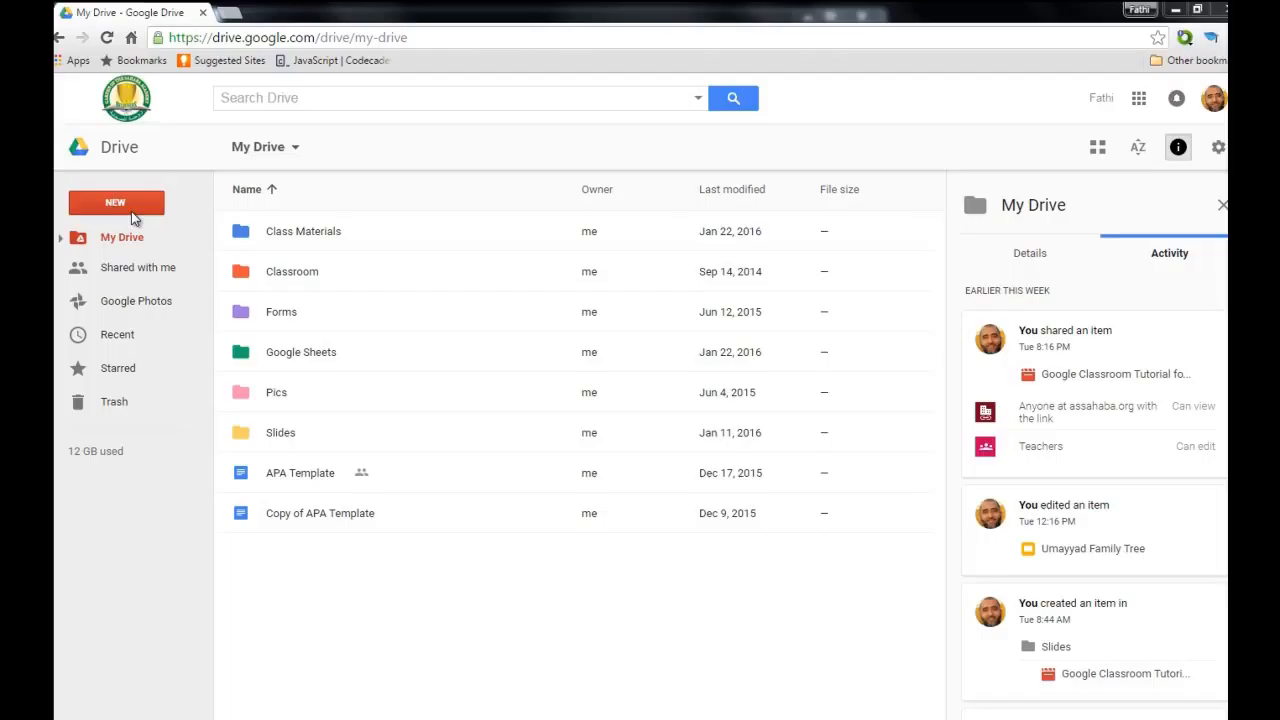
Create a new blank Google Form from Google Drive's New > More menu.
{"action": "left_click", "coordinate": [131, 212]}
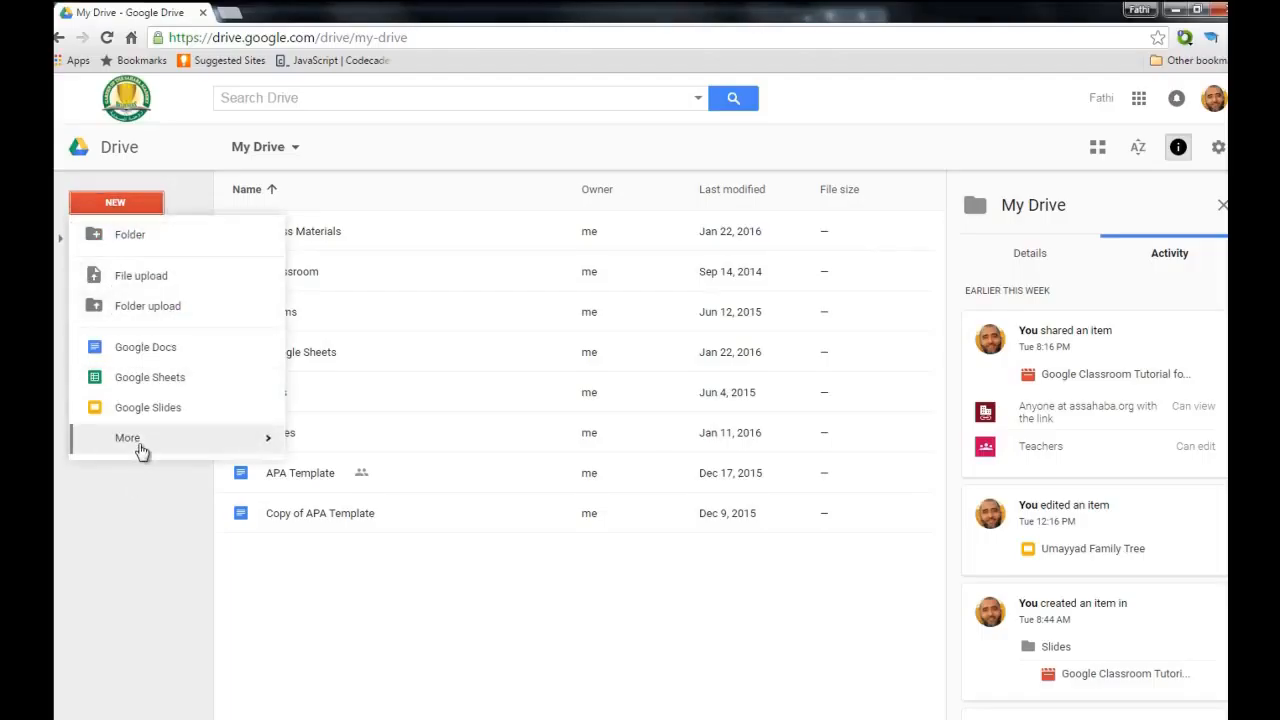
{"action": "mouse_move", "coordinate": [177, 449]}
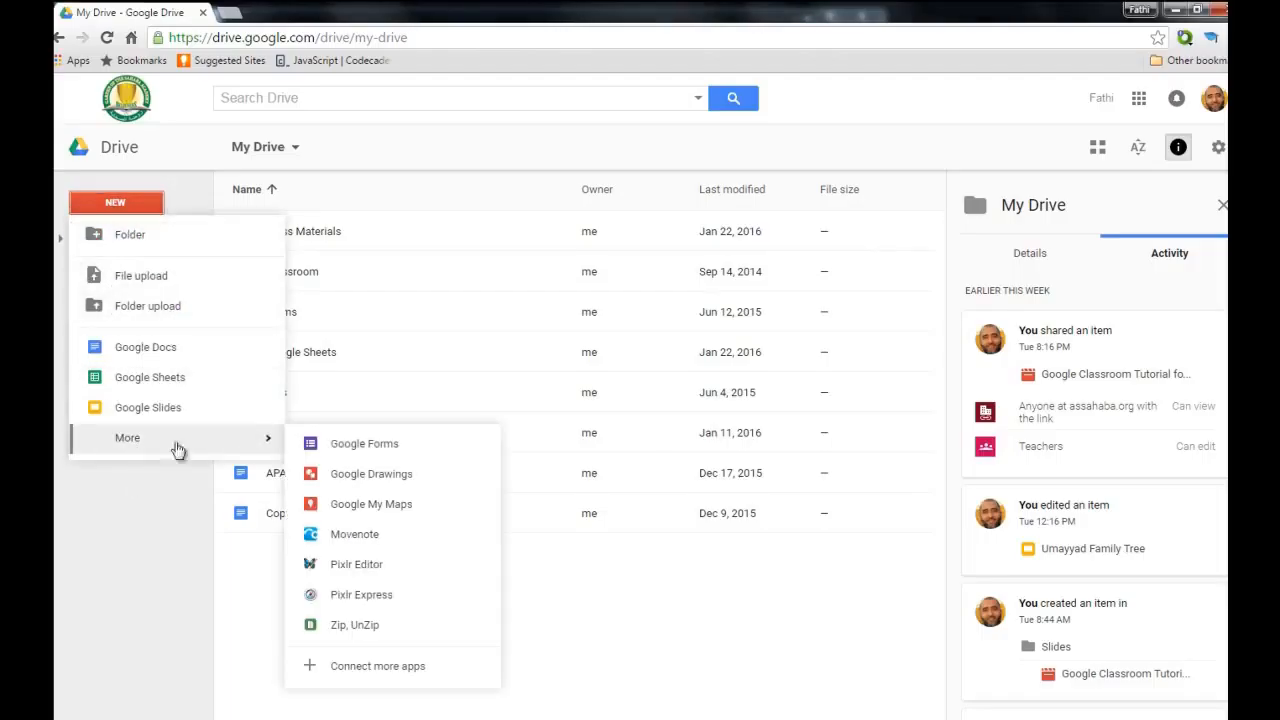
{"action": "left_click", "coordinate": [357, 445]}
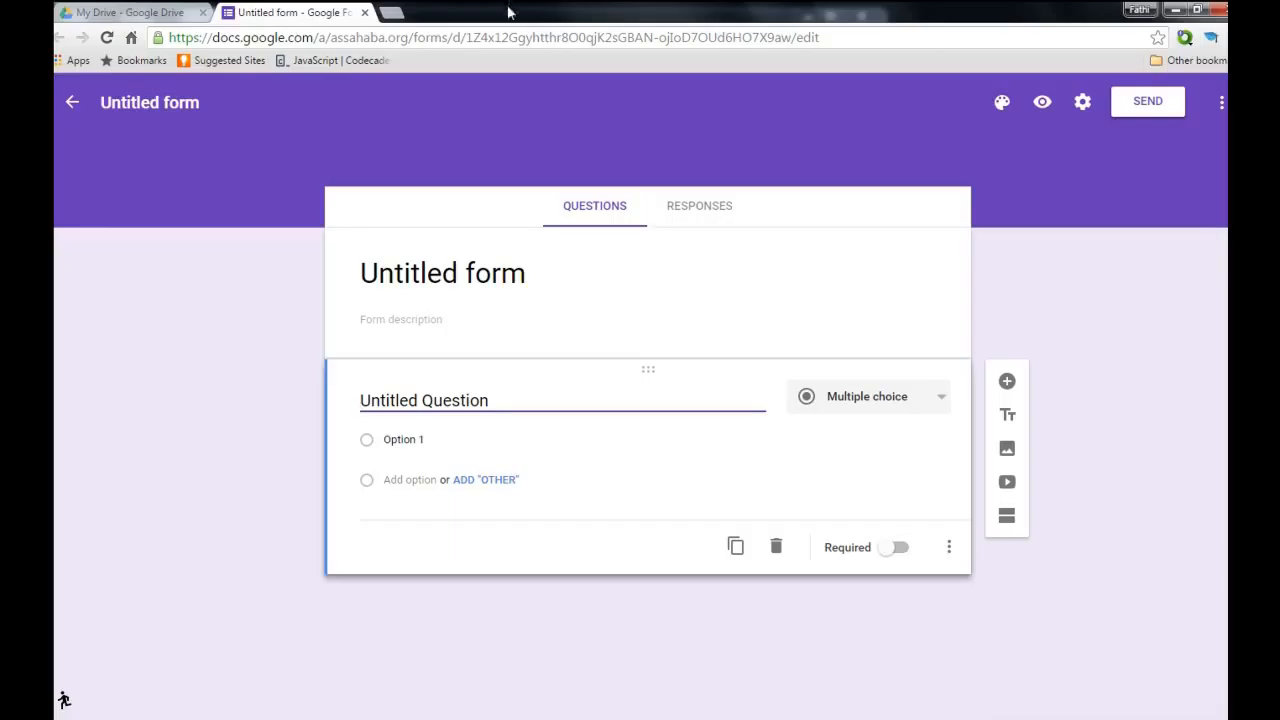
Browse Forms › 10th Grade › Computer Science and open the Computer Science 10th Grade Term 3 Test form.
{"action": "left_click", "coordinate": [152, 14]}
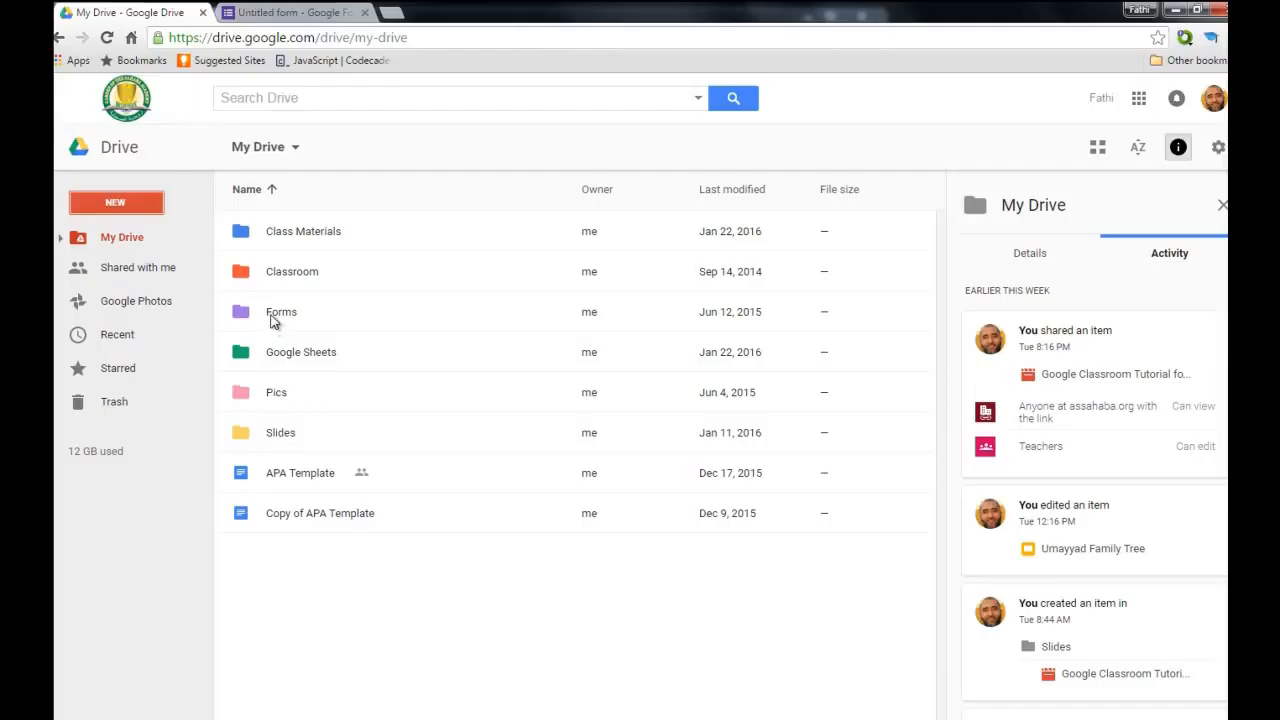
{"action": "double_click", "coordinate": [272, 316]}
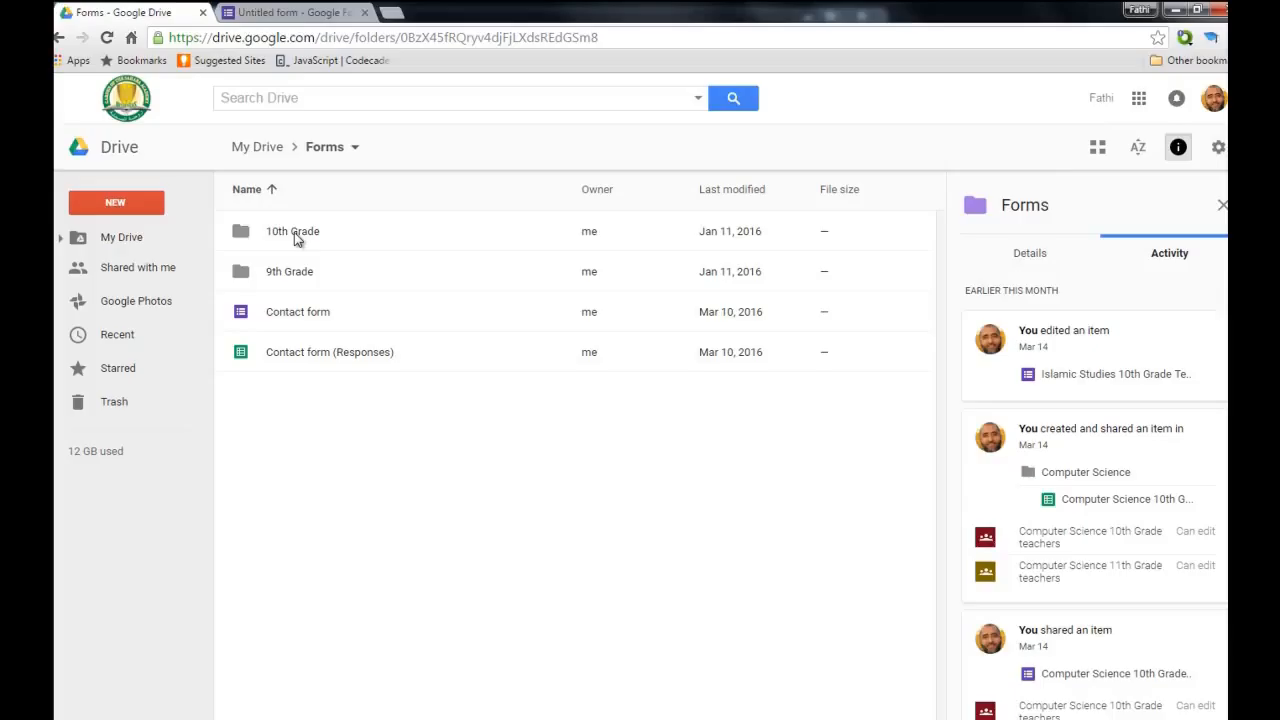
{"action": "double_click", "coordinate": [294, 235]}
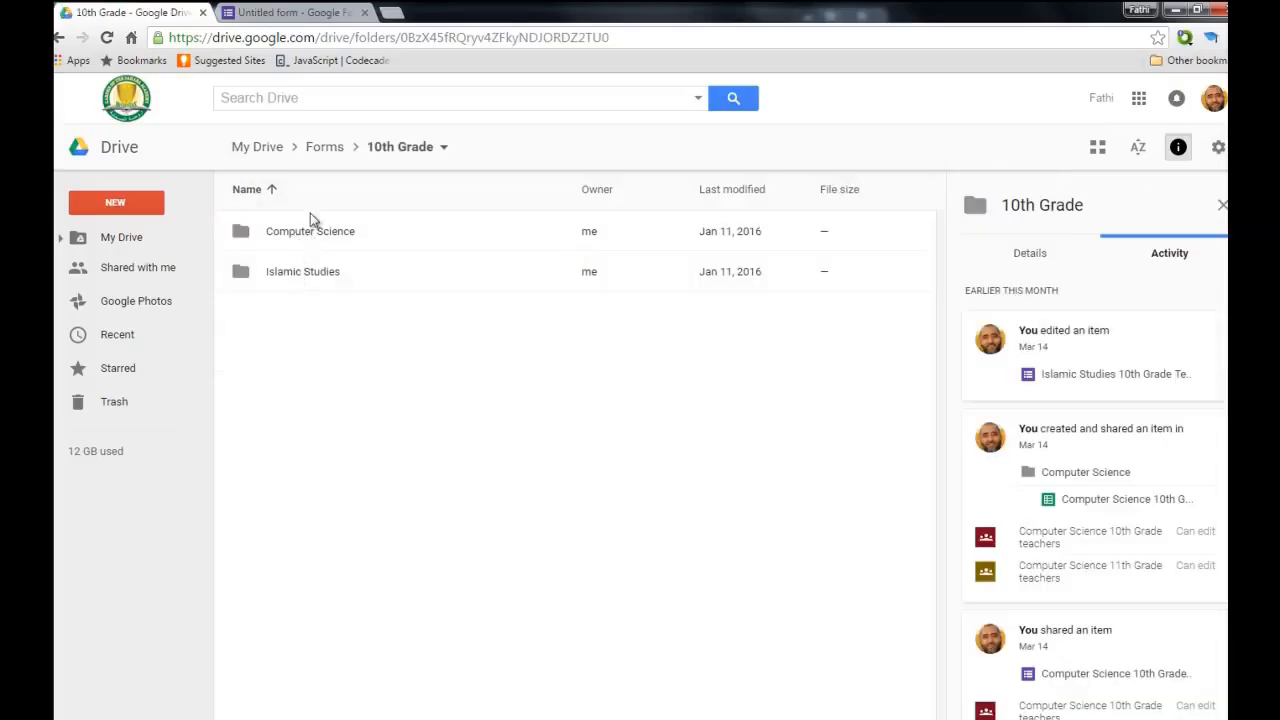
{"action": "double_click", "coordinate": [308, 233]}
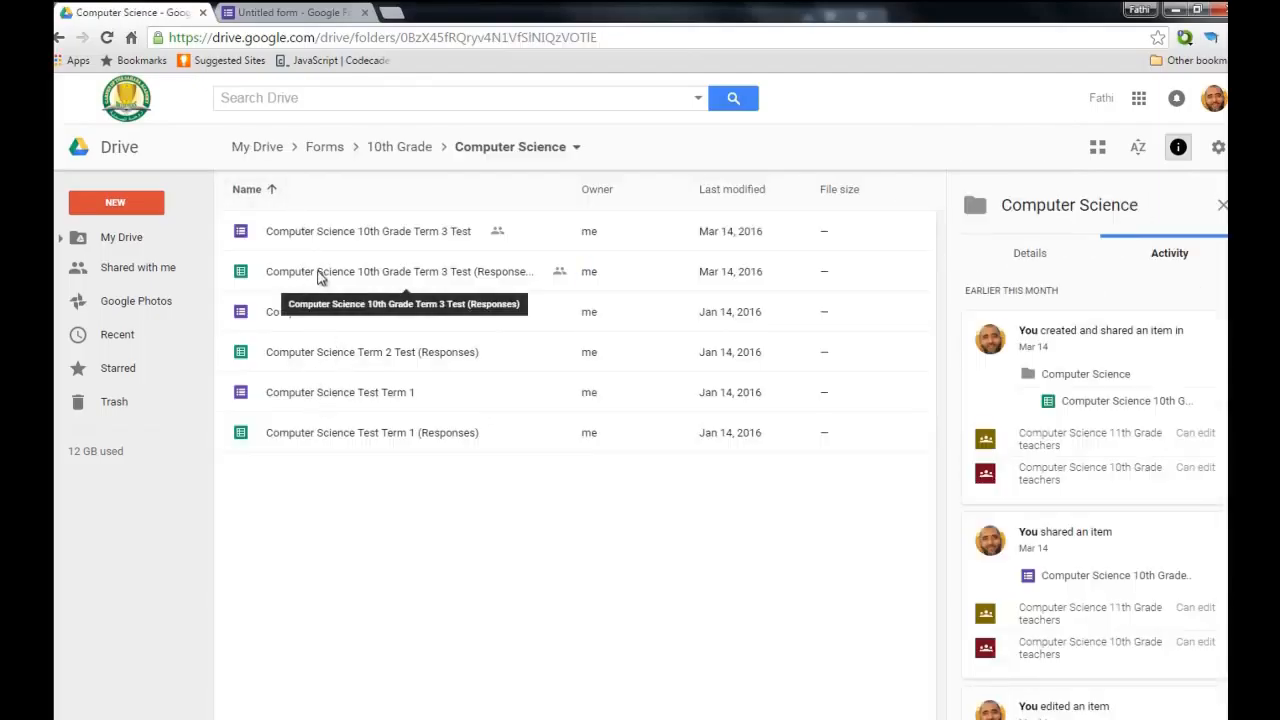
{"action": "double_click", "coordinate": [371, 236]}
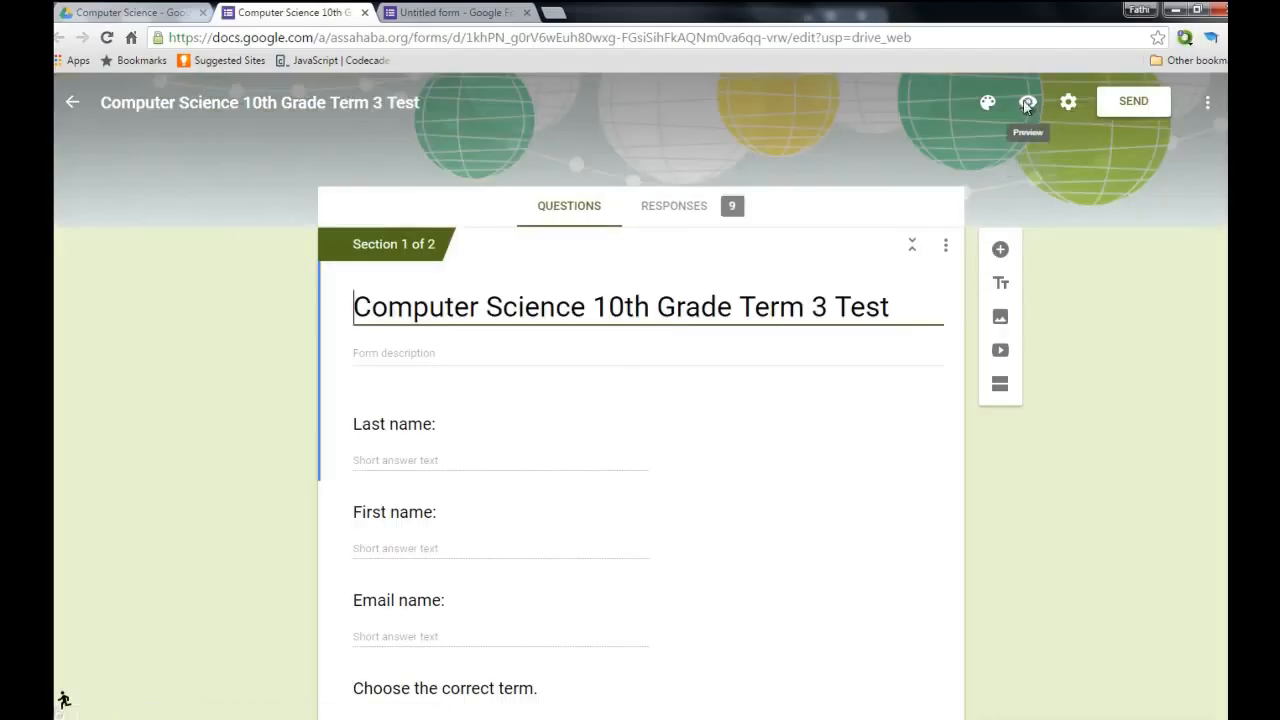
Preview the test and fill in the respondent's last name, first name and e-mail address.
{"action": "left_click", "coordinate": [1030, 104]}
{"action": "scroll", "coordinate": [790, 265], "scroll_direction": "down", "scroll_amount": 5}
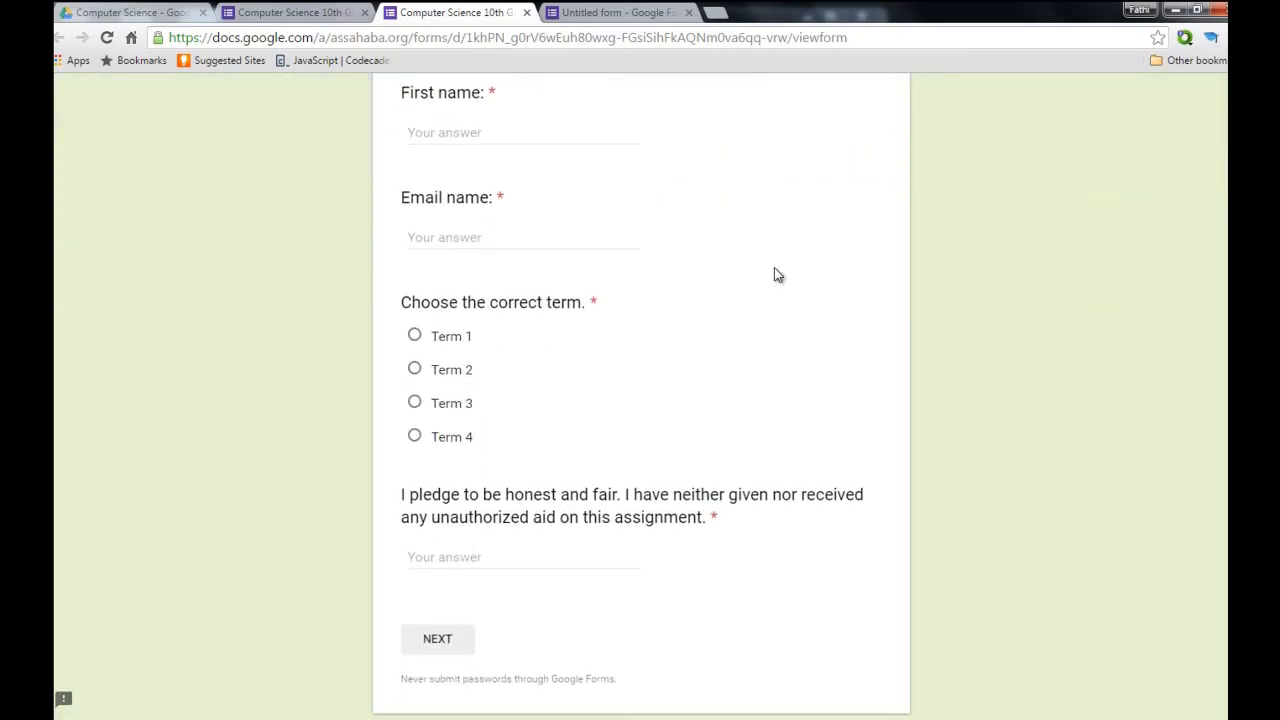
{"action": "scroll", "coordinate": [774, 275], "scroll_direction": "up", "scroll_amount": 5}
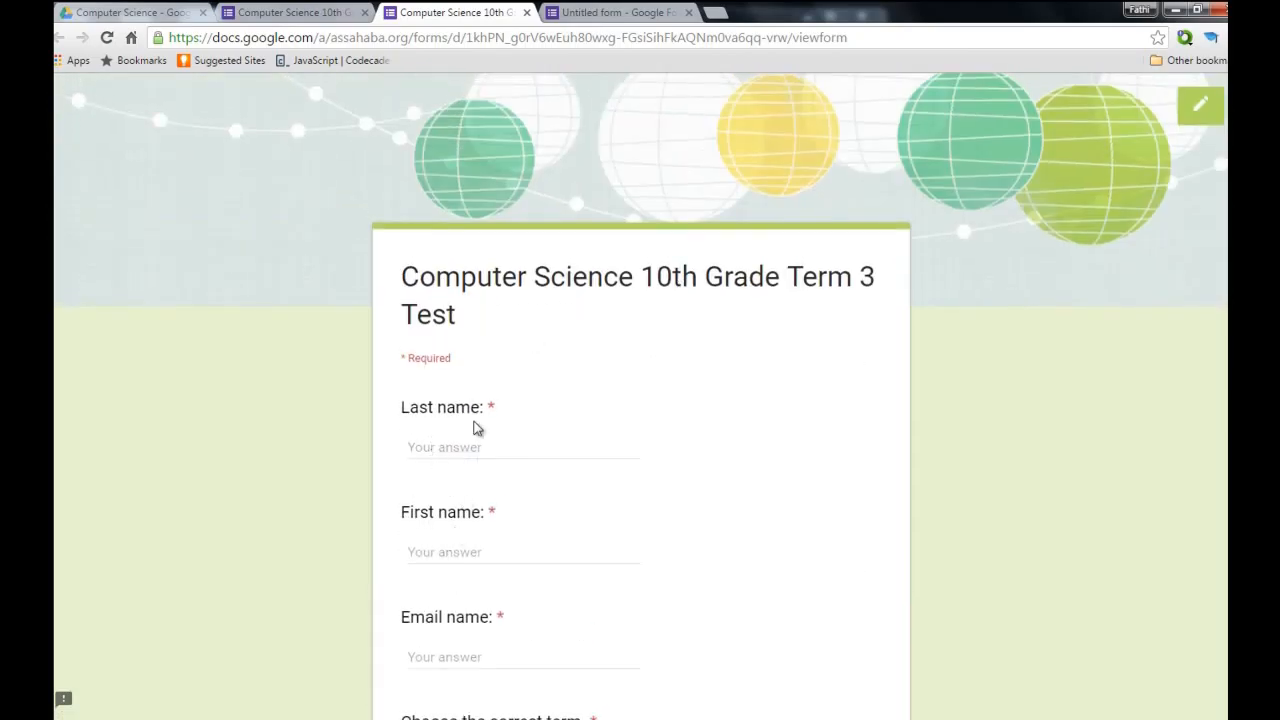
{"action": "scroll", "coordinate": [489, 499], "scroll_direction": "down", "scroll_amount": 3}
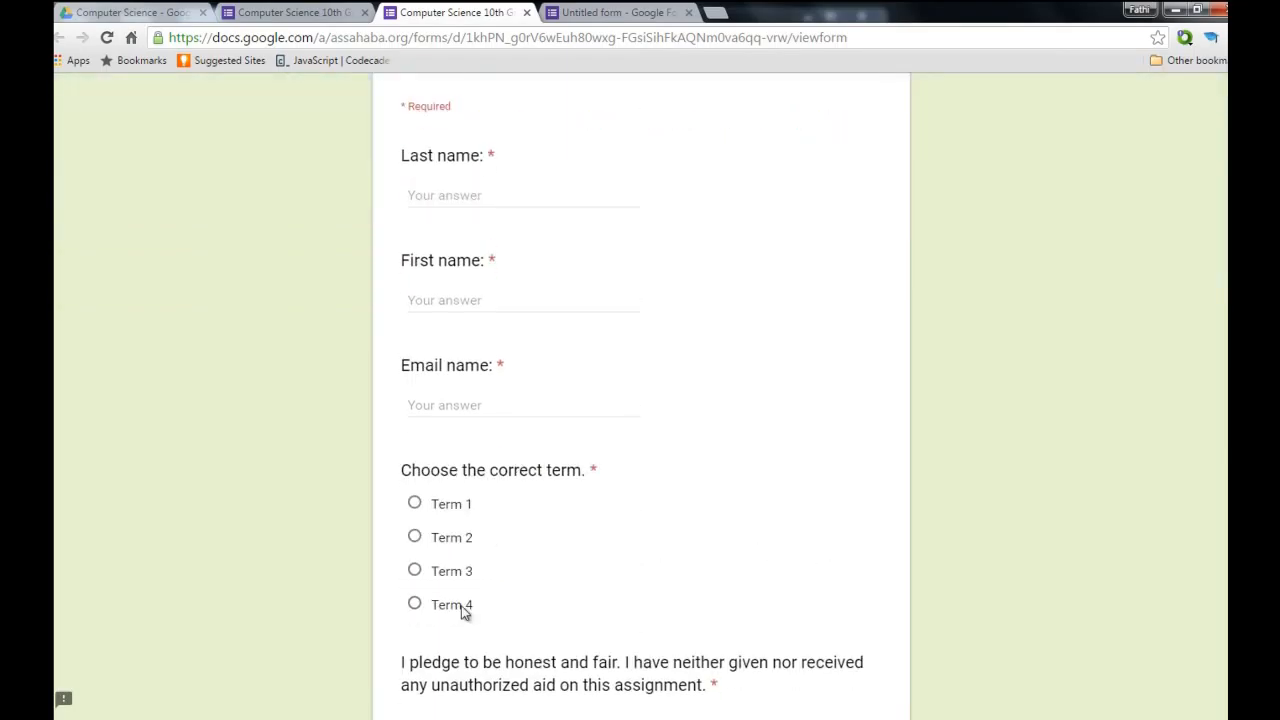
{"action": "scroll", "coordinate": [1041, 540], "scroll_direction": "down", "scroll_amount": 3}
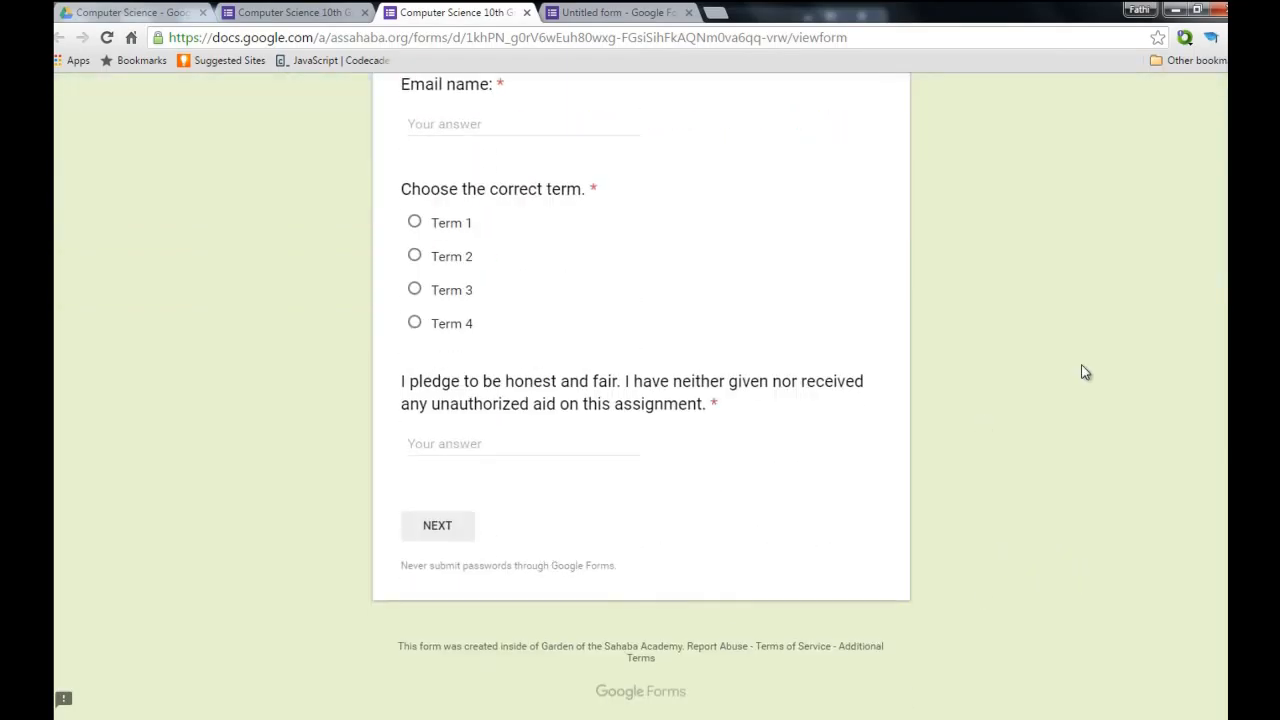
{"action": "scroll", "coordinate": [1081, 372], "scroll_direction": "up", "scroll_amount": 6}
{"action": "left_click", "coordinate": [489, 446]}
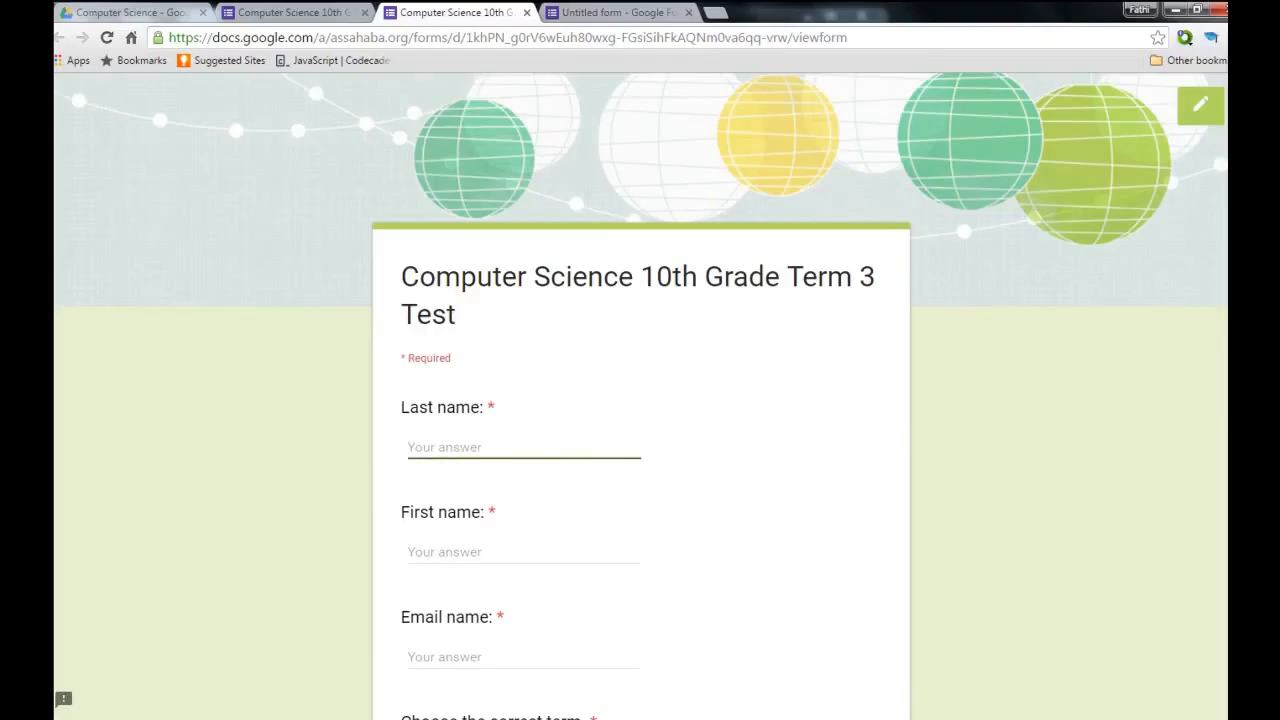
{"action": "type", "text": "Fathi"}
{"action": "key", "text": "Tab"}
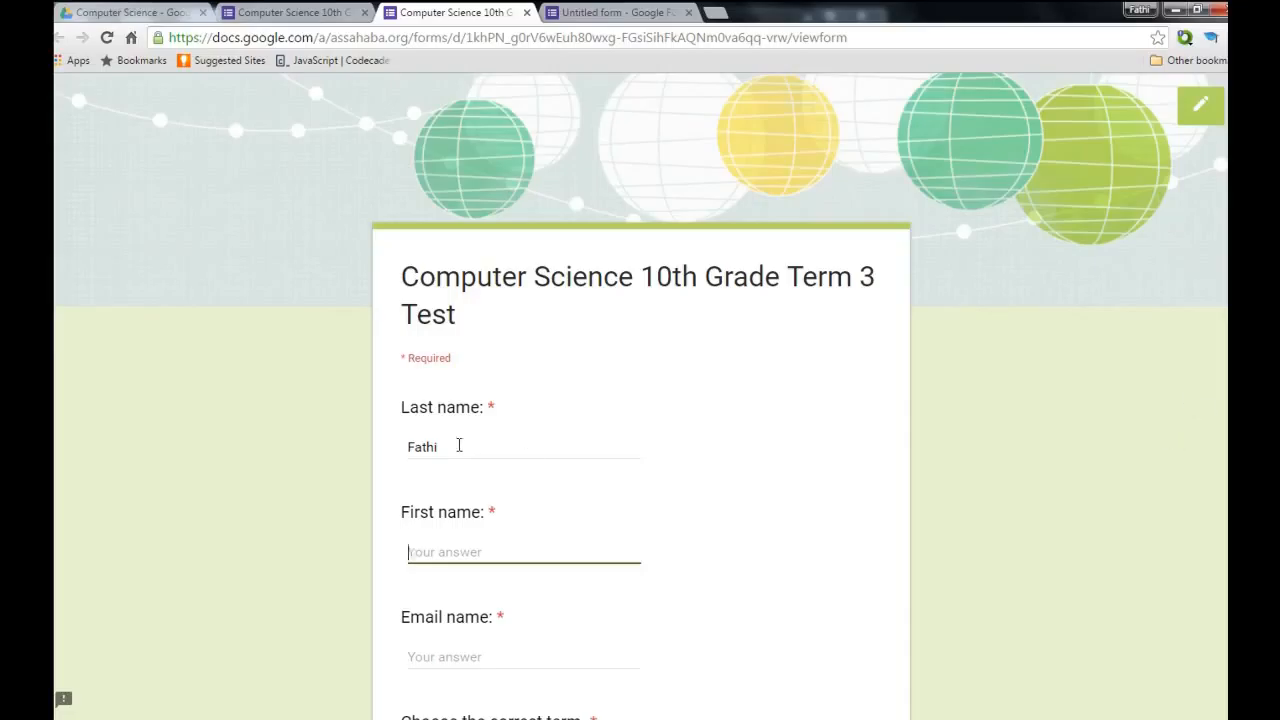
{"action": "left_click_drag", "start_coordinate": [459, 445], "coordinate": [378, 430]}
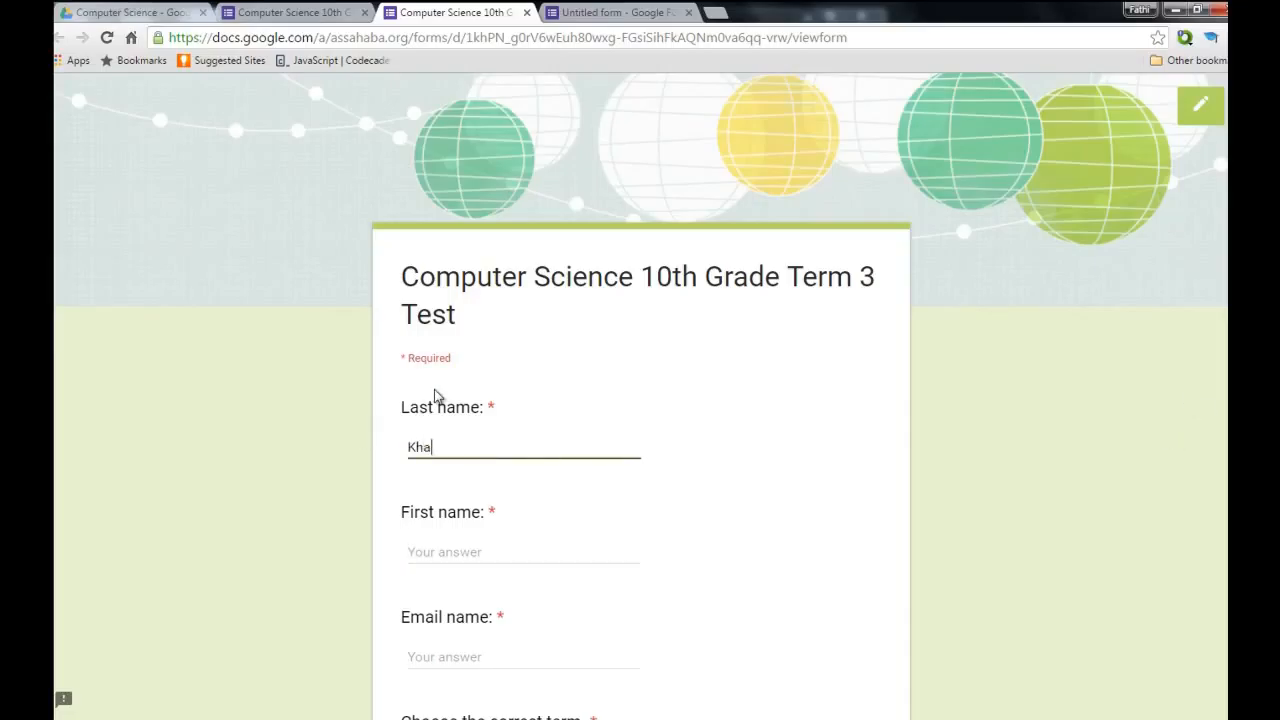
{"action": "key", "text": "Tab"}
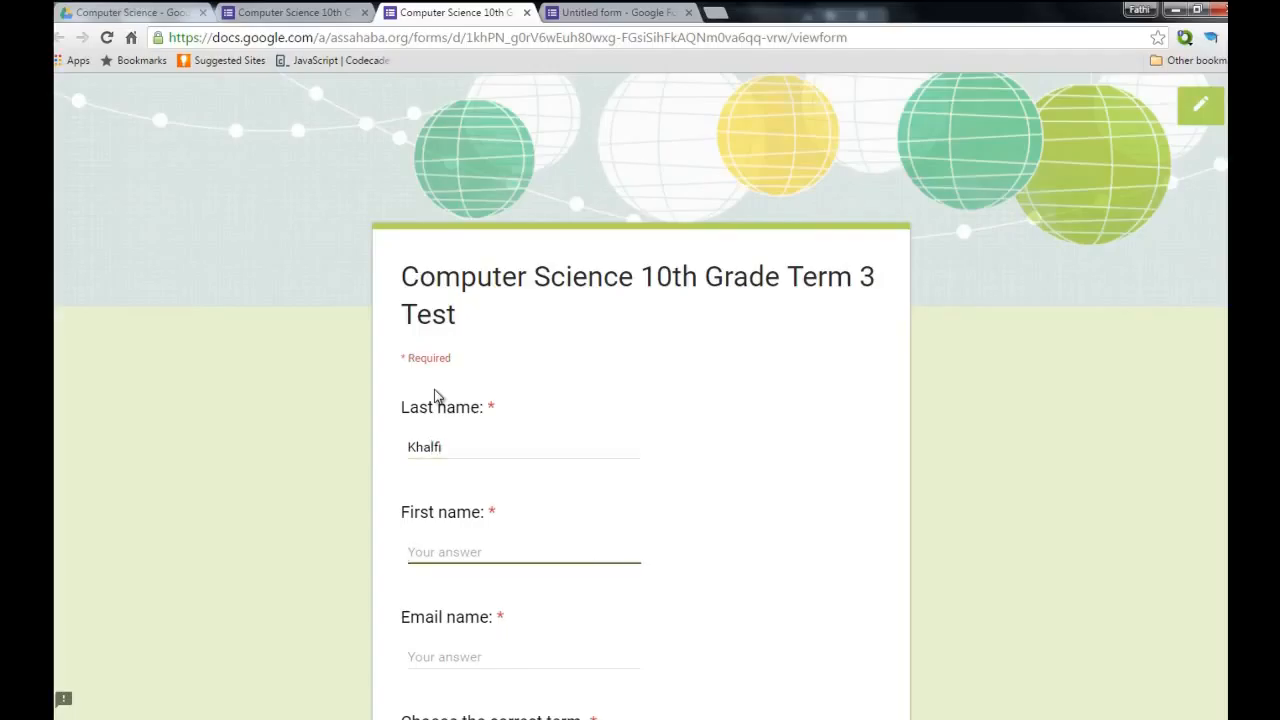
{"action": "key", "text": "Tab"}
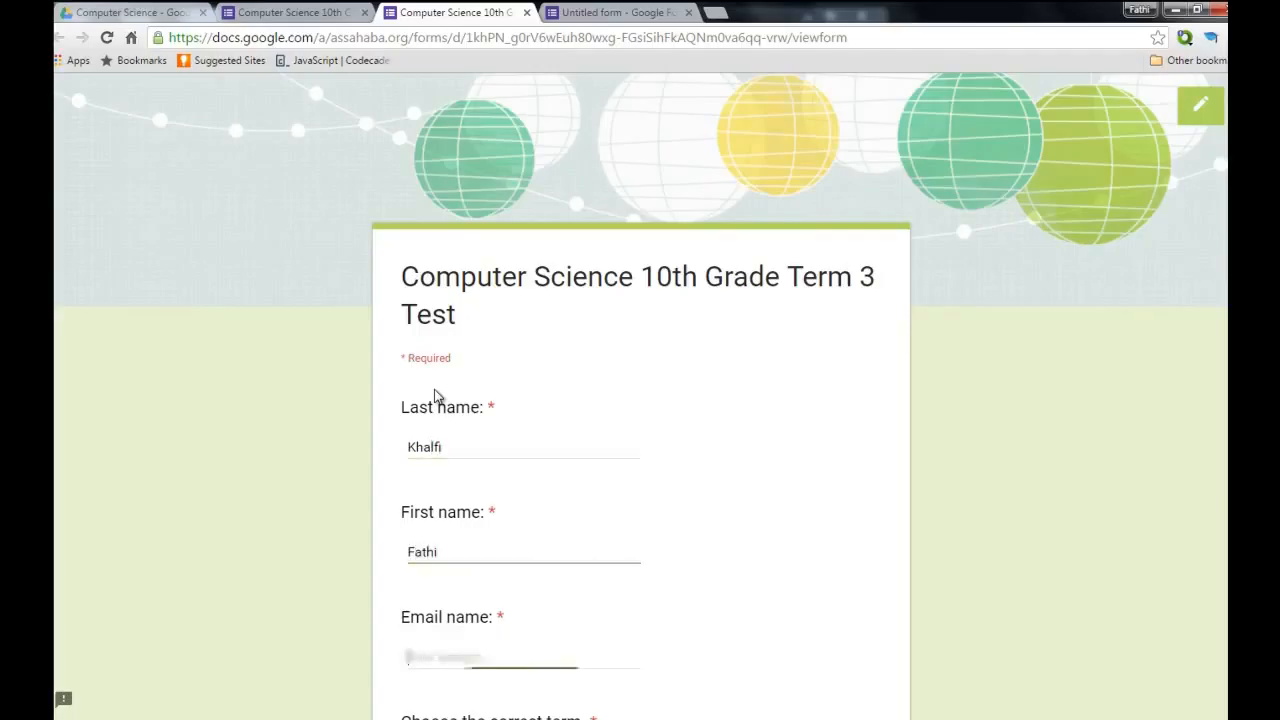
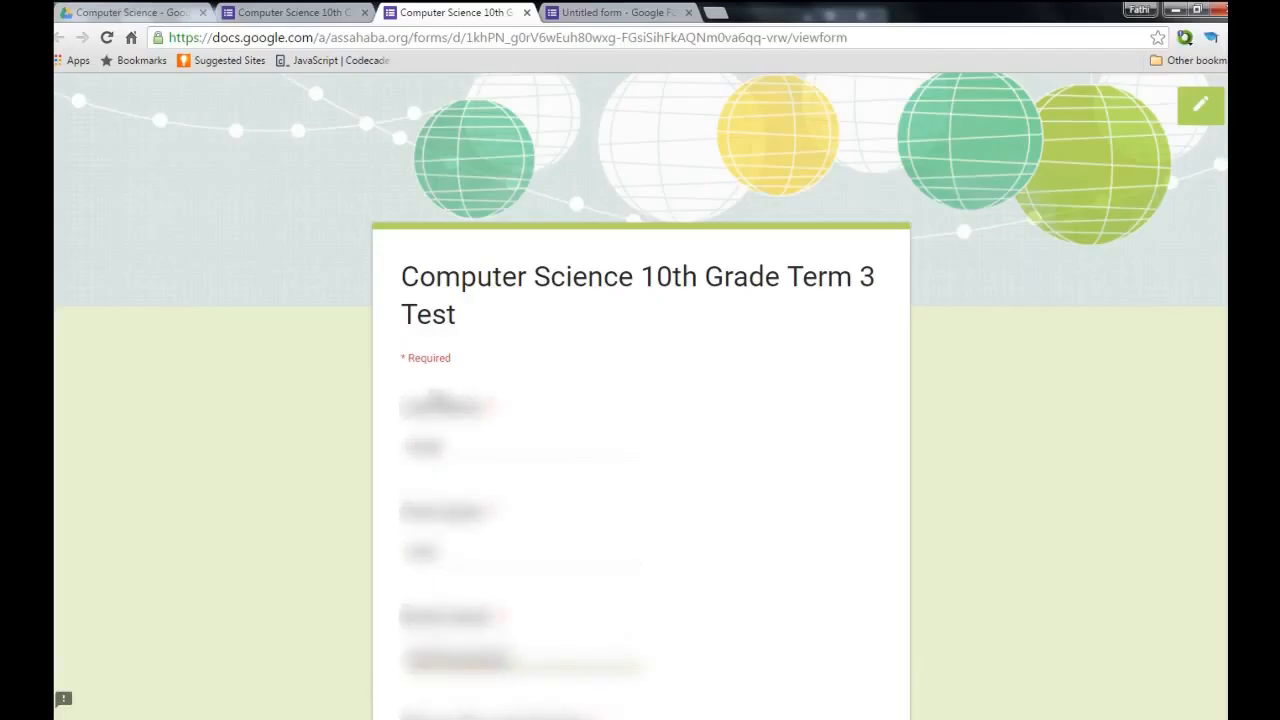
Choose Term 3 and enter the respondent's initials in the honesty pledge field.
{"action": "scroll", "coordinate": [640, 400], "scroll_direction": "down", "scroll_amount": 3}
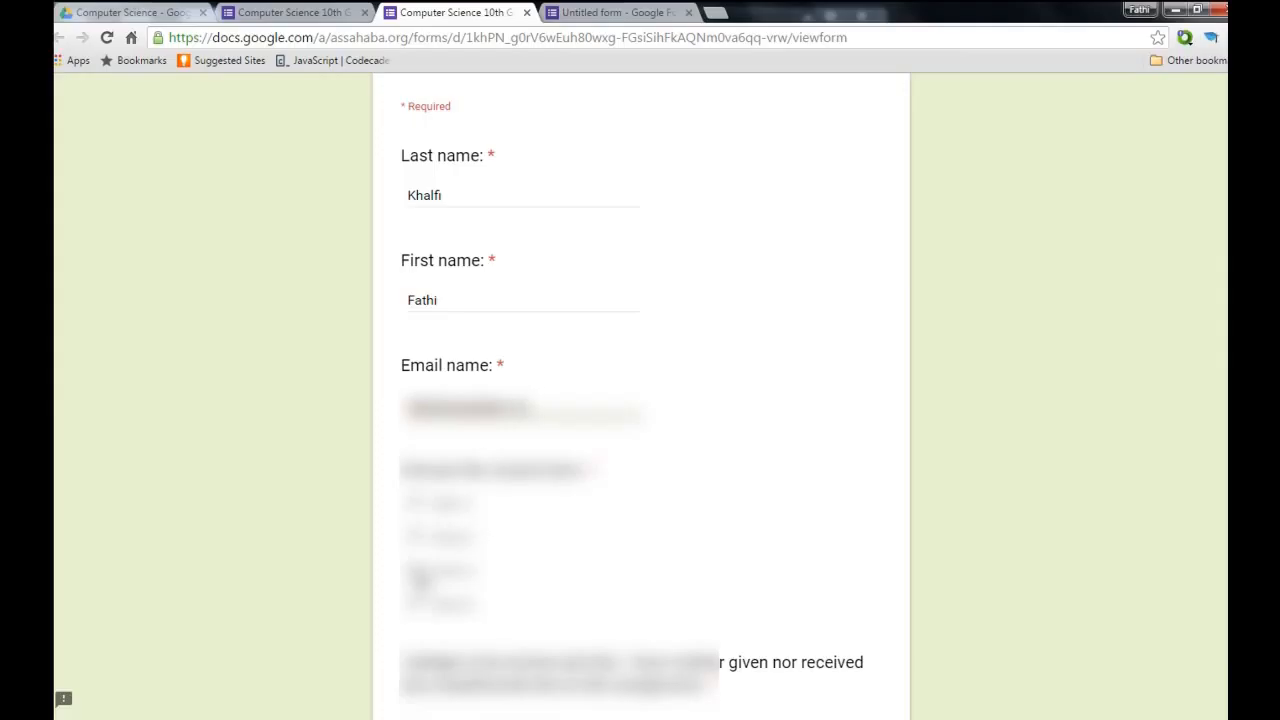
{"action": "left_click", "coordinate": [418, 571]}
{"action": "scroll", "coordinate": [531, 540], "scroll_direction": "down", "scroll_amount": 3}
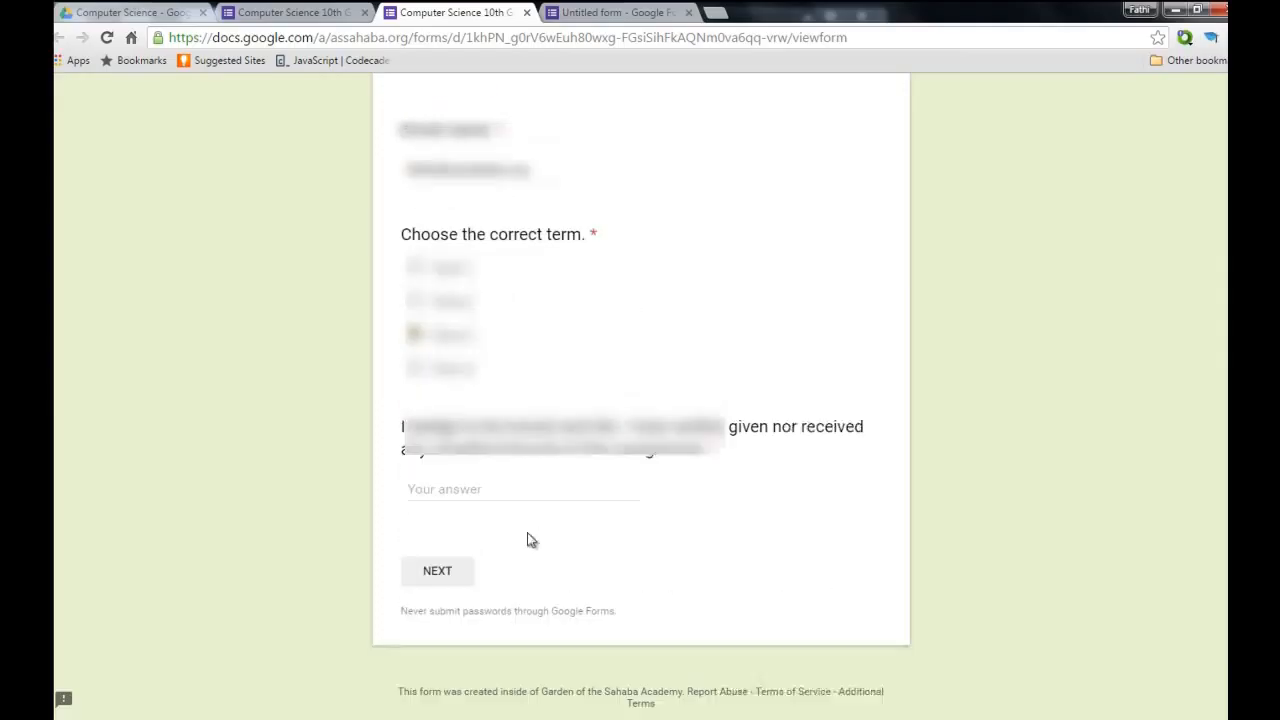
{"action": "left_click", "coordinate": [458, 470]}
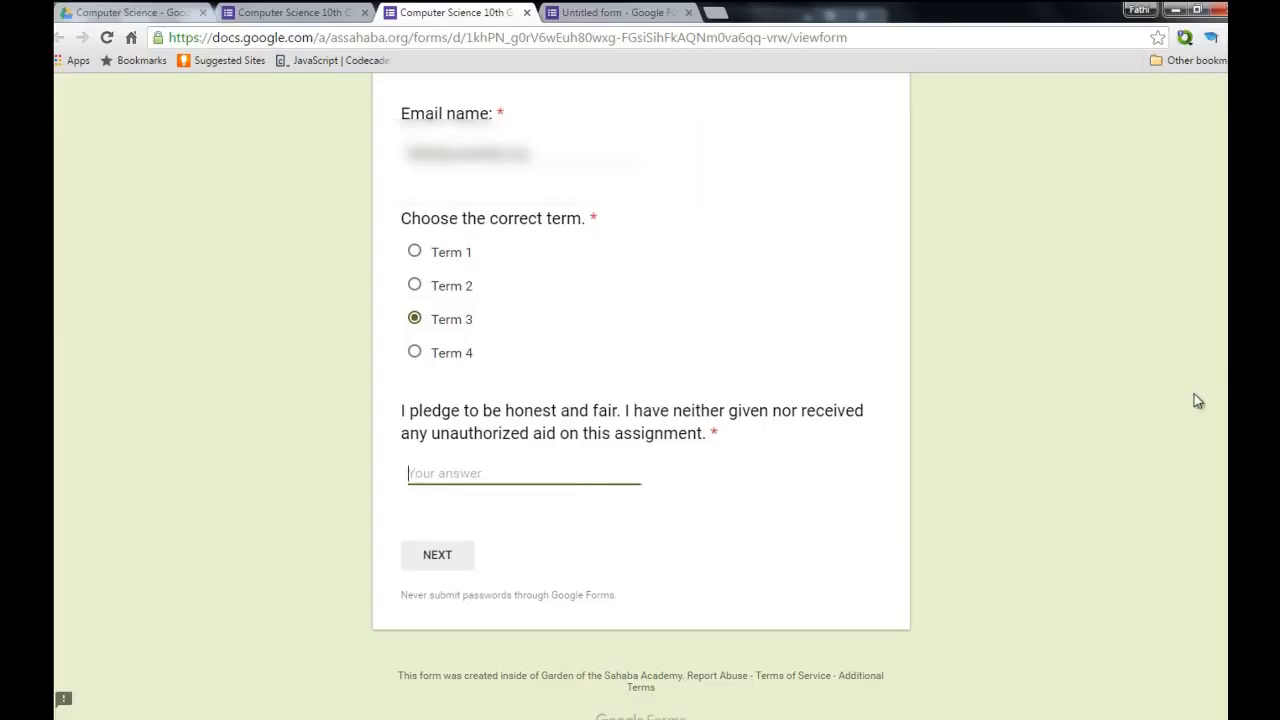
{"action": "type", "text": "F K"}
Continue past the first page and scroll to the bottom of the questions page.
{"action": "left_click", "coordinate": [440, 556]}
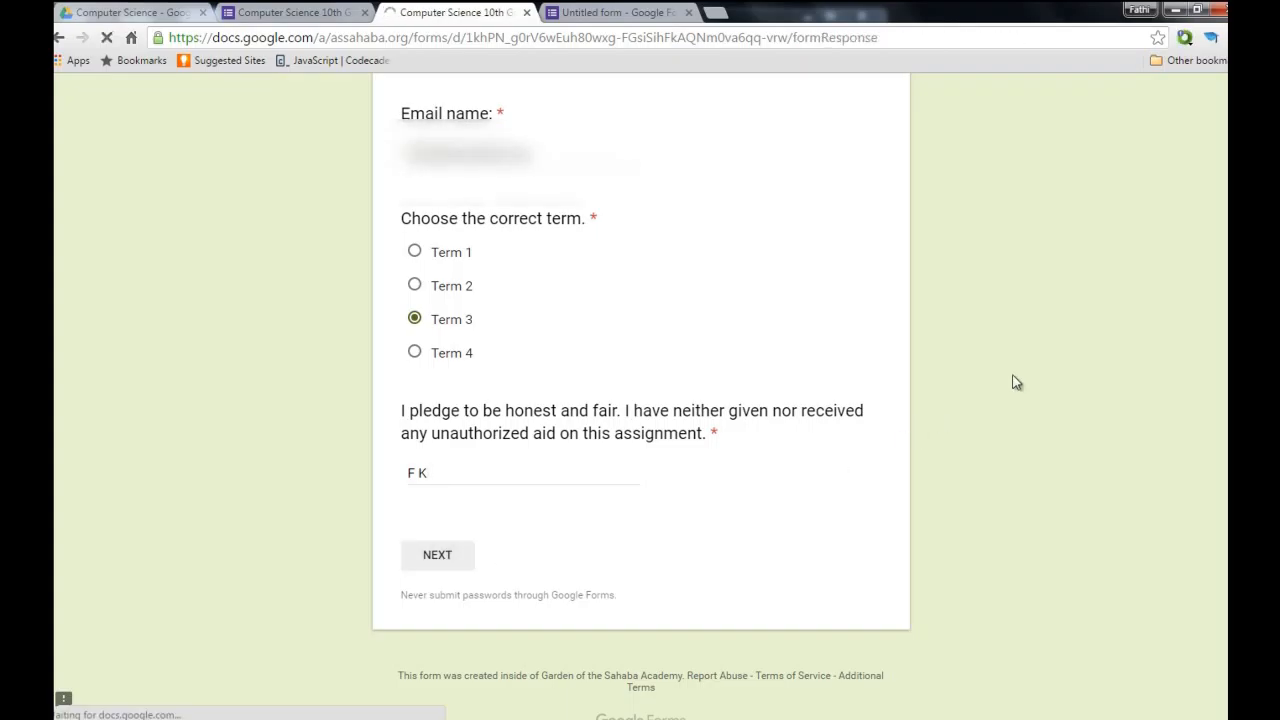
{"action": "scroll", "coordinate": [853, 370], "scroll_direction": "down", "scroll_amount": 6}
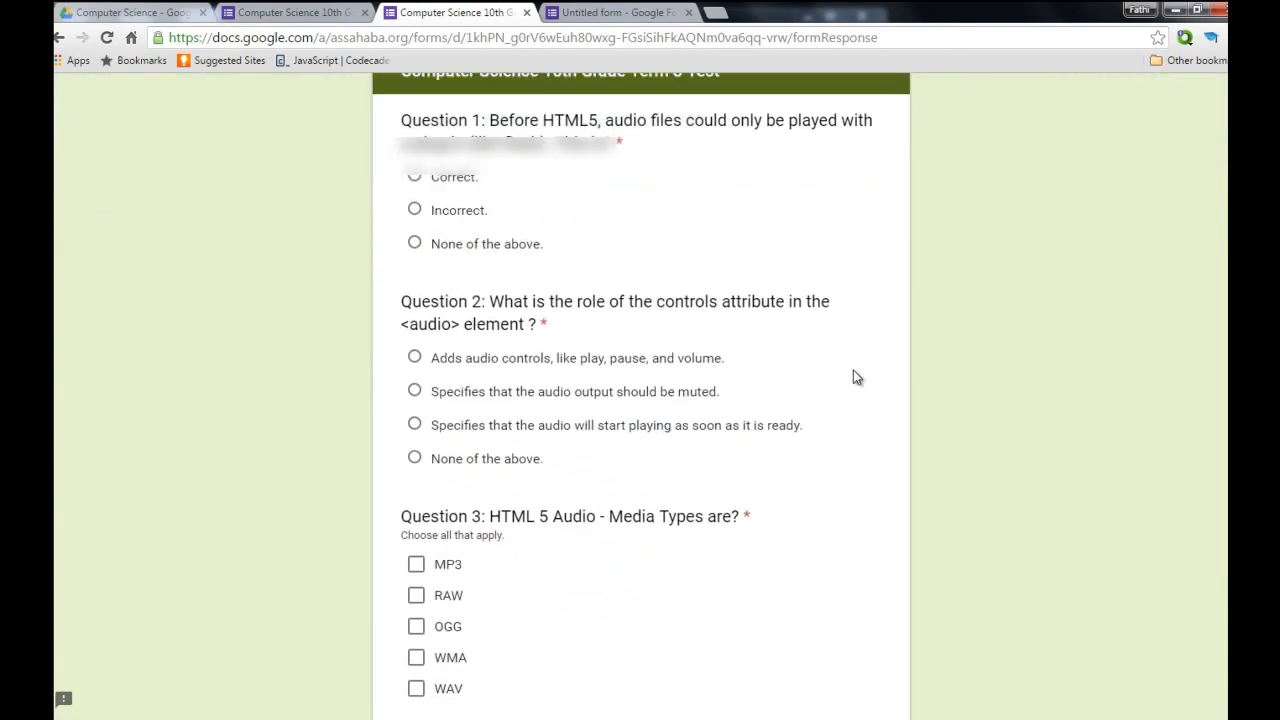
{"action": "scroll", "coordinate": [853, 370], "scroll_direction": "up", "scroll_amount": 5}
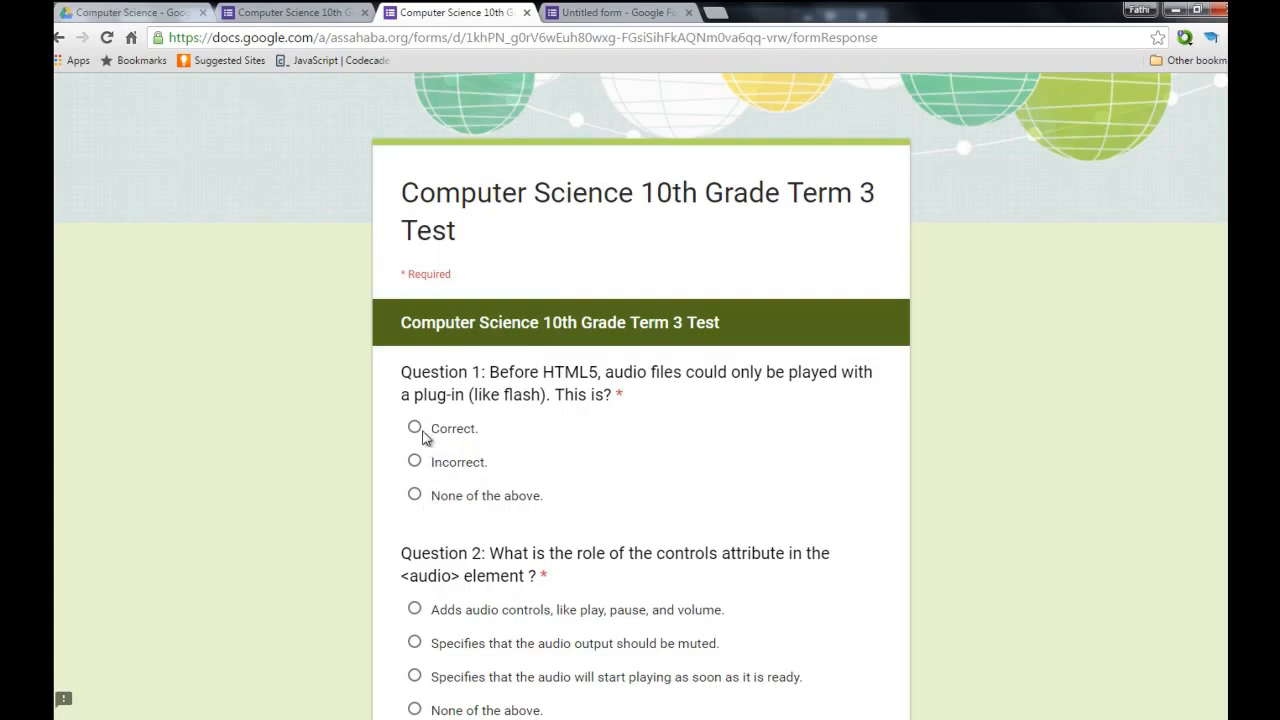
{"action": "scroll", "coordinate": [450, 478], "scroll_direction": "down", "scroll_amount": 3}
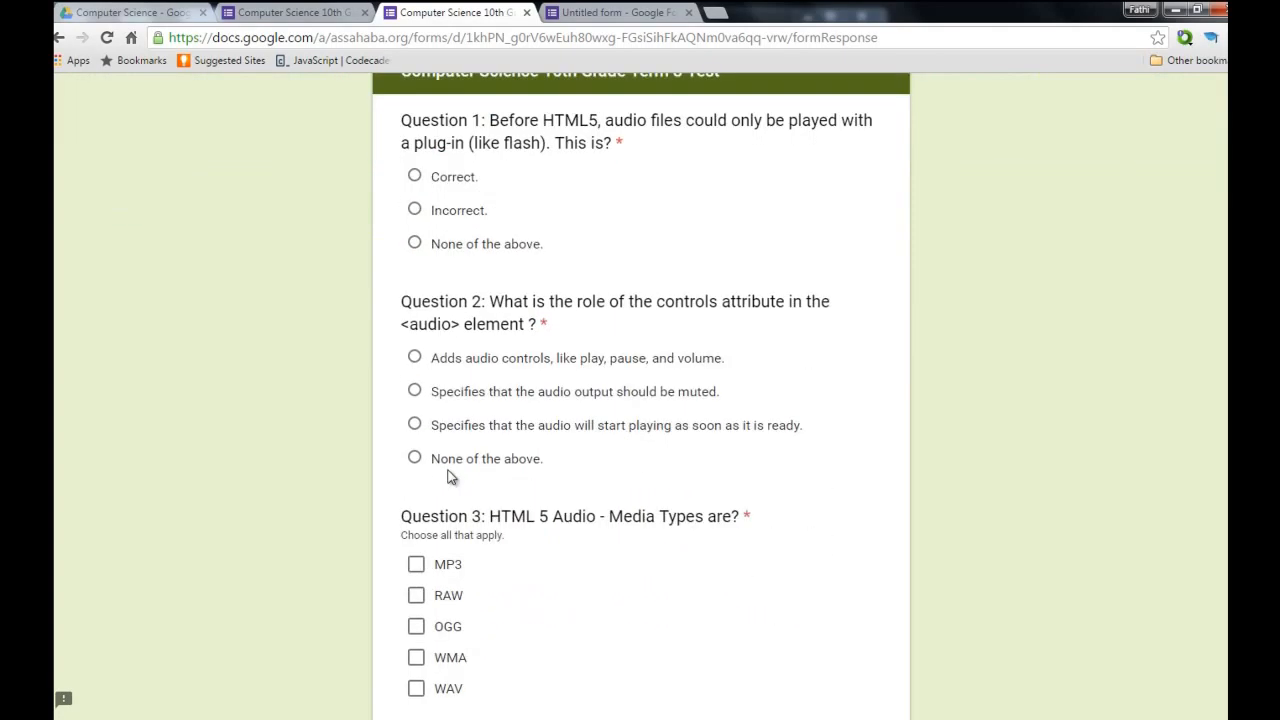
{"action": "scroll", "coordinate": [450, 478], "scroll_direction": "down", "scroll_amount": 2}
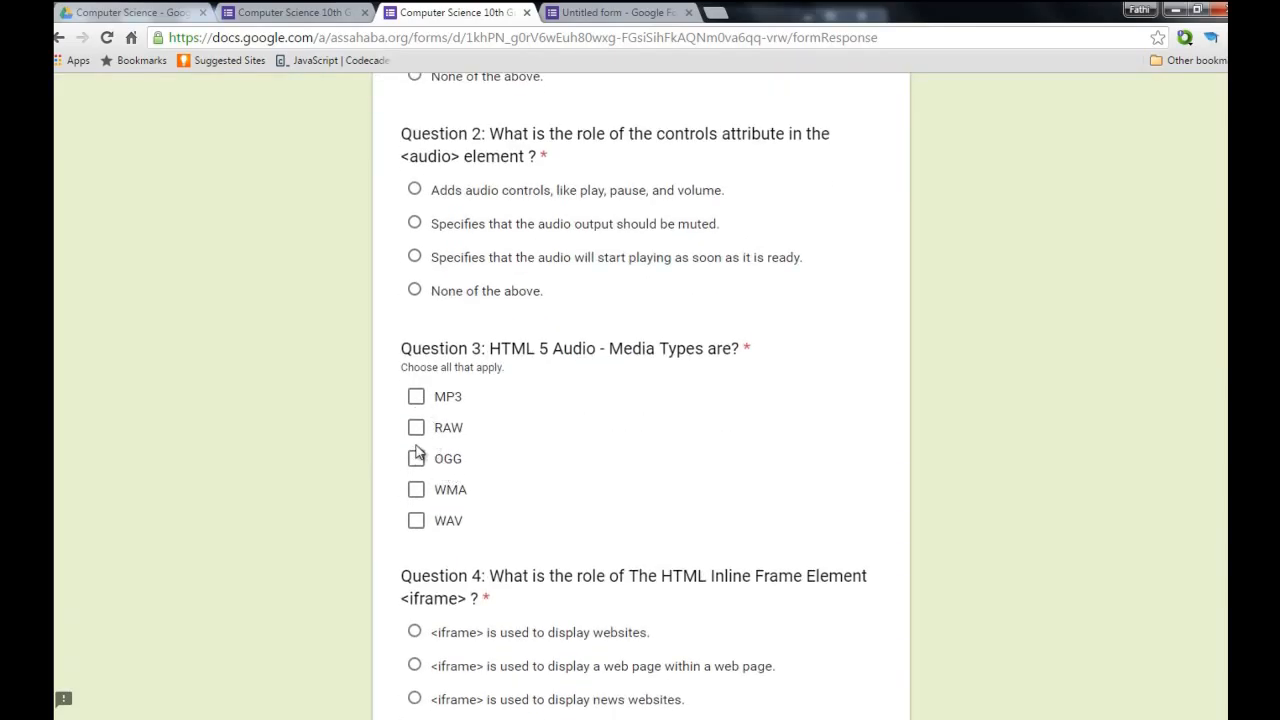
{"action": "scroll", "coordinate": [465, 486], "scroll_direction": "down", "scroll_amount": 2}
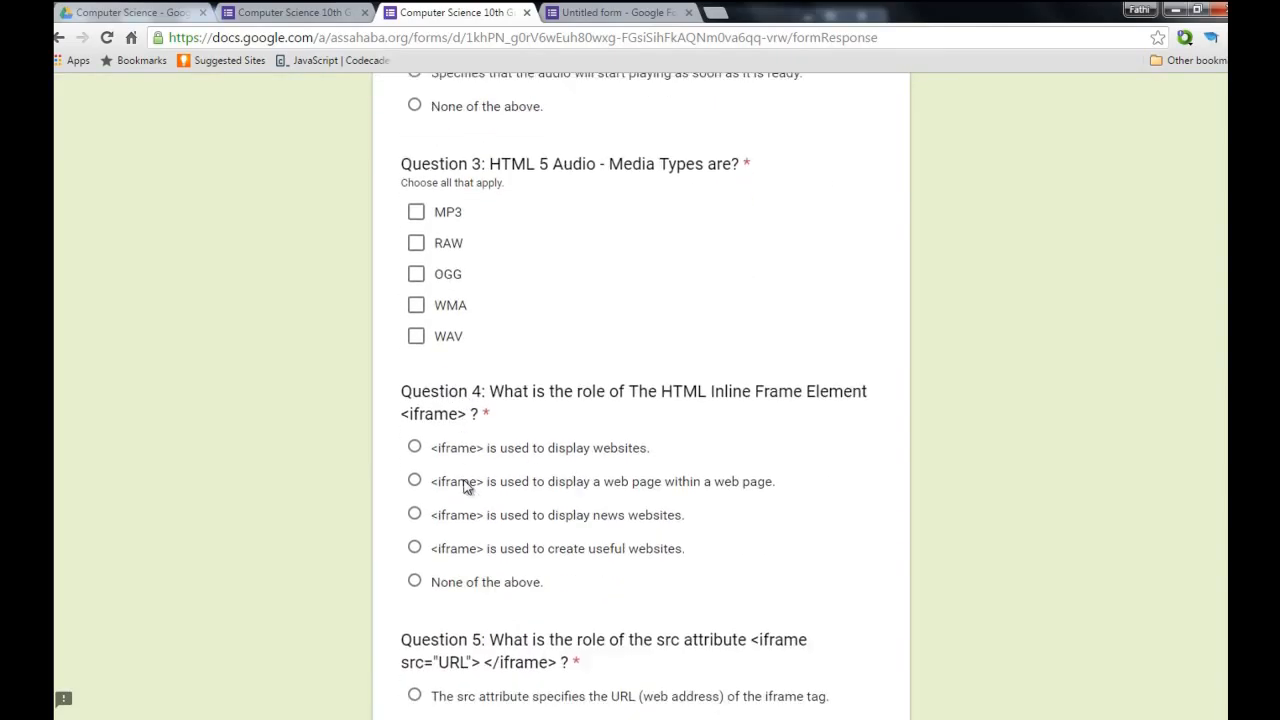
{"action": "scroll", "coordinate": [465, 486], "scroll_direction": "down", "scroll_amount": 5}
{"action": "scroll", "coordinate": [557, 437], "scroll_direction": "down", "scroll_amount": 3}
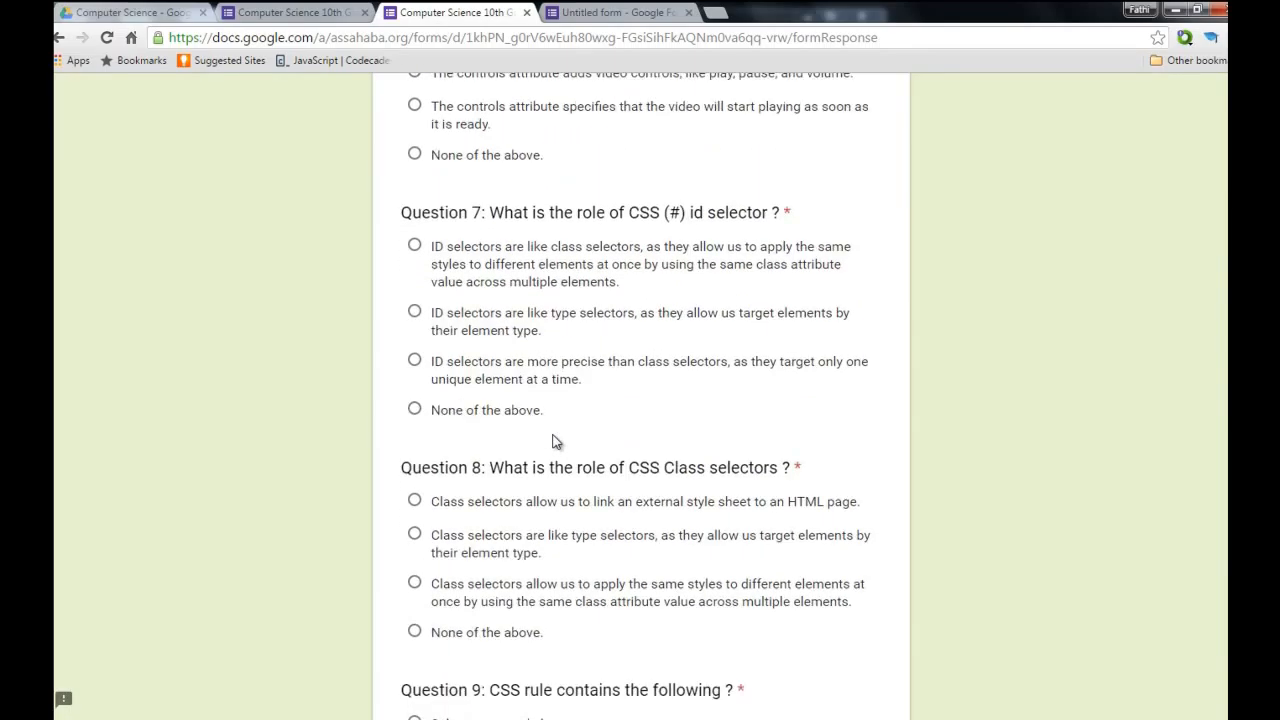
{"action": "scroll", "coordinate": [557, 442], "scroll_direction": "down", "scroll_amount": 11}
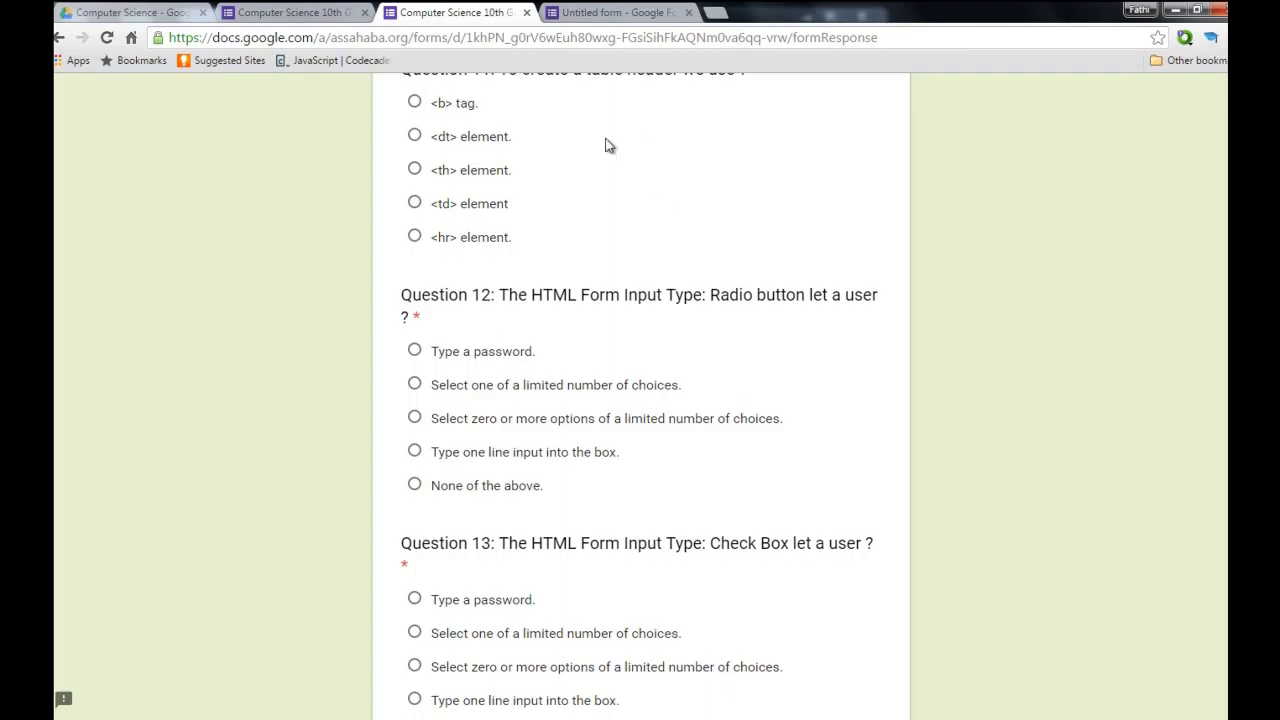
{"action": "scroll", "coordinate": [560, 323], "scroll_direction": "down", "scroll_amount": 2}
{"action": "scroll", "coordinate": [511, 595], "scroll_direction": "down", "scroll_amount": 8}
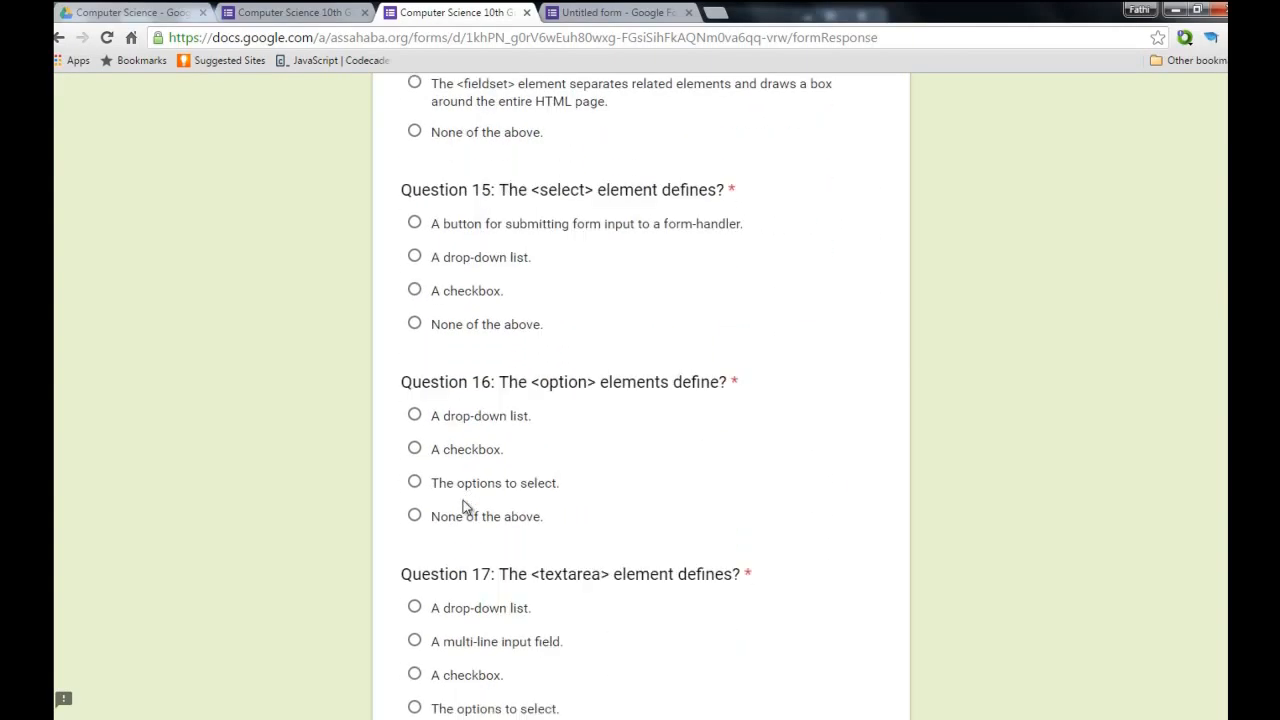
{"action": "scroll", "coordinate": [463, 502], "scroll_direction": "down", "scroll_amount": 6}
{"action": "scroll", "coordinate": [463, 500], "scroll_direction": "down", "scroll_amount": 3}
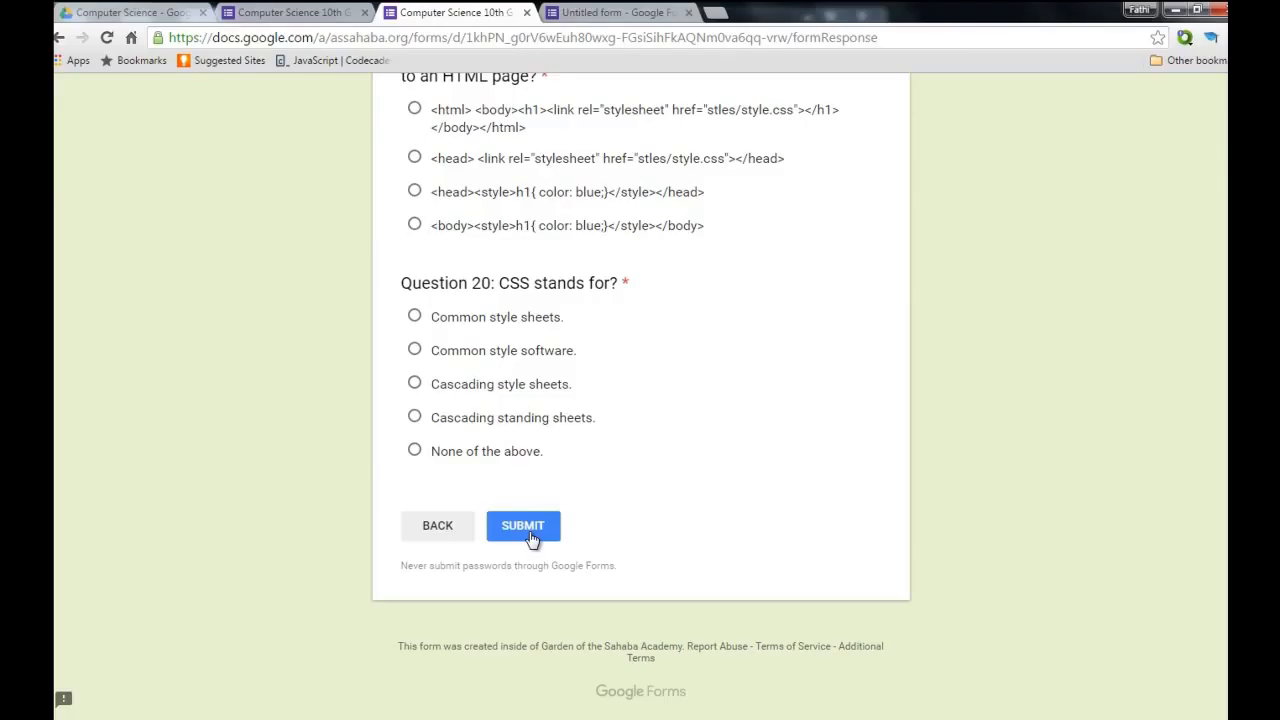
Submit the questions page unanswered so Question 1 is flagged as required.
{"action": "left_click", "coordinate": [524, 528]}
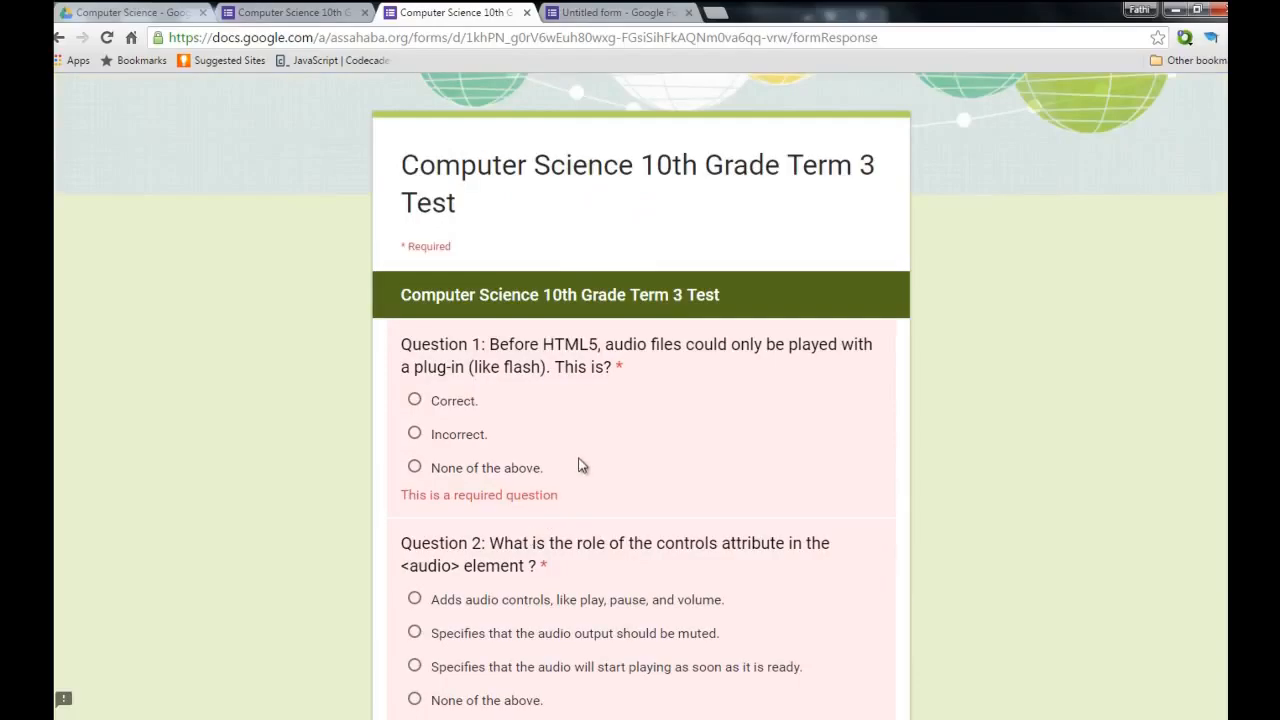
{"action": "scroll", "coordinate": [560, 520], "scroll_direction": "down", "scroll_amount": 2}
{"action": "scroll", "coordinate": [494, 449], "scroll_direction": "up", "scroll_amount": 3}
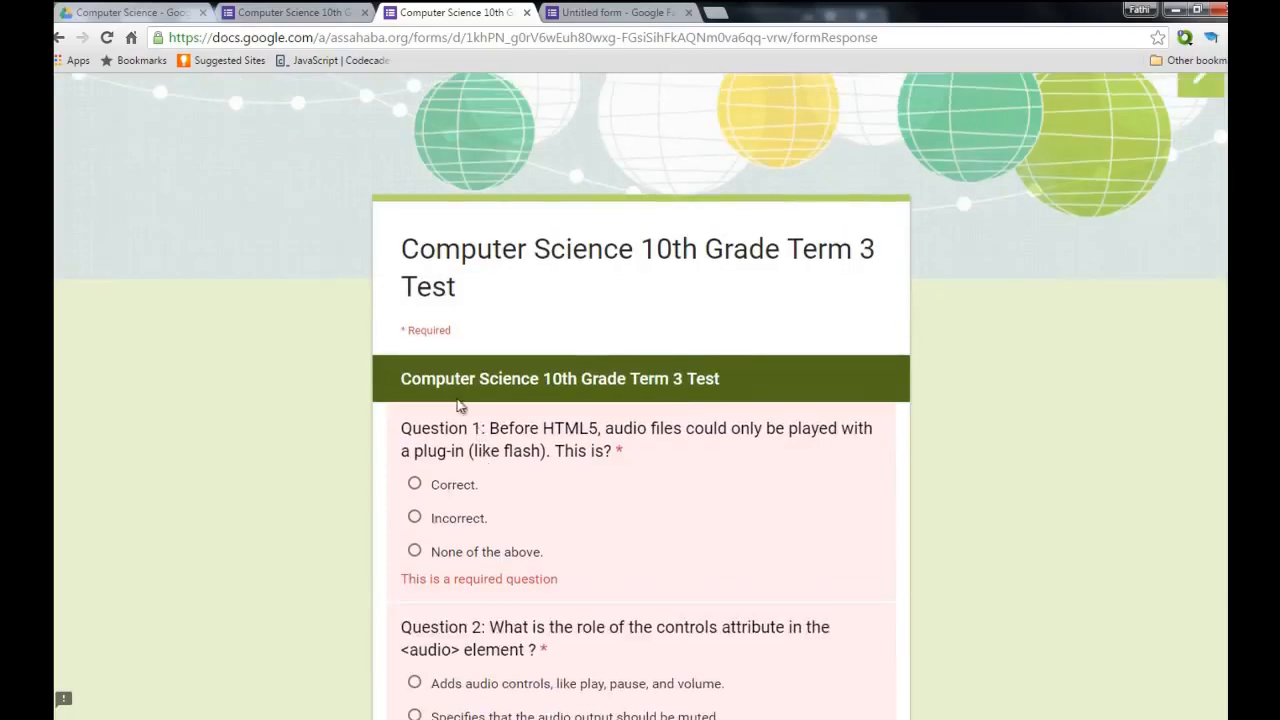
Close the test's response tab without saving, then close its editor tab.
{"action": "left_click", "coordinate": [527, 13]}
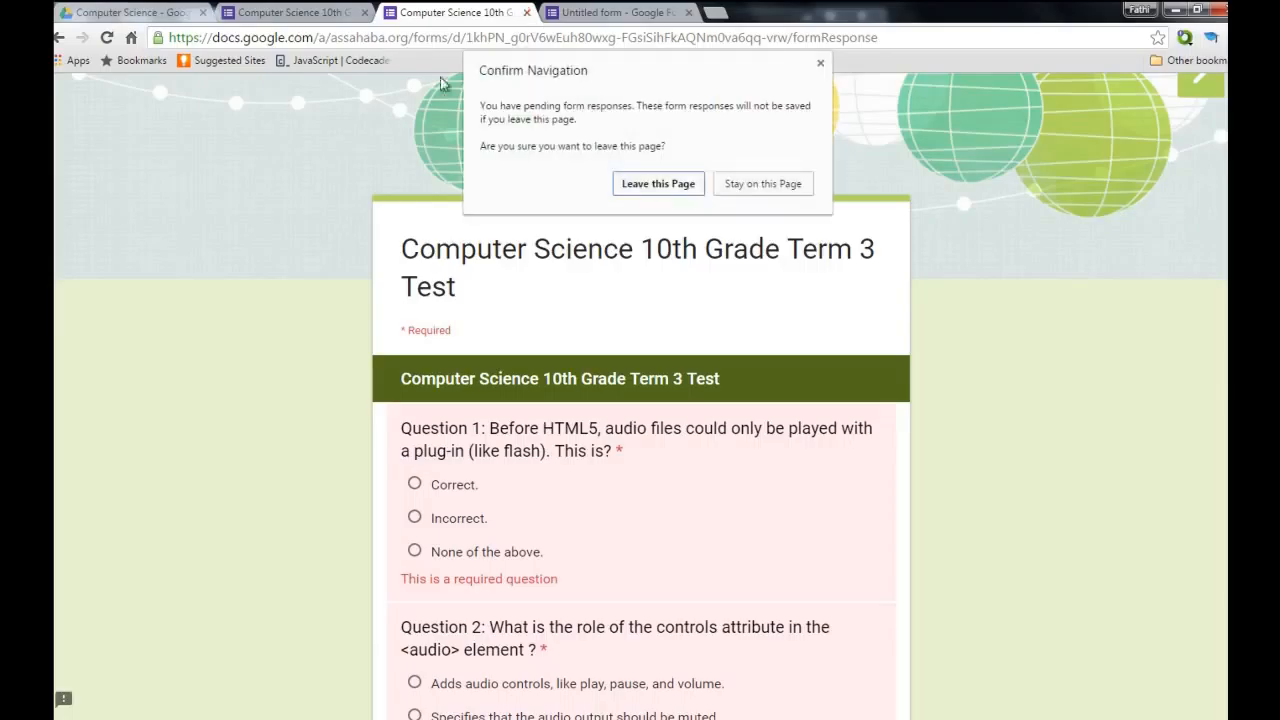
{"action": "left_click", "coordinate": [678, 188]}
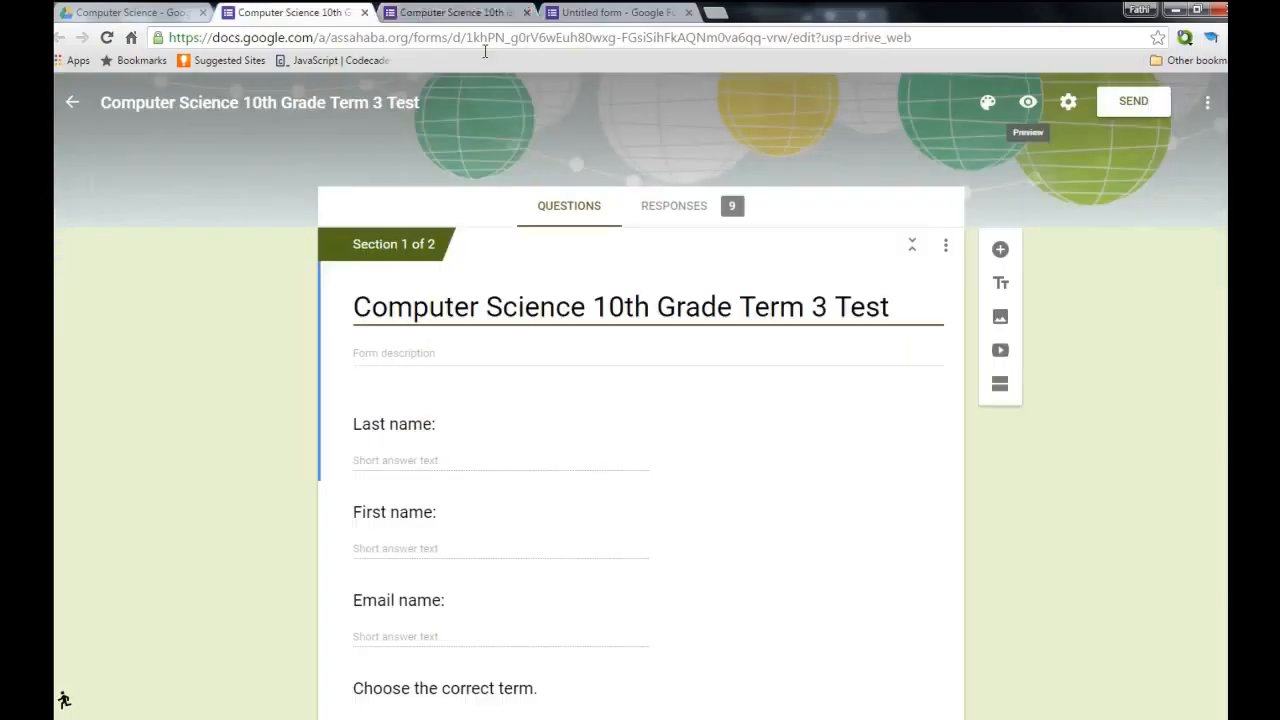
{"action": "left_click", "coordinate": [365, 13]}
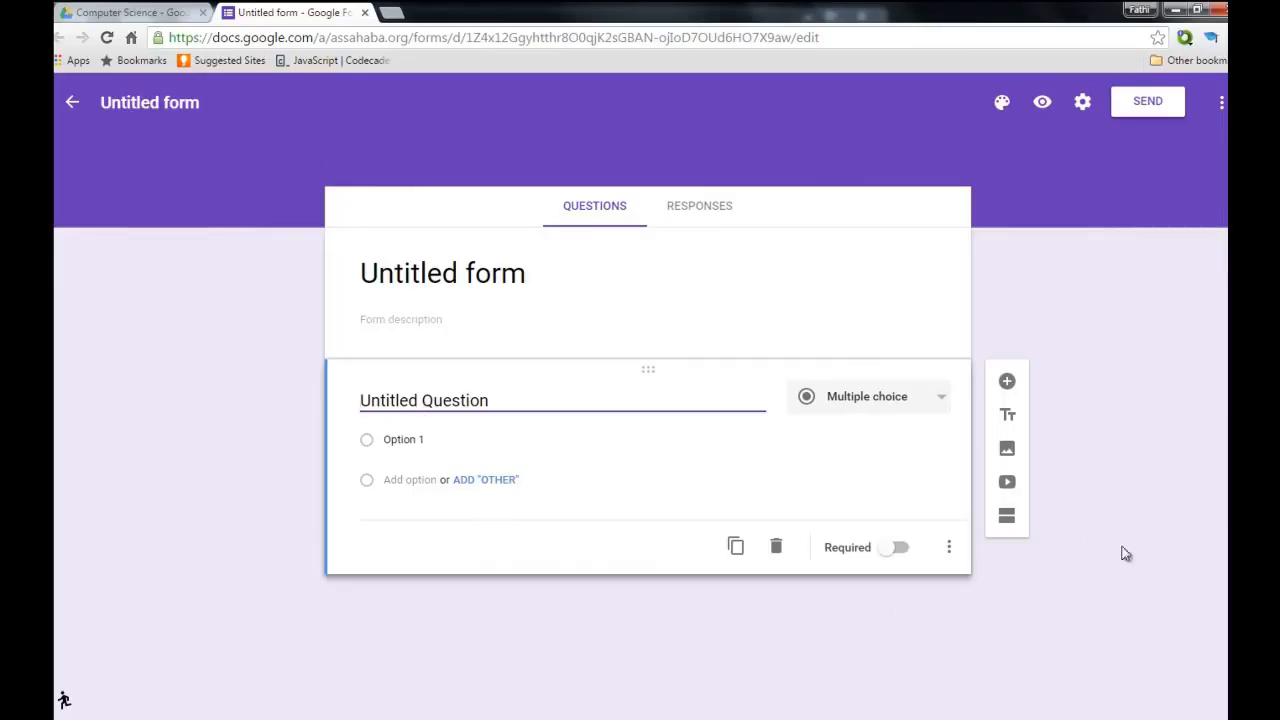
Rename the new form from Untitled form to 'Test 1 Computer Science'.
{"action": "left_click", "coordinate": [480, 270]}
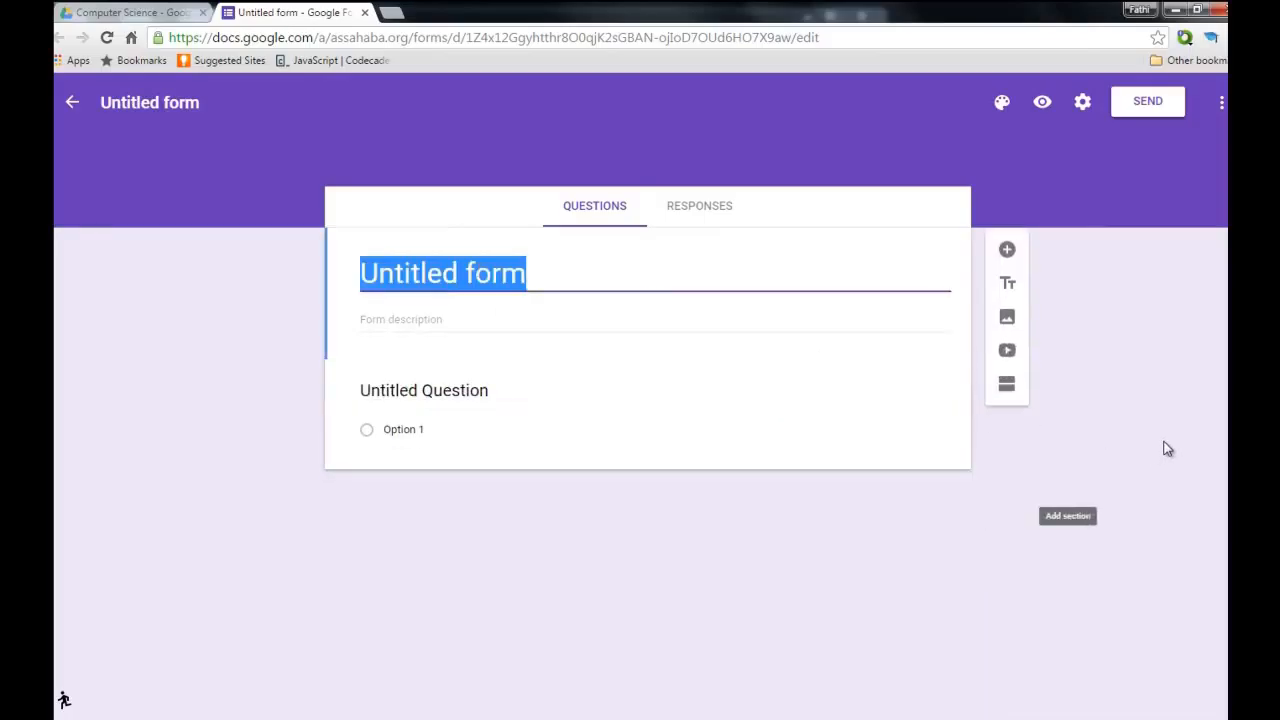
{"action": "type", "text": "Test 1"}
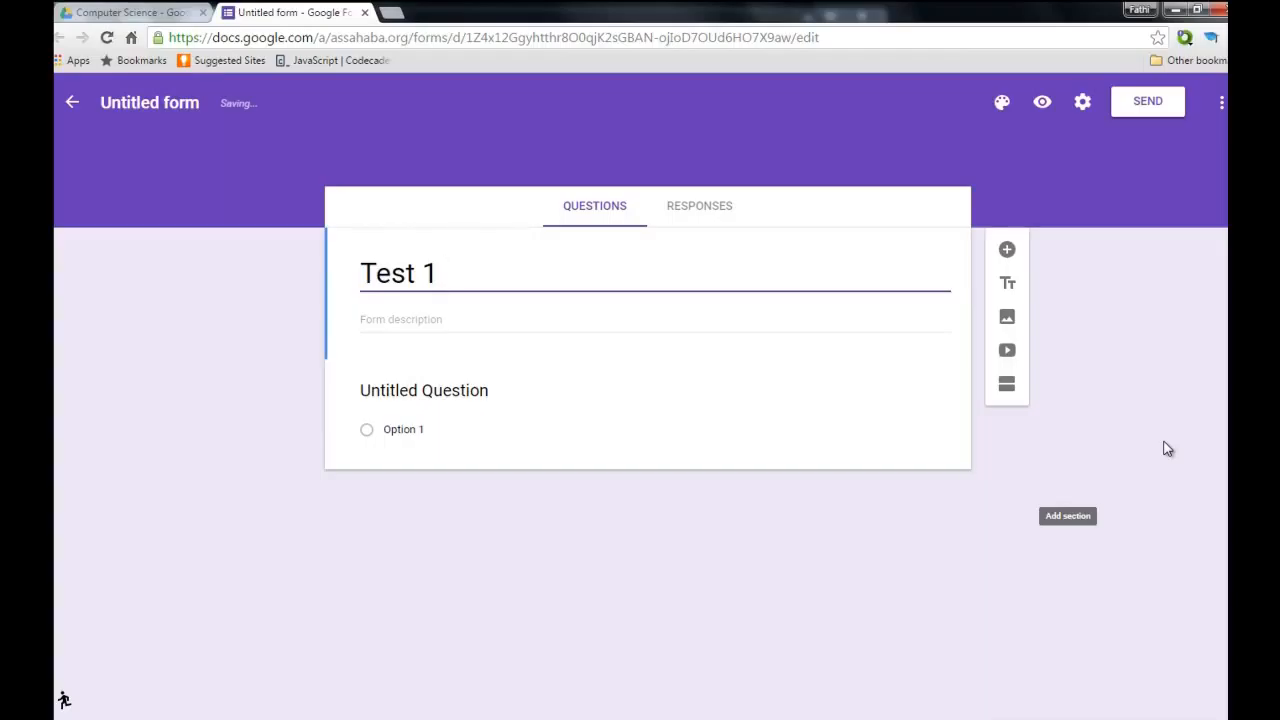
{"action": "type", "text": " Computer "}
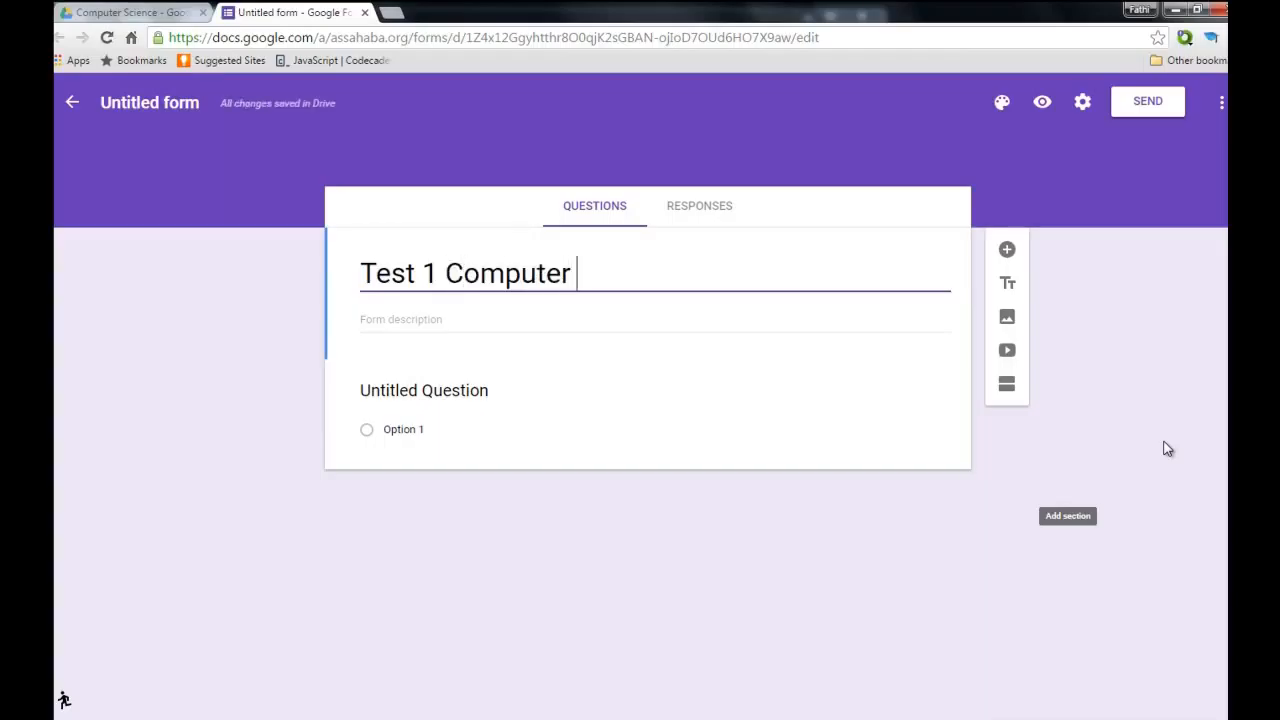
{"action": "type", "text": "Scien"}
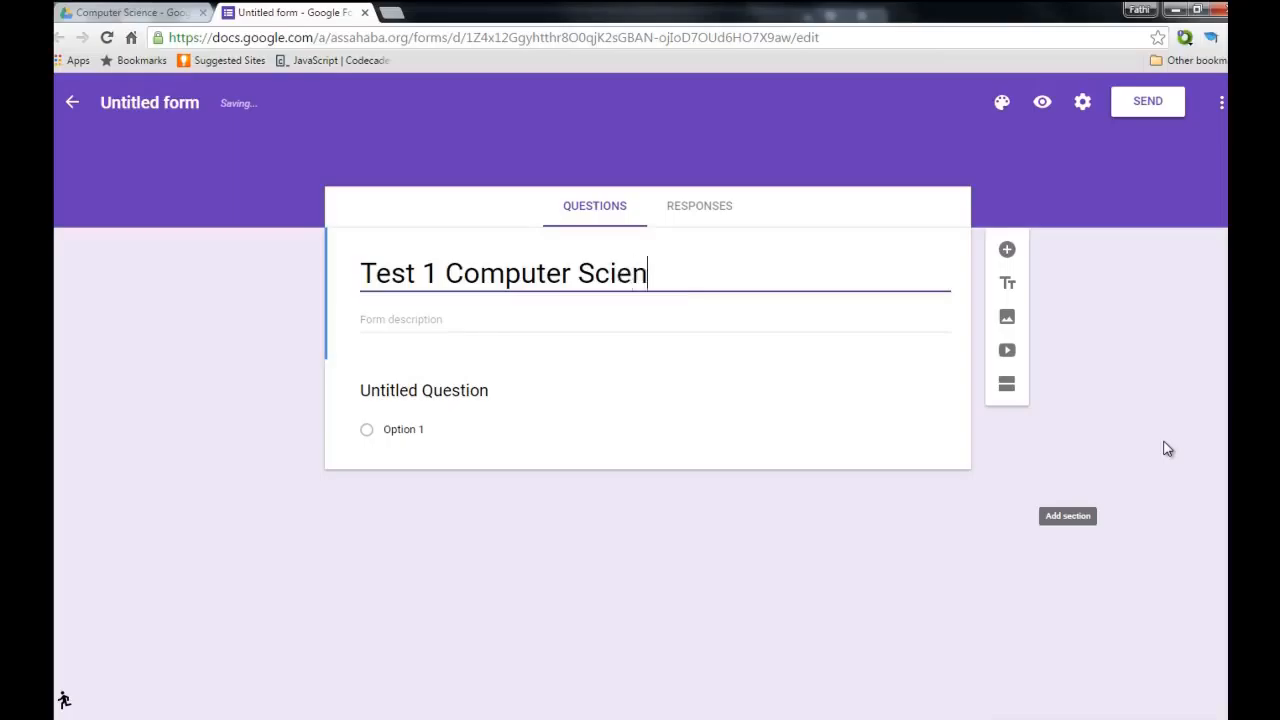
{"action": "type", "text": "ce"}
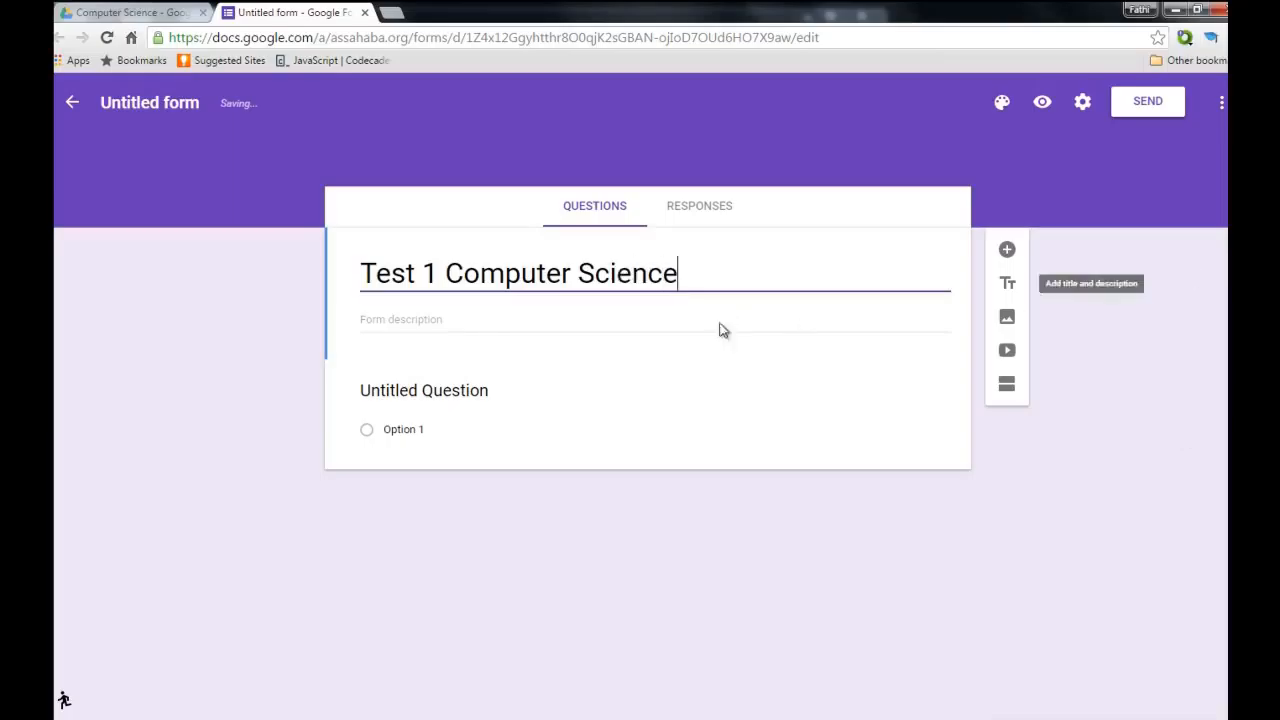
{"action": "left_click", "coordinate": [414, 321]}
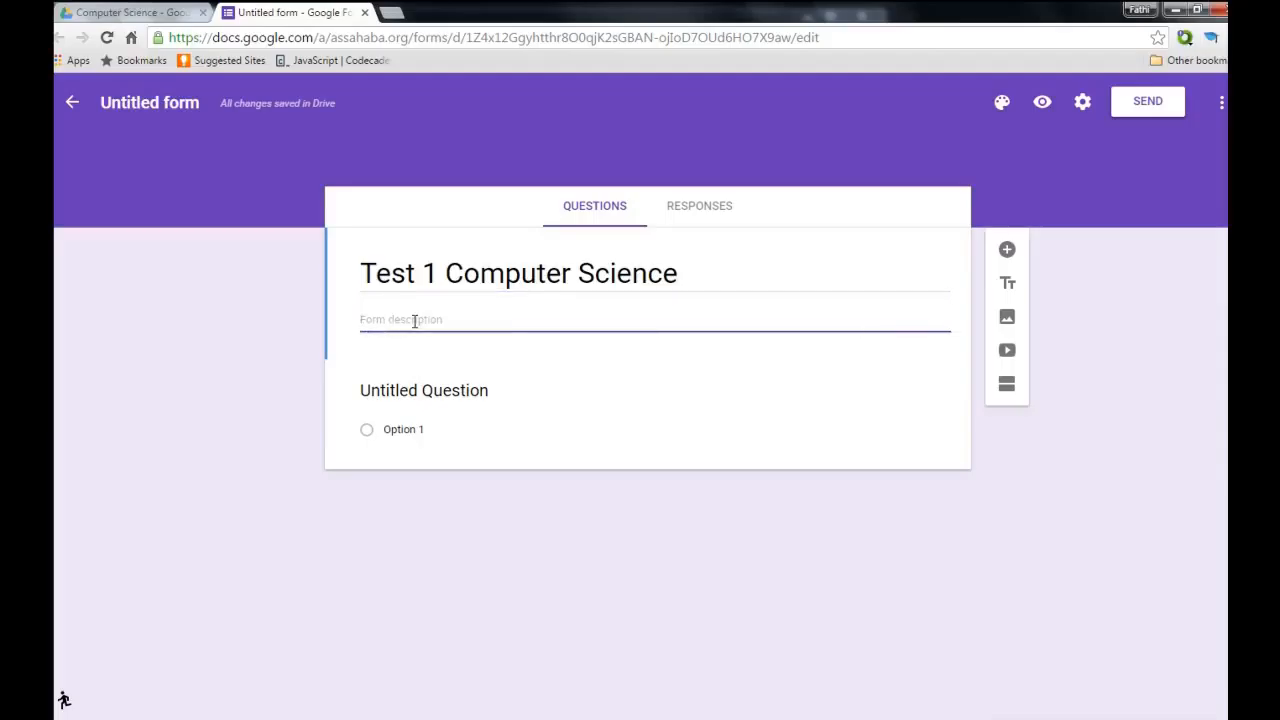
{"action": "left_click", "coordinate": [450, 427]}
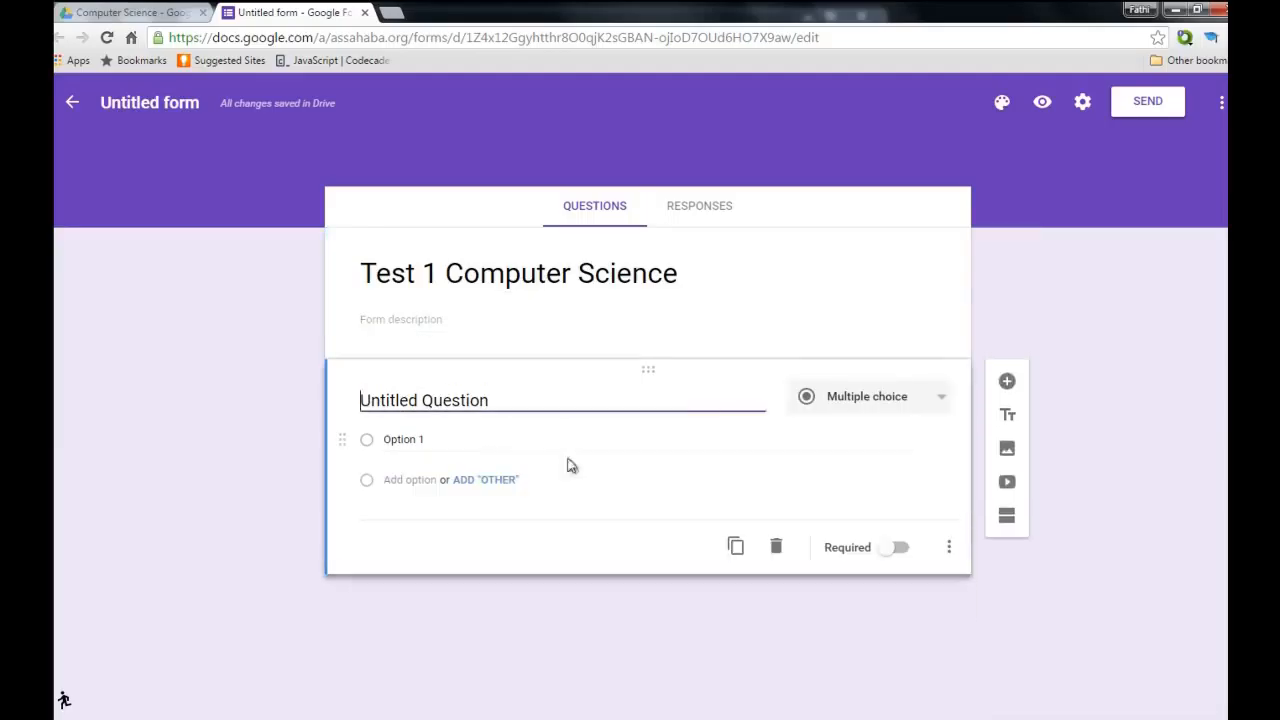
Make the first question a Short answer titled 'Last Name:'.
{"action": "left_click", "coordinate": [948, 401]}
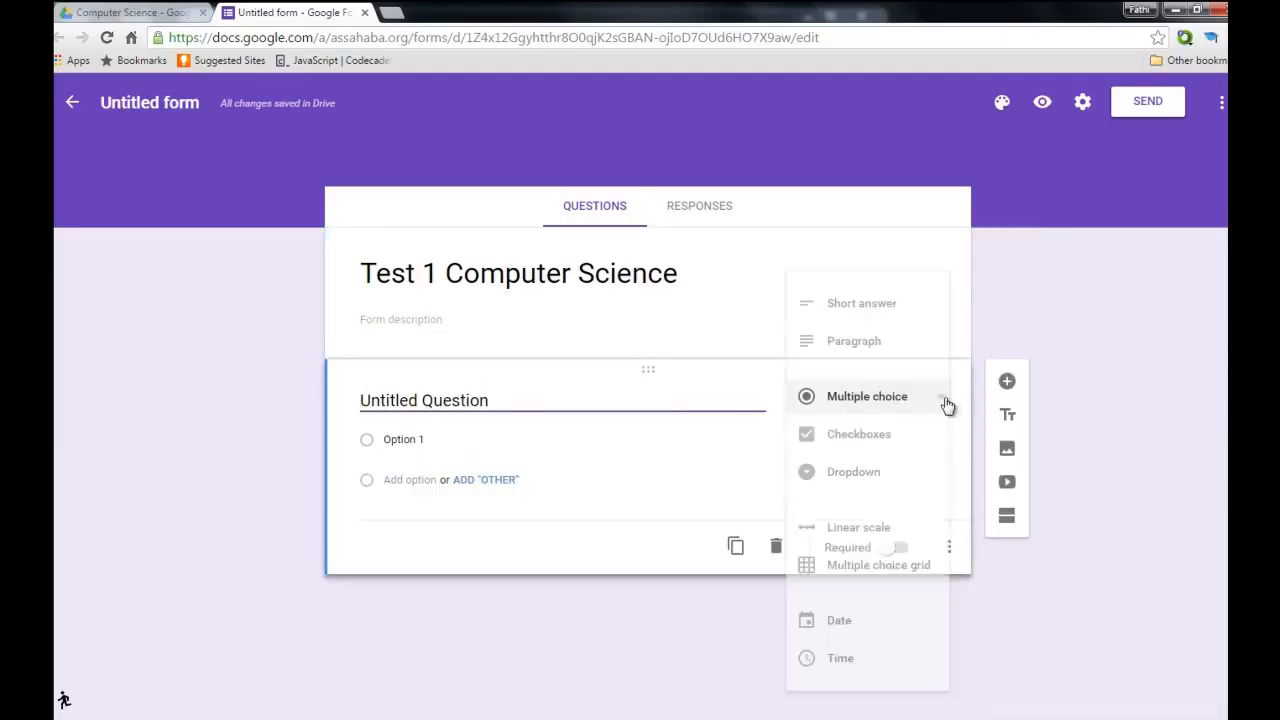
{"action": "left_click", "coordinate": [870, 320]}
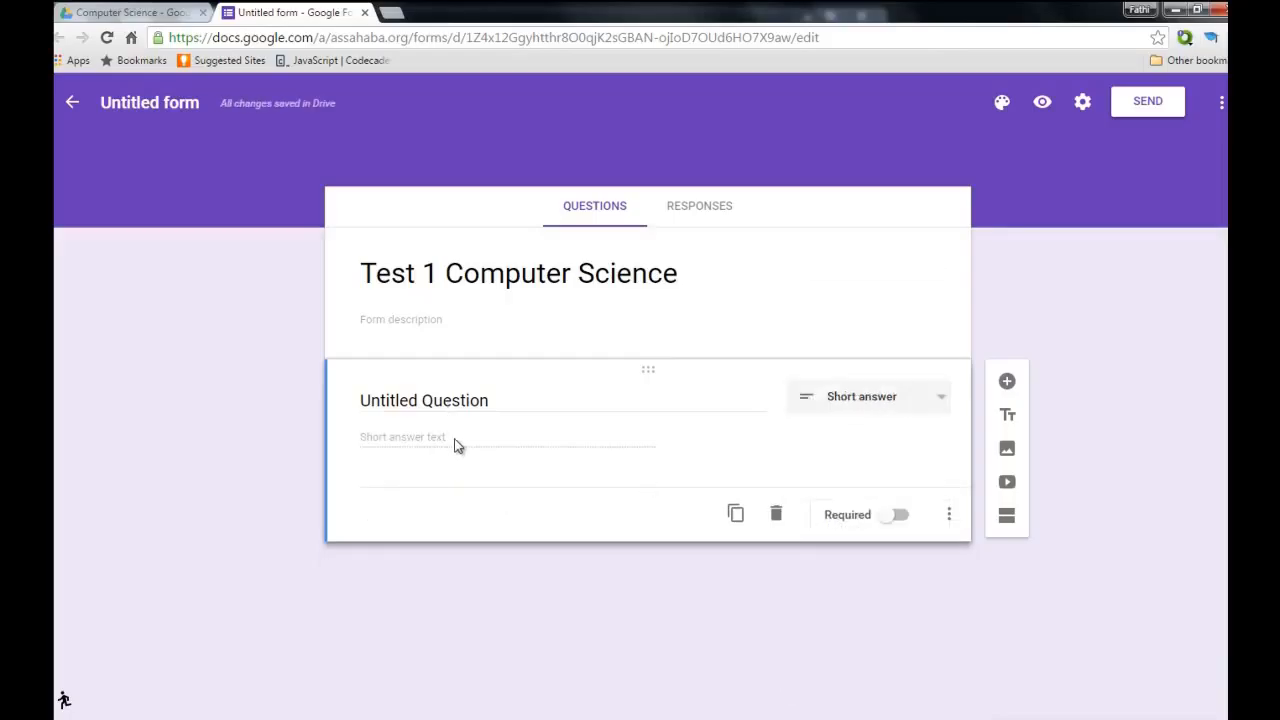
{"action": "left_click", "coordinate": [466, 403]}
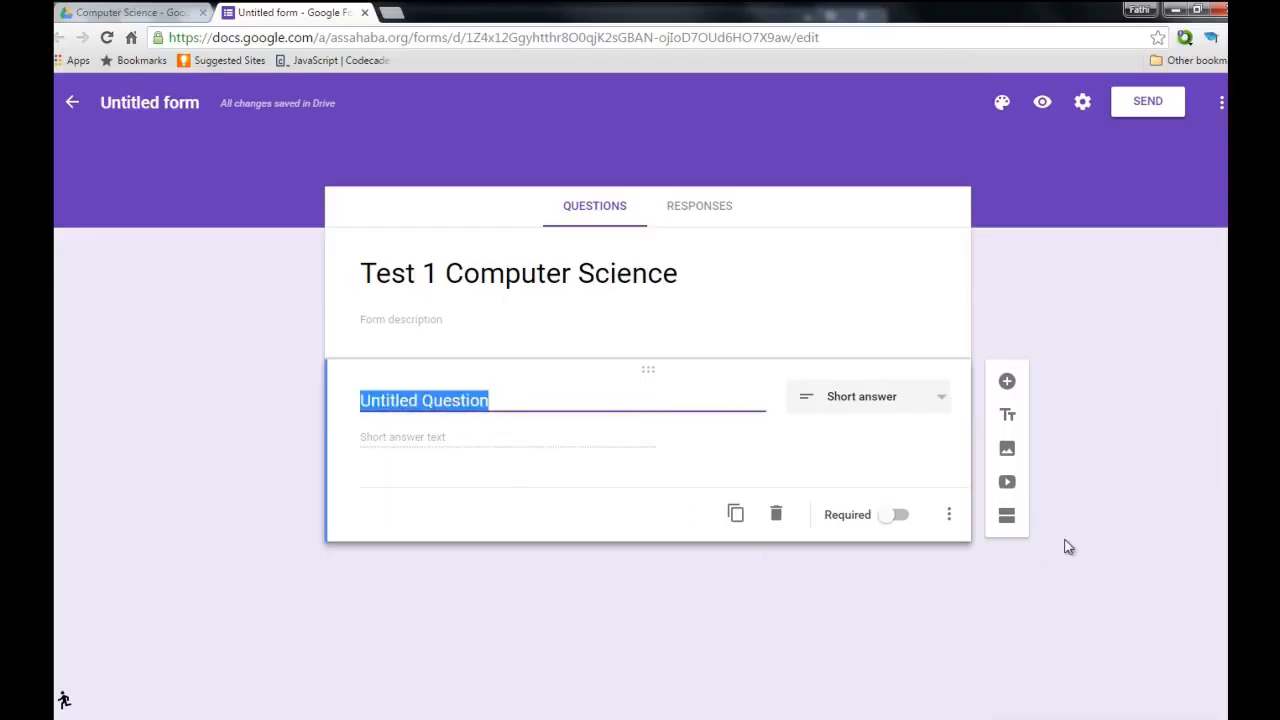
{"action": "type", "text": "Last Na"}
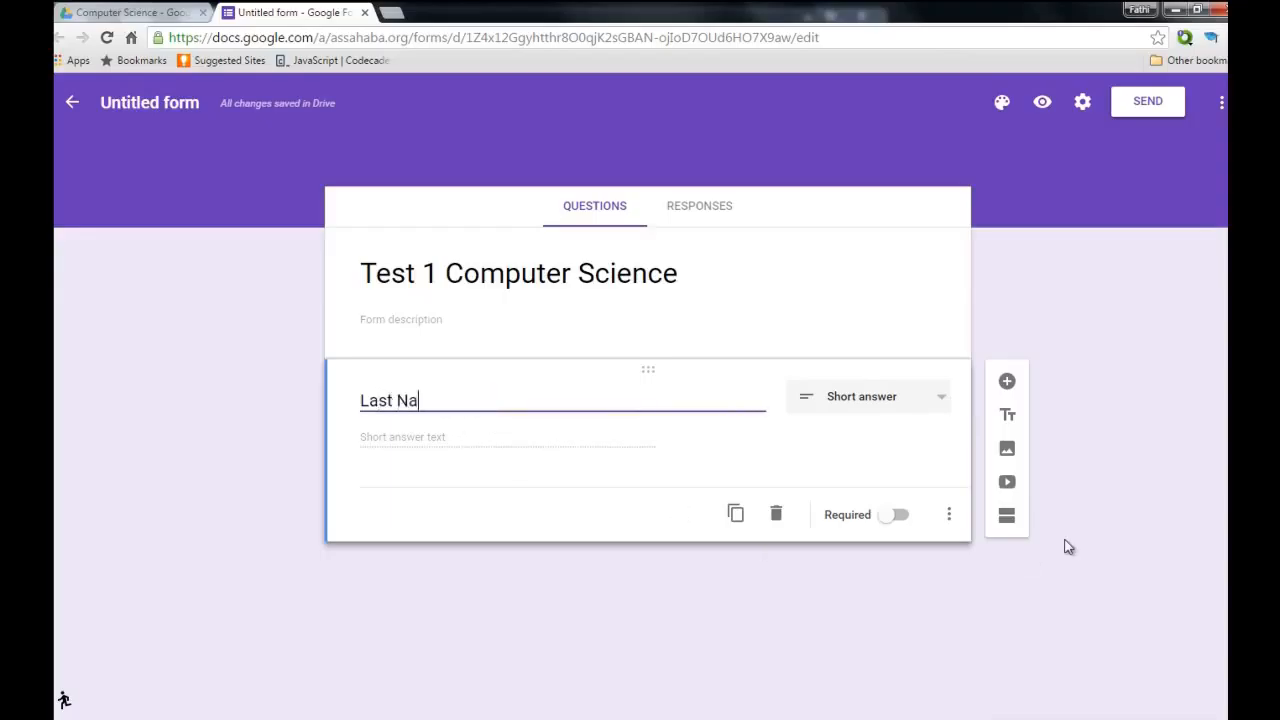
{"action": "type", "text": "me:"}
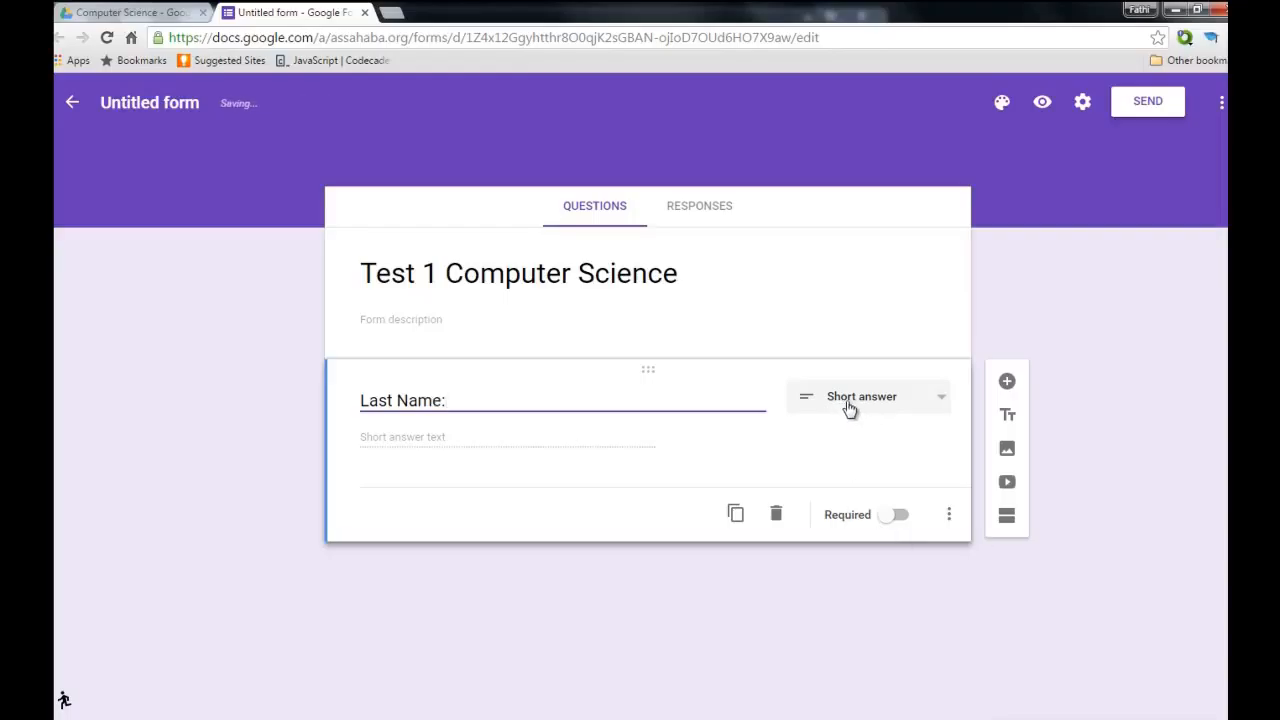
Duplicate it into 'First Name:' and 'Email:' questions, plus an extra Email: copy.
{"action": "left_click", "coordinate": [743, 527]}
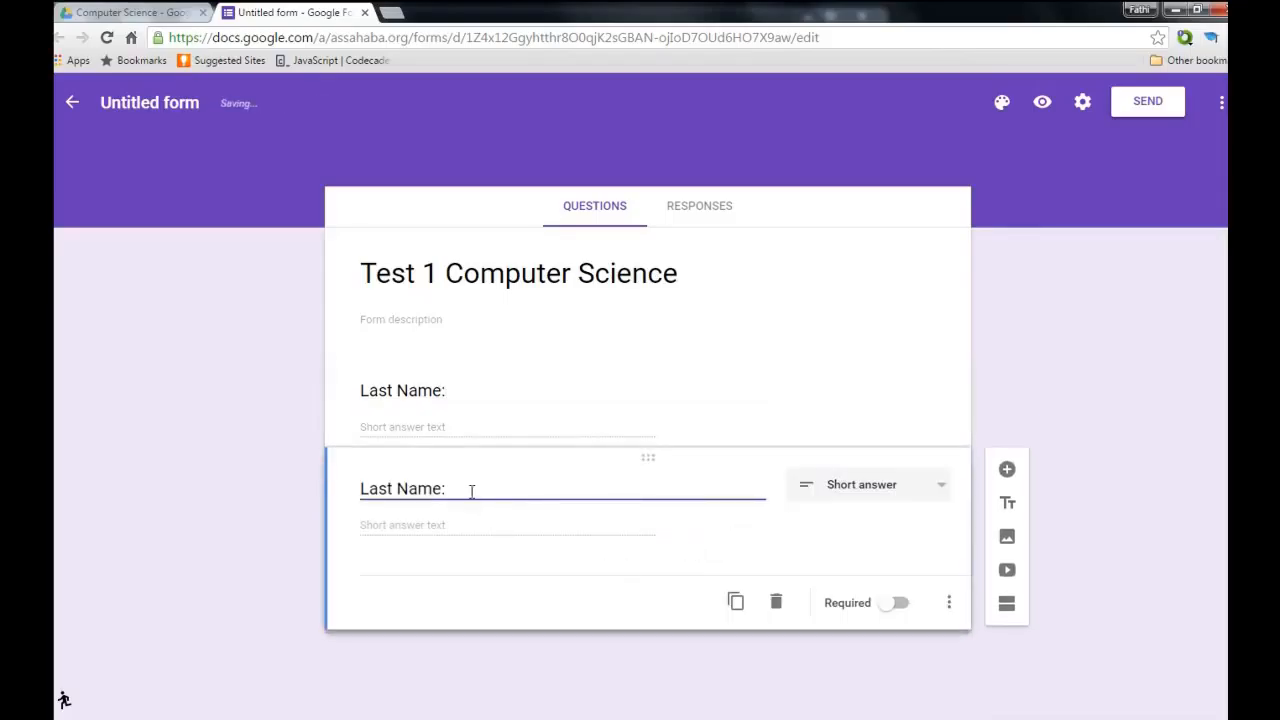
{"action": "left_click_drag", "start_coordinate": [446, 488], "coordinate": [350, 495]}
{"action": "type", "text": "F"}
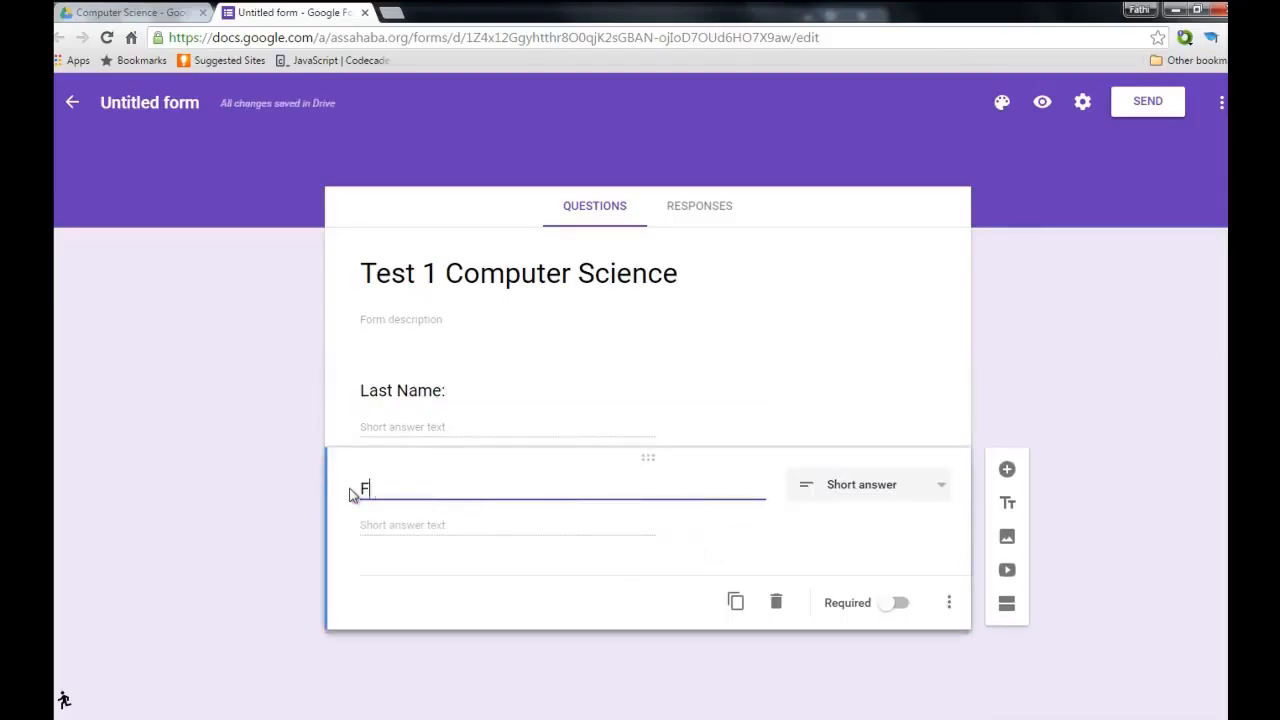
{"action": "type", "text": "irst Name:"}
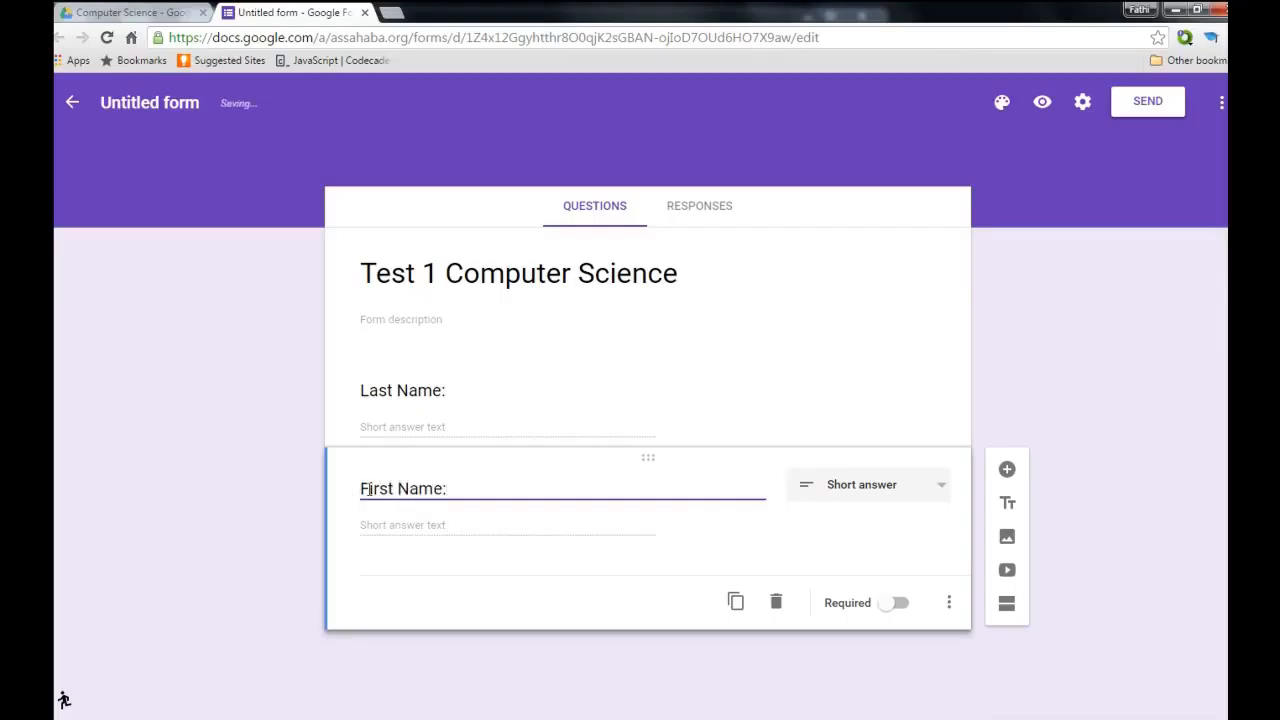
{"action": "left_click", "coordinate": [736, 602]}
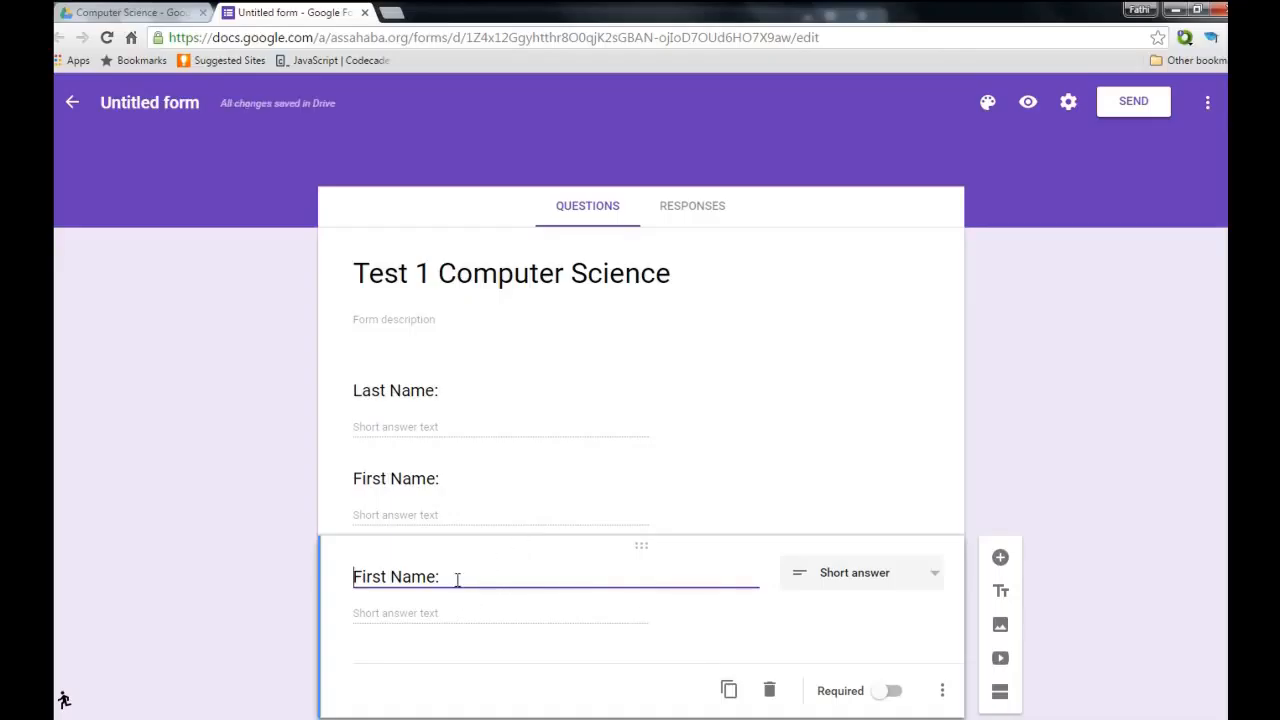
{"action": "left_click_drag", "start_coordinate": [457, 577], "coordinate": [358, 567]}
{"action": "type", "text": "Email:"}
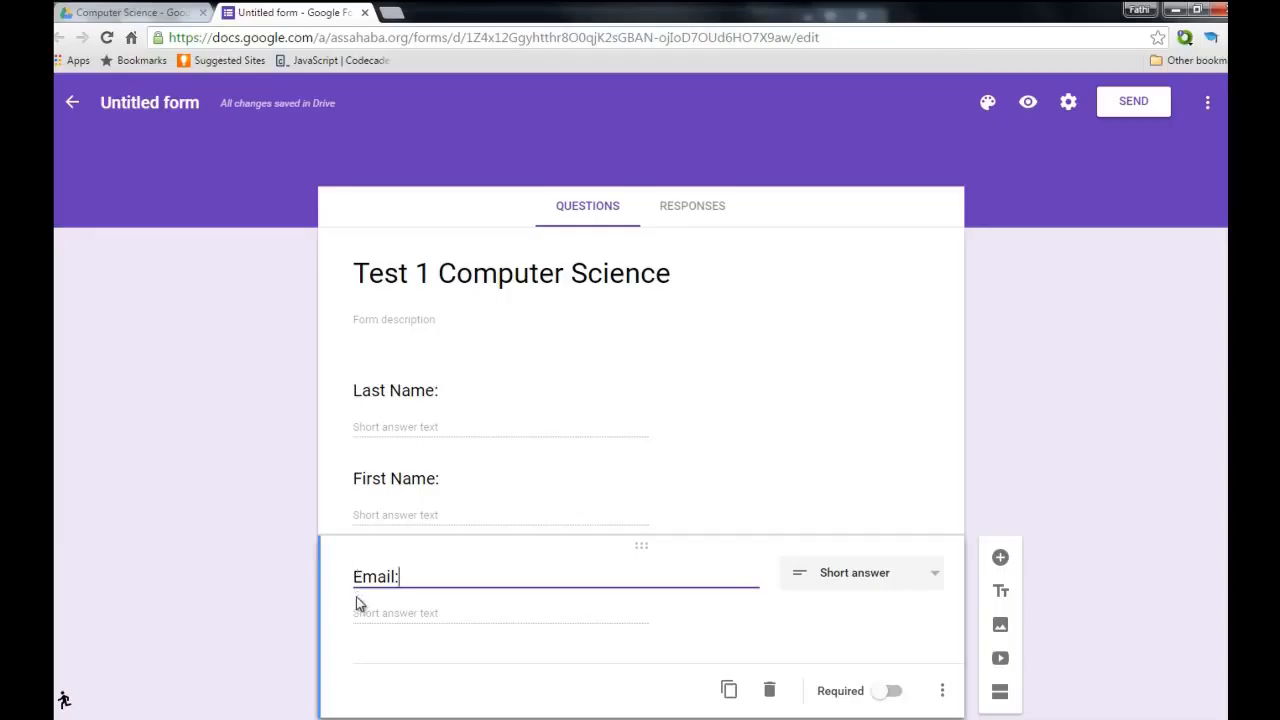
{"action": "scroll", "coordinate": [358, 597], "scroll_direction": "down", "scroll_amount": 1}
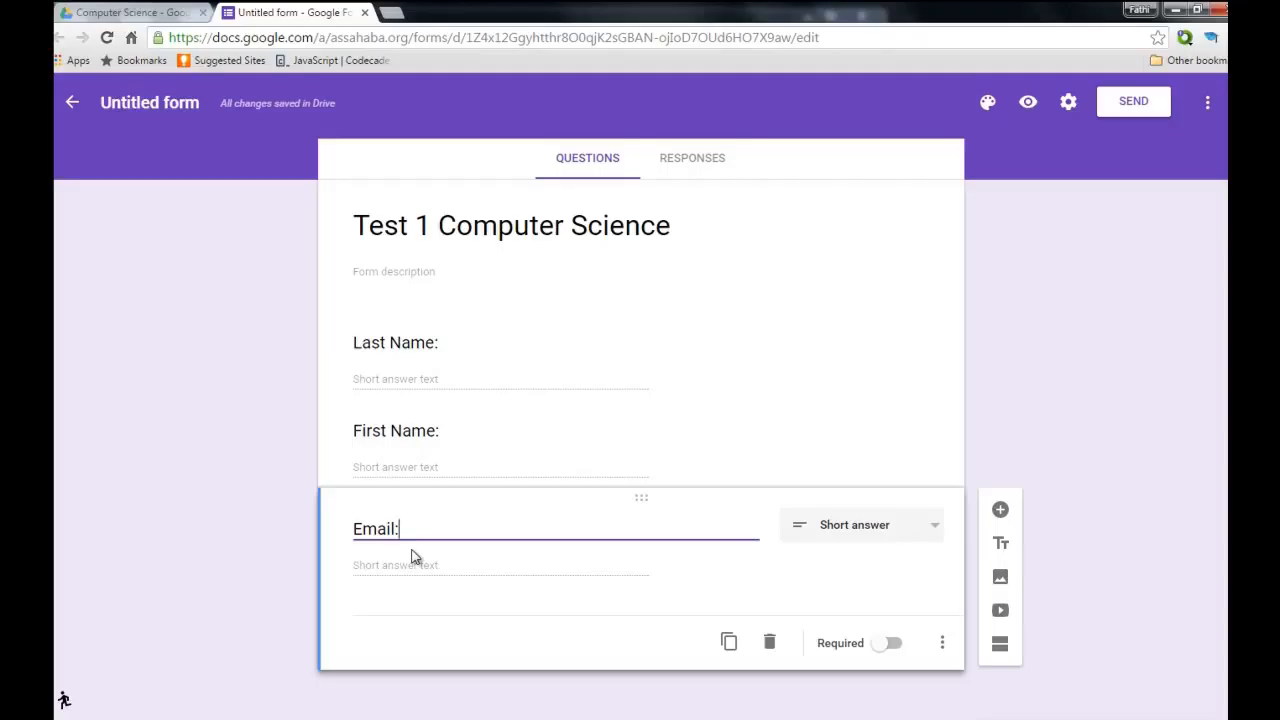
{"action": "left_click", "coordinate": [729, 643]}
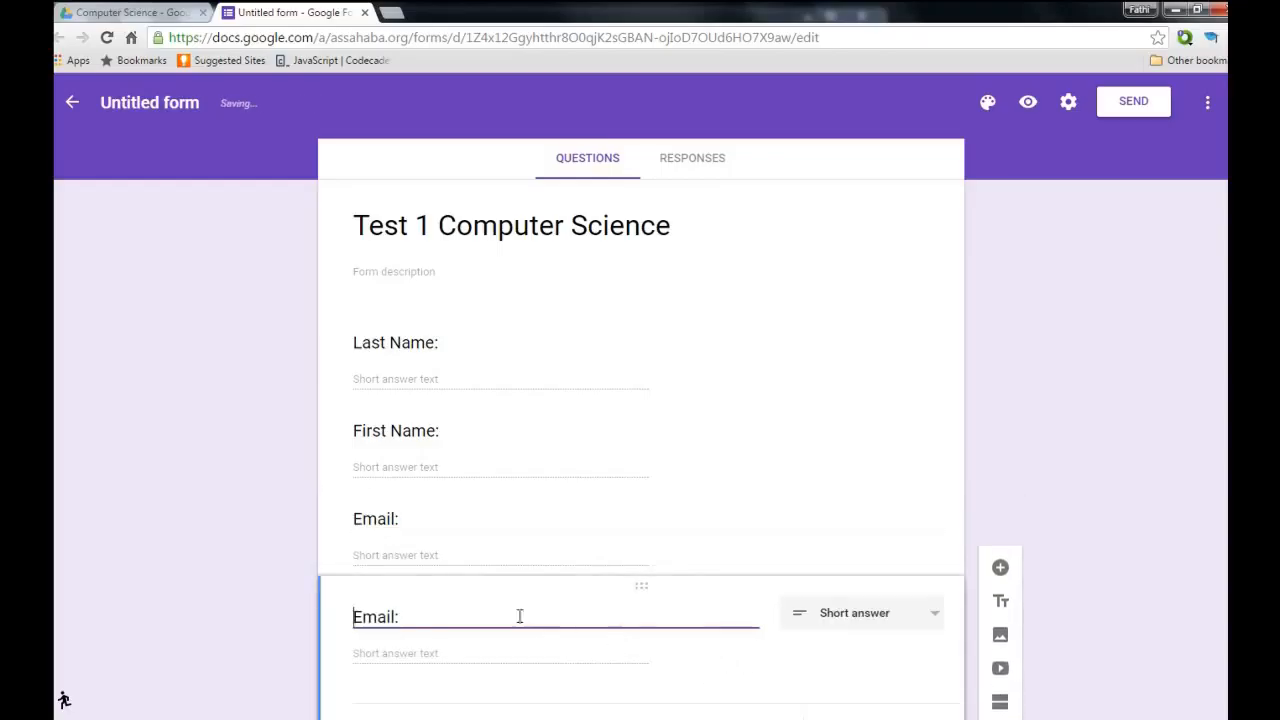
Copy the pledge question text from the Computer Science Term 2 Test form, then close it.
{"action": "left_click", "coordinate": [172, 14]}
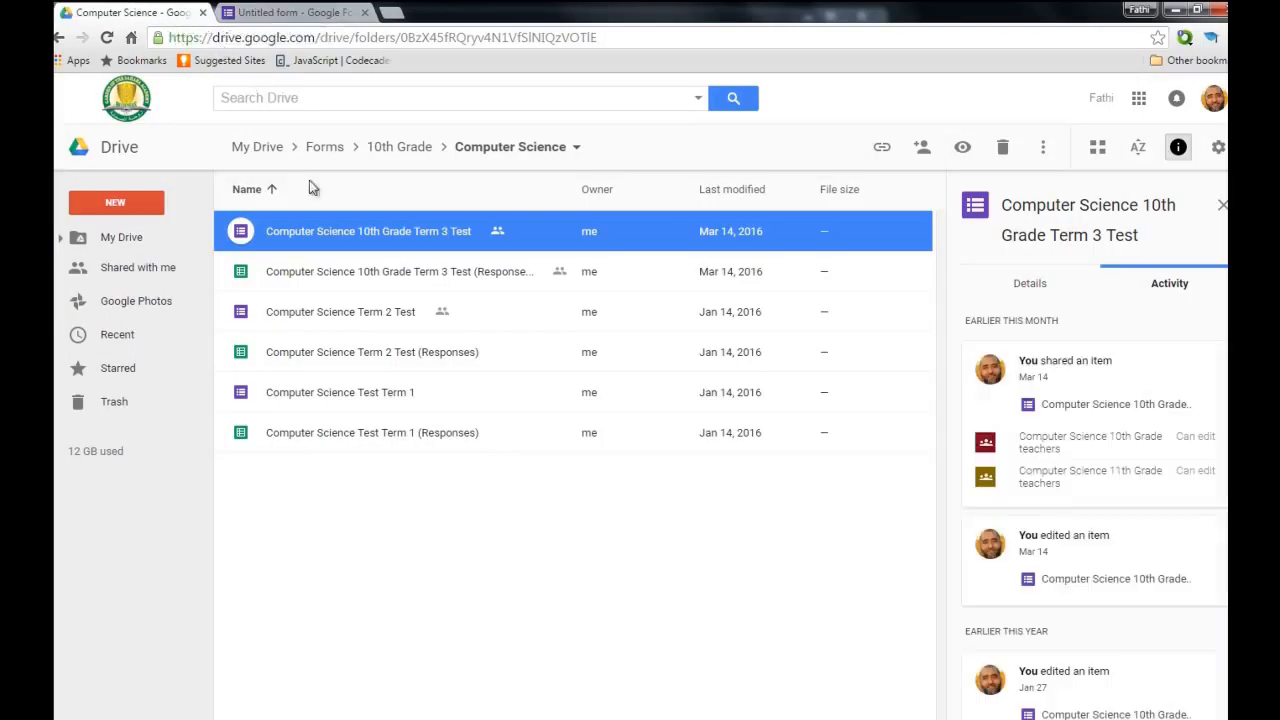
{"action": "double_click", "coordinate": [335, 312]}
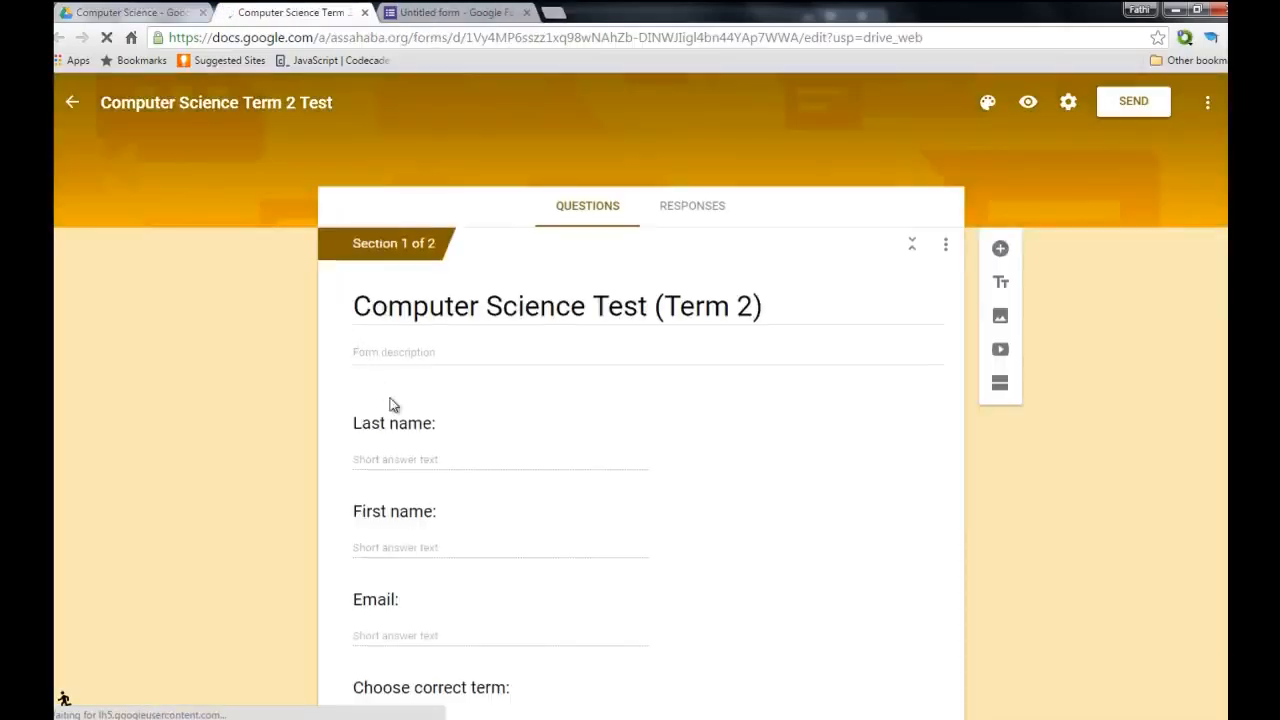
{"action": "scroll", "coordinate": [400, 405], "scroll_direction": "down", "scroll_amount": 4}
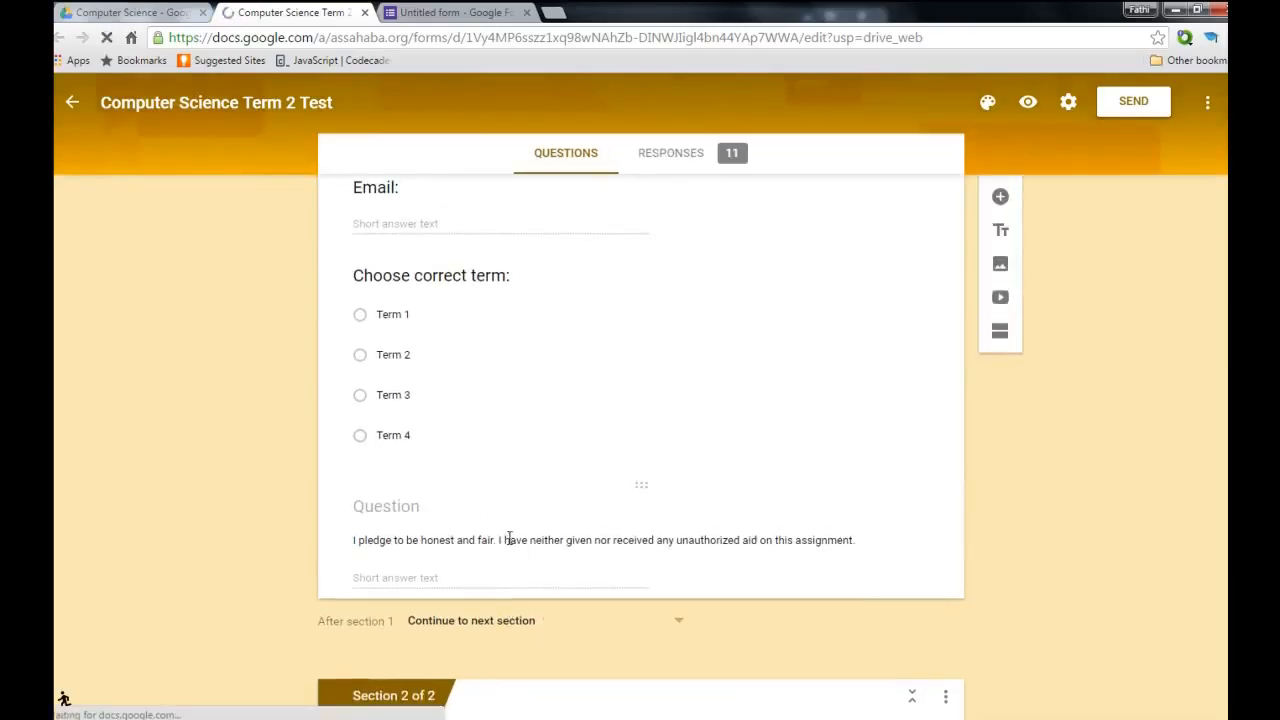
{"action": "left_click", "coordinate": [509, 534]}
{"action": "key", "text": "ctrl+c"}
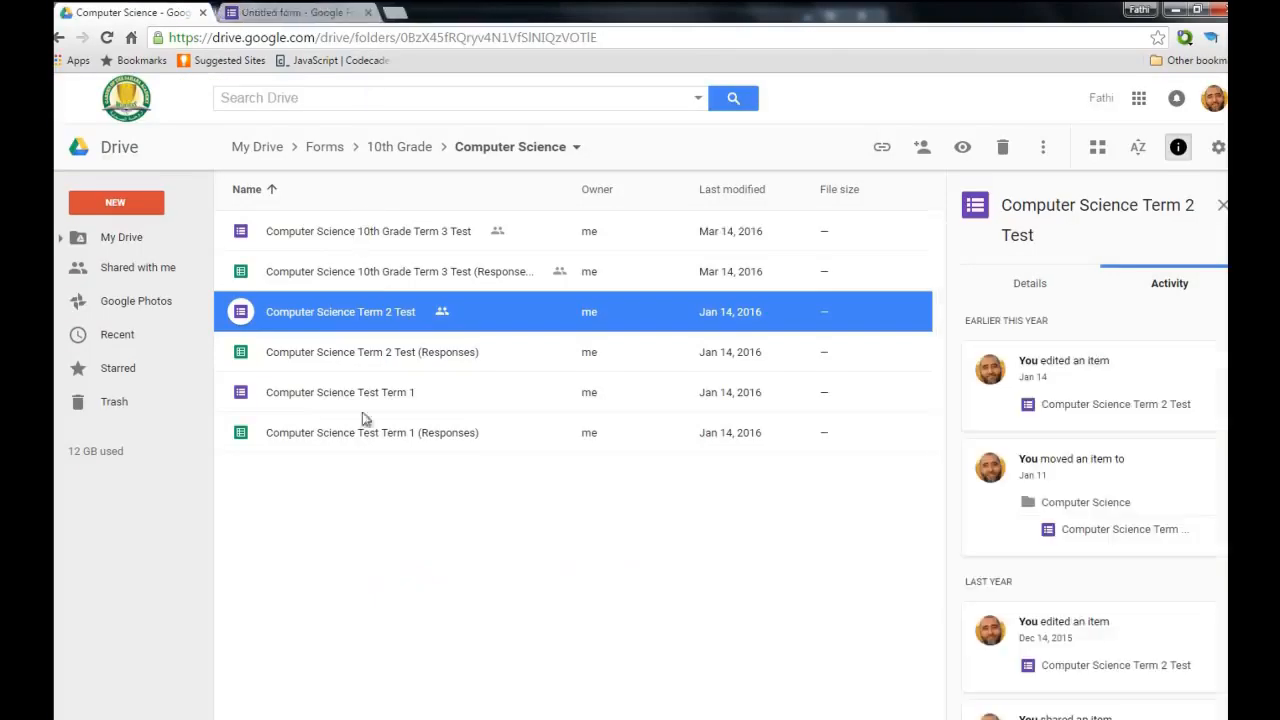
{"action": "left_click", "coordinate": [364, 12]}
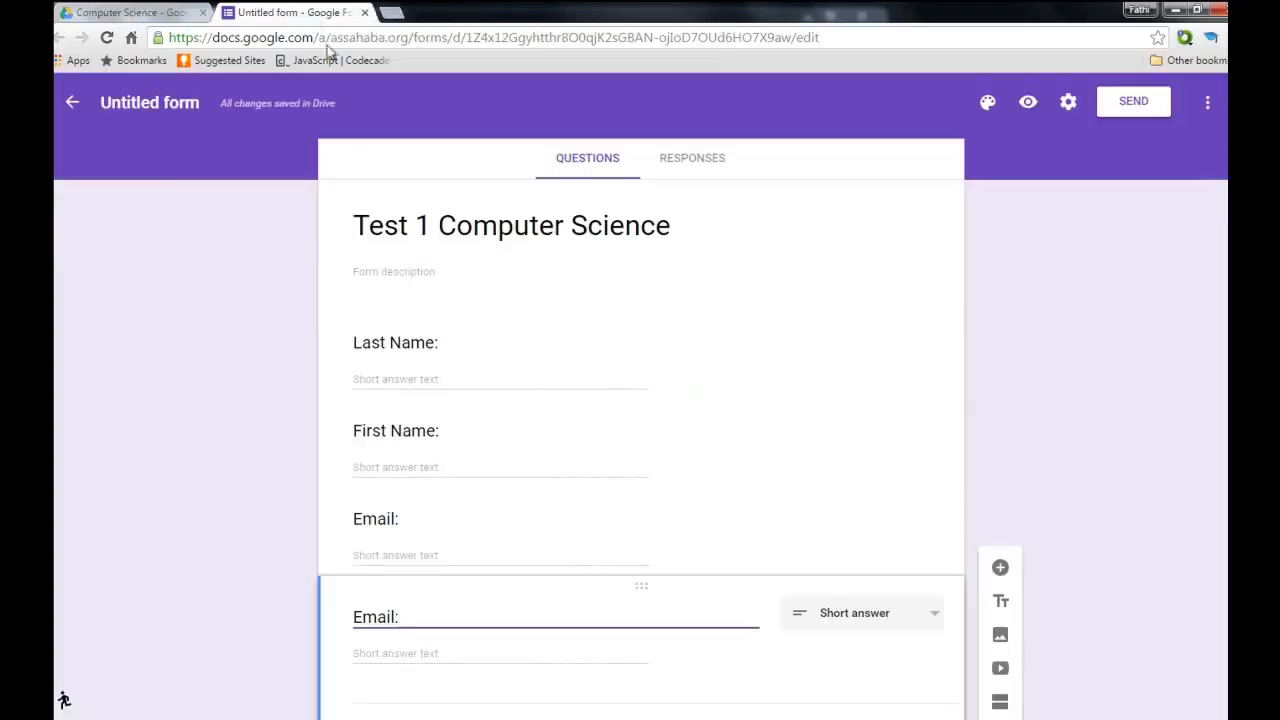
Replace the last duplicated 'Email:' question title with the pasted honesty pledge sentence.
{"action": "left_click", "coordinate": [310, 13]}
{"action": "left_click_drag", "start_coordinate": [420, 609], "coordinate": [358, 608]}
{"action": "key", "text": "ctrl+v"}
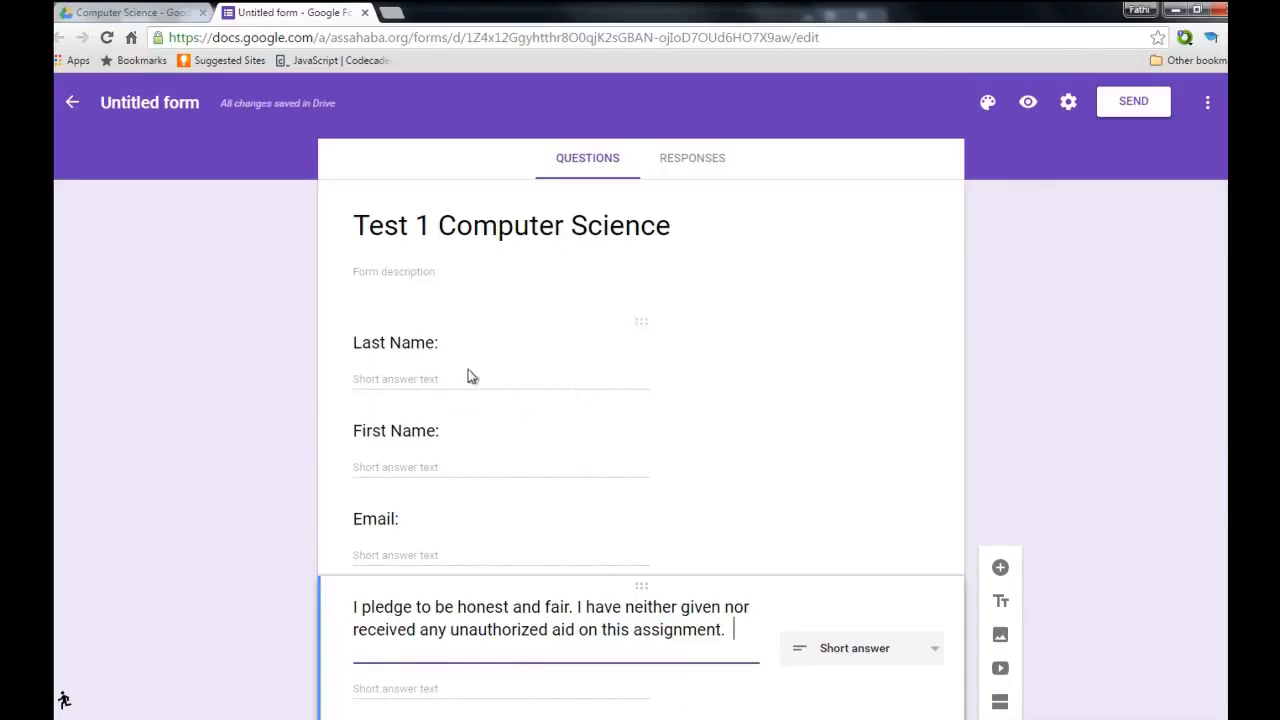
{"action": "left_click", "coordinate": [1076, 336]}
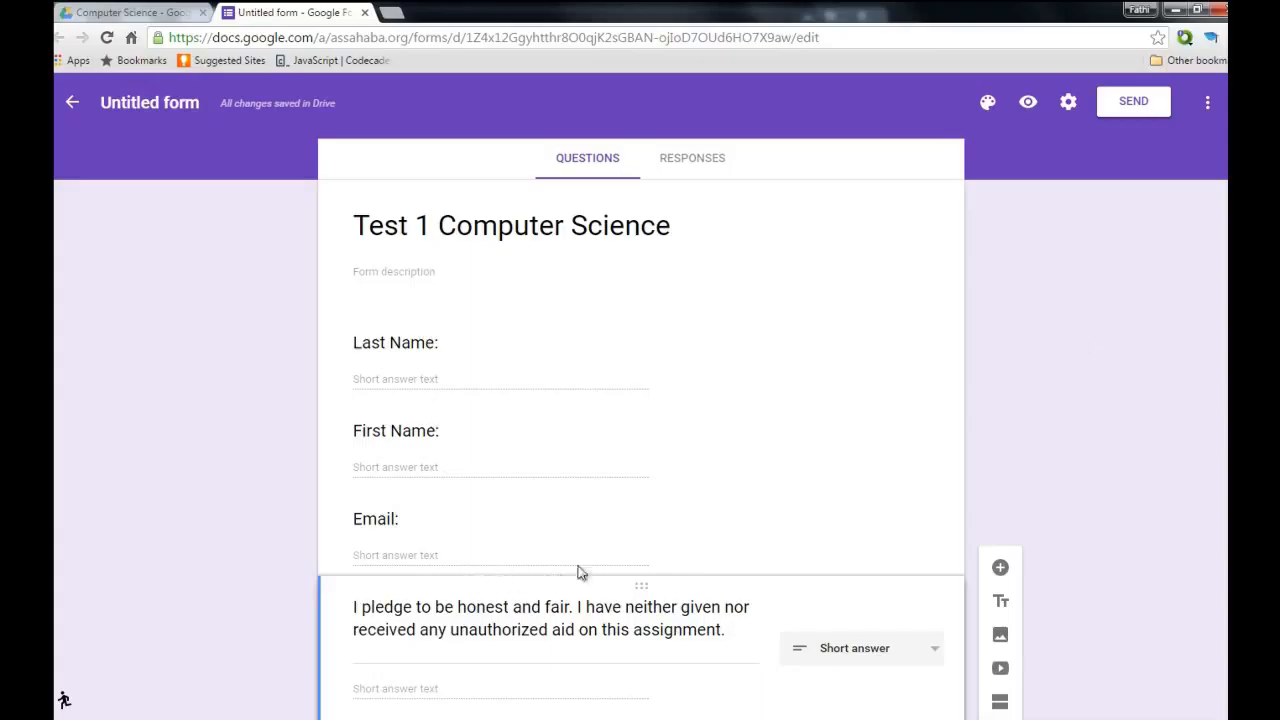
{"action": "left_click", "coordinate": [538, 362]}
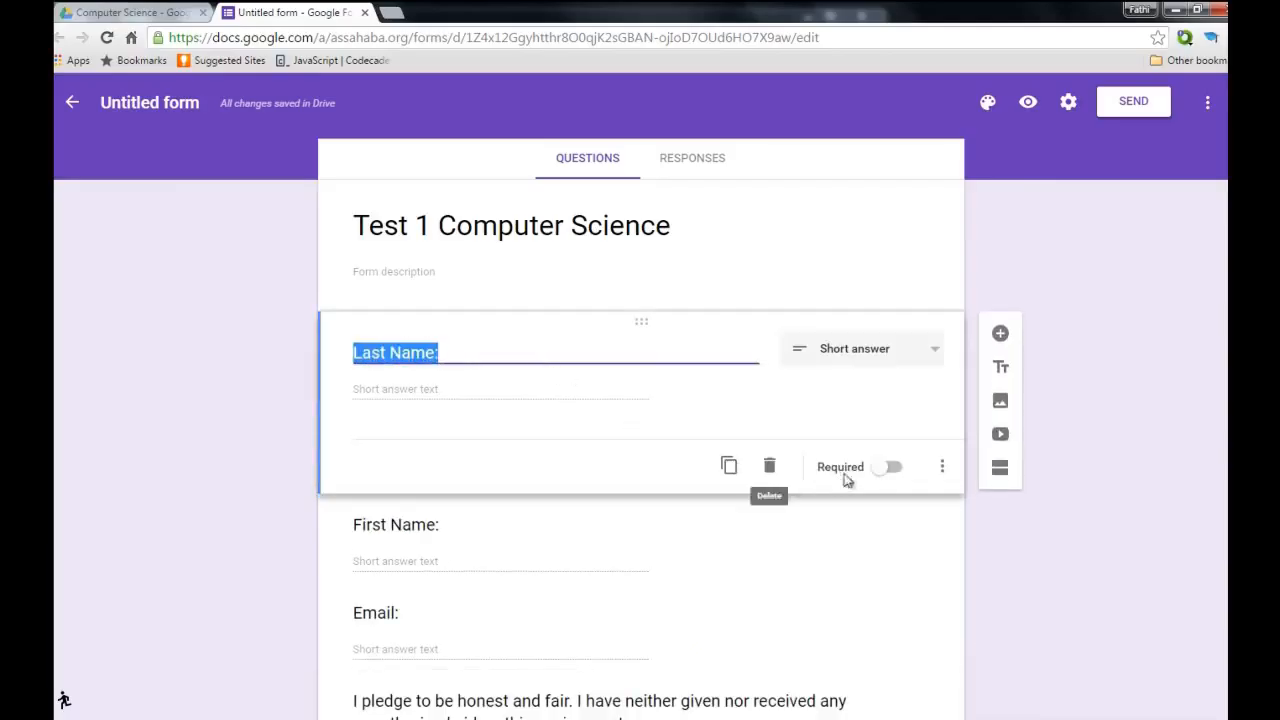
Turn on Required for the Last Name:, First Name:, Email: and pledge questions.
{"action": "left_click", "coordinate": [891, 469]}
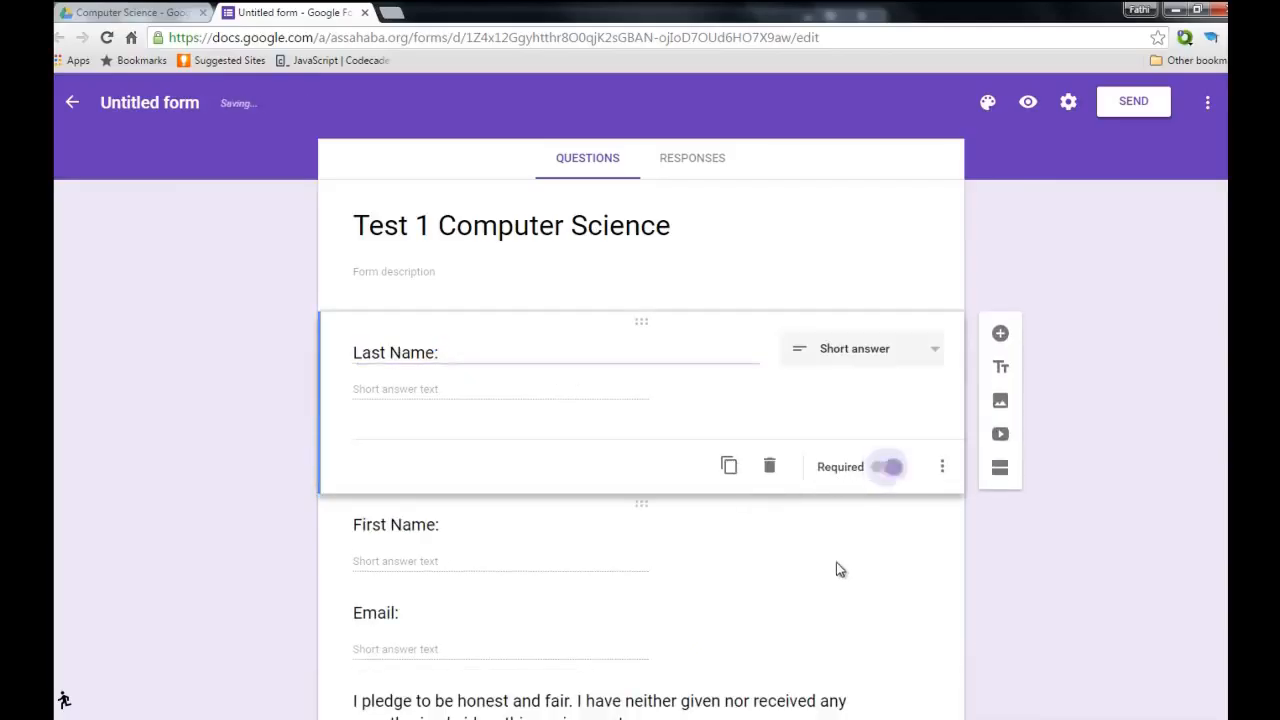
{"action": "left_click", "coordinate": [637, 578]}
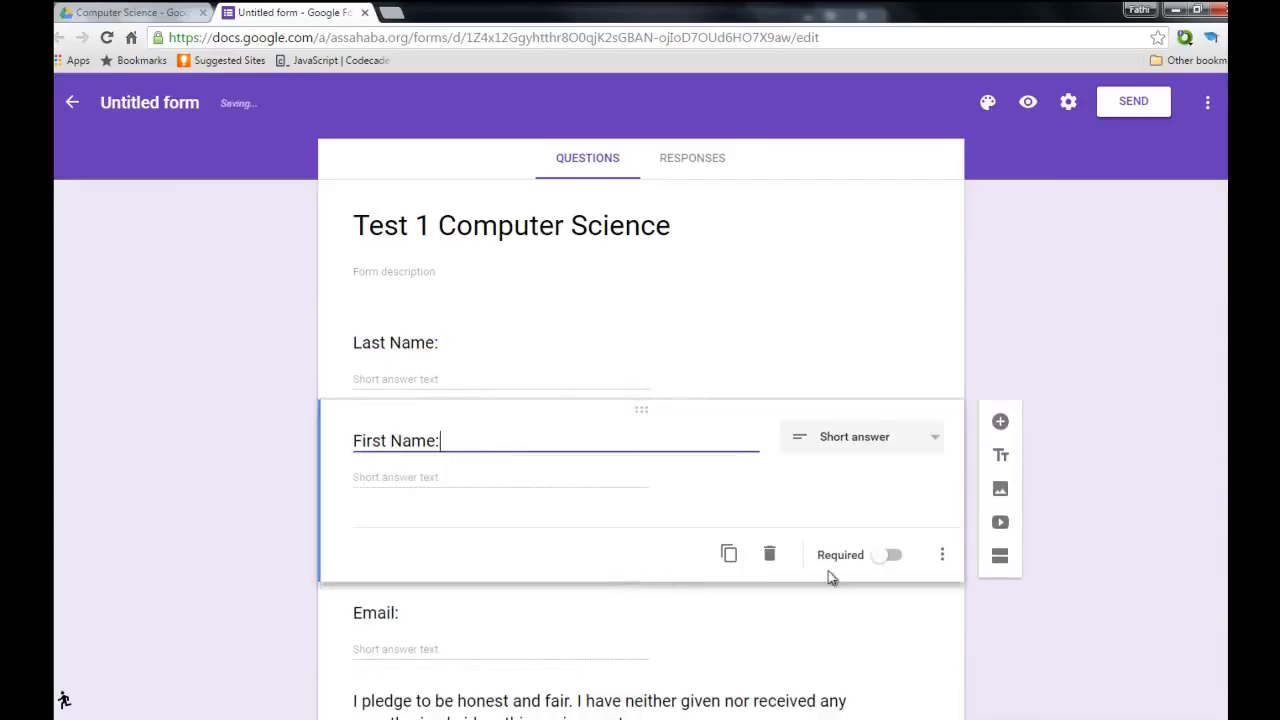
{"action": "left_click", "coordinate": [893, 557]}
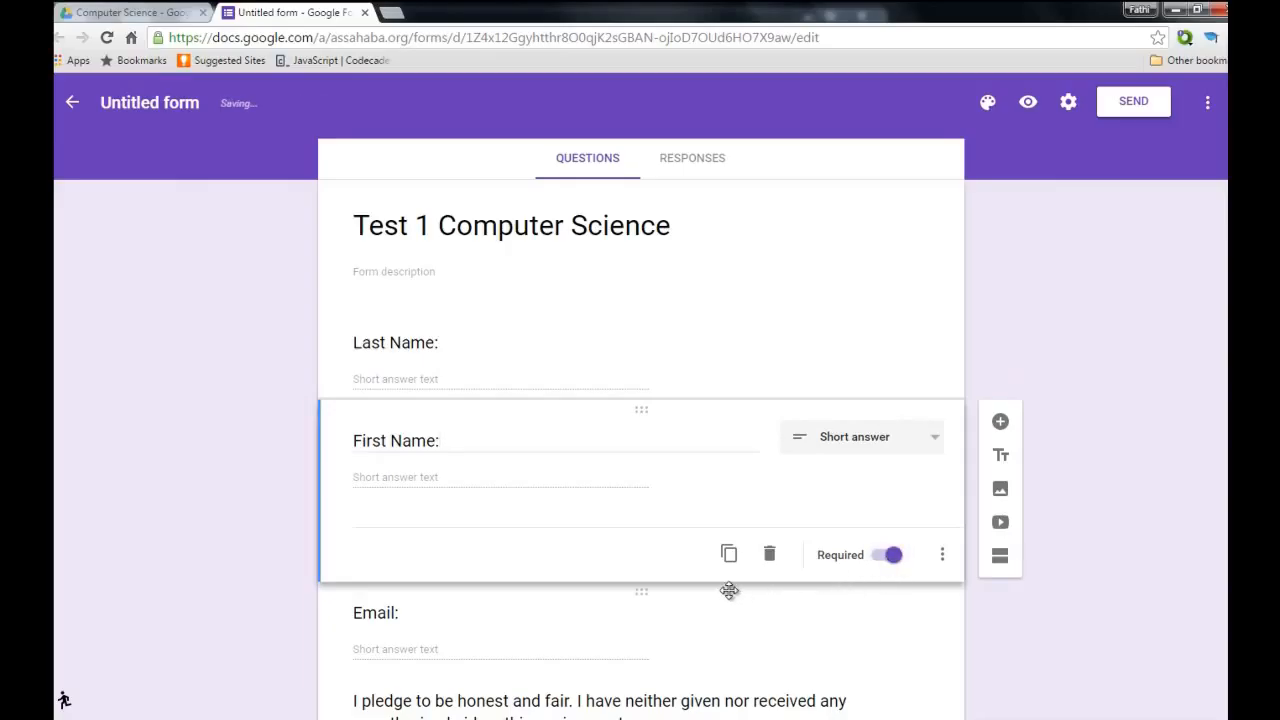
{"action": "scroll", "coordinate": [722, 592], "scroll_direction": "down", "scroll_amount": 1}
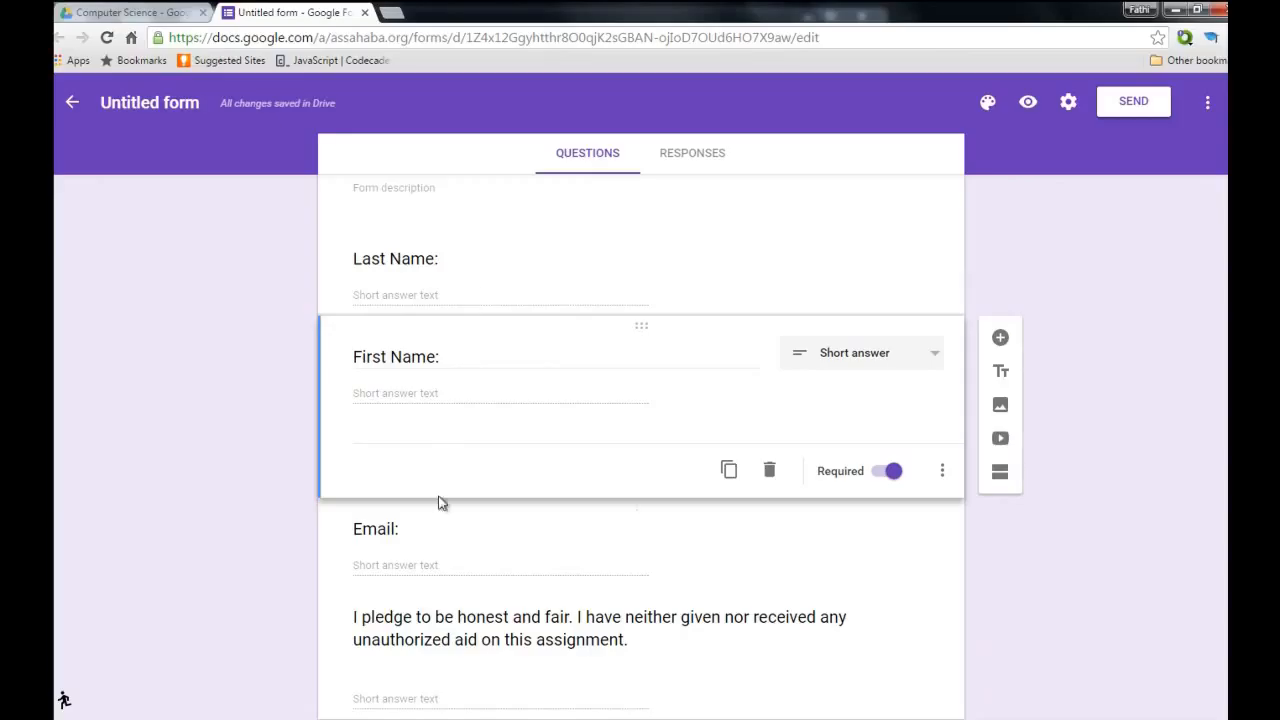
{"action": "left_click", "coordinate": [789, 580]}
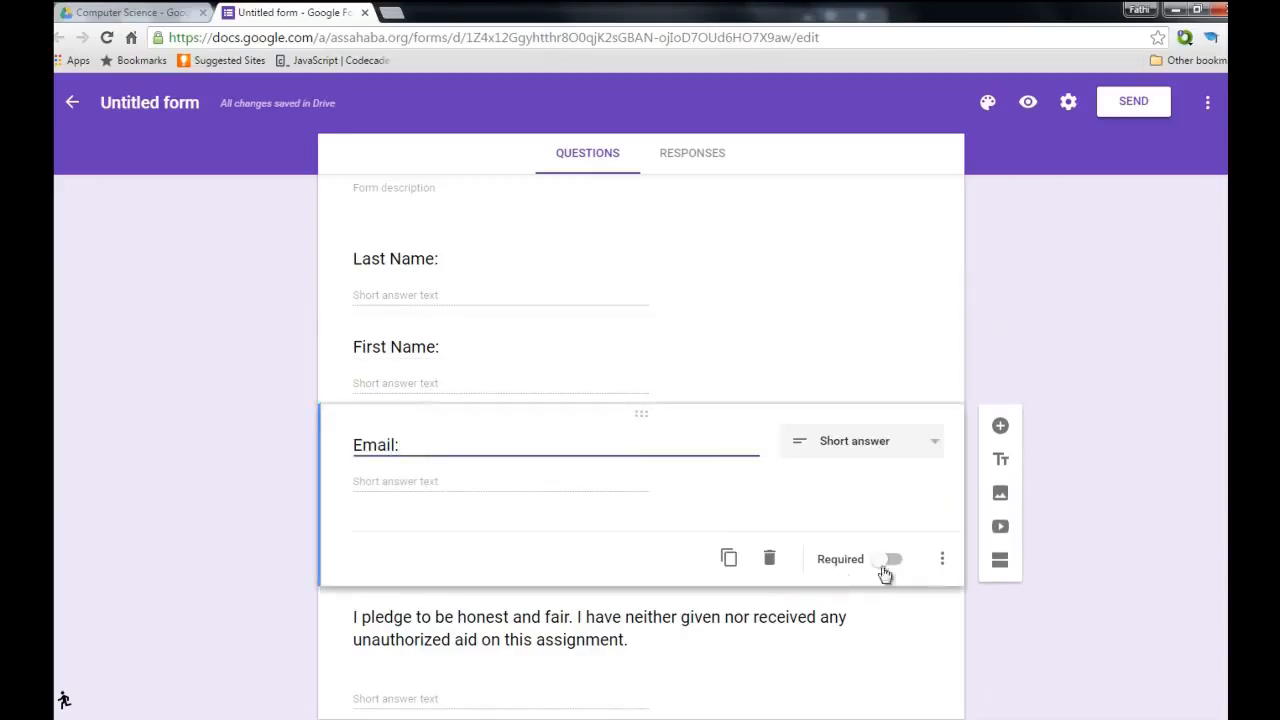
{"action": "left_click", "coordinate": [887, 560]}
{"action": "scroll", "coordinate": [890, 565], "scroll_direction": "down", "scroll_amount": 1}
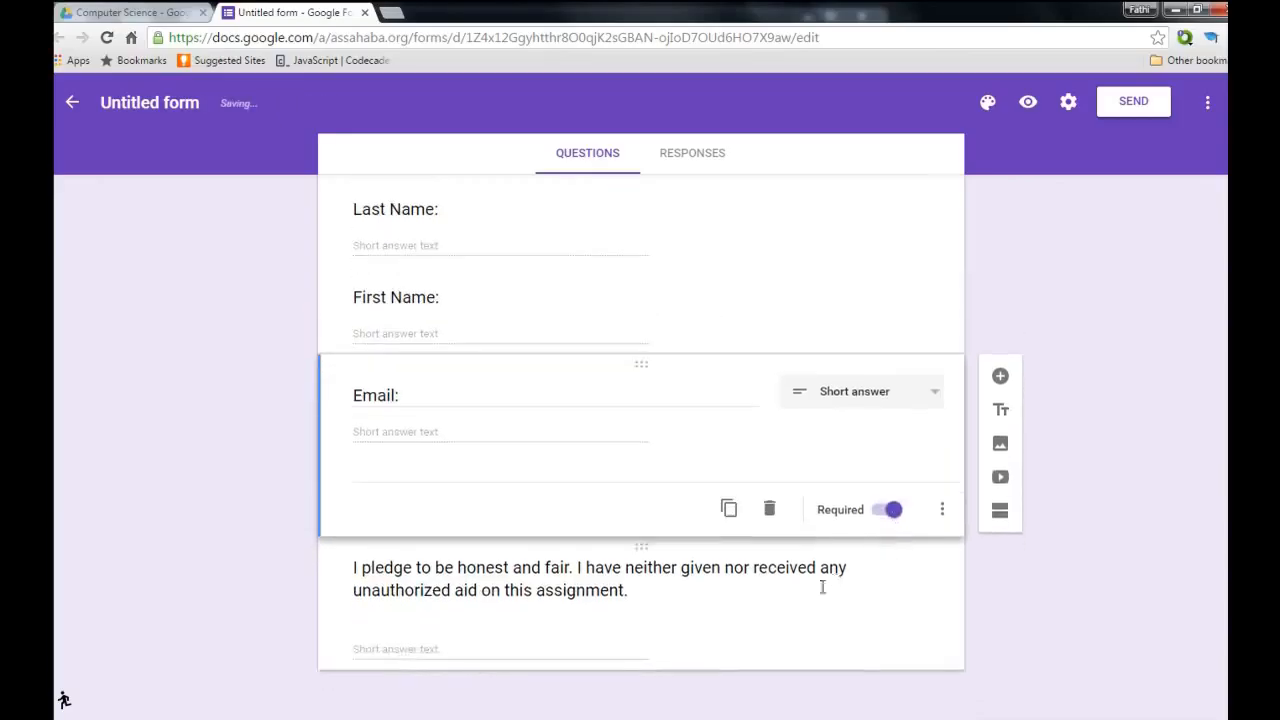
{"action": "left_click", "coordinate": [805, 590]}
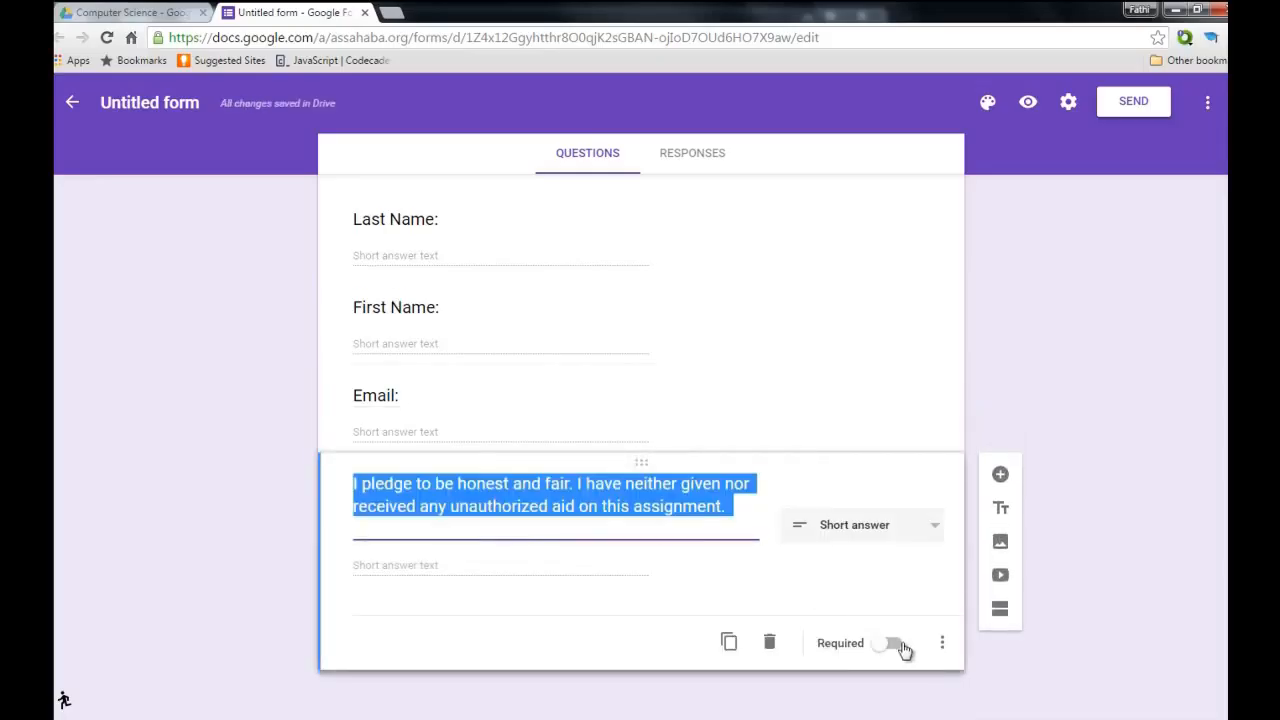
{"action": "left_click", "coordinate": [900, 647]}
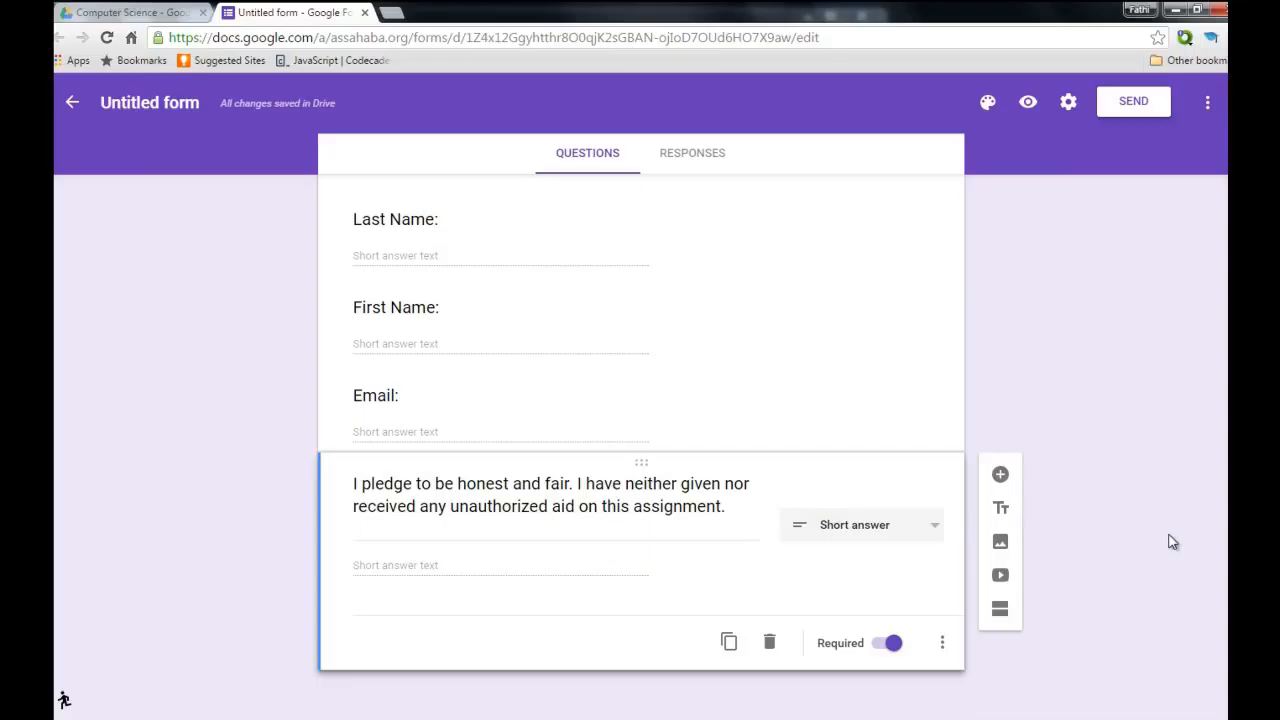
Add a second section after the pledge question and title it 'Test 1 Computer Science'.
{"action": "left_click", "coordinate": [999, 614]}
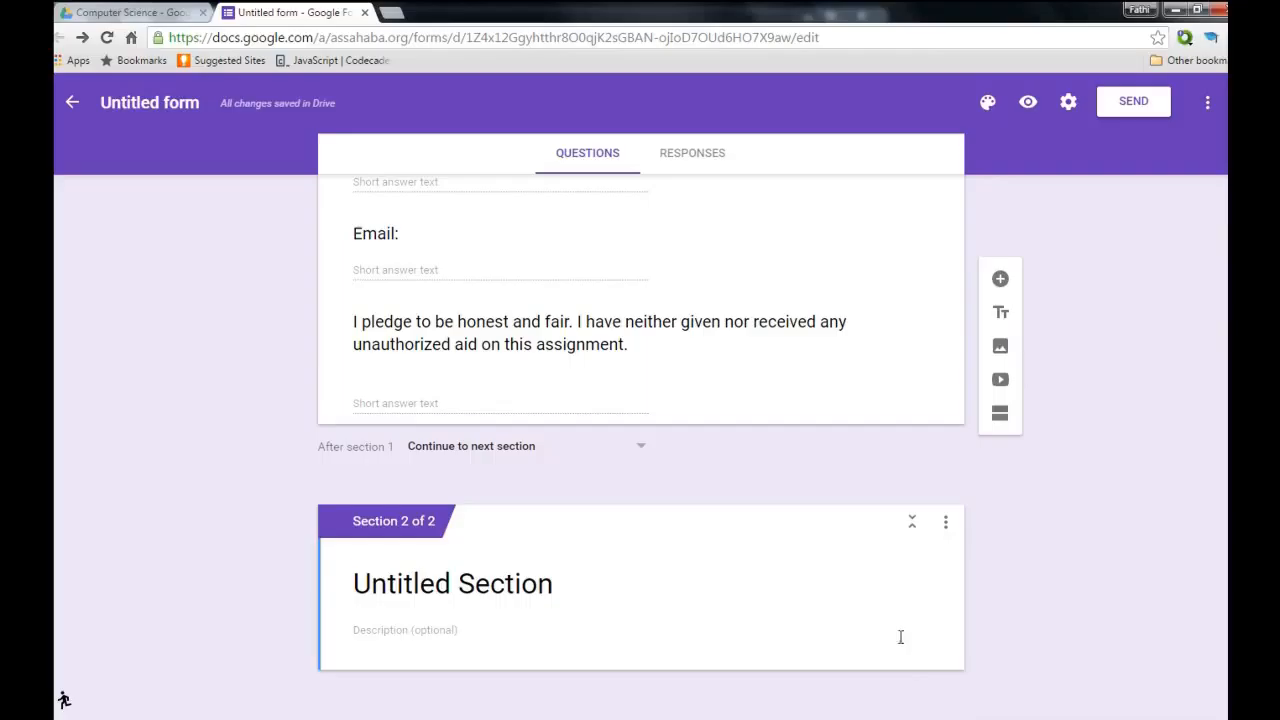
{"action": "left_click", "coordinate": [610, 578]}
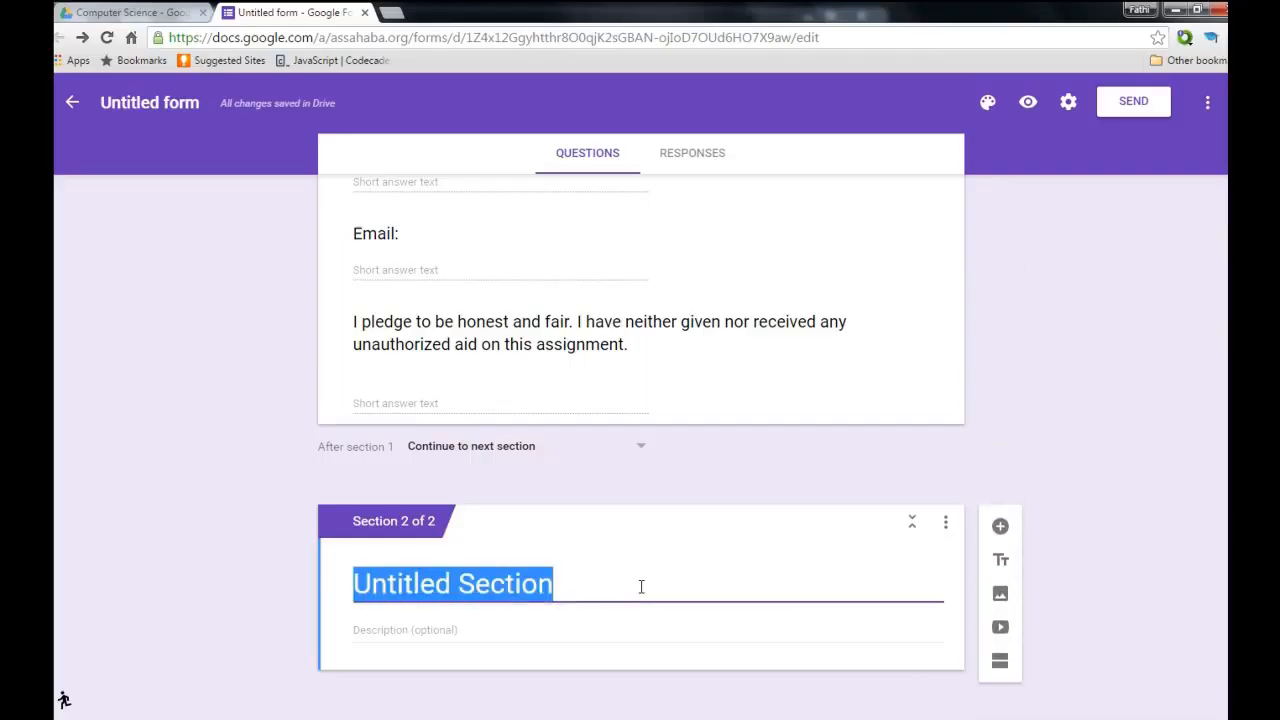
{"action": "type", "text": "Test "}
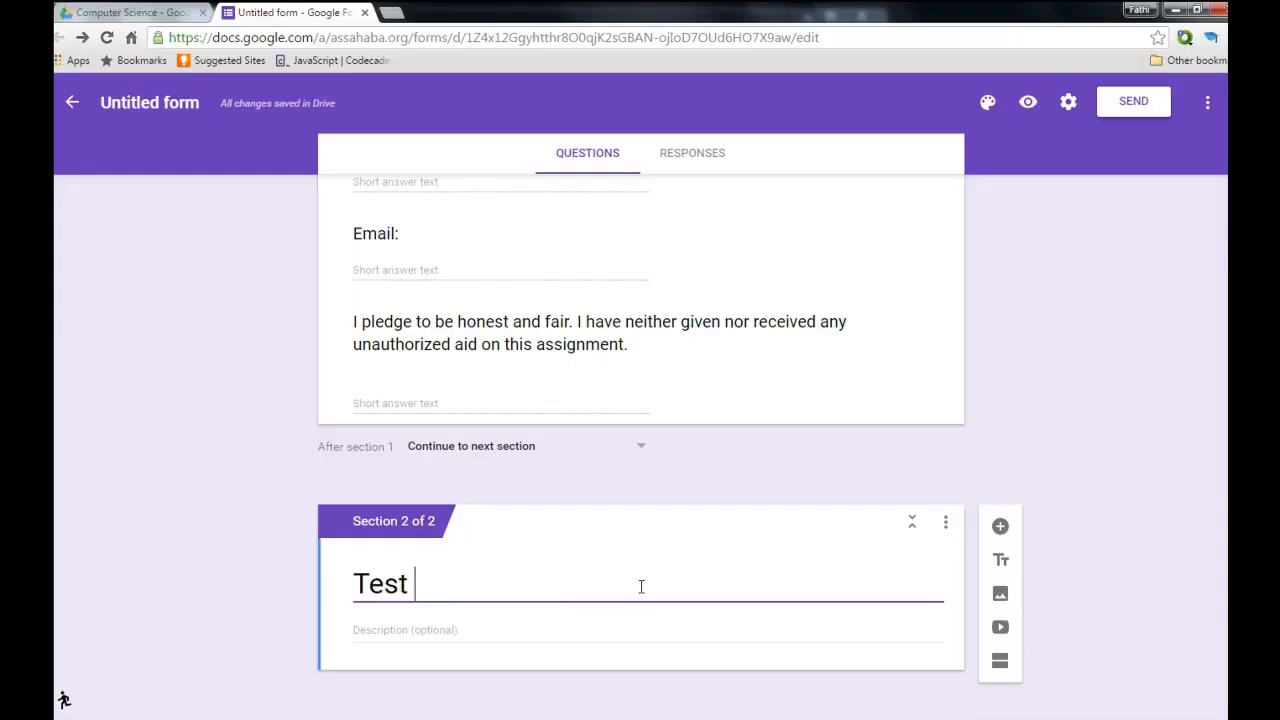
{"action": "type", "text": "1"}
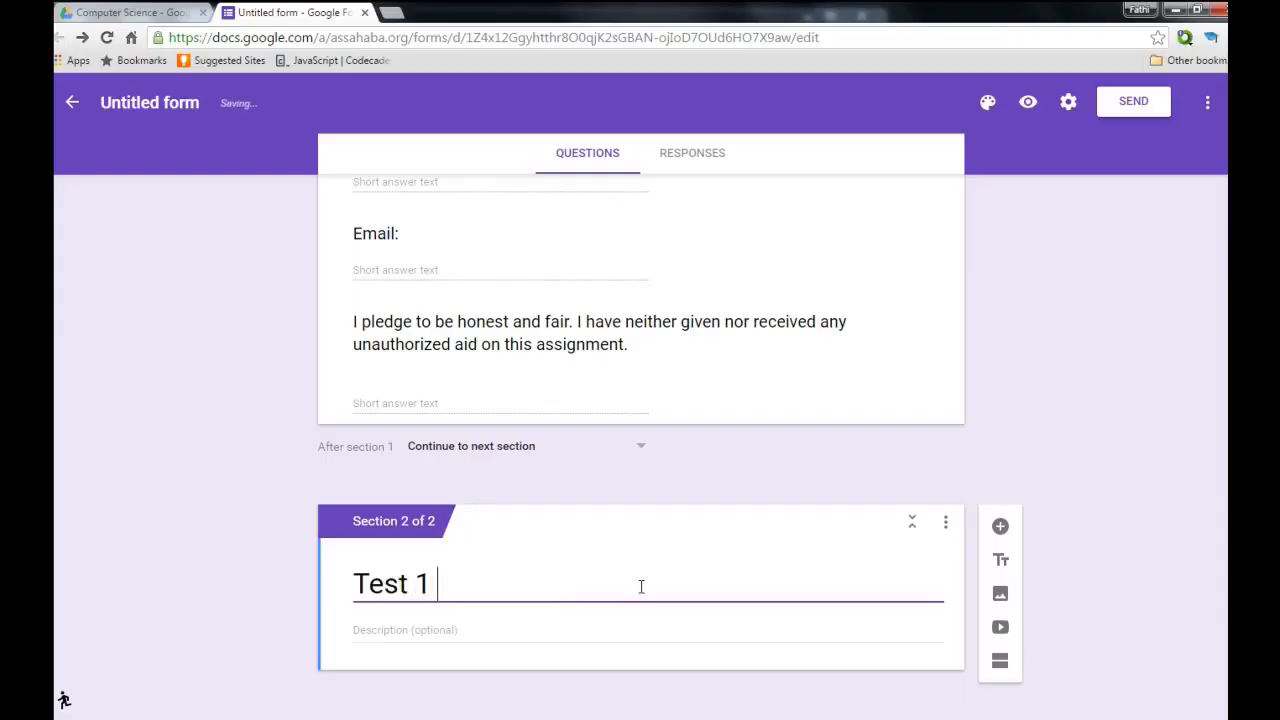
{"action": "type", "text": " C"}
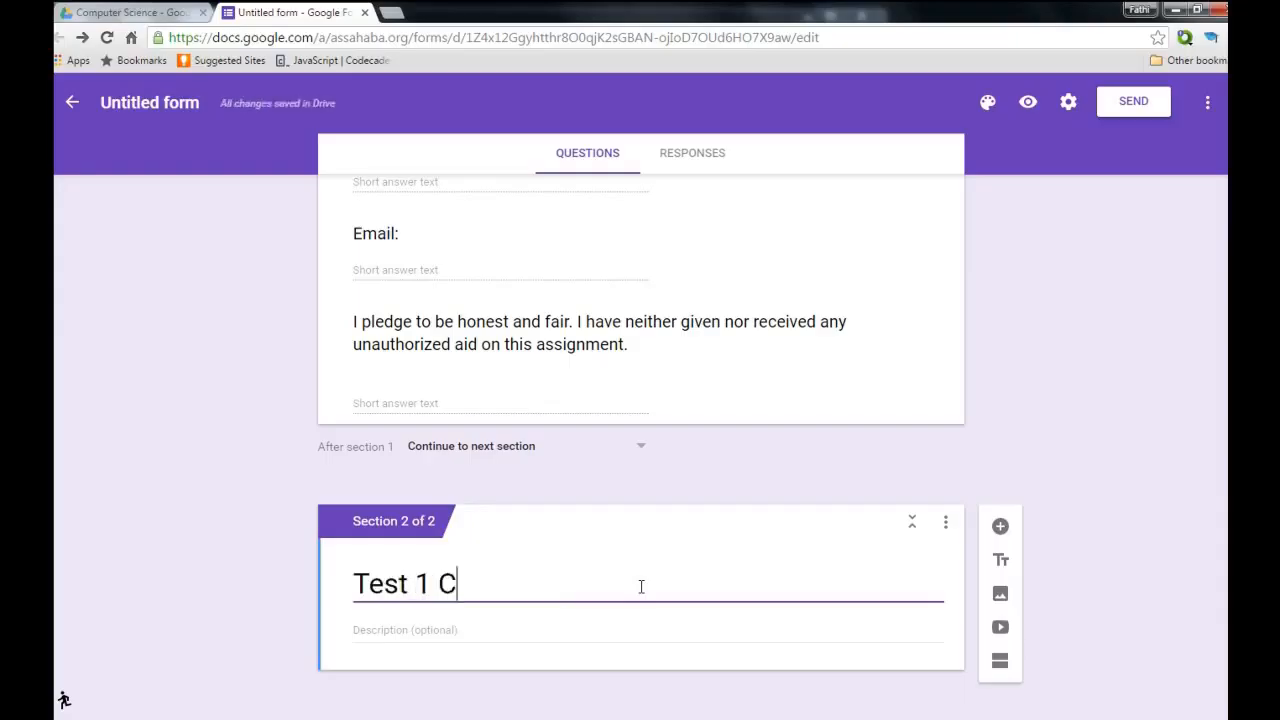
{"action": "type", "text": "ompu"}
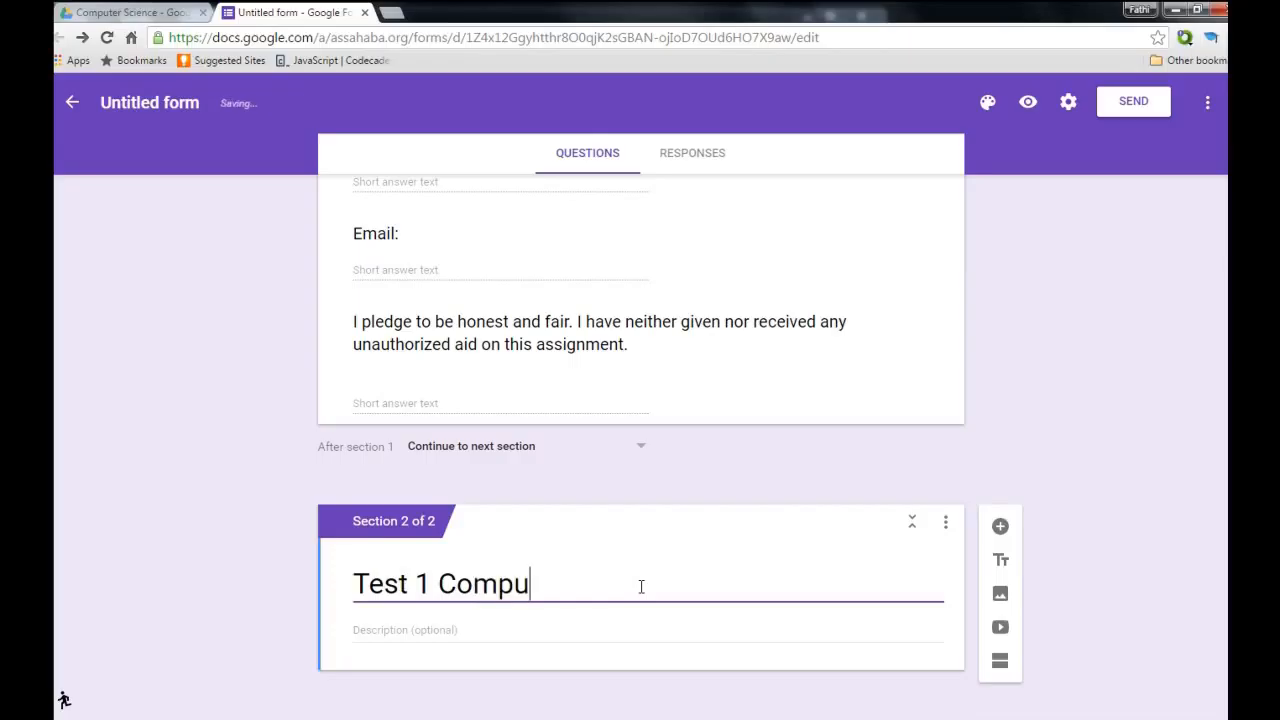
{"action": "type", "text": "ter Science"}
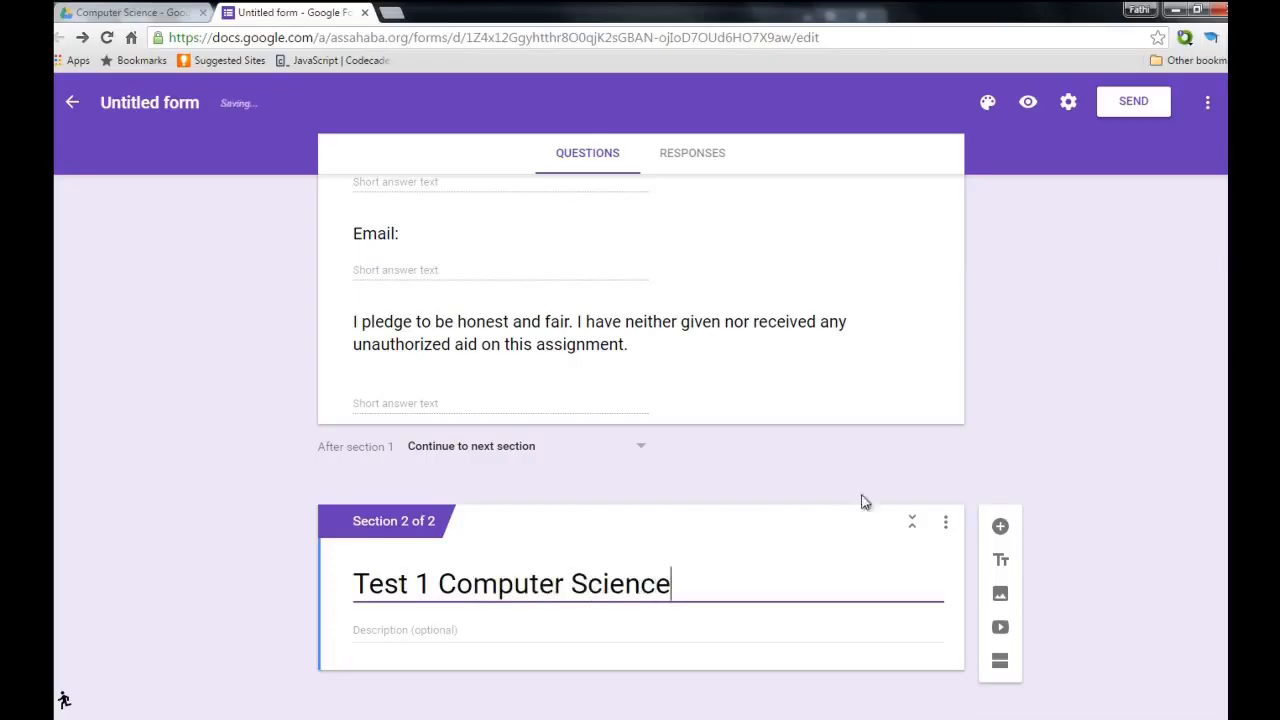
{"action": "scroll", "coordinate": [1000, 433], "scroll_direction": "up", "scroll_amount": 2}
{"action": "scroll", "coordinate": [998, 434], "scroll_direction": "up", "scroll_amount": 2}
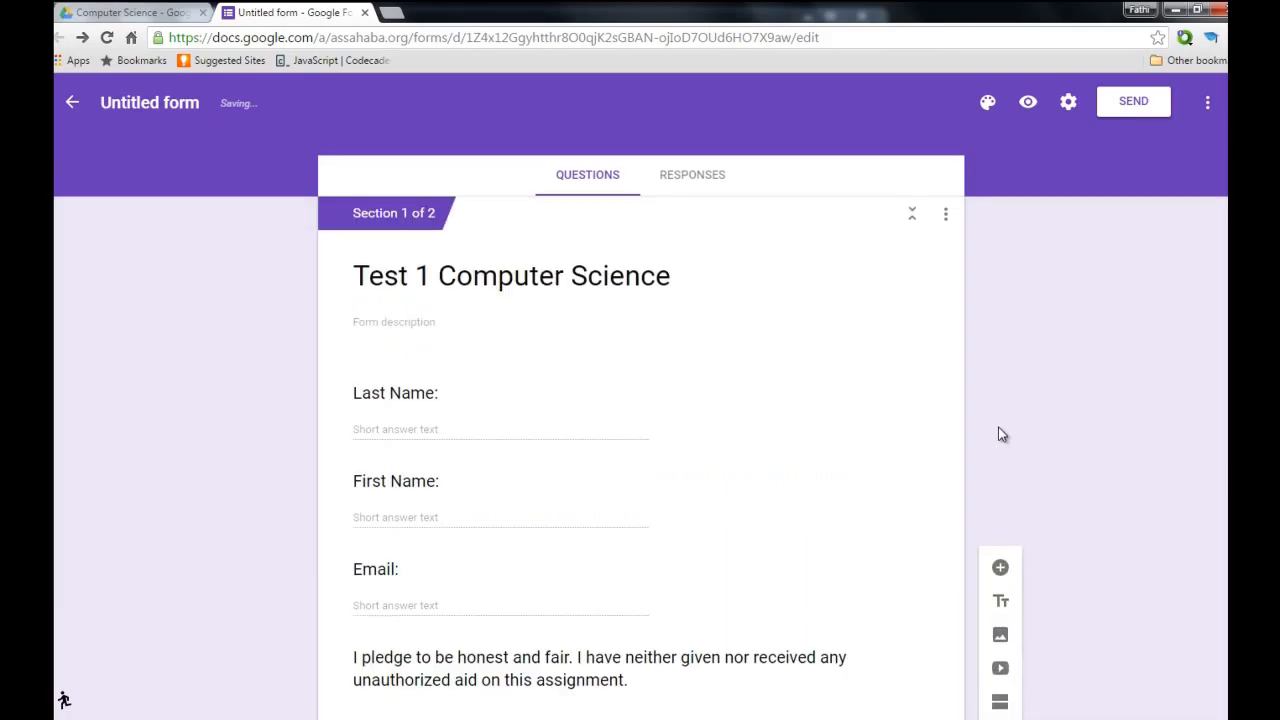
{"action": "scroll", "coordinate": [955, 425], "scroll_direction": "down", "scroll_amount": 3}
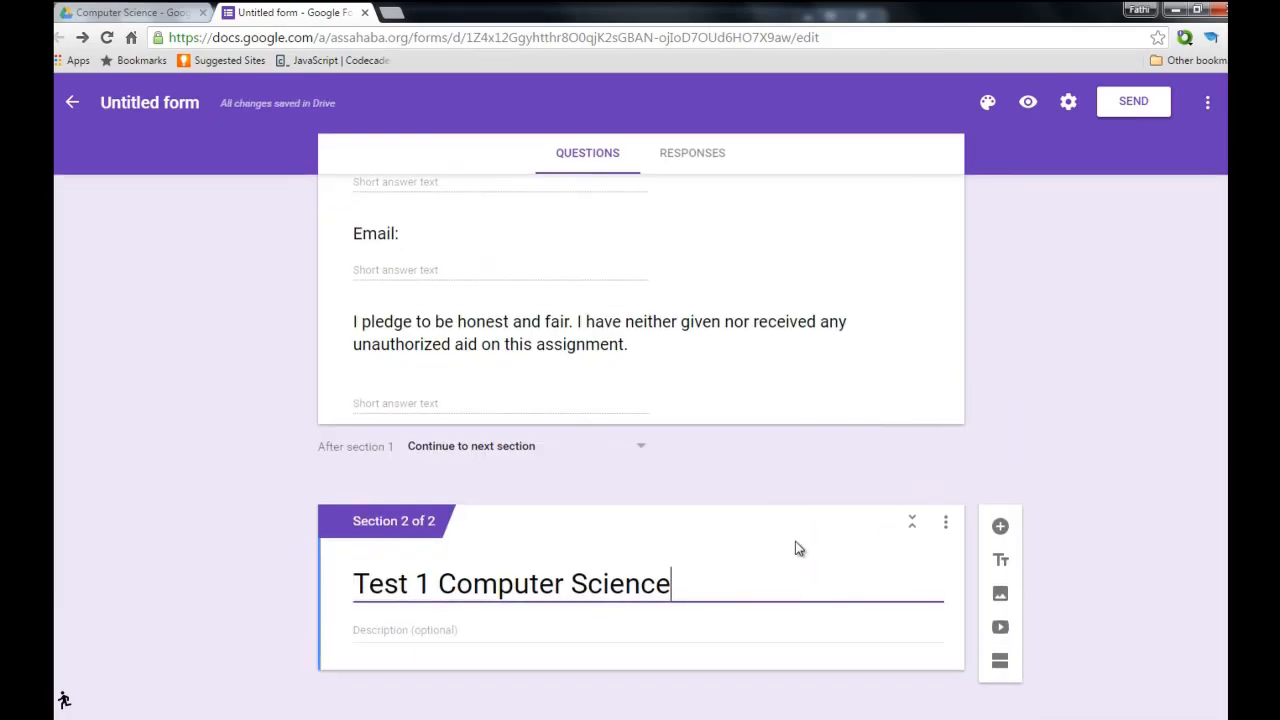
{"action": "scroll", "coordinate": [730, 430], "scroll_direction": "up", "scroll_amount": 3}
{"action": "scroll", "coordinate": [620, 280], "scroll_direction": "up", "scroll_amount": 2}
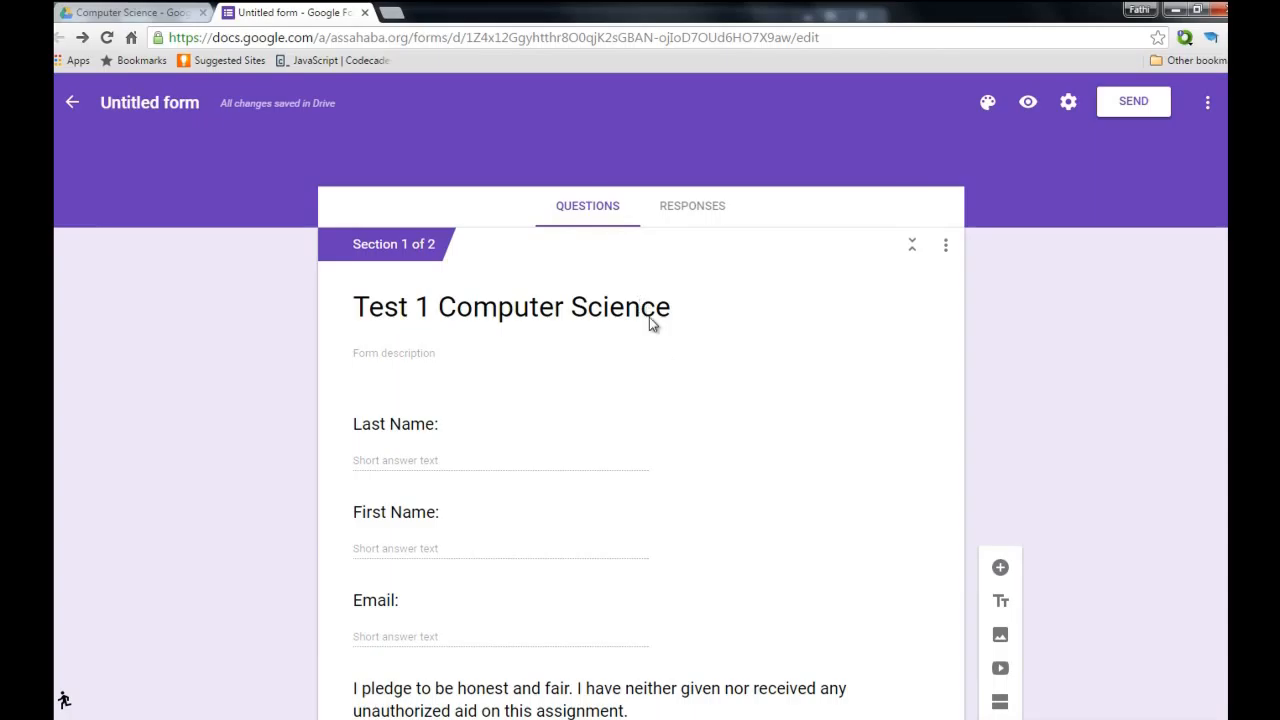
{"action": "scroll", "coordinate": [649, 317], "scroll_direction": "down", "scroll_amount": 4}
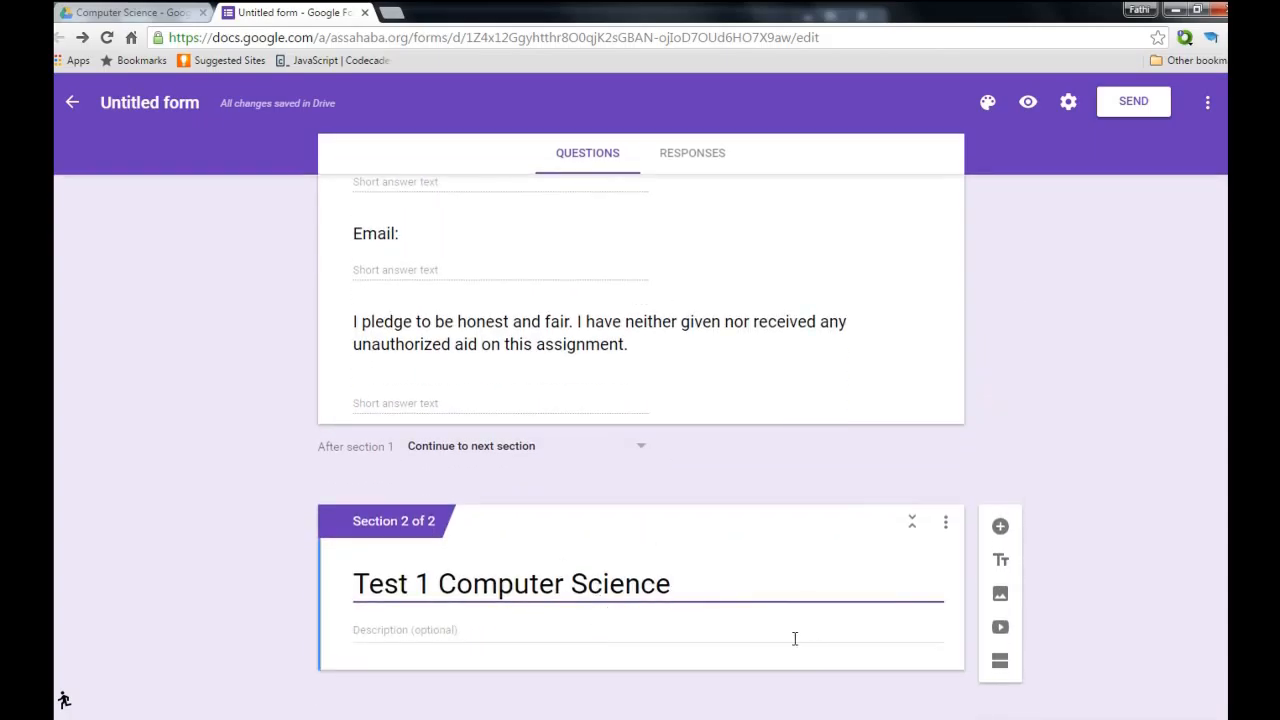
{"action": "left_click", "coordinate": [795, 638]}
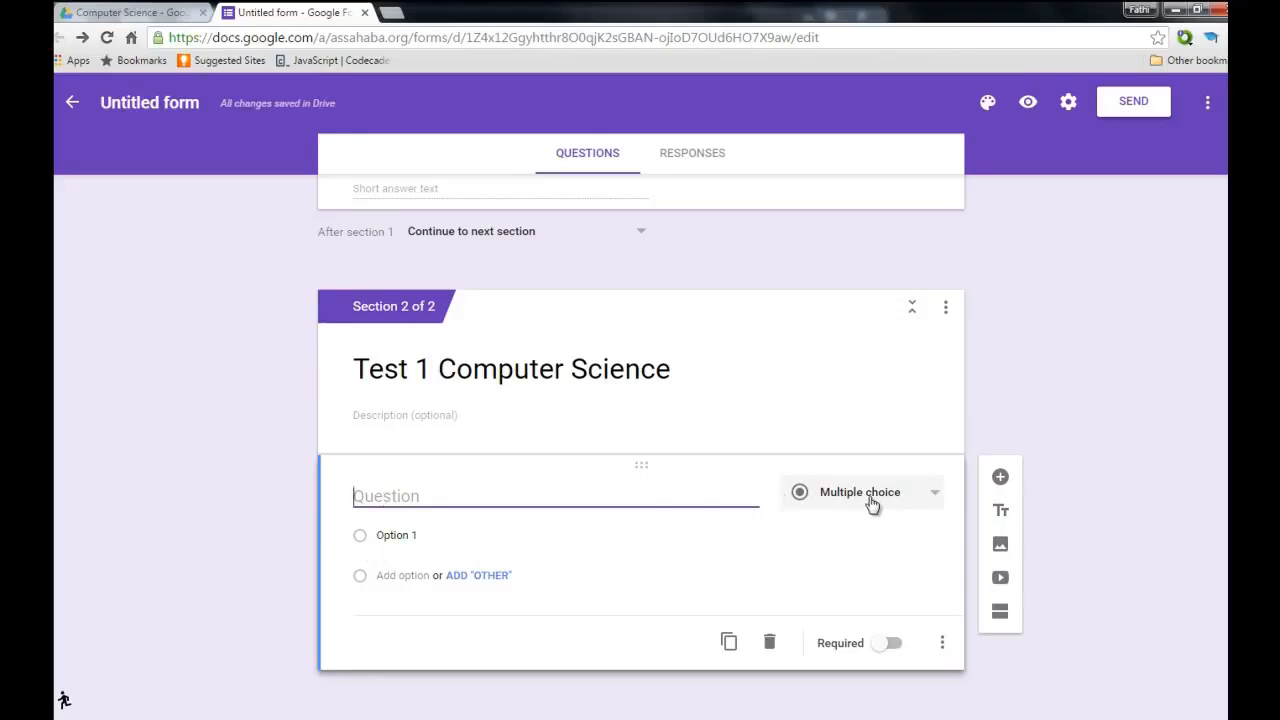
Choose Multiple choice as the type for the new question in Section 2.
{"action": "left_click", "coordinate": [932, 498]}
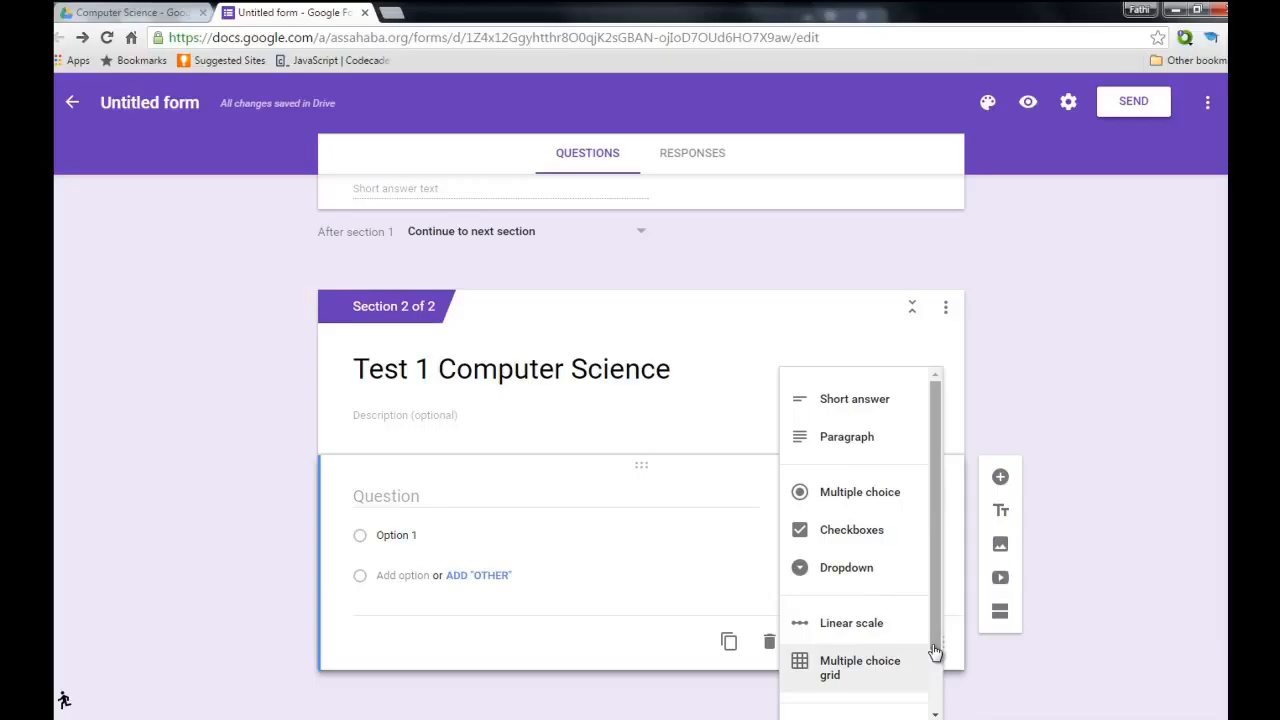
{"action": "left_click_drag", "start_coordinate": [935, 652], "coordinate": [934, 670]}
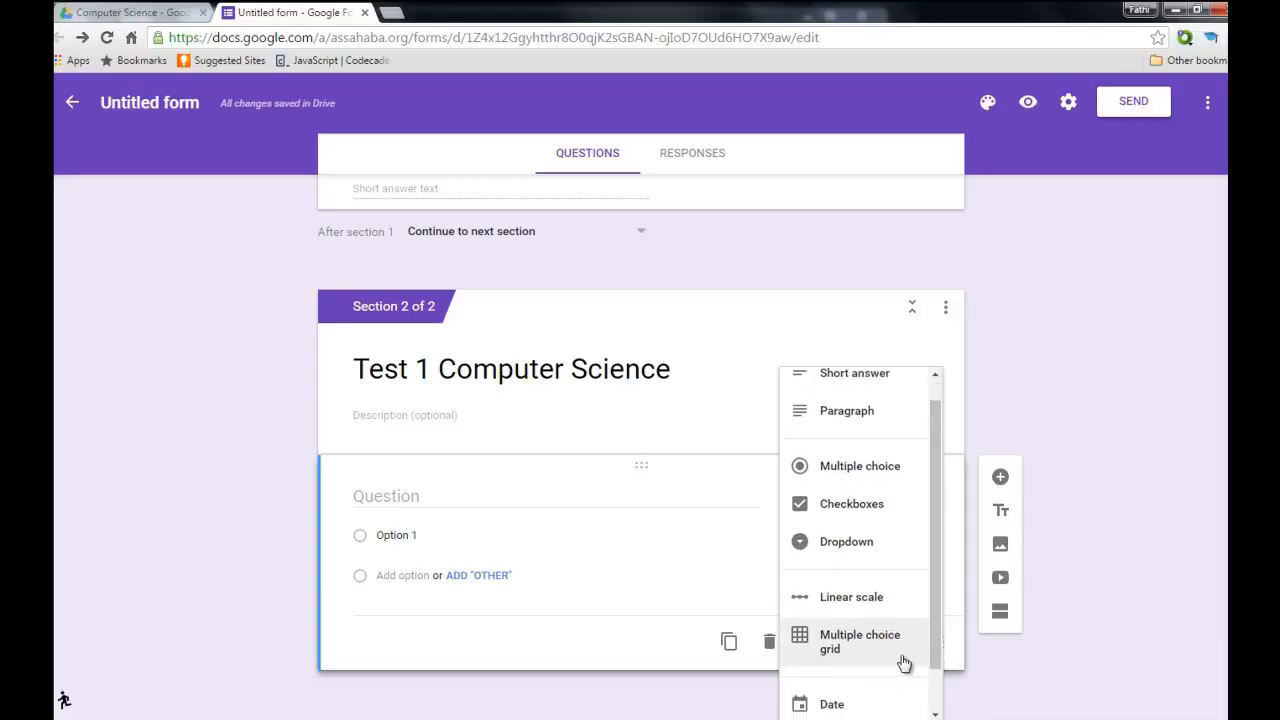
{"action": "left_click_drag", "start_coordinate": [934, 652], "coordinate": [940, 697]}
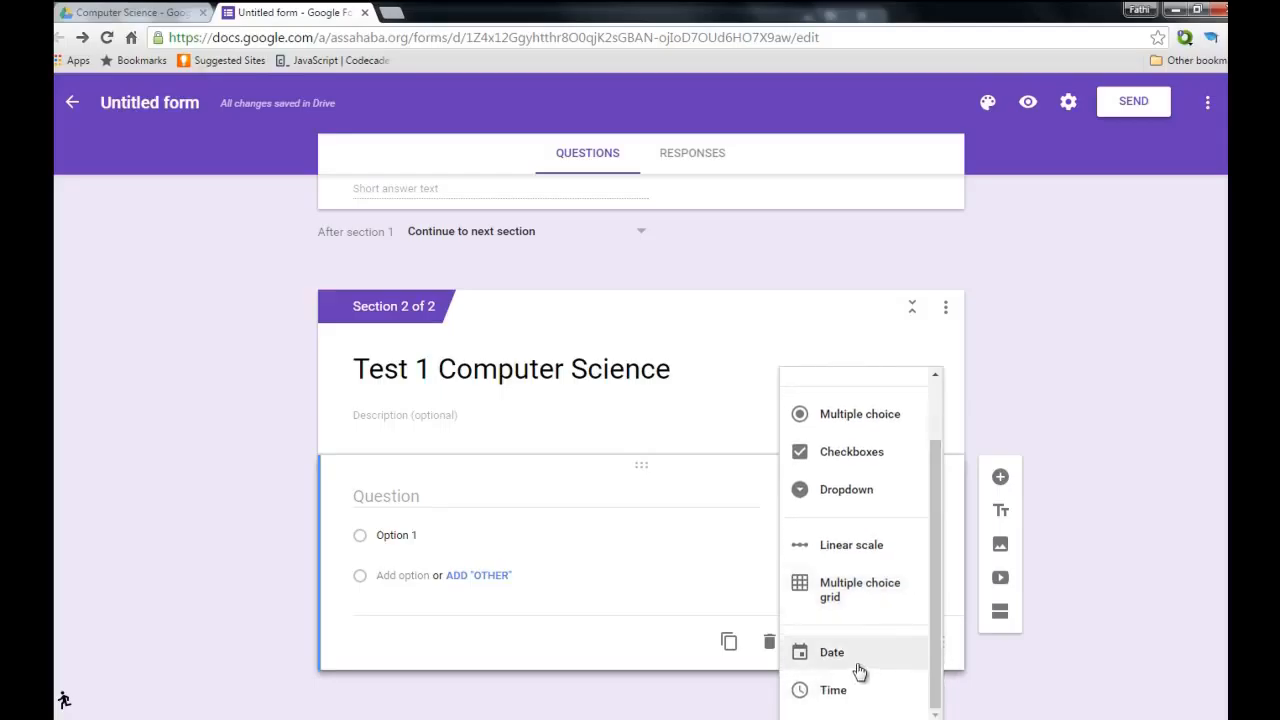
{"action": "scroll", "coordinate": [880, 603], "scroll_direction": "up", "scroll_amount": 4}
{"action": "scroll", "coordinate": [878, 605], "scroll_direction": "down", "scroll_amount": 4}
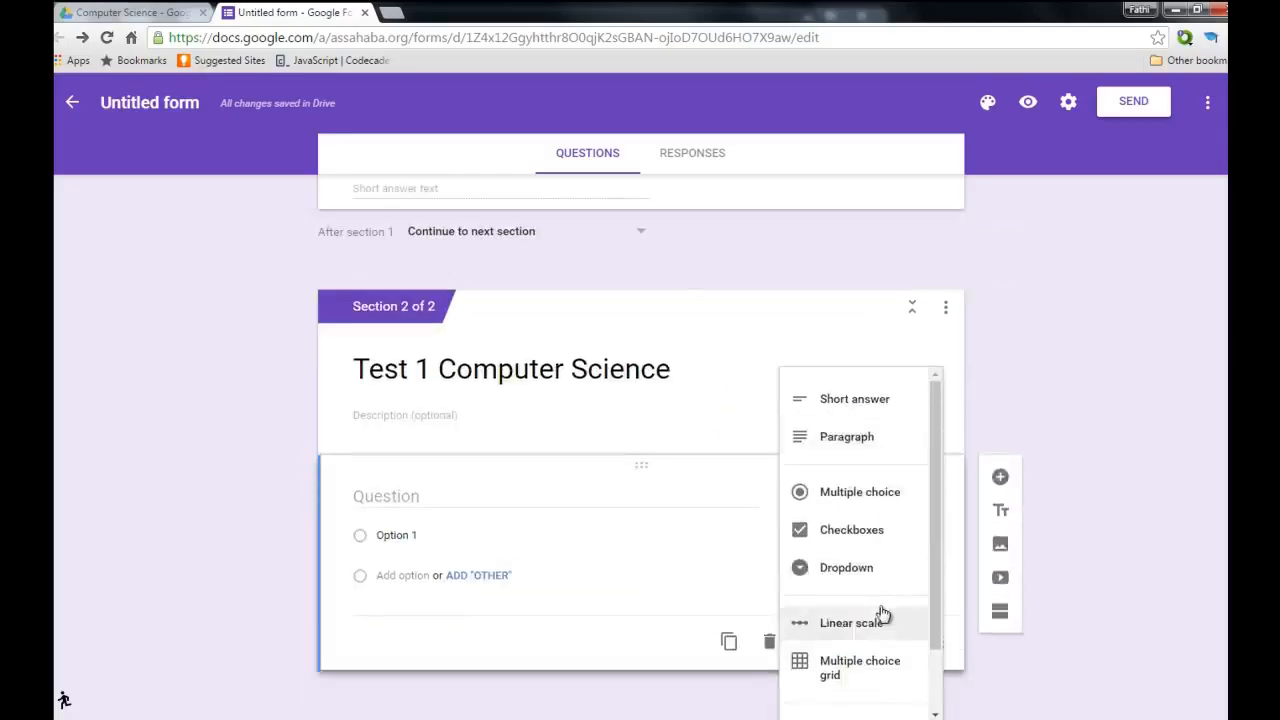
{"action": "left_click", "coordinate": [868, 494]}
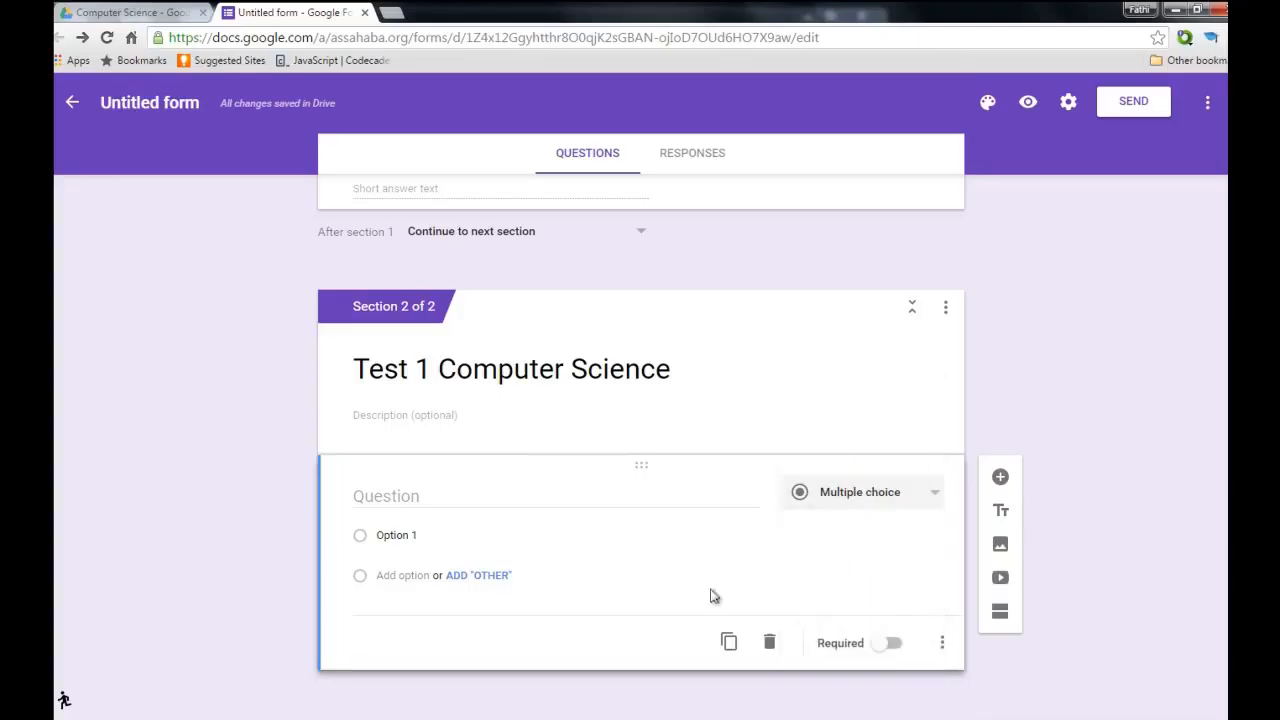
Enter 'What is Computer Memory ?' as the Section 2 question's title.
{"action": "left_click", "coordinate": [450, 499]}
{"action": "type", "text": "What is"}
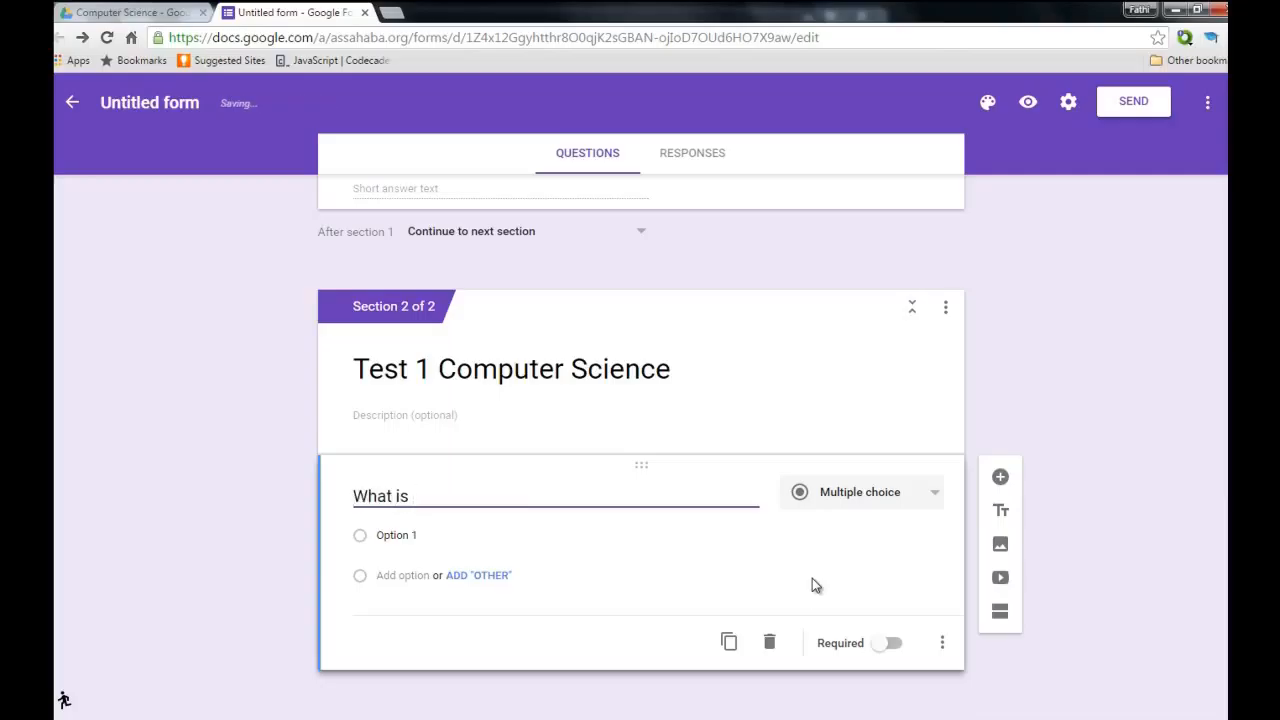
{"action": "type", "text": " Comp"}
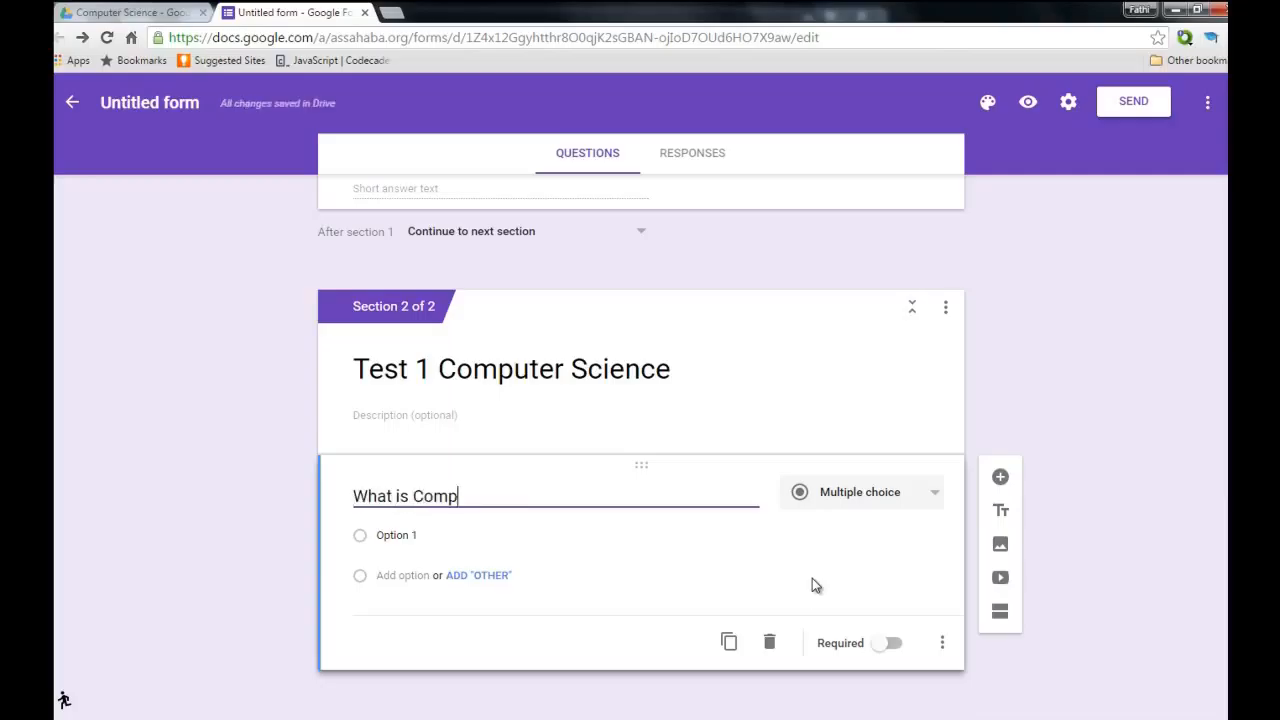
{"action": "type", "text": "uter Memory ?"}
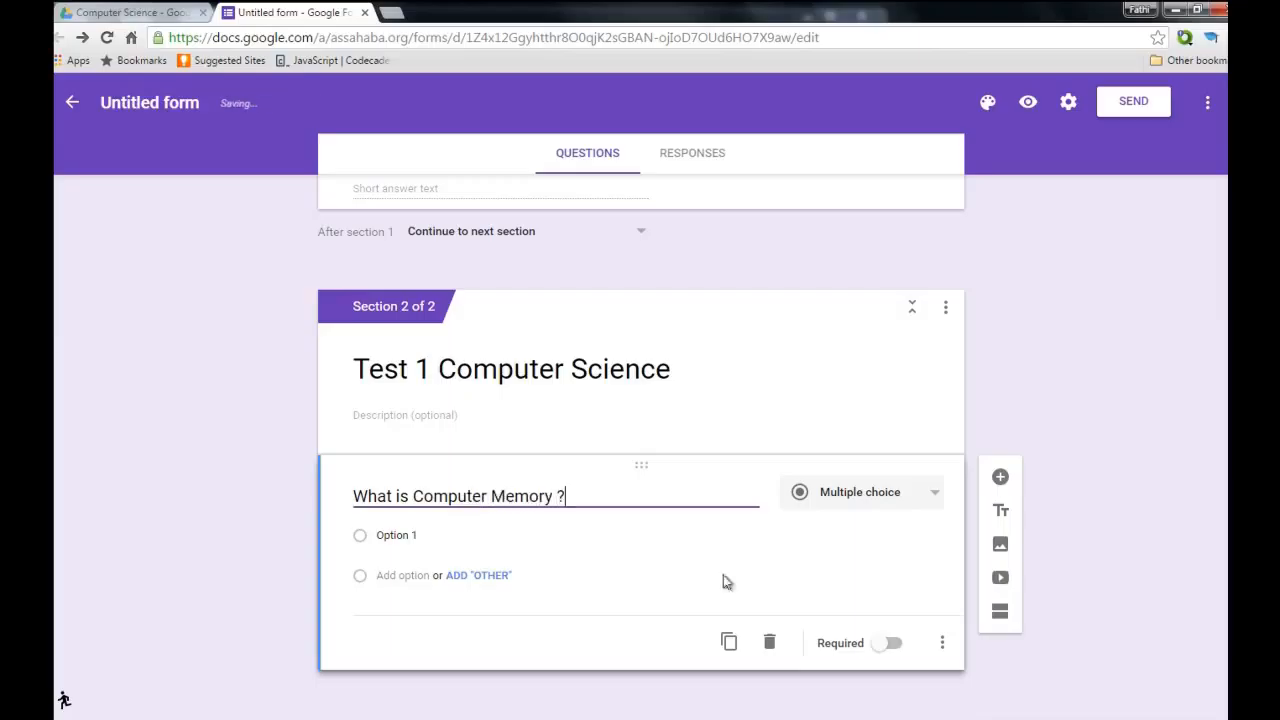
Add the choices 'It is a data processed by the computer' and a compiler-run code answer.
{"action": "left_click", "coordinate": [471, 539]}
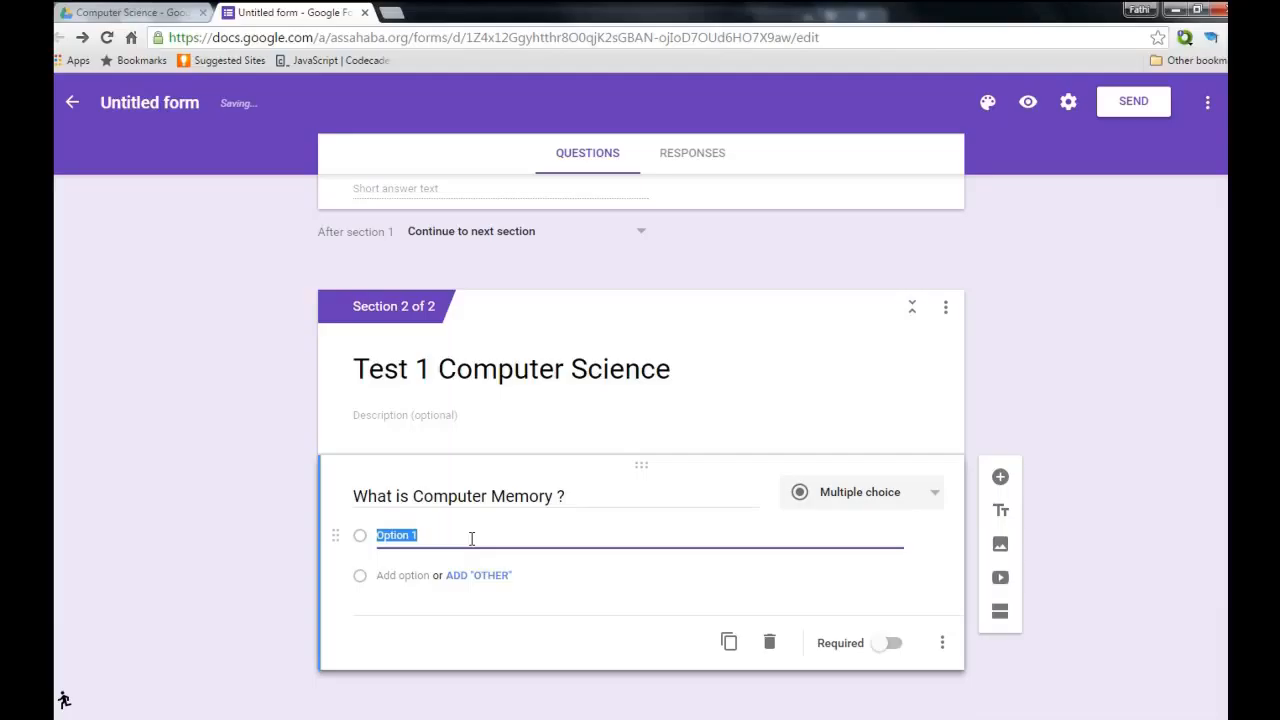
{"action": "type", "text": "It"}
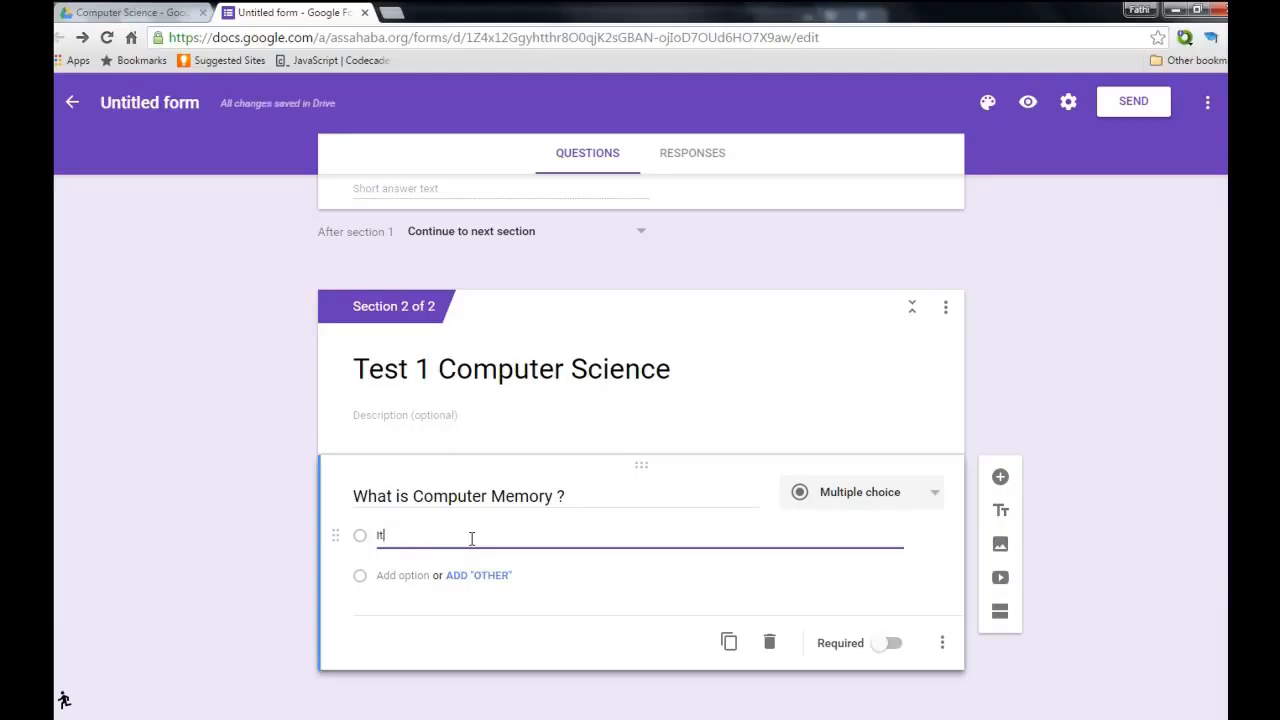
{"action": "type", "text": " is a "}
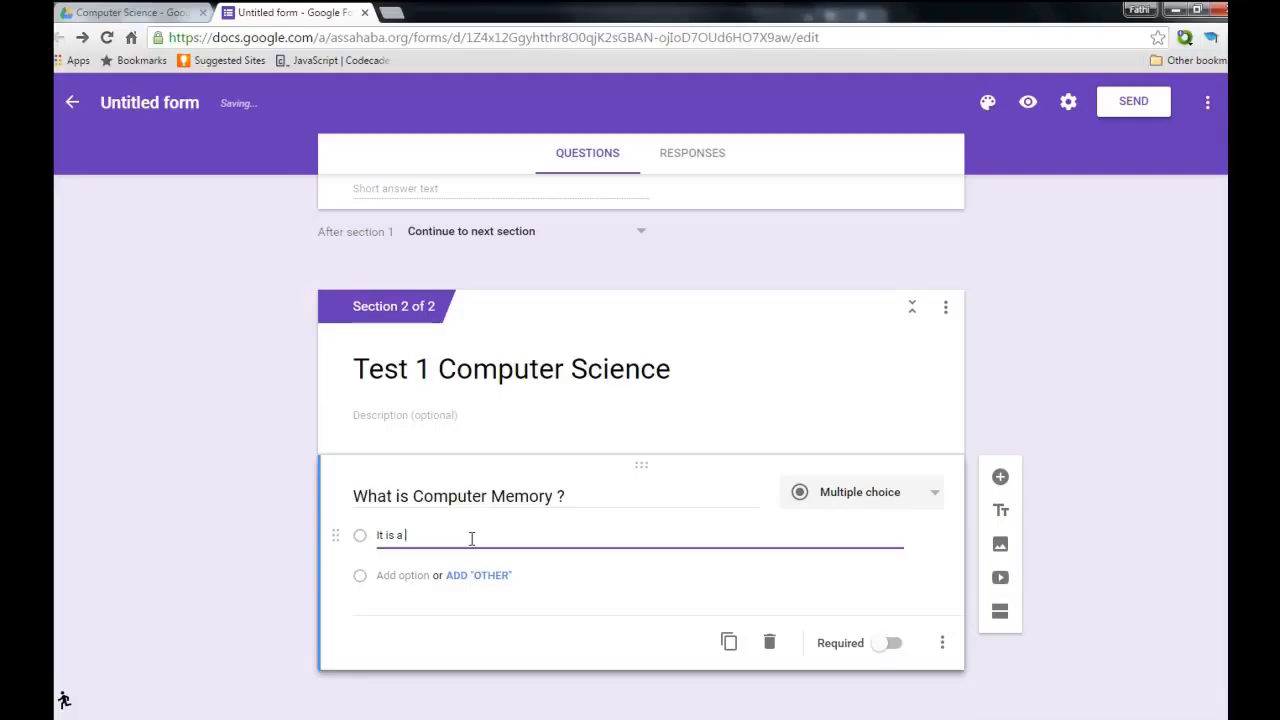
{"action": "type", "text": "data "}
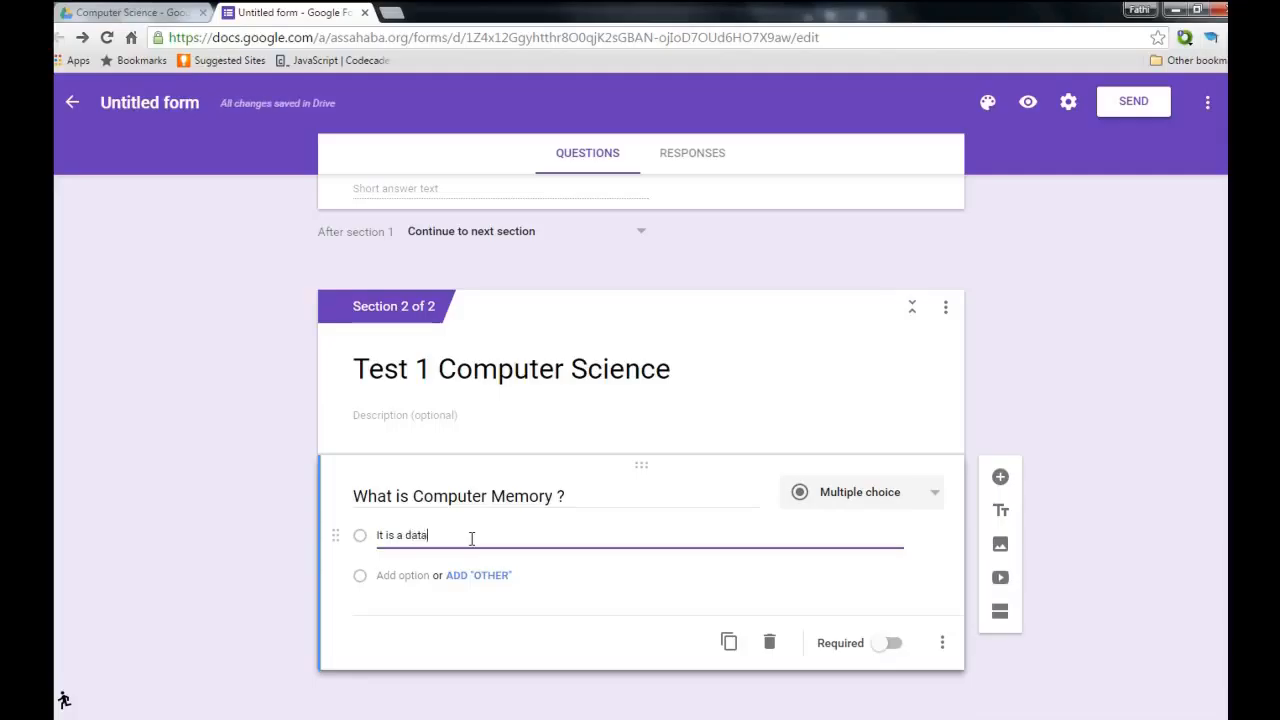
{"action": "type", "text": "processed by the computer"}
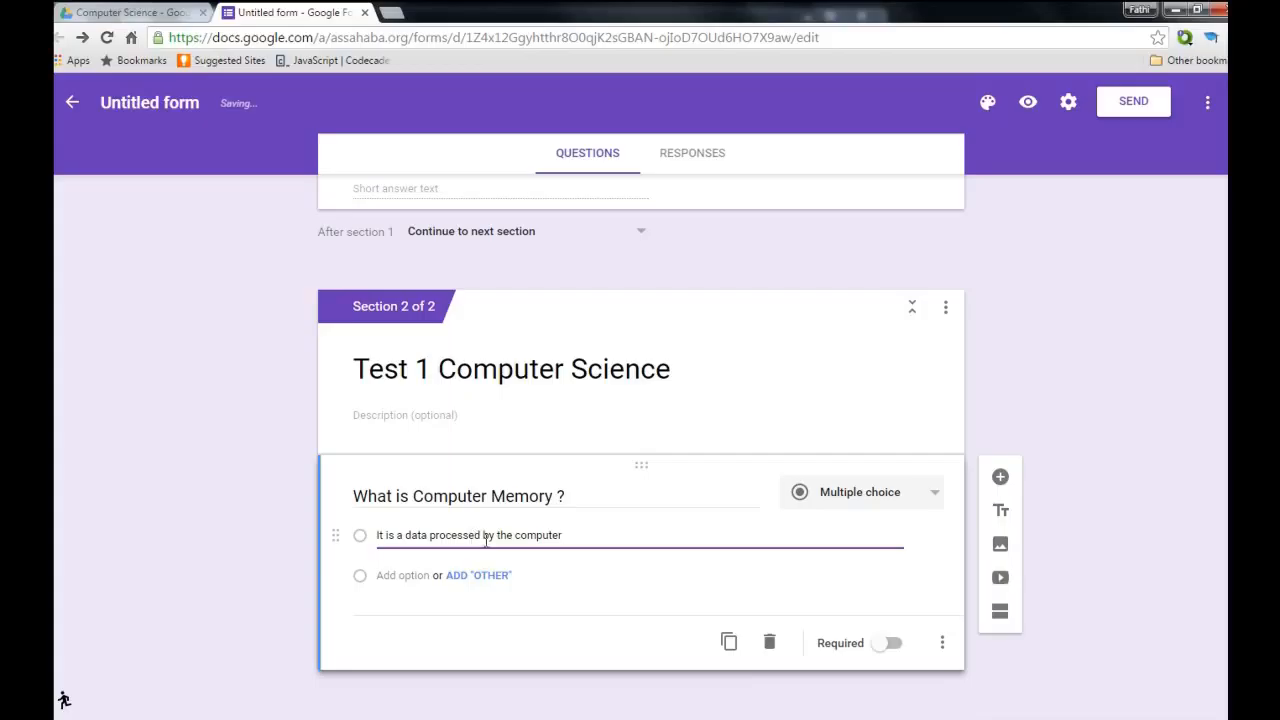
{"action": "left_click", "coordinate": [426, 578]}
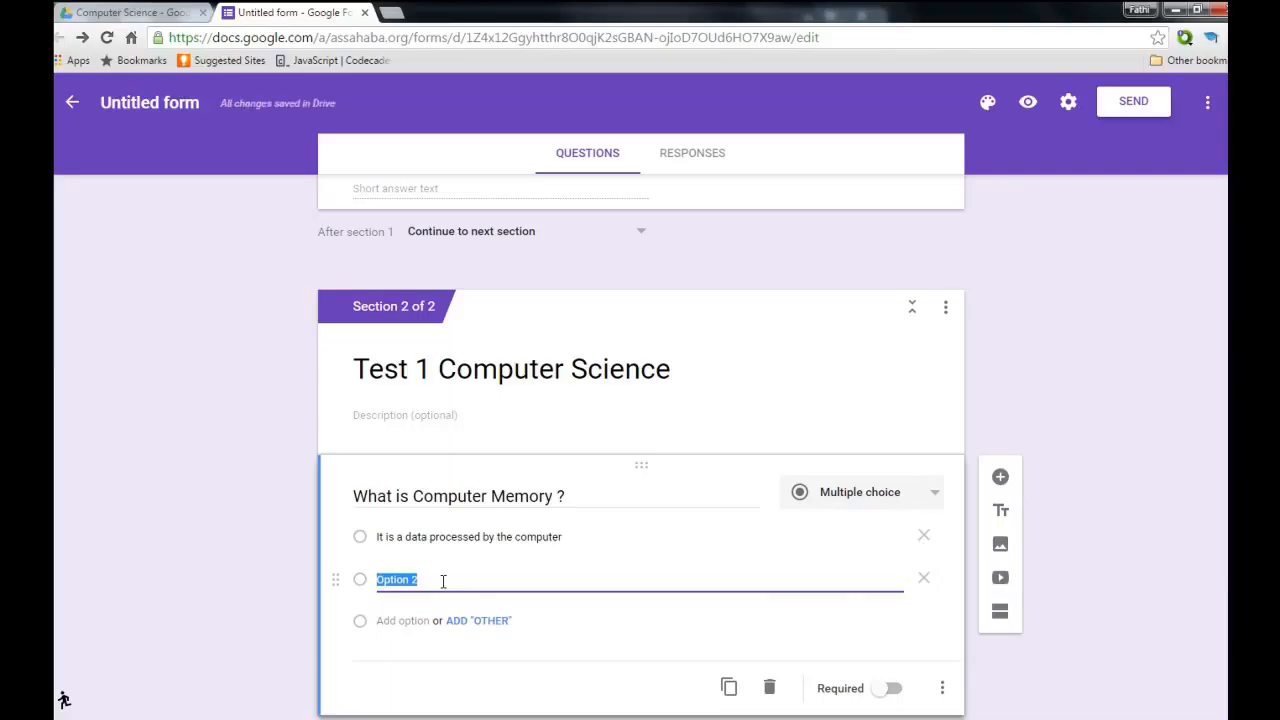
{"action": "type", "text": "It a"}
{"action": "type", "text": "code that"}
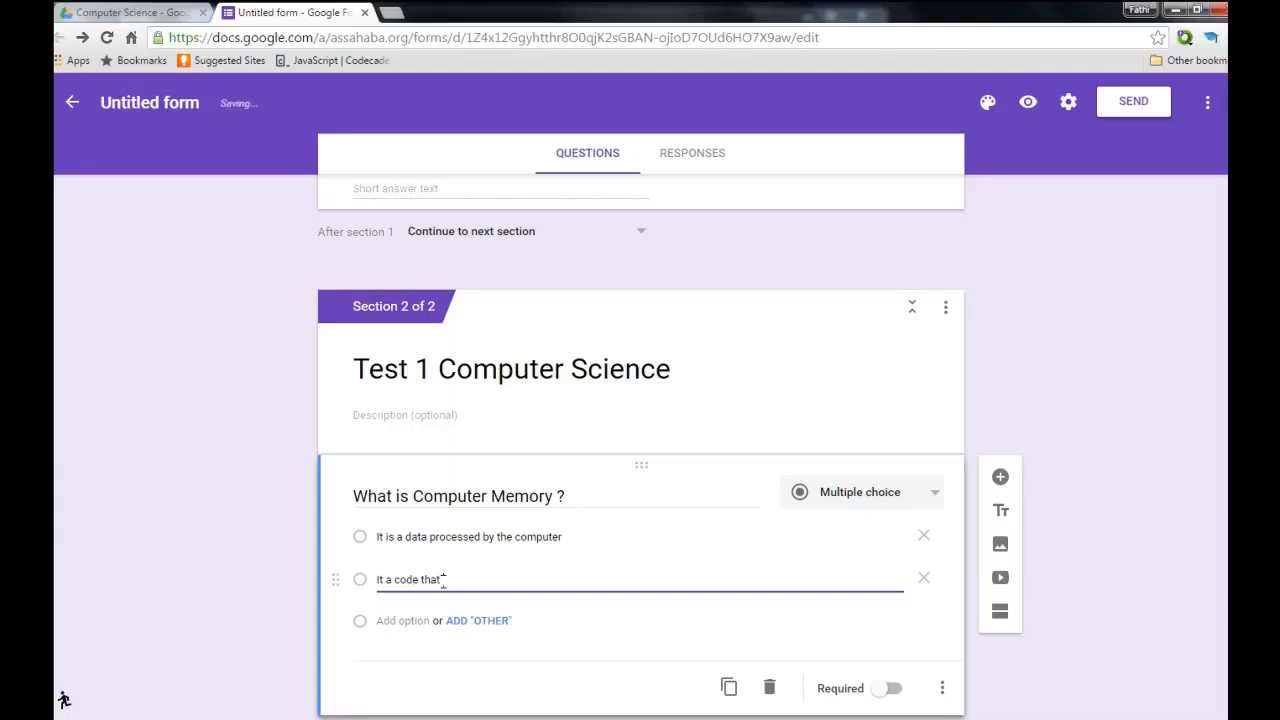
{"action": "type", "text": " is run and pr"}
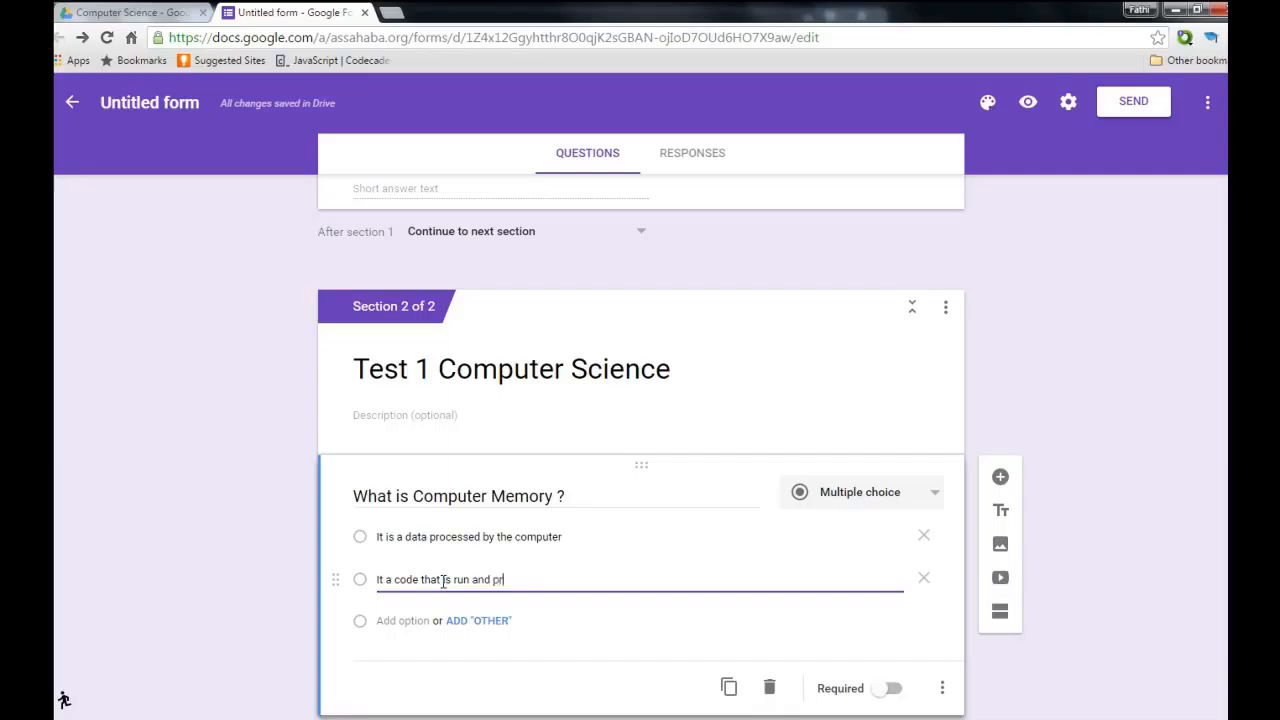
{"action": "type", "text": "ocessed by"}
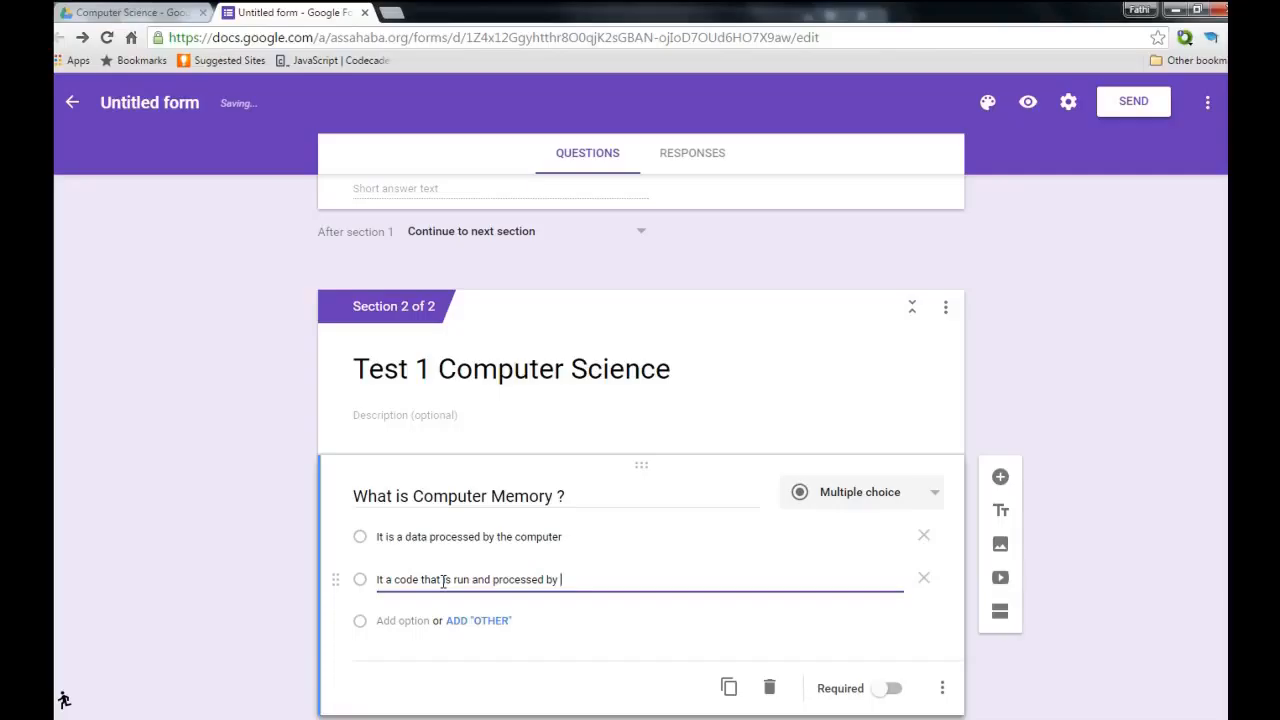
{"action": "type", "text": " a com"}
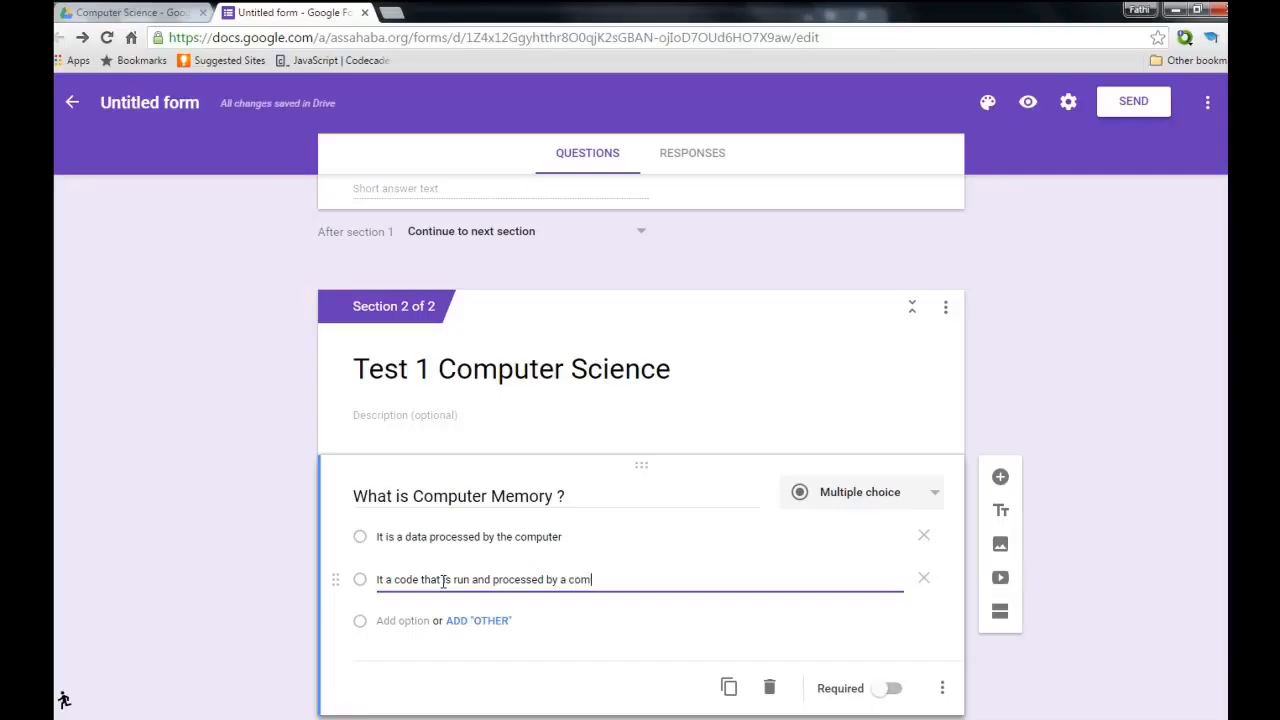
{"action": "type", "text": "piler"}
Add a third choice about a device storing information temporarily or permanently, correcting 'permanently'.
{"action": "left_click", "coordinate": [429, 624]}
{"action": "type", "text": "It i"}
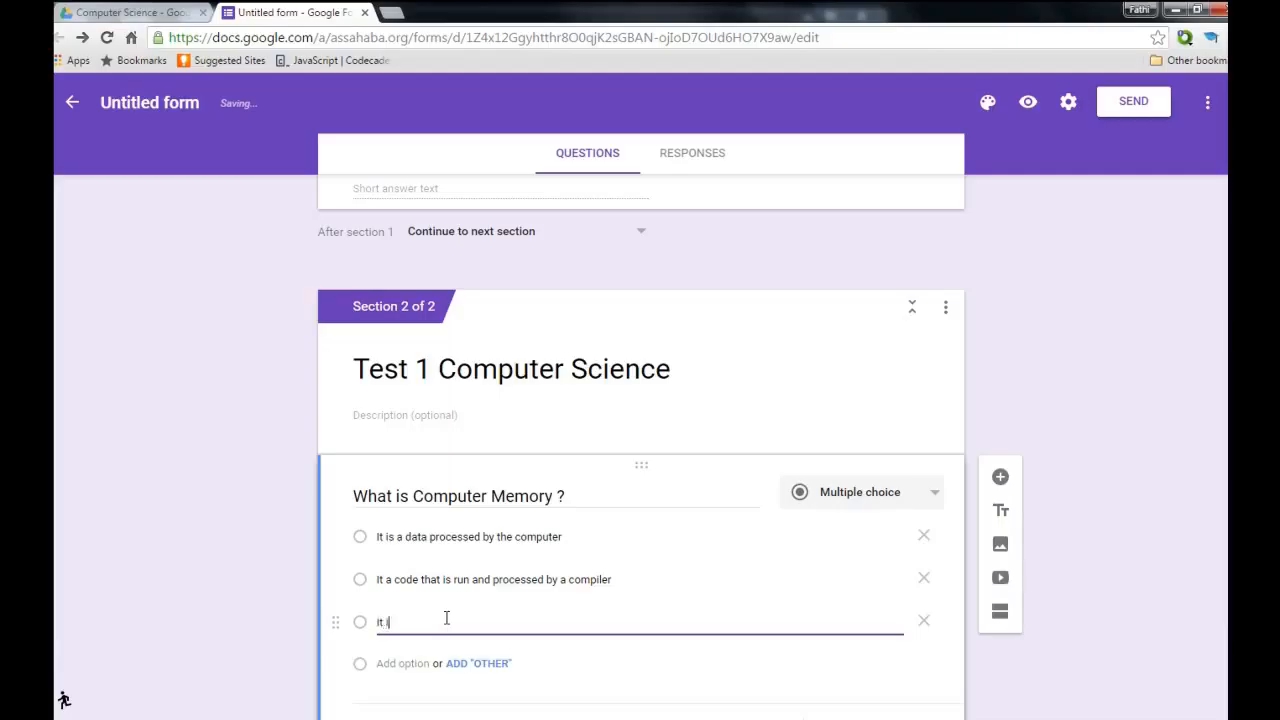
{"action": "type", "text": "s a computer devic"}
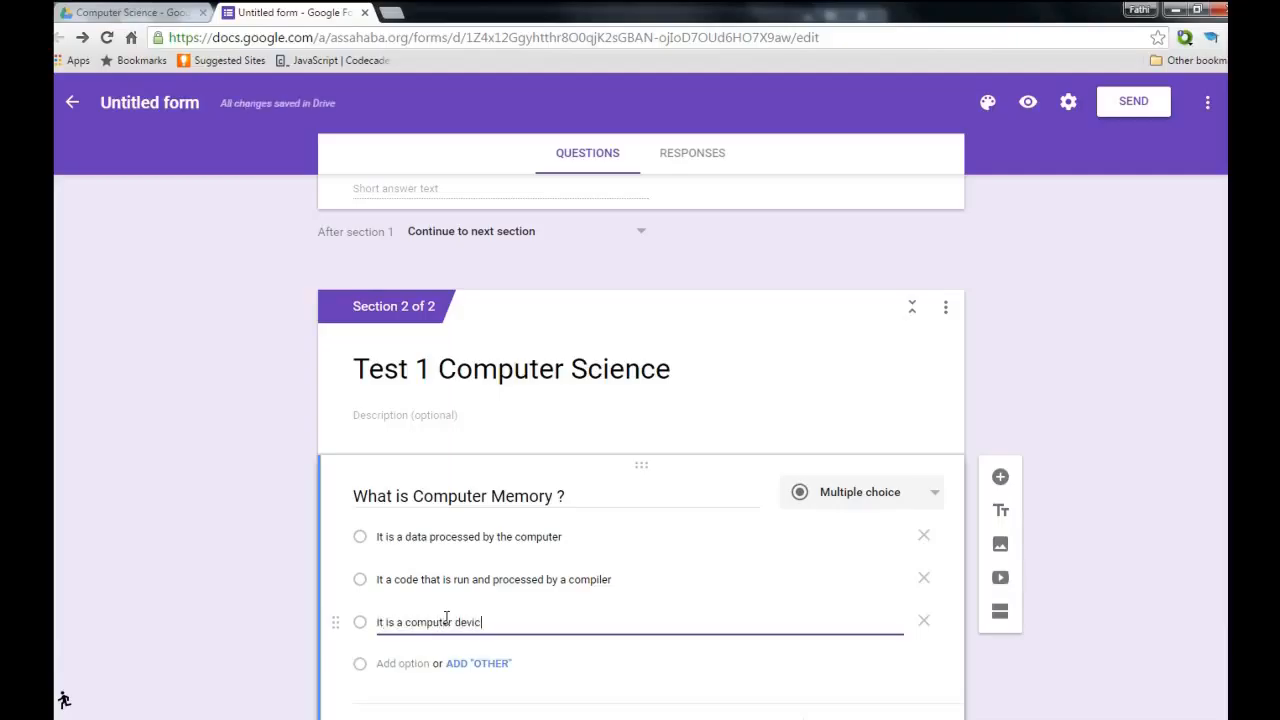
{"action": "type", "text": "e that is"}
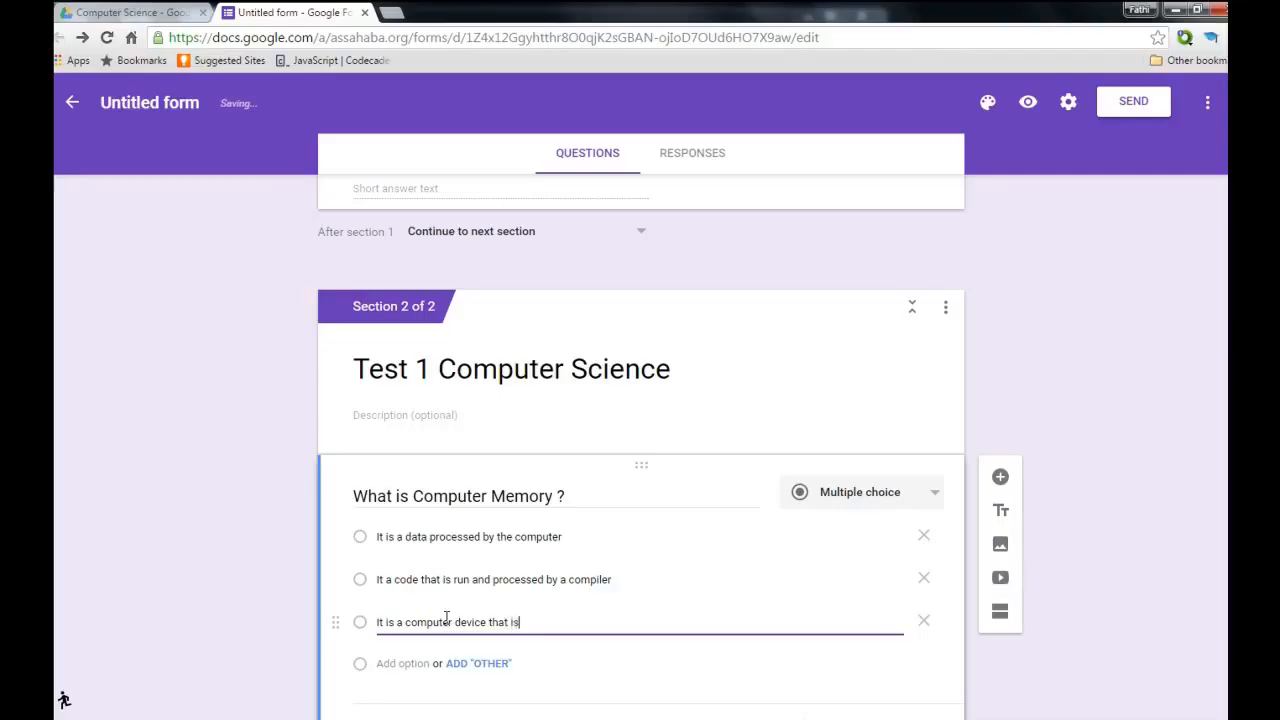
{"action": "type", "text": " capable to store inf"}
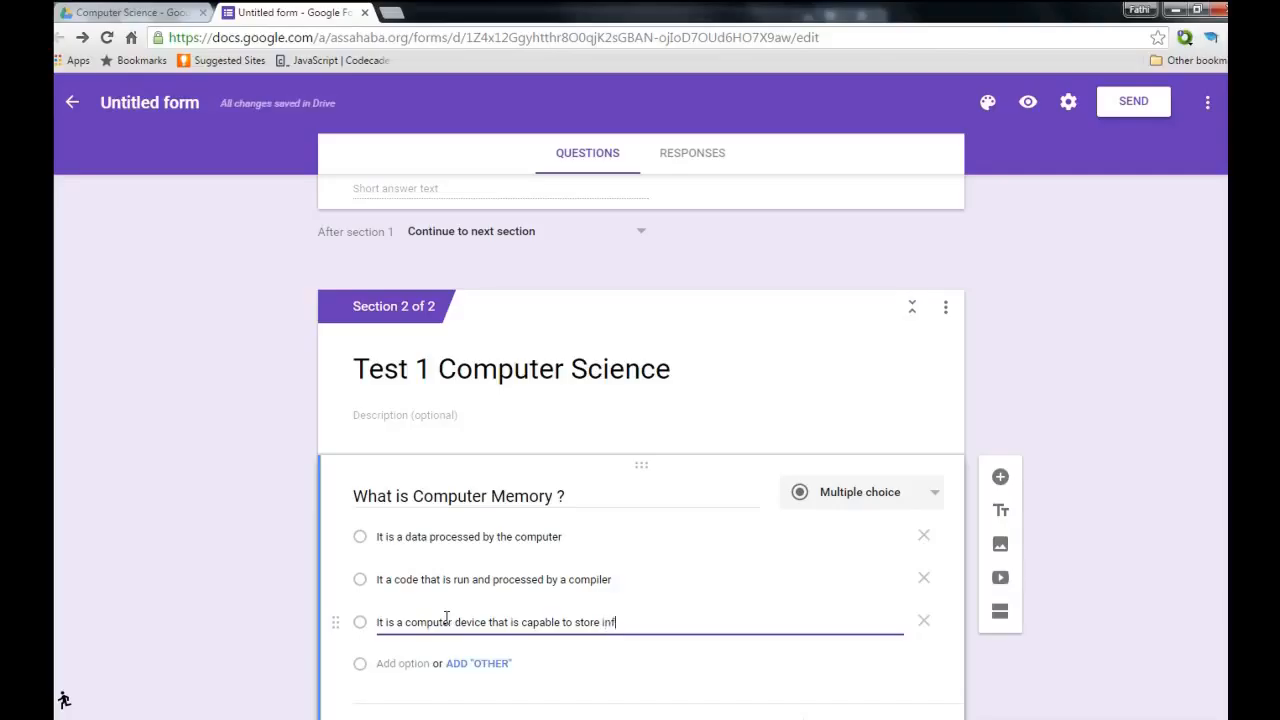
{"action": "type", "text": "ormation temporarily o"}
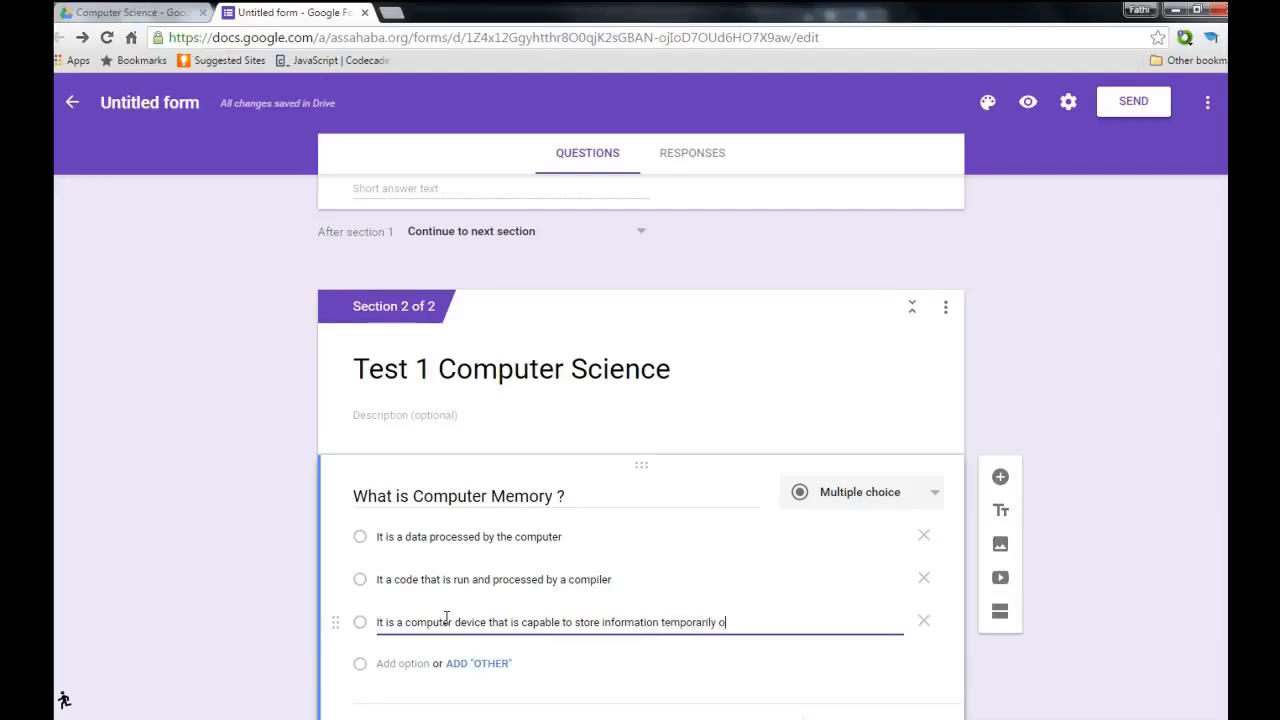
{"action": "type", "text": "r perm"}
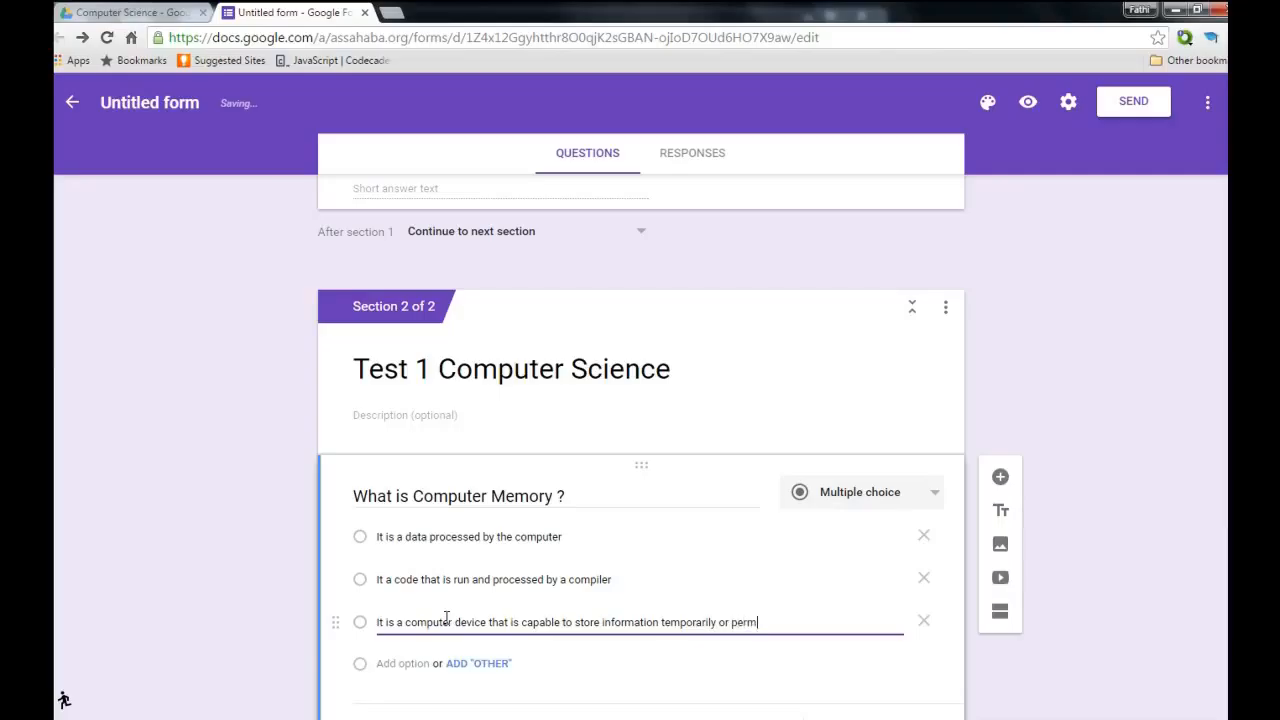
{"action": "type", "text": "anentaly."}
{"action": "key", "text": "Return"}
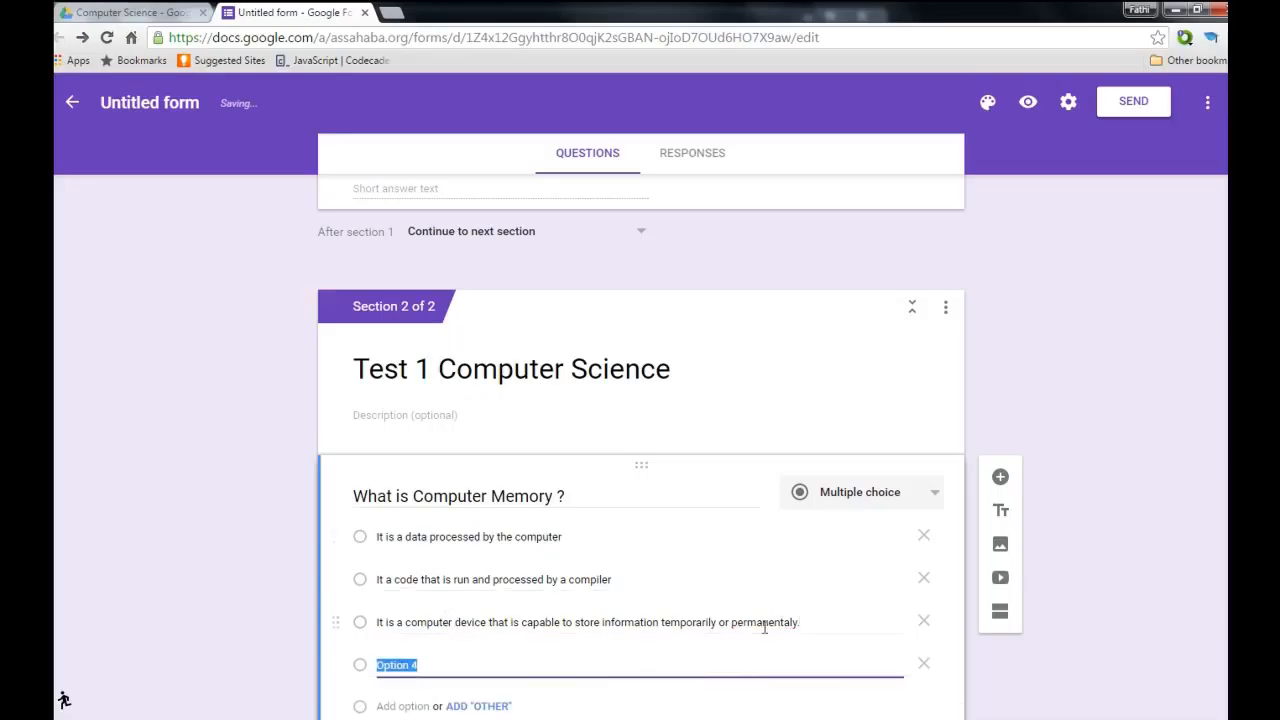
{"action": "right_click", "coordinate": [765, 622]}
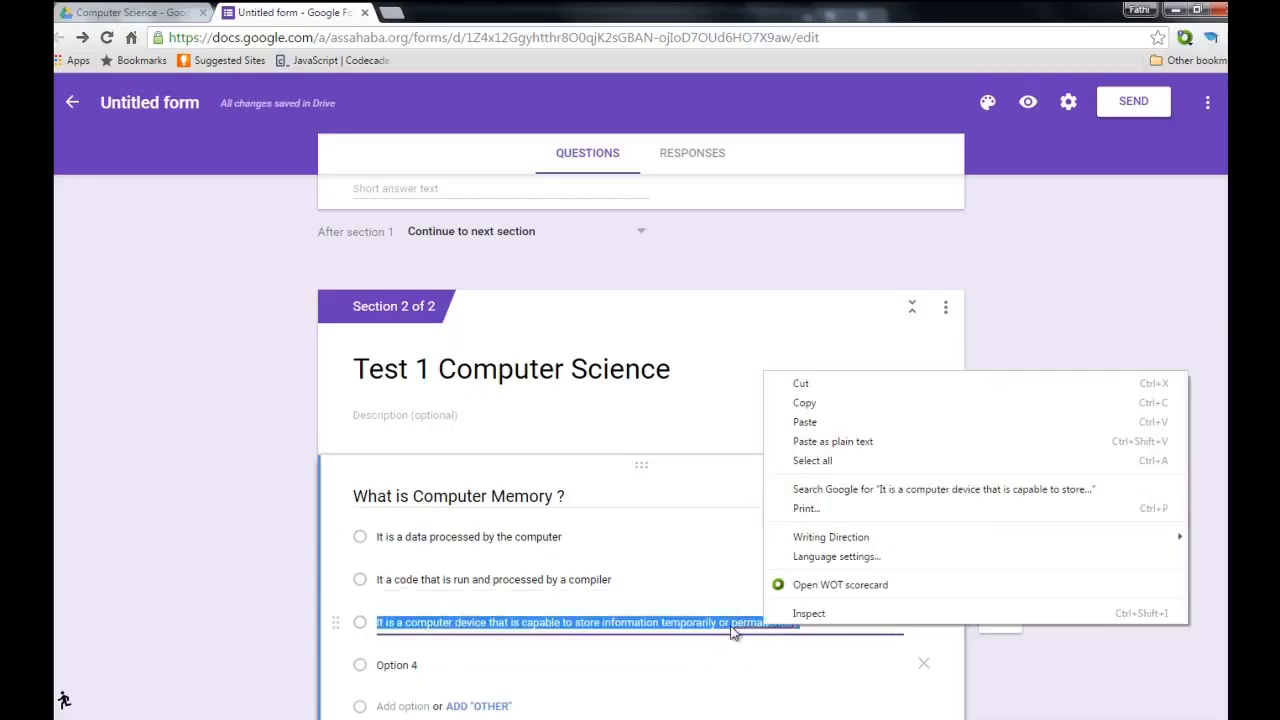
{"action": "left_click", "coordinate": [733, 623]}
{"action": "right_click", "coordinate": [733, 623]}
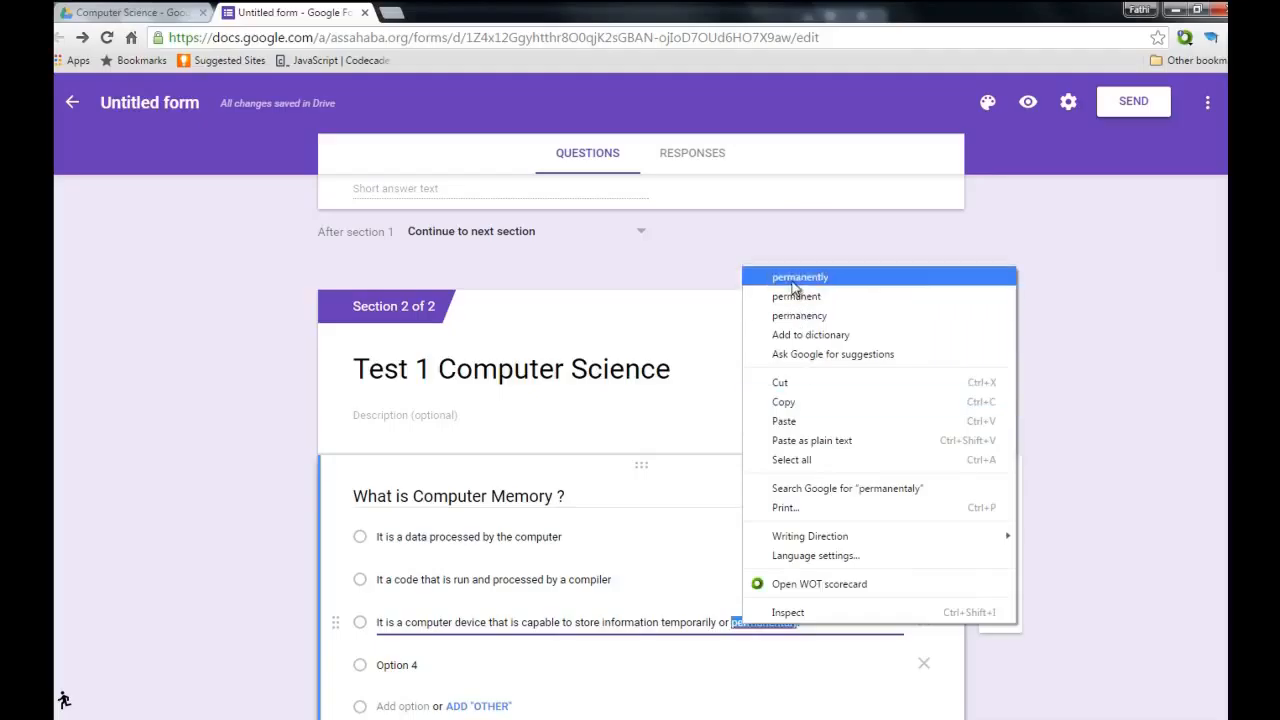
{"action": "left_click", "coordinate": [790, 276]}
{"action": "type", "text": "."}
Fill the fourth choice with 'None of the above'.
{"action": "left_click", "coordinate": [435, 662]}
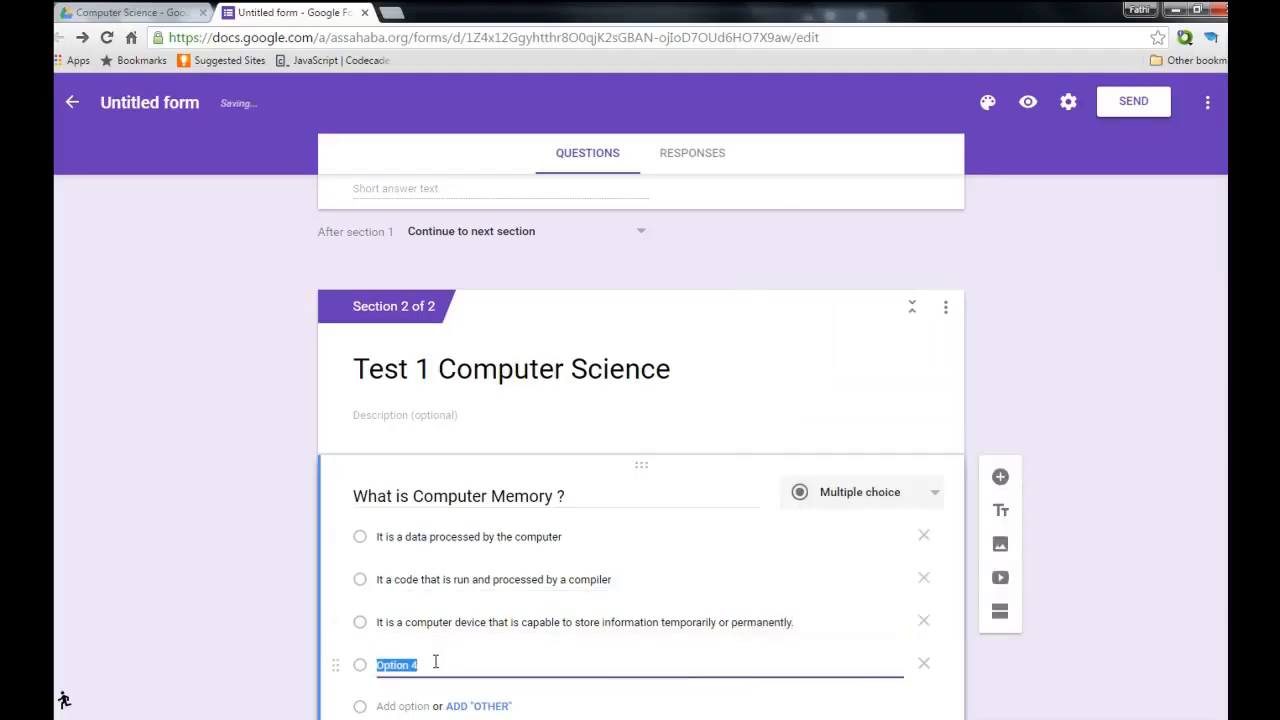
{"action": "type", "text": "None of "}
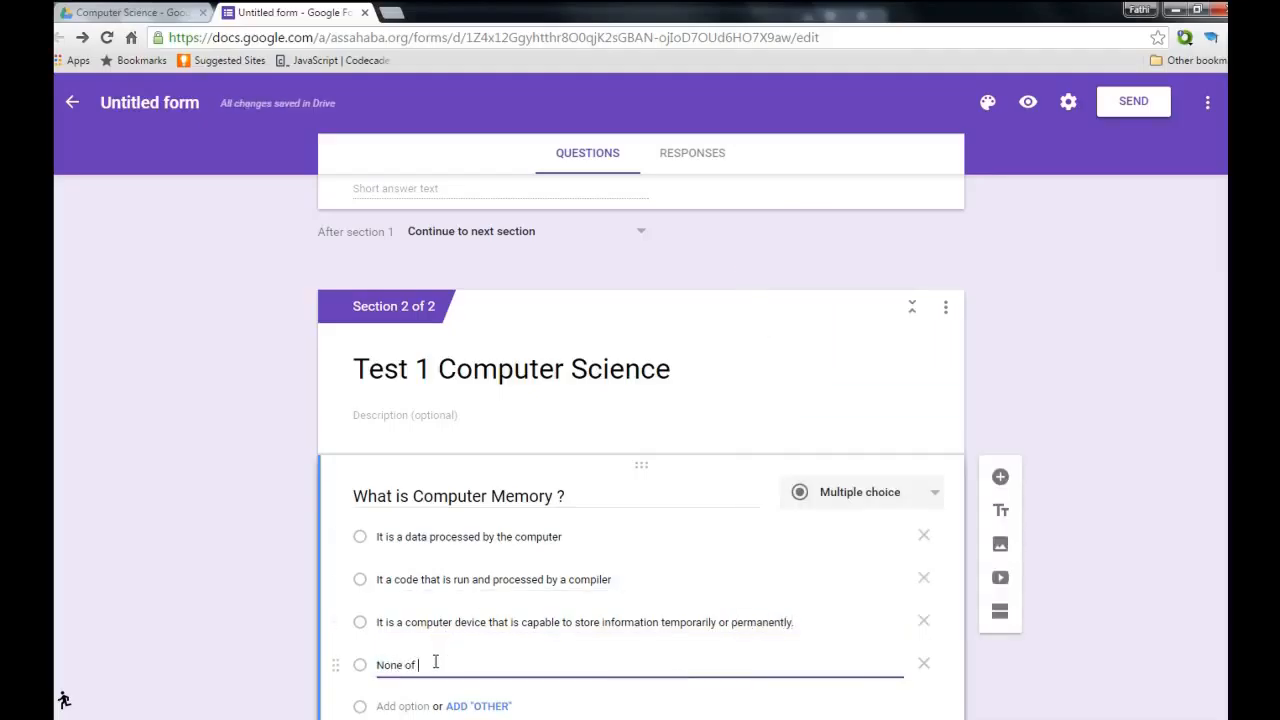
{"action": "type", "text": "the above."}
{"action": "scroll", "coordinate": [648, 637], "scroll_direction": "down", "scroll_amount": 2}
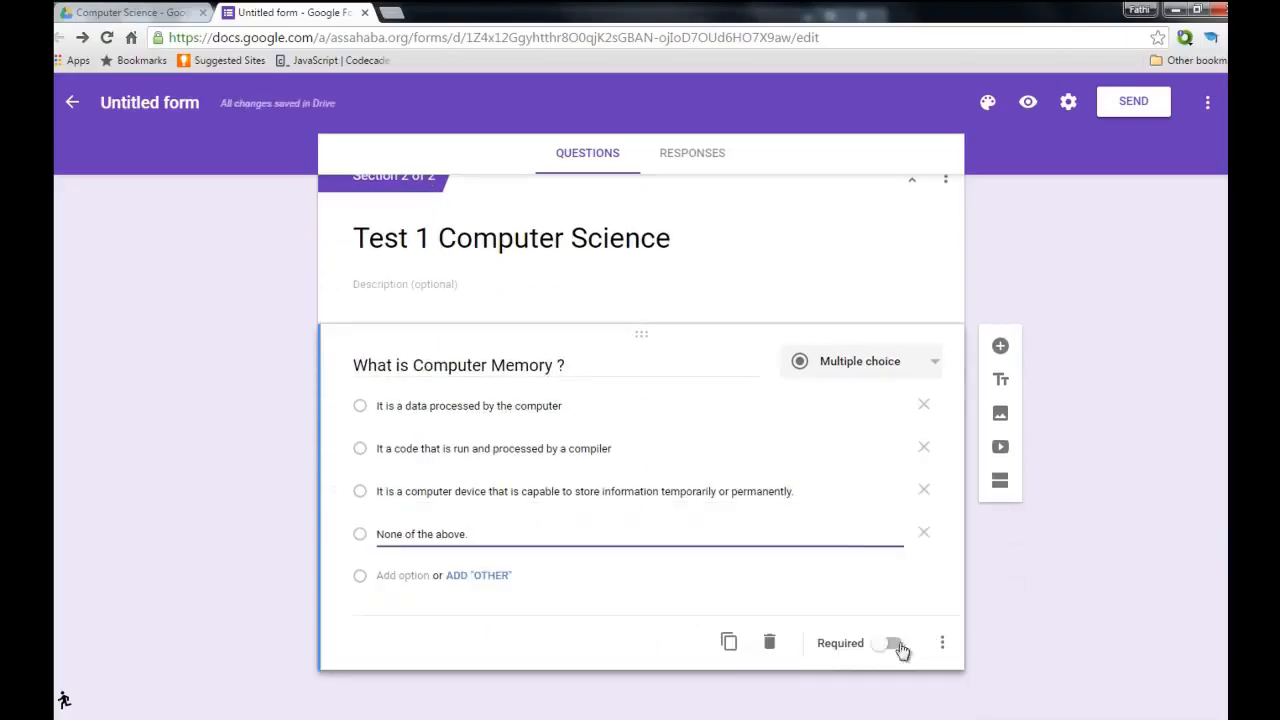
Turn on Required for the 'What is Computer Memory ?' question.
{"action": "left_click", "coordinate": [890, 650]}
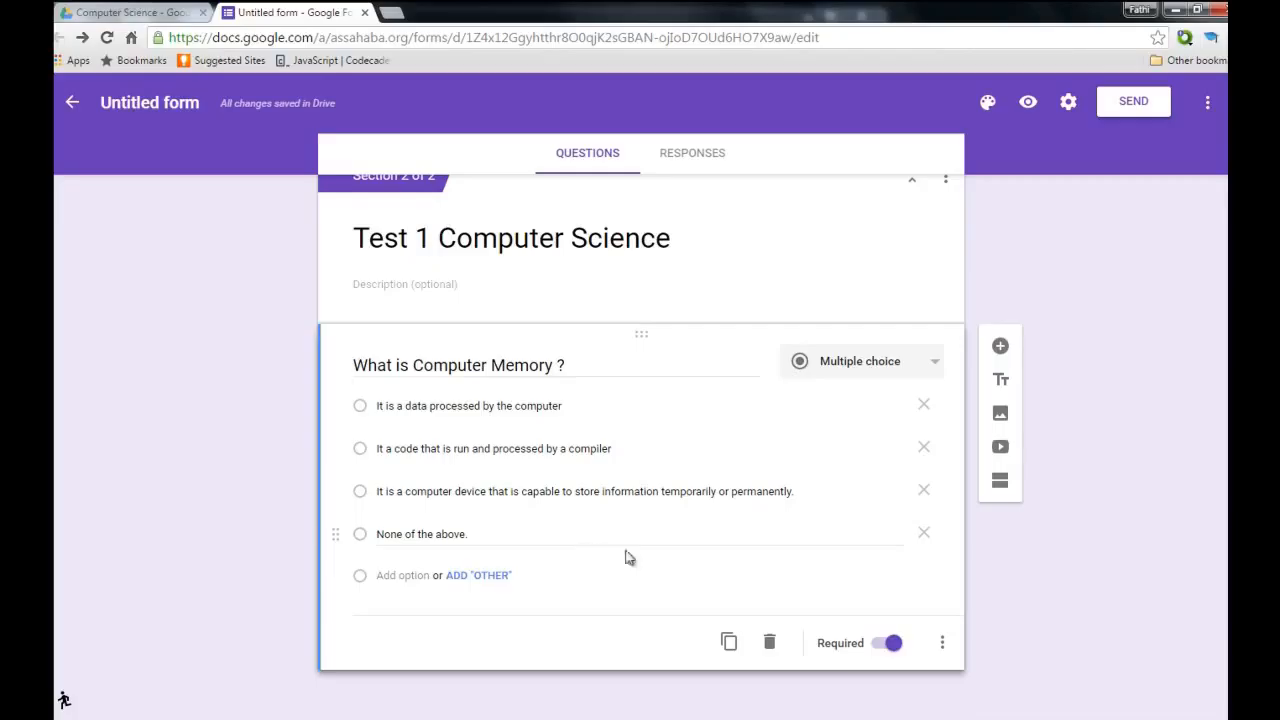
Prefix the memory question's title with 'Question 1:' and add a new question below it.
{"action": "triple_click", "coordinate": [587, 366]}
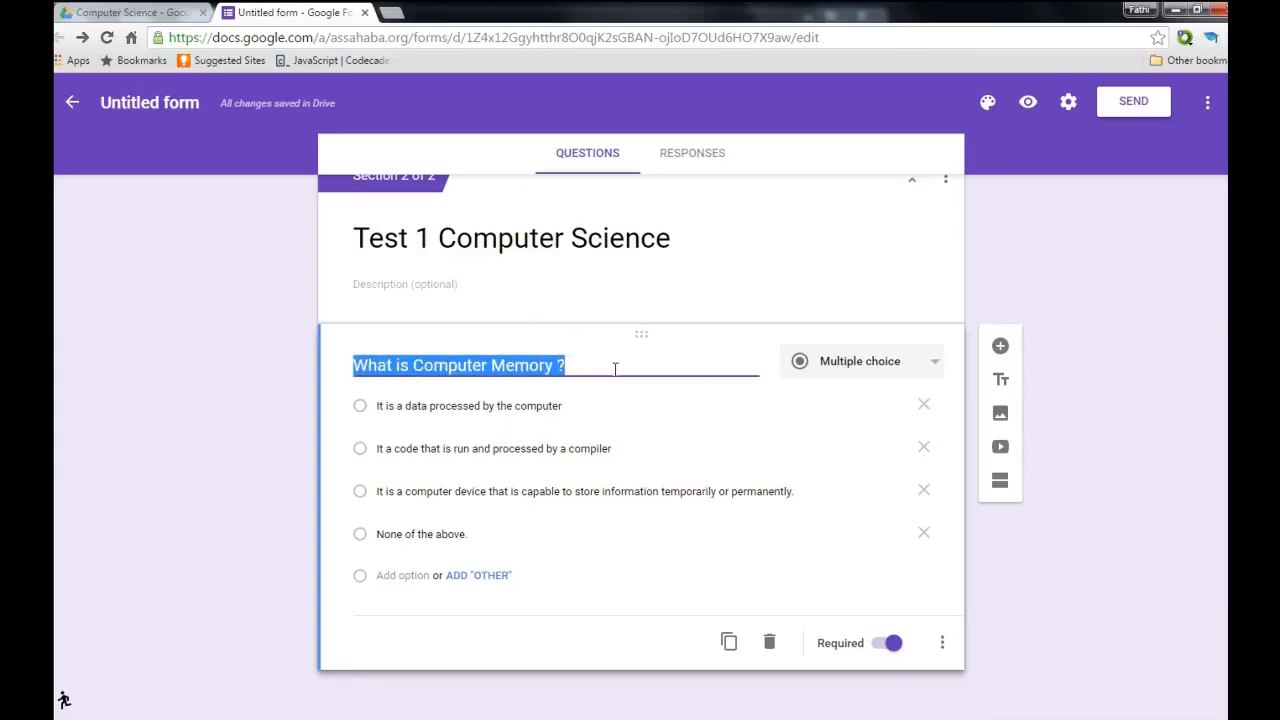
{"action": "left_click", "coordinate": [356, 363]}
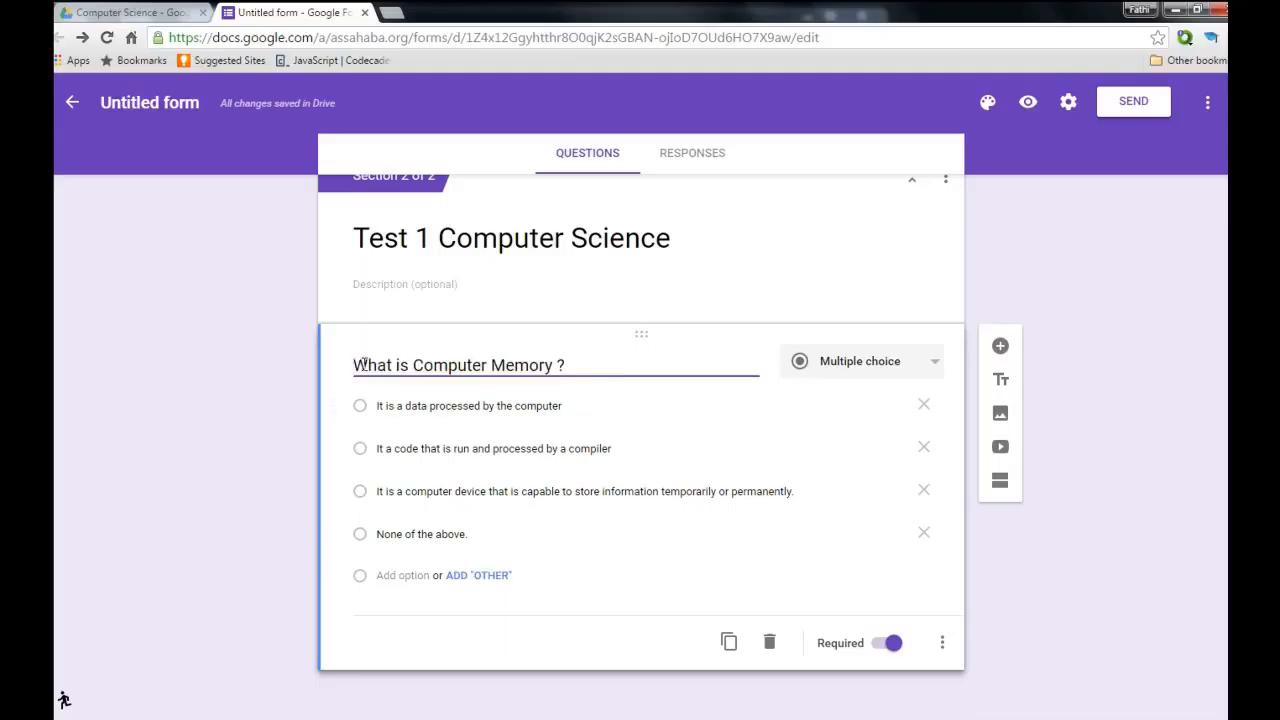
{"action": "type", "text": "Question "}
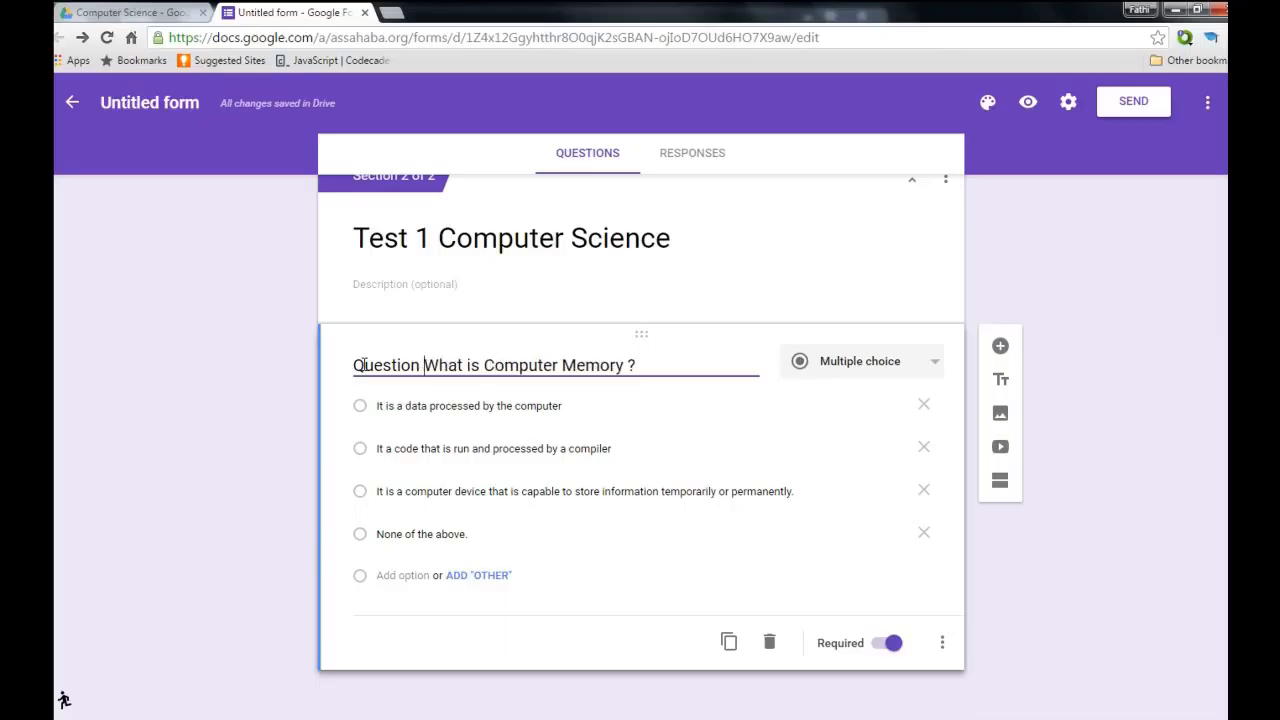
{"action": "type", "text": "1"}
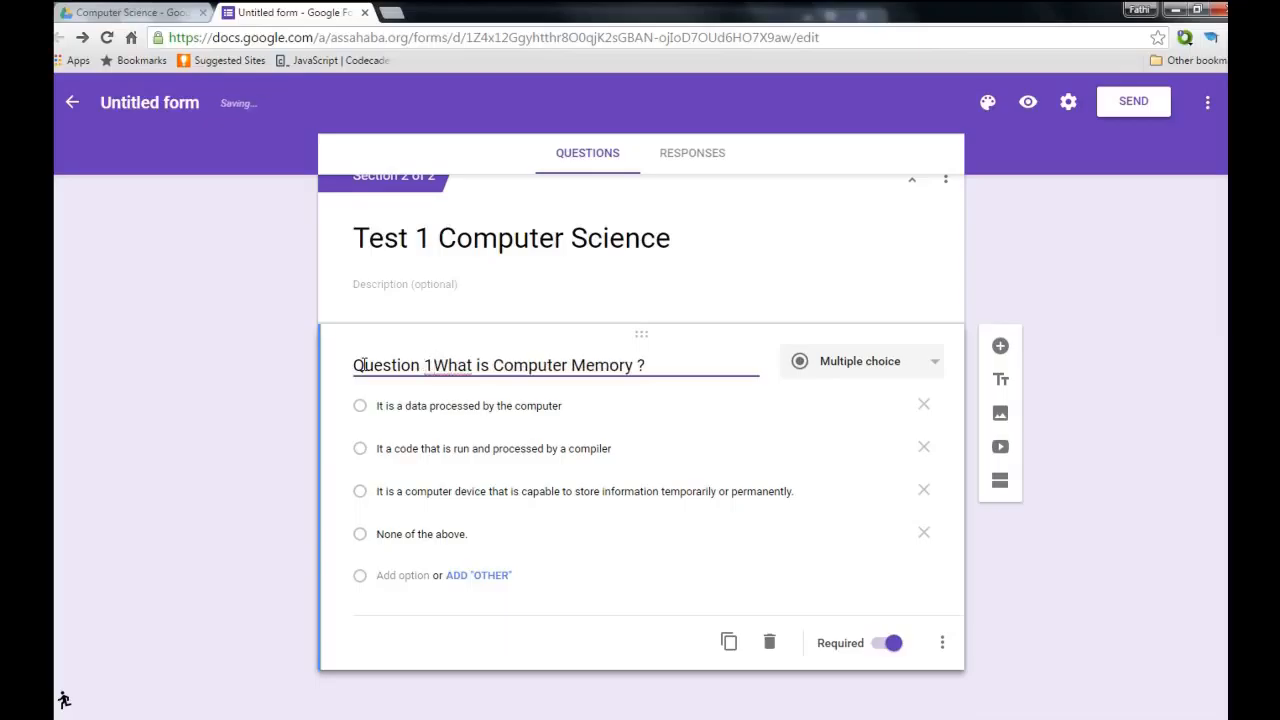
{"action": "type", "text": ":"}
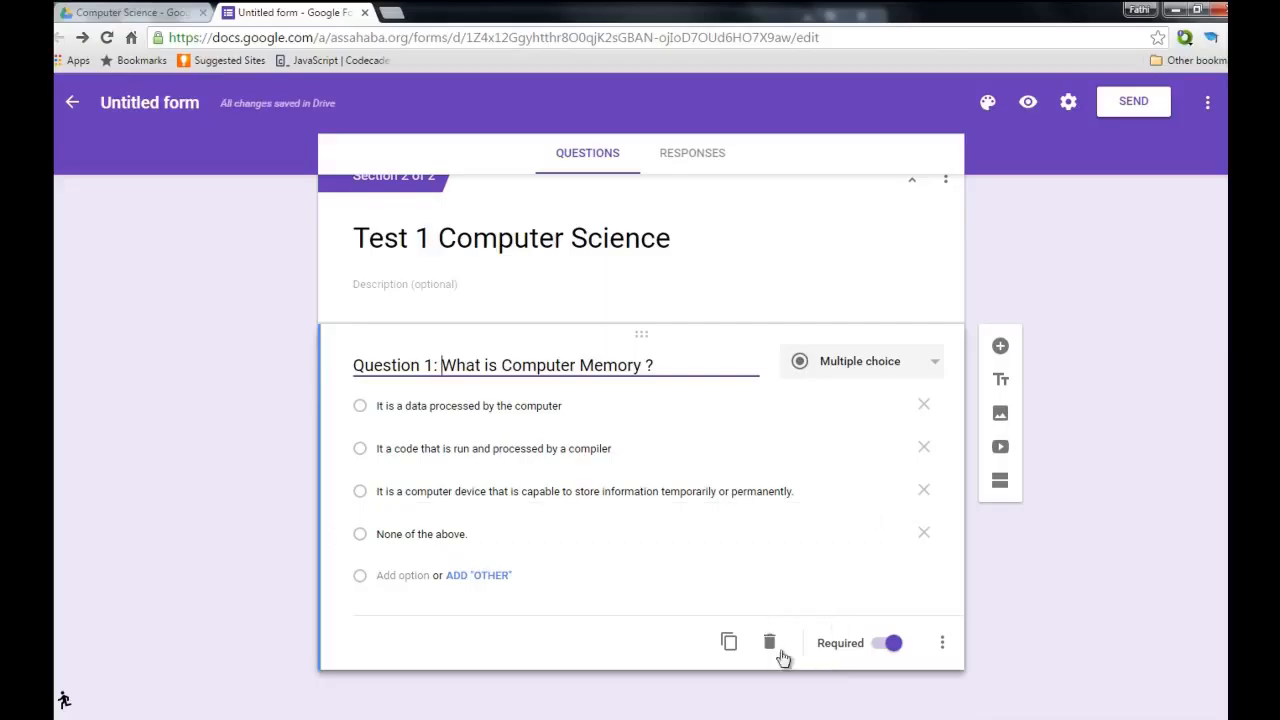
{"action": "left_click", "coordinate": [1000, 347]}
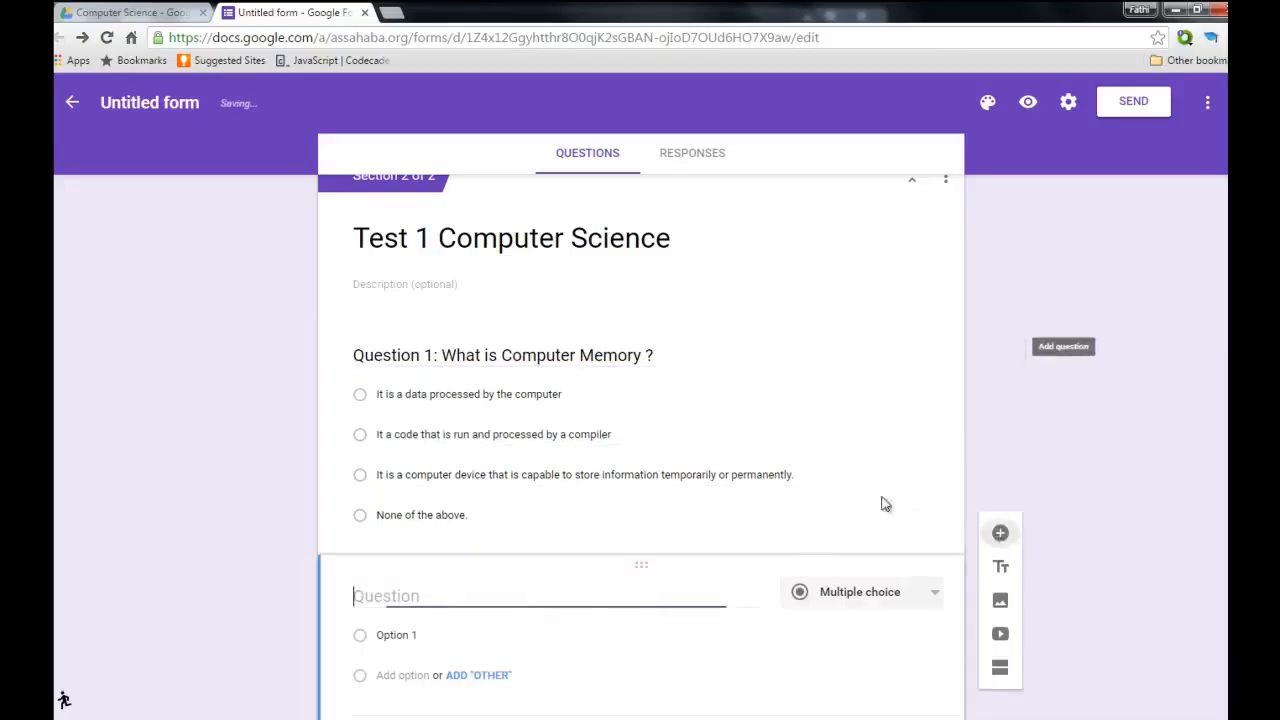
Make the new question a Checkboxes question titled 'Question 2: What is HTML 5 ?'.
{"action": "left_click", "coordinate": [936, 598]}
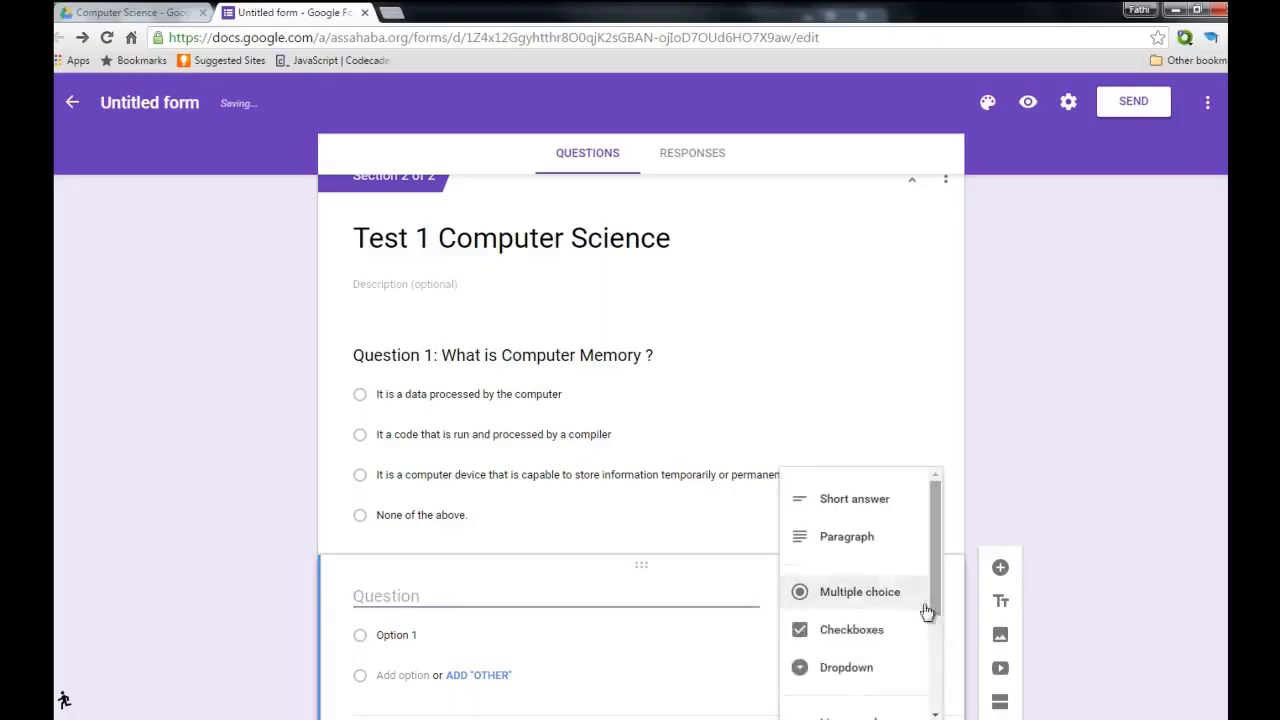
{"action": "left_click", "coordinate": [871, 631]}
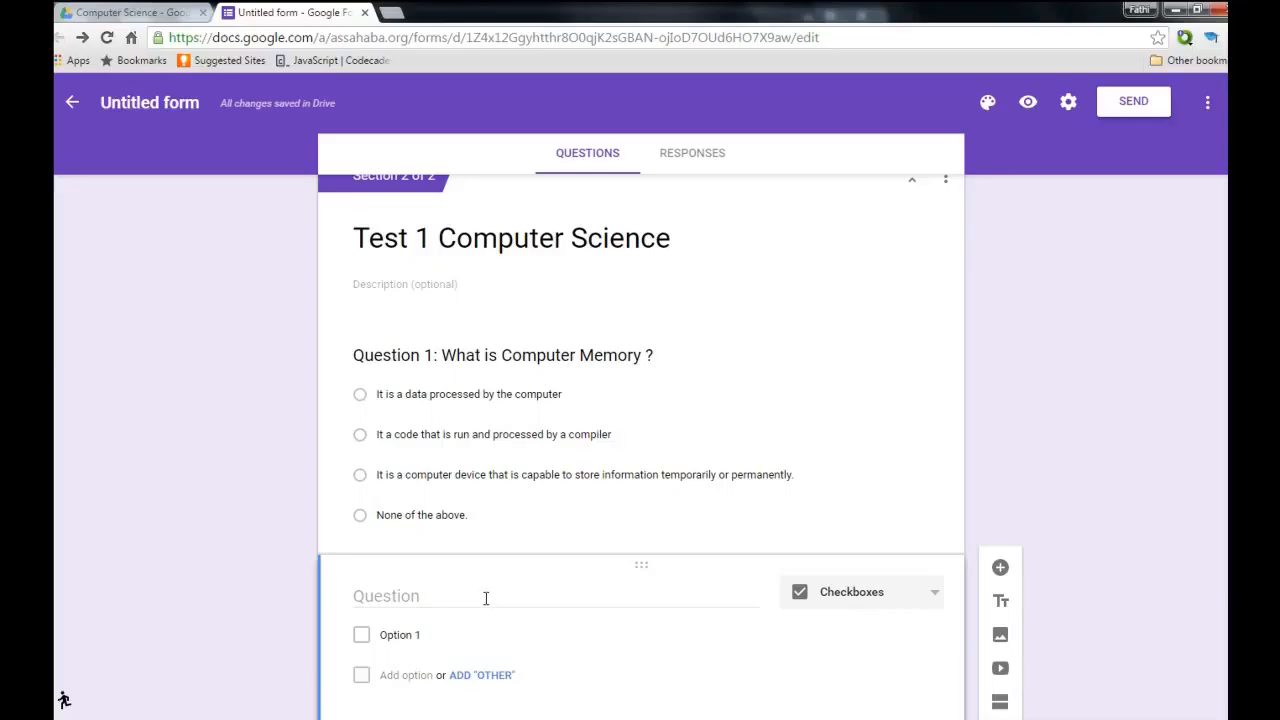
{"action": "left_click", "coordinate": [486, 598]}
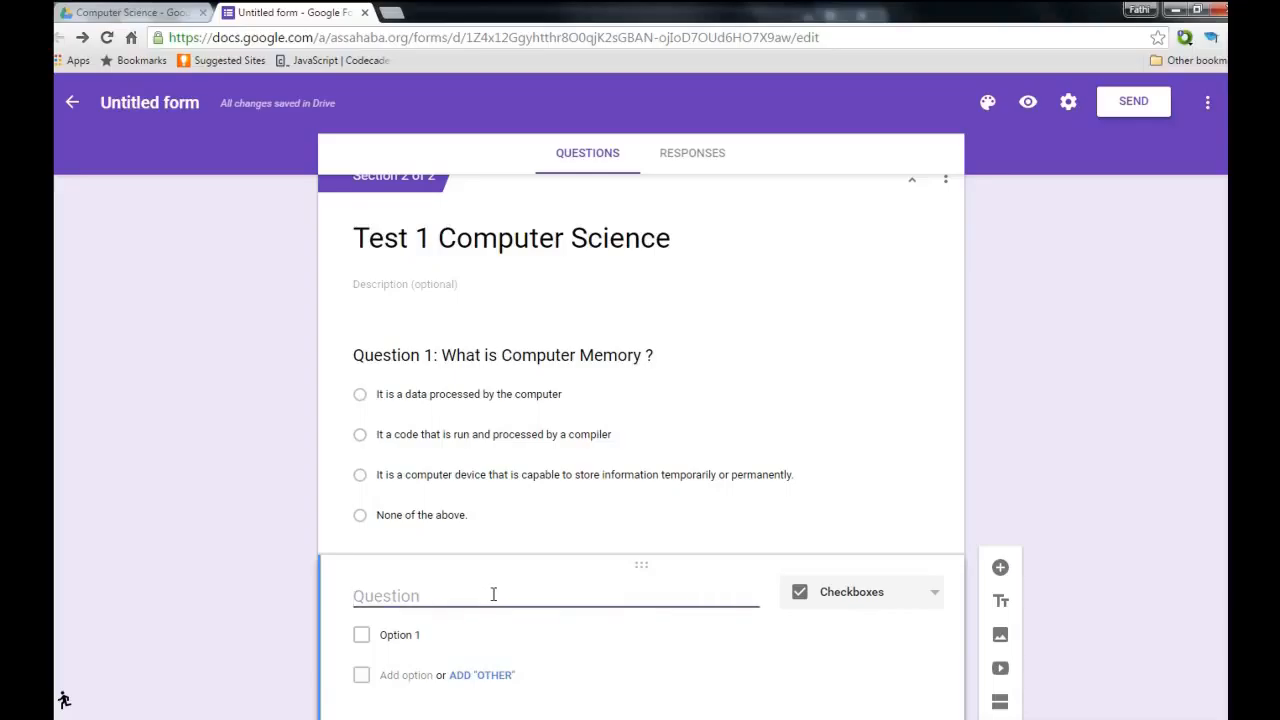
{"action": "type", "text": "Question 2"}
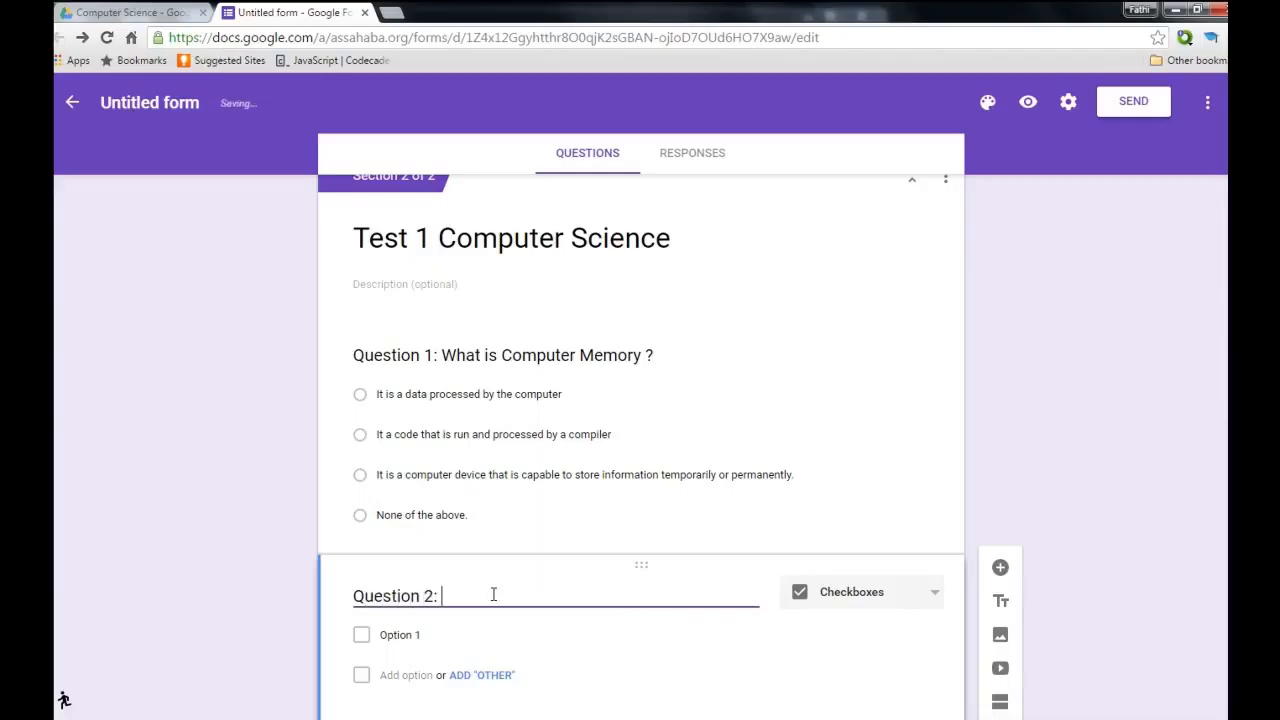
{"action": "type", "text": ": What is compu"}
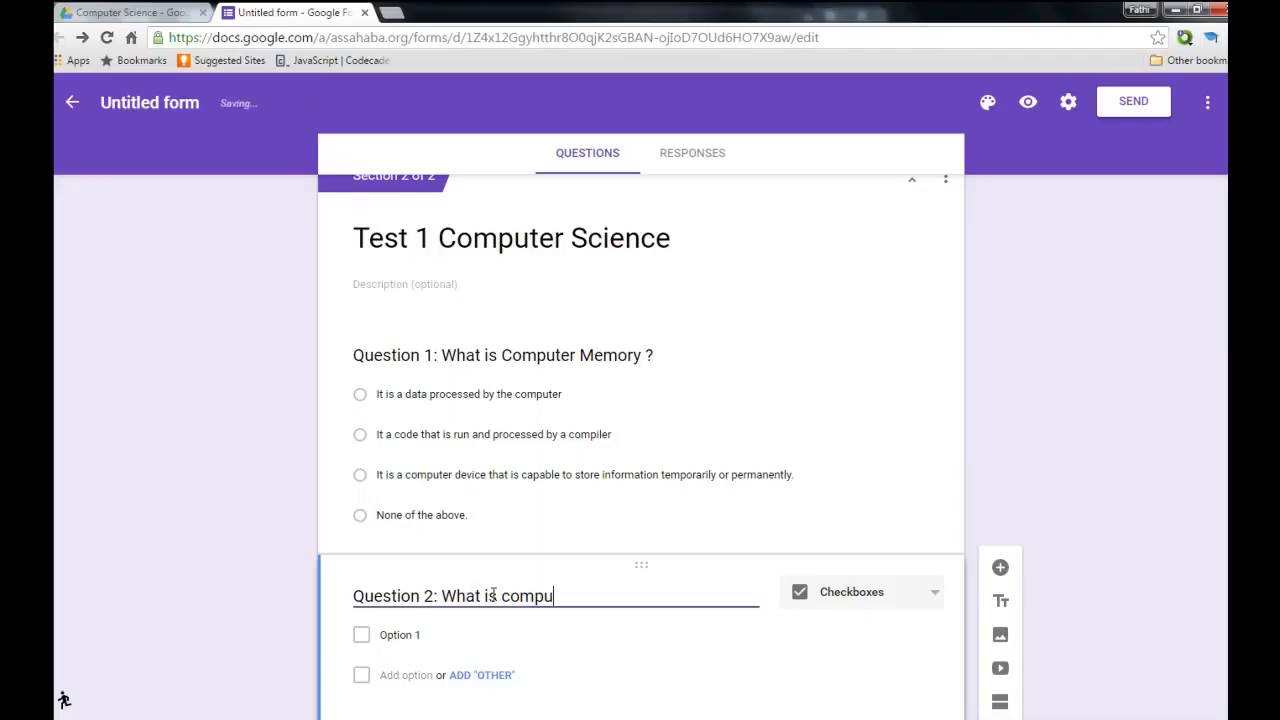
{"action": "key", "text": "BackSpace"}
{"action": "key", "text": "BackSpace"}
{"action": "key", "text": "BackSpace"}
{"action": "key", "text": "BackSpace"}
{"action": "key", "text": "BackSpace"}
{"action": "type", "text": "HTML 5?"}
{"action": "key", "text": "BackSpace"}
{"action": "type", "text": "?"}
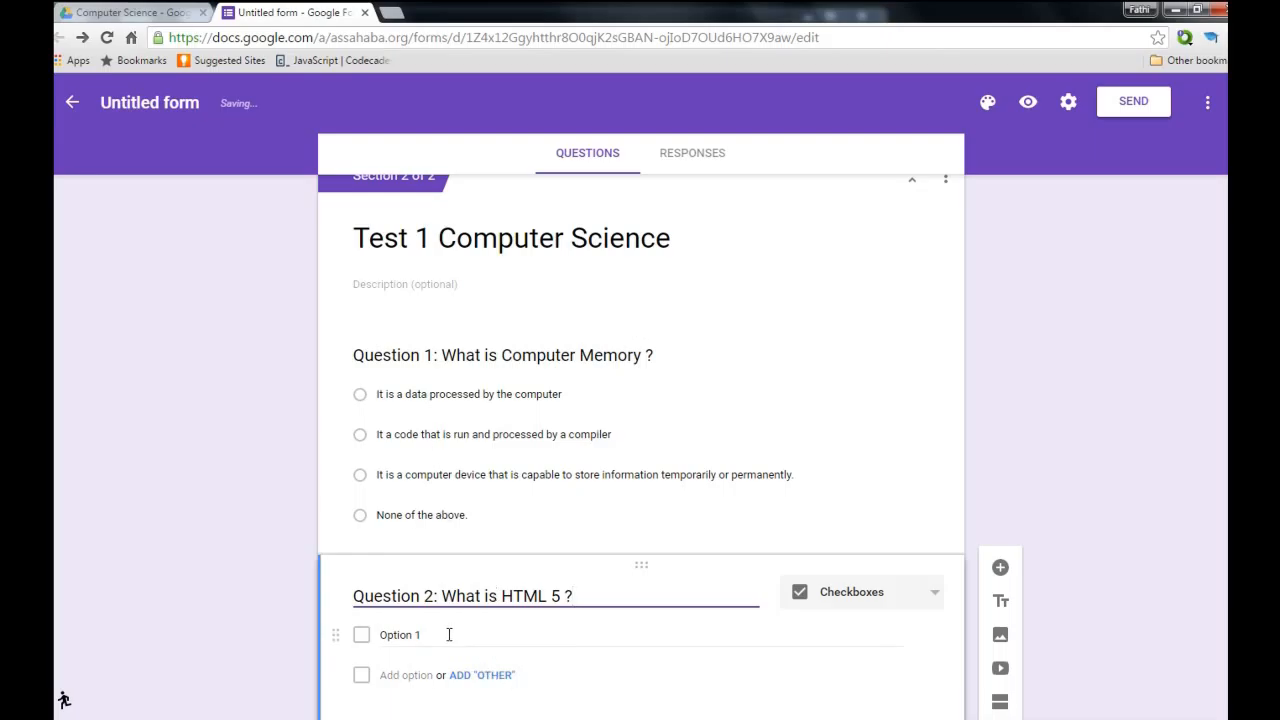
{"action": "scroll", "coordinate": [720, 634], "scroll_direction": "down", "scroll_amount": 1}
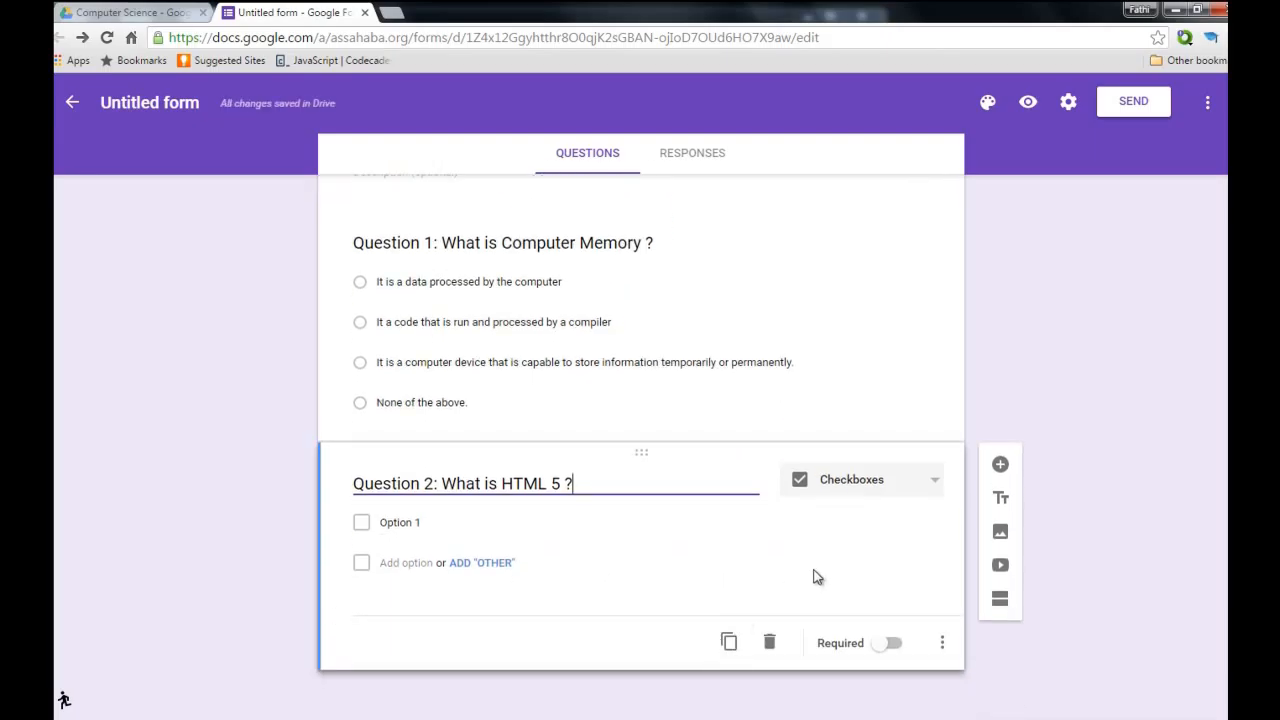
Add the hint 'Choose all that apply' beneath Question 2's title.
{"action": "left_click", "coordinate": [942, 644]}
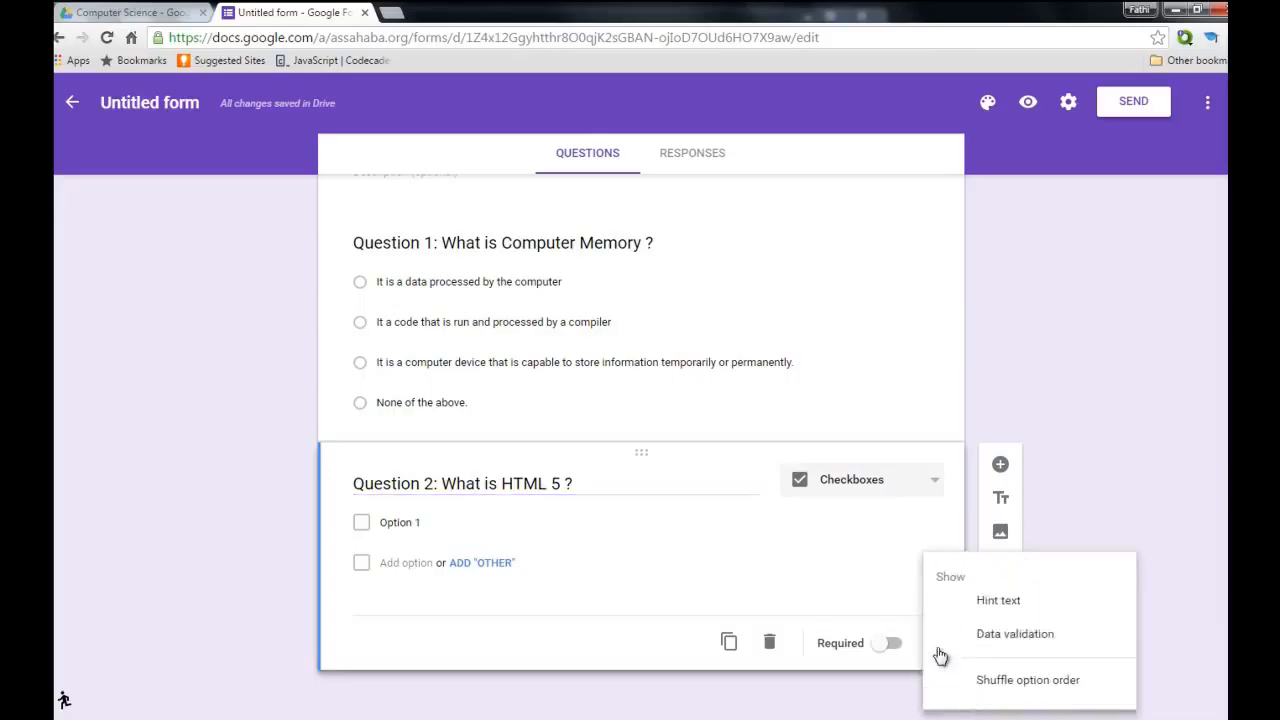
{"action": "left_click", "coordinate": [1005, 604]}
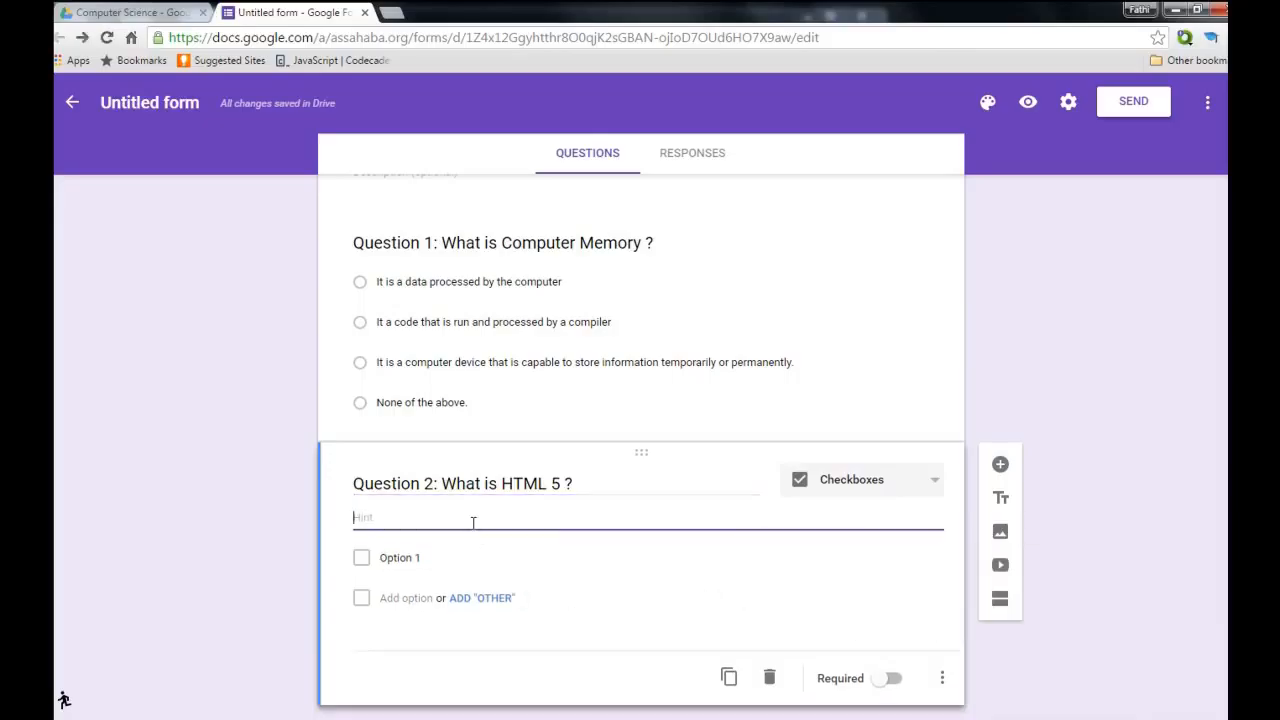
{"action": "type", "text": "Choose all that apply"}
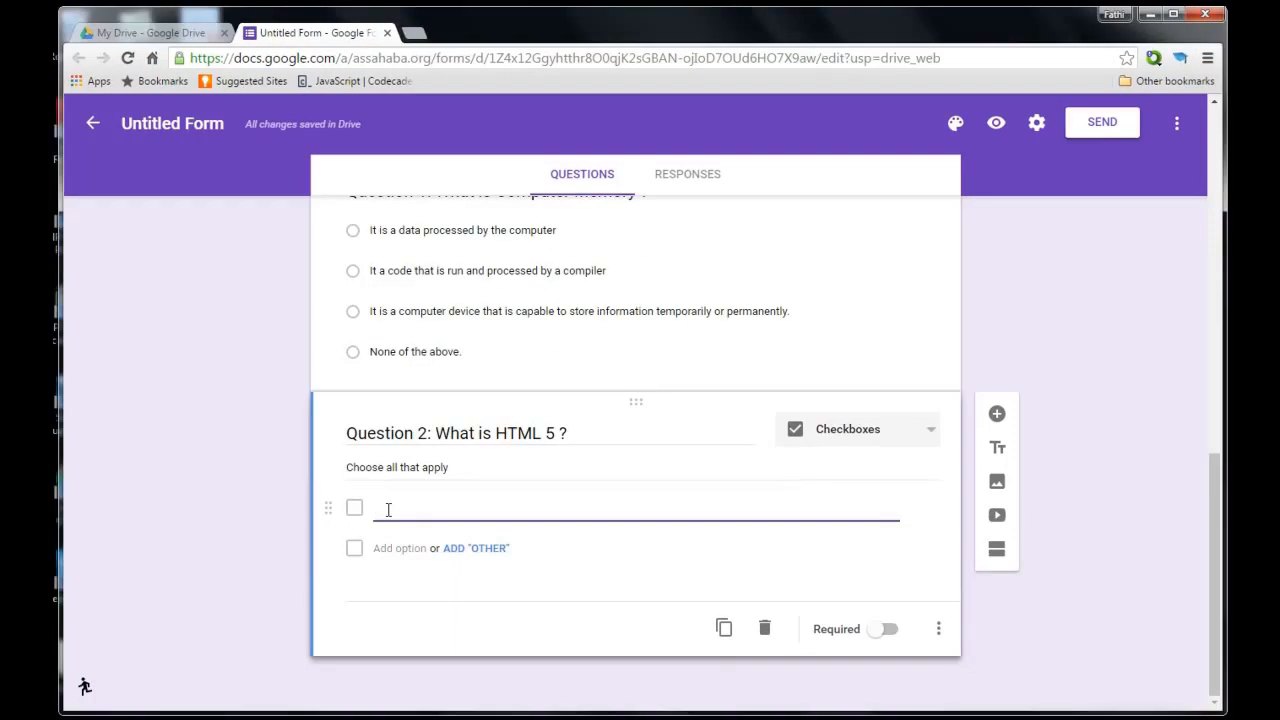
Add options 'HTML 5 is the last version of HTML.' and 'HTML 5 is a programming language invented by Microsoft.'.
{"action": "left_click", "coordinate": [388, 509]}
{"action": "type", "text": "HTML 5 is the las"}
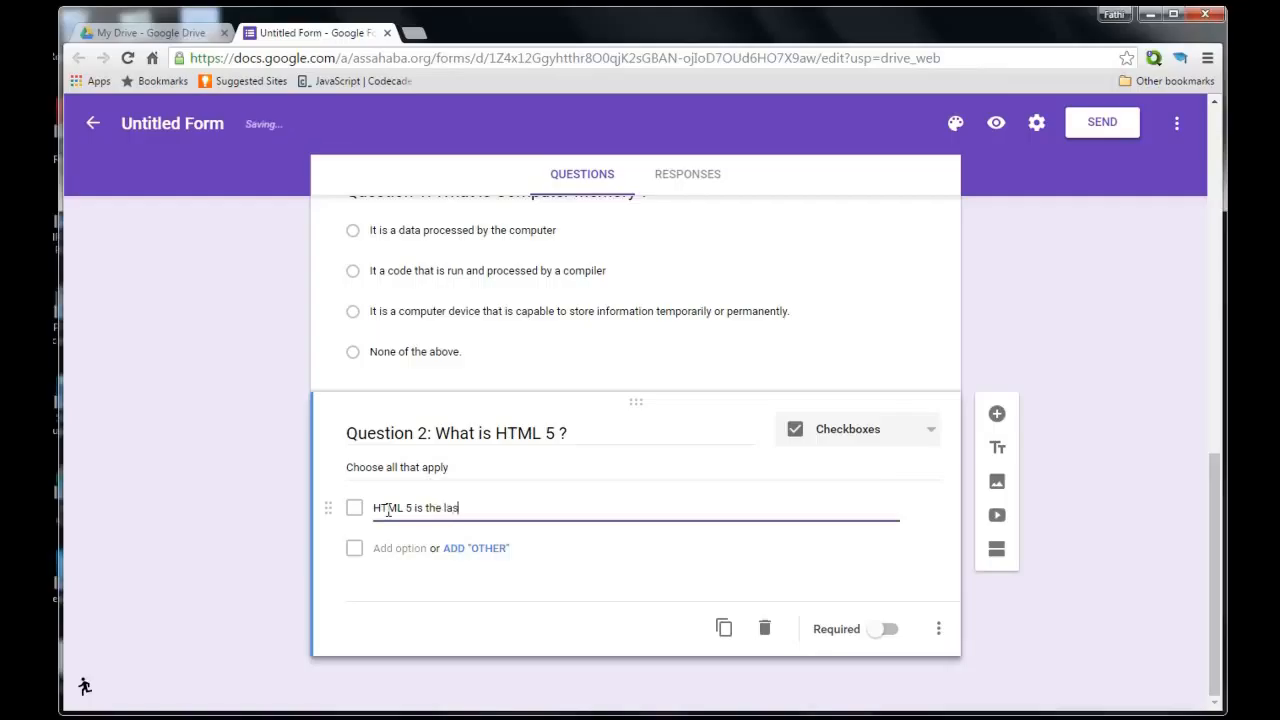
{"action": "type", "text": "t versio"}
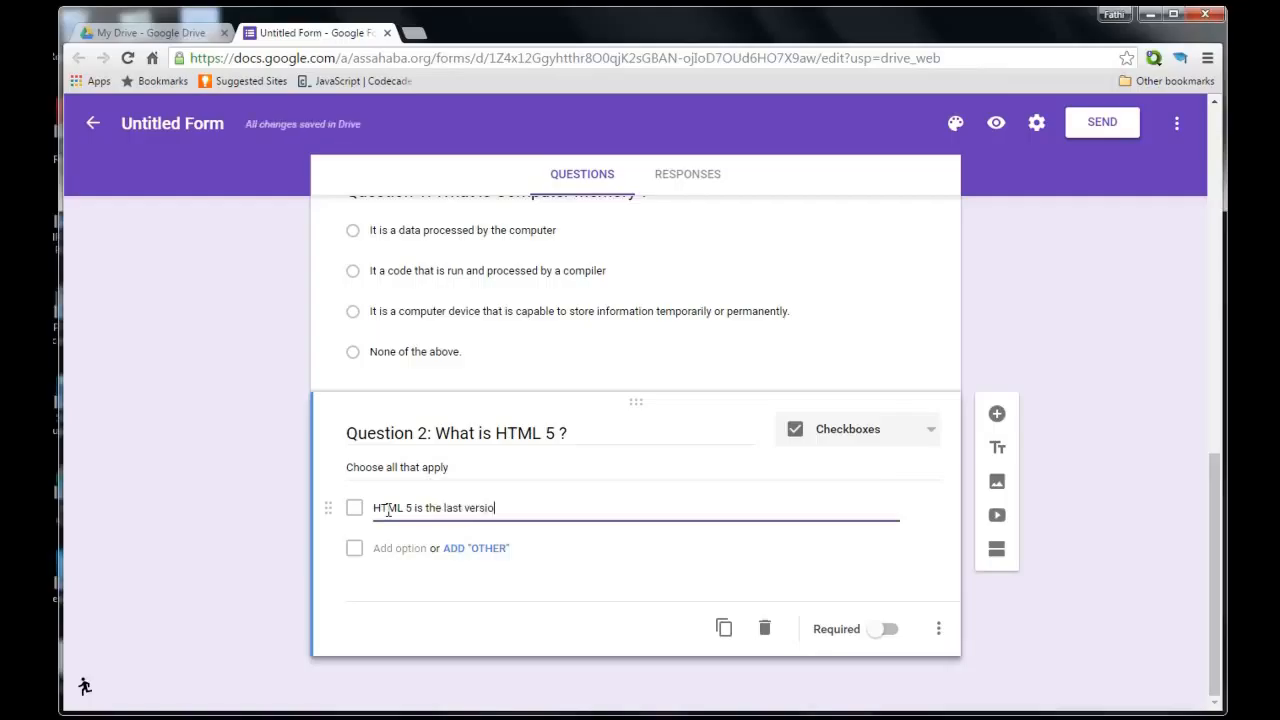
{"action": "type", "text": "n of HTML"}
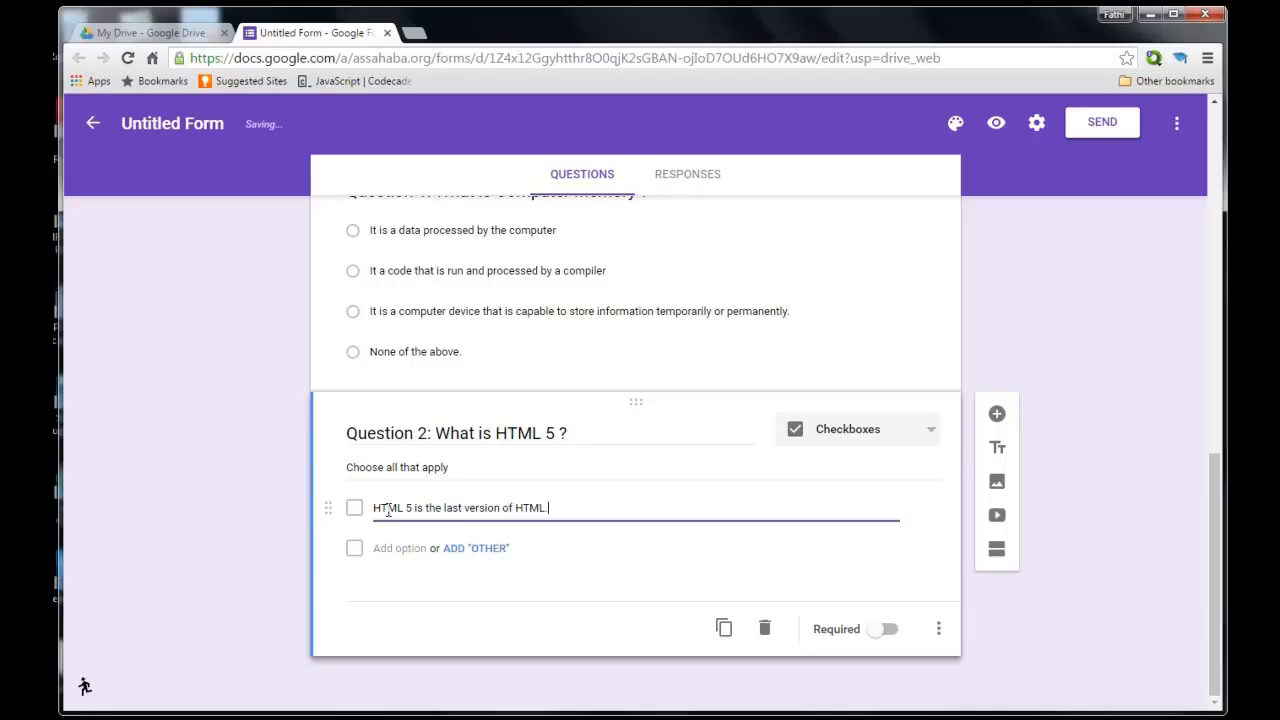
{"action": "type", "text": "."}
{"action": "left_click", "coordinate": [387, 549]}
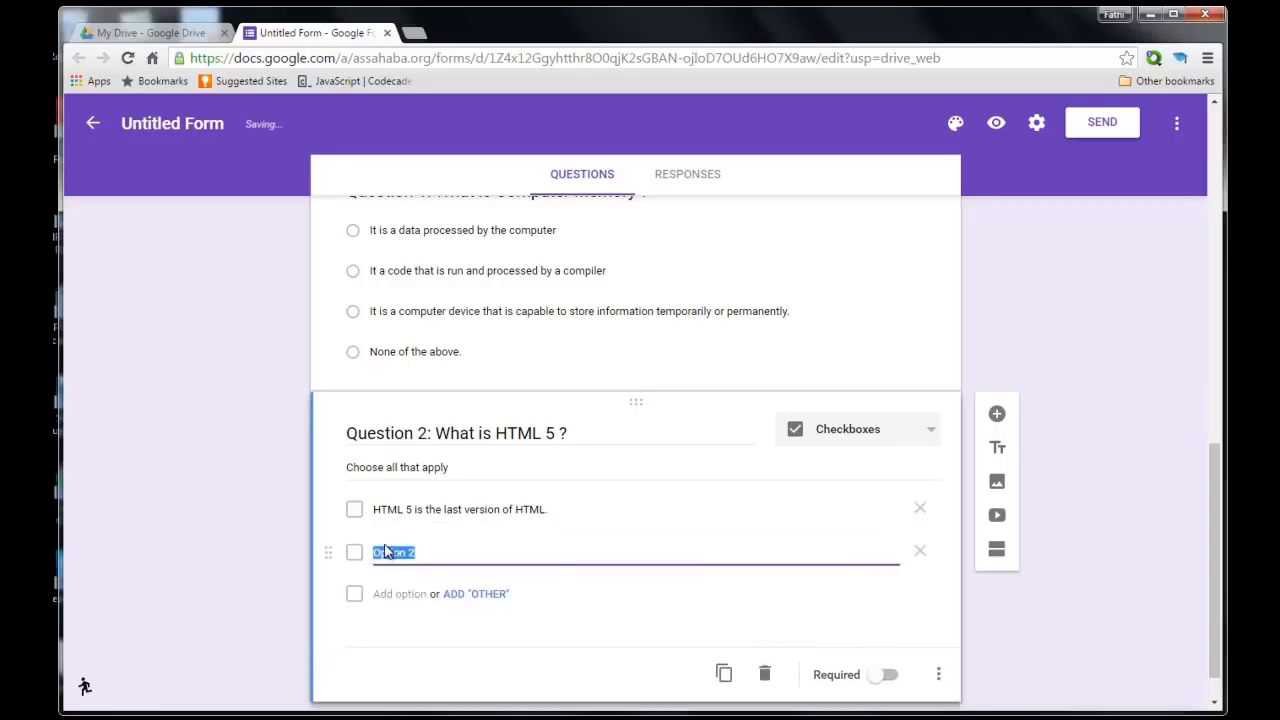
{"action": "type", "text": "HTML 5 is"}
{"action": "key", "text": "BackSpace"}
{"action": "key", "text": "BackSpace"}
{"action": "type", "text": "is a prog"}
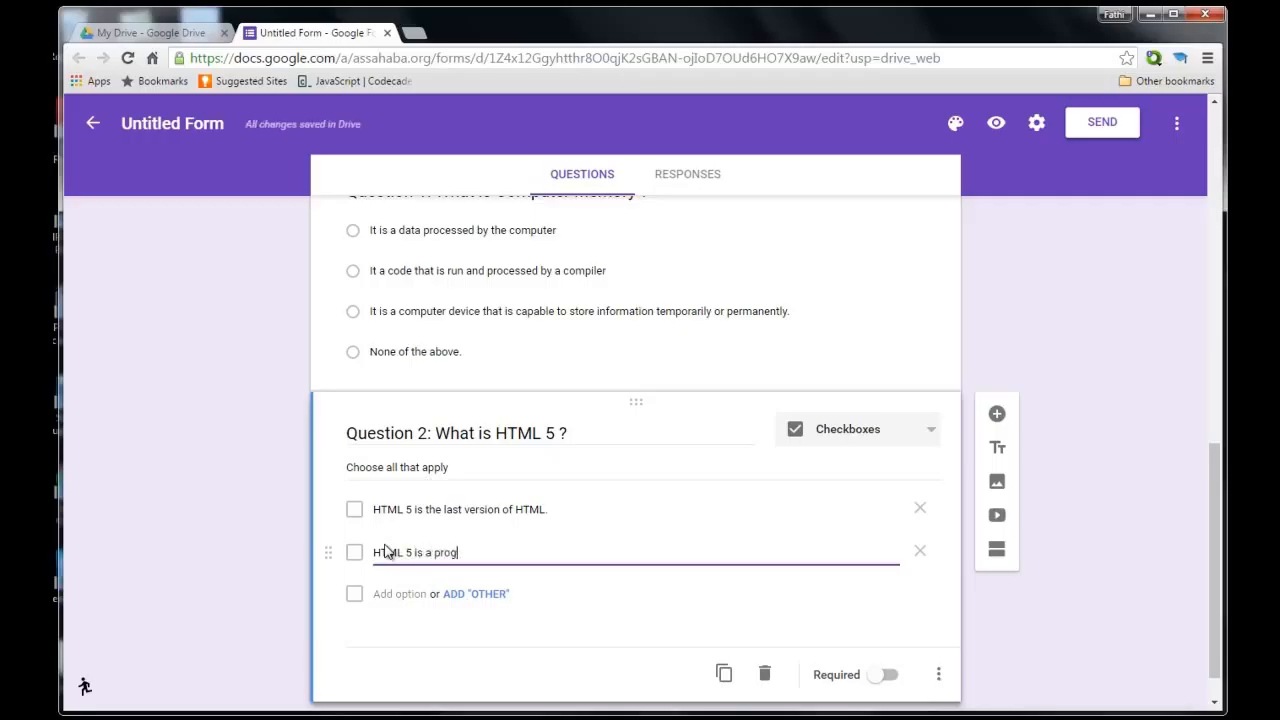
{"action": "type", "text": "ramming language invente"}
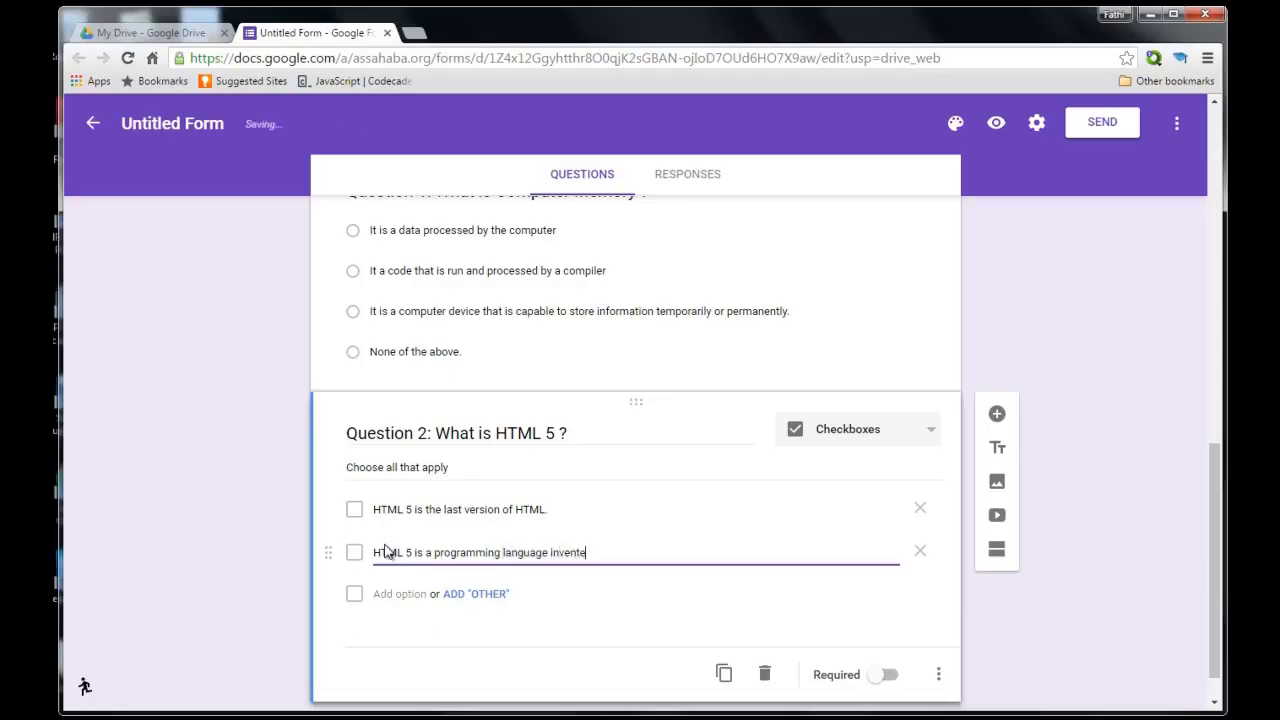
{"action": "type", "text": "d by Microsoft."}
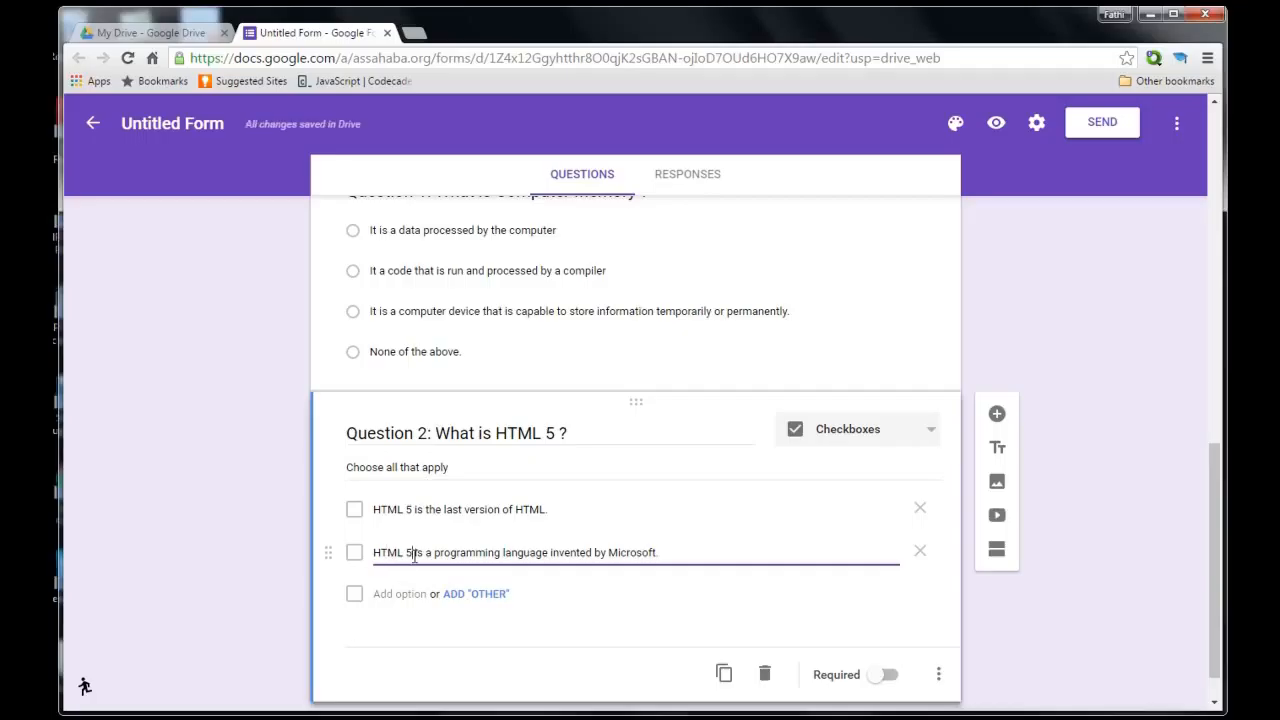
Add a third option copied from the Microsoft one, changed to 'invented by Google.'.
{"action": "triple_click", "coordinate": [413, 553]}
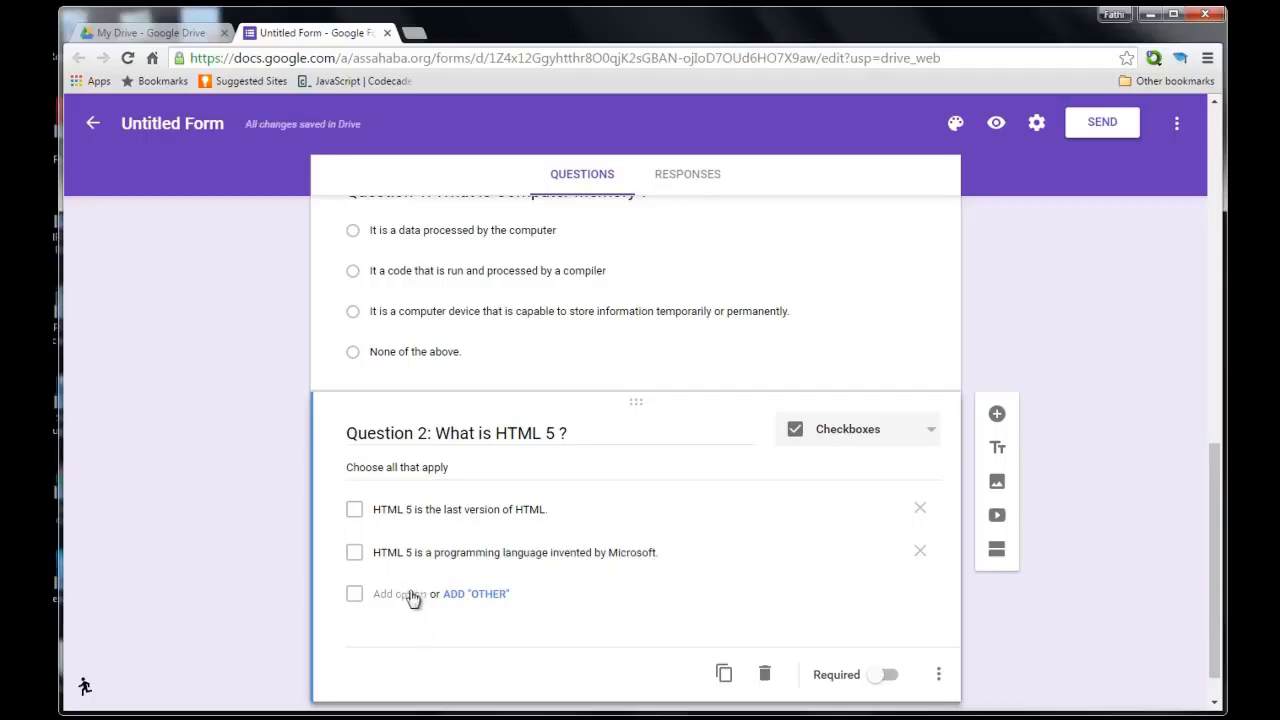
{"action": "left_click", "coordinate": [410, 594]}
{"action": "type", "text": "HTML 5 is a programming language invented by Microsoft."}
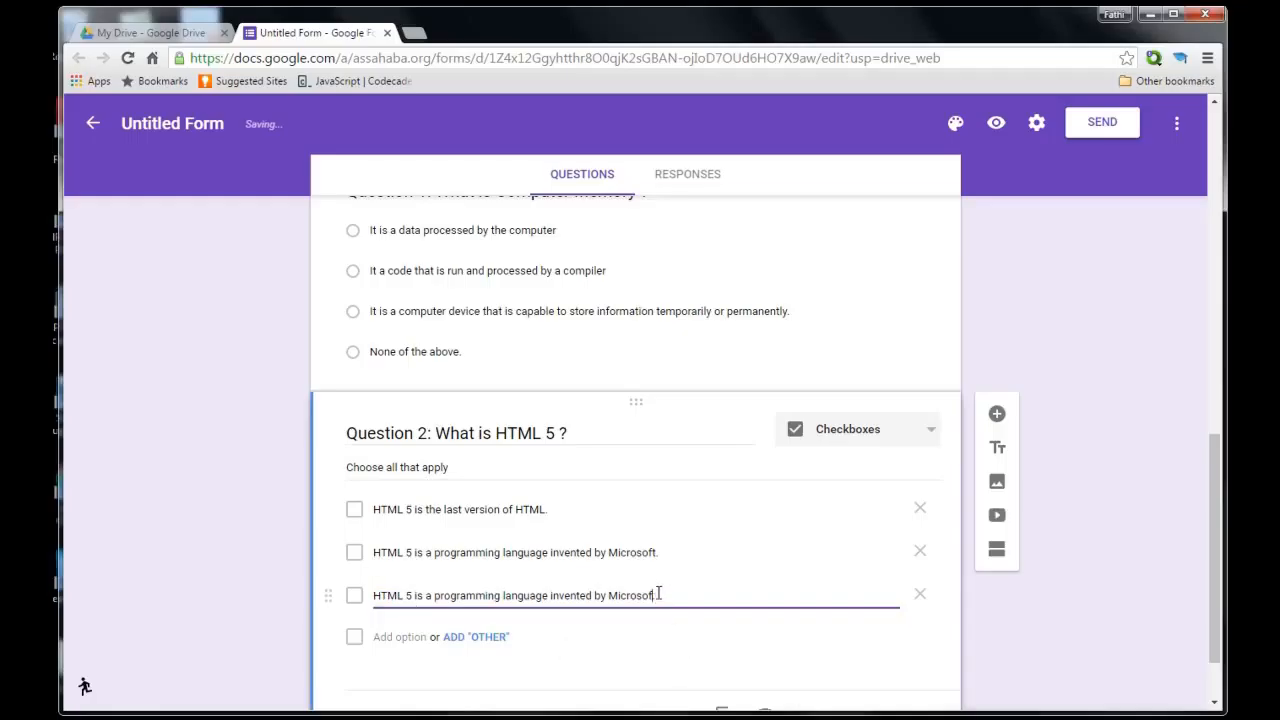
{"action": "key", "text": "BackSpace"}
{"action": "key", "text": "BackSpace"}
{"action": "key", "text": "BackSpace"}
{"action": "key", "text": "BackSpace"}
{"action": "key", "text": "BackSpace"}
{"action": "key", "text": "BackSpace"}
{"action": "key", "text": "BackSpace"}
{"action": "key", "text": "BackSpace"}
{"action": "key", "text": "BackSpace"}
{"action": "type", "text": "Google"}
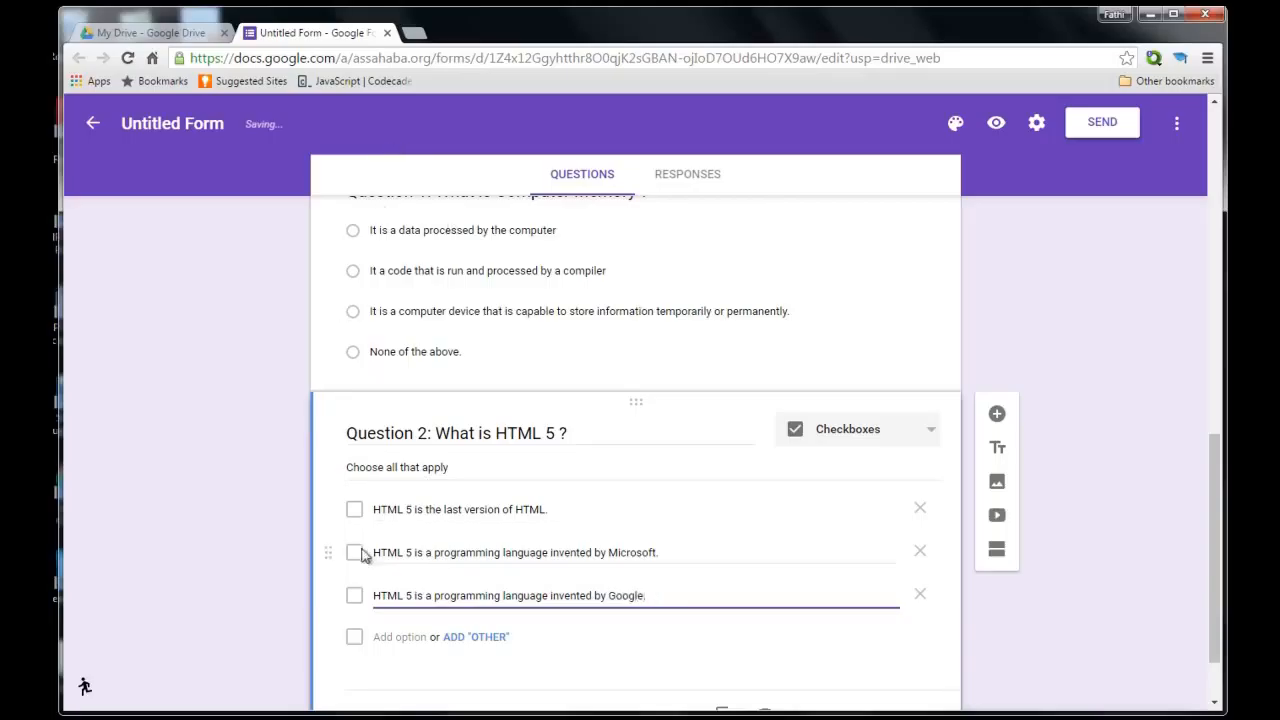
{"action": "type", "text": "."}
Add Question 2's fourth option, 'HTML 5 is a hypertext language used to structure the content of a web pag', and a fifth, 'None of the above'.
{"action": "left_click", "coordinate": [392, 640]}
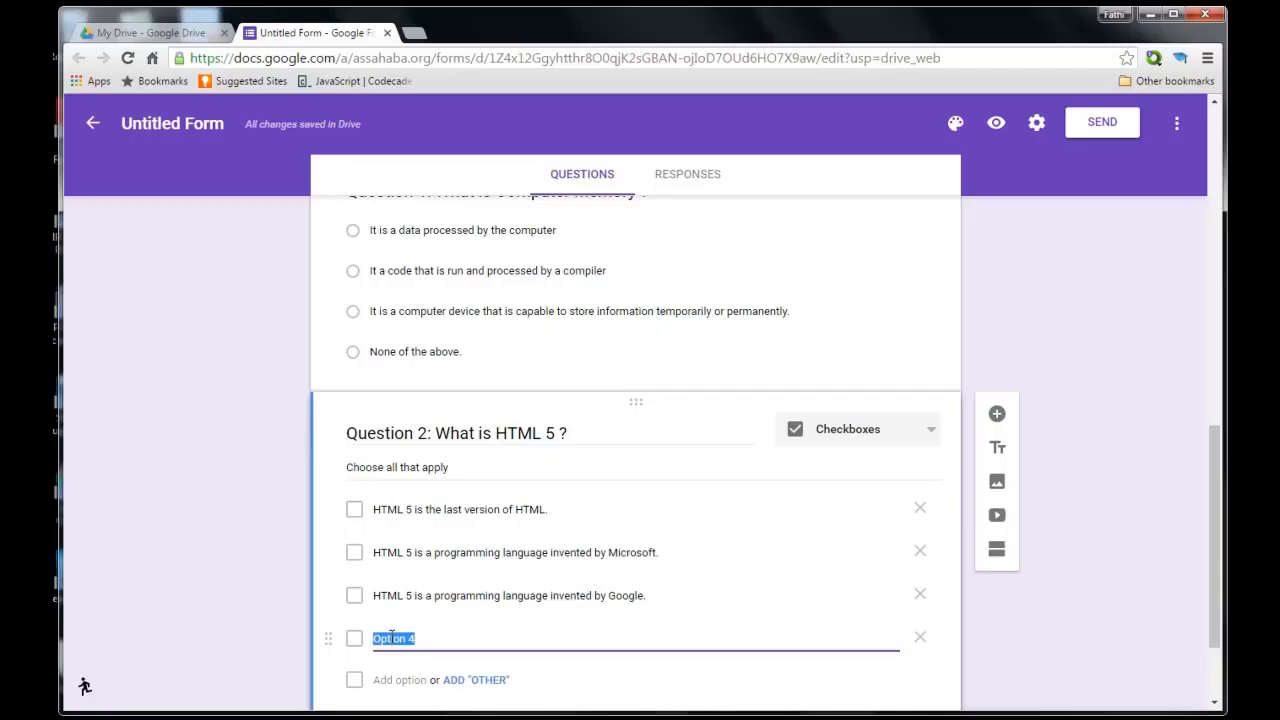
{"action": "type", "text": "HTML"}
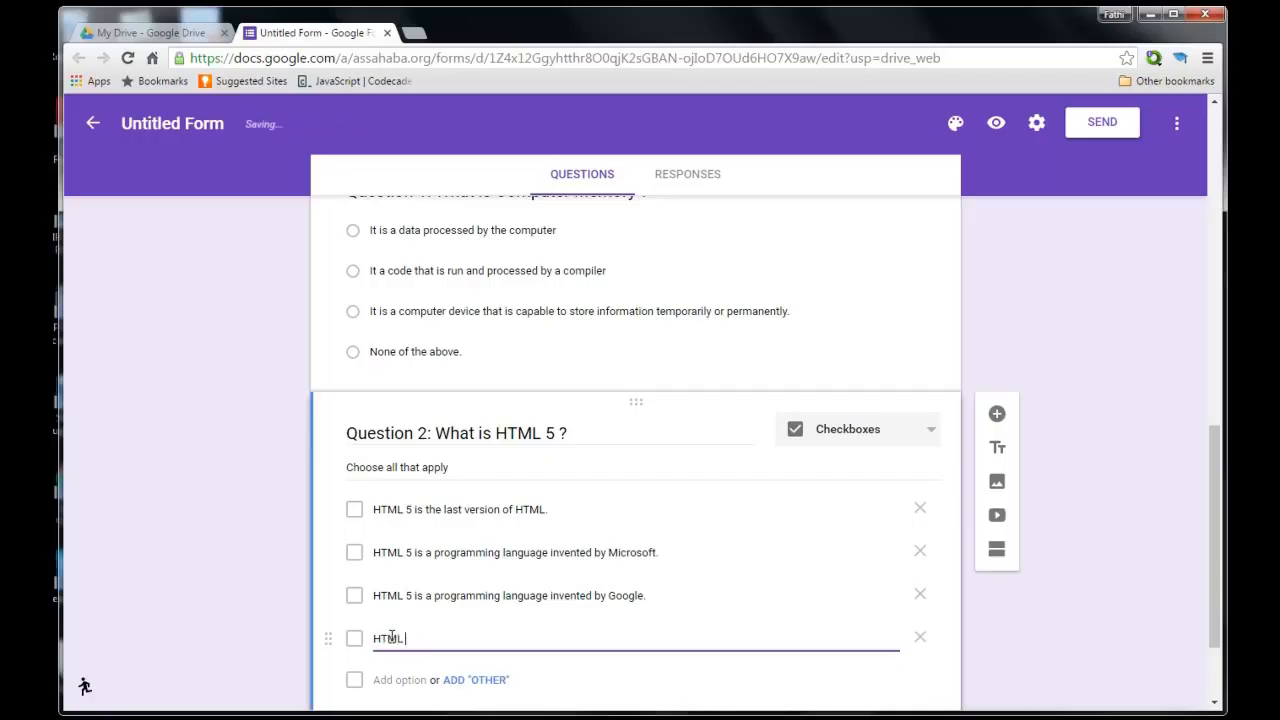
{"action": "type", "text": " 5 is a hyper"}
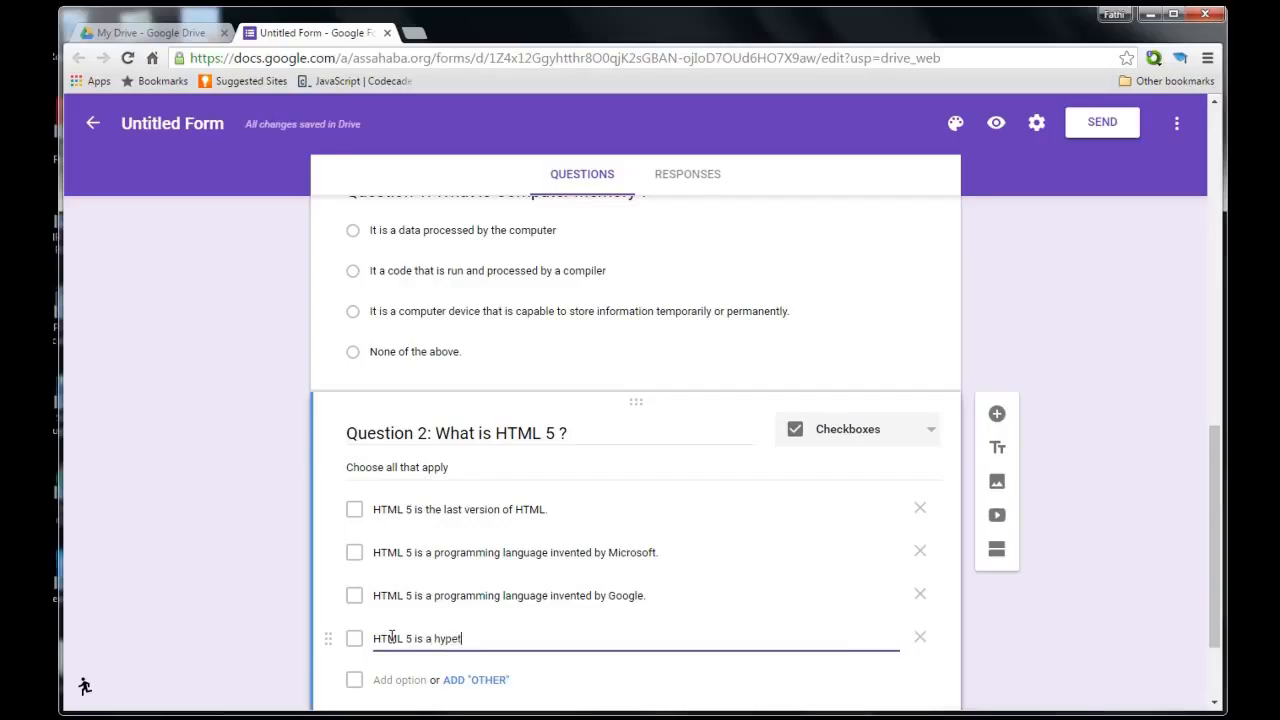
{"action": "type", "text": "text la"}
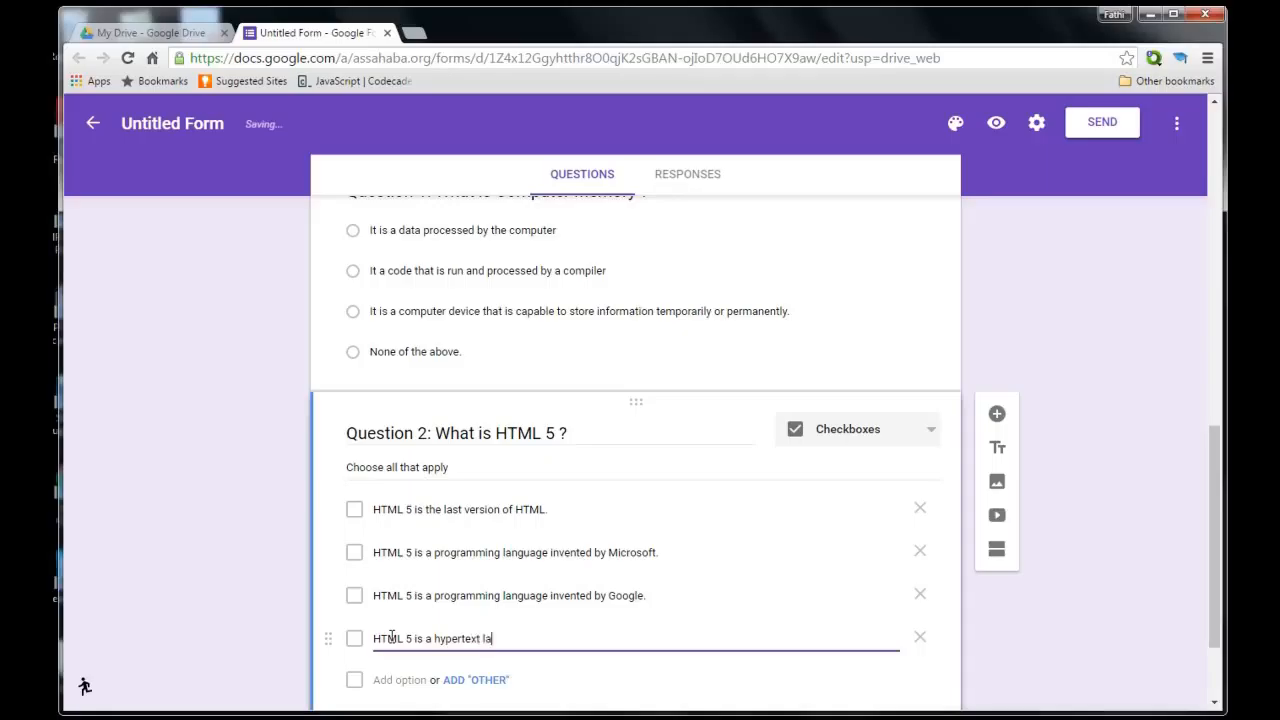
{"action": "type", "text": "nguage used to "}
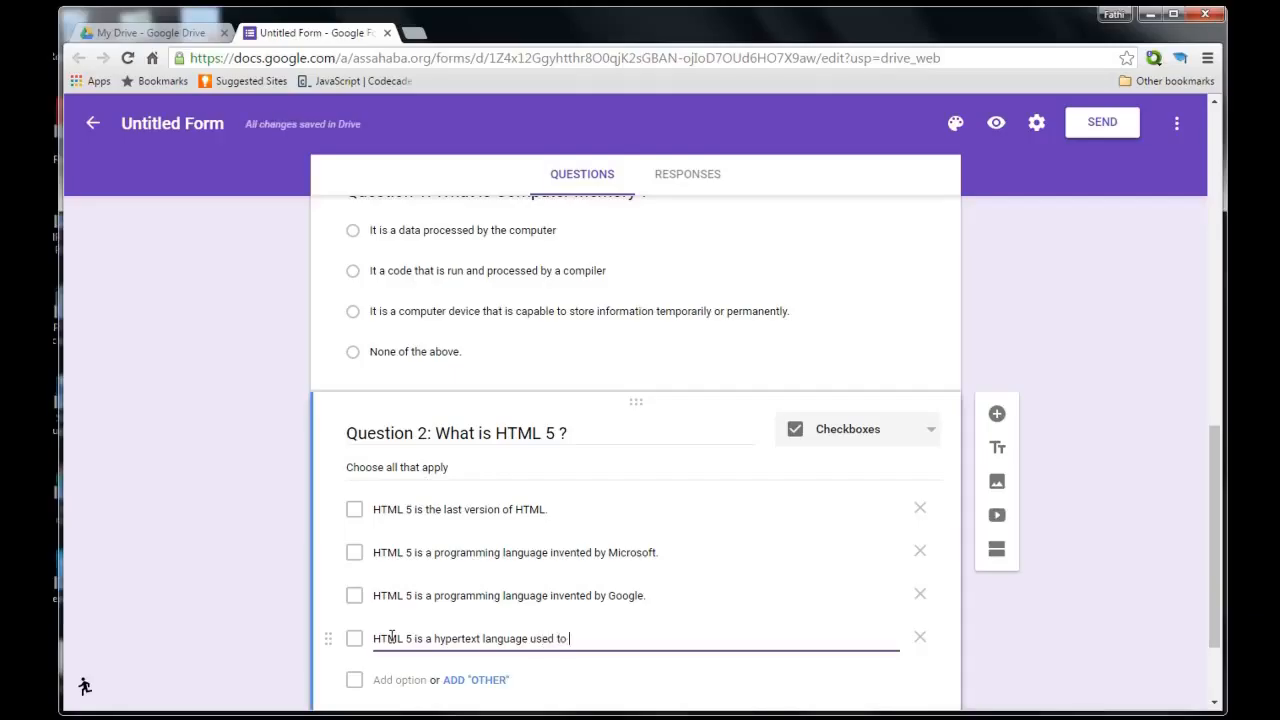
{"action": "type", "text": "structure "}
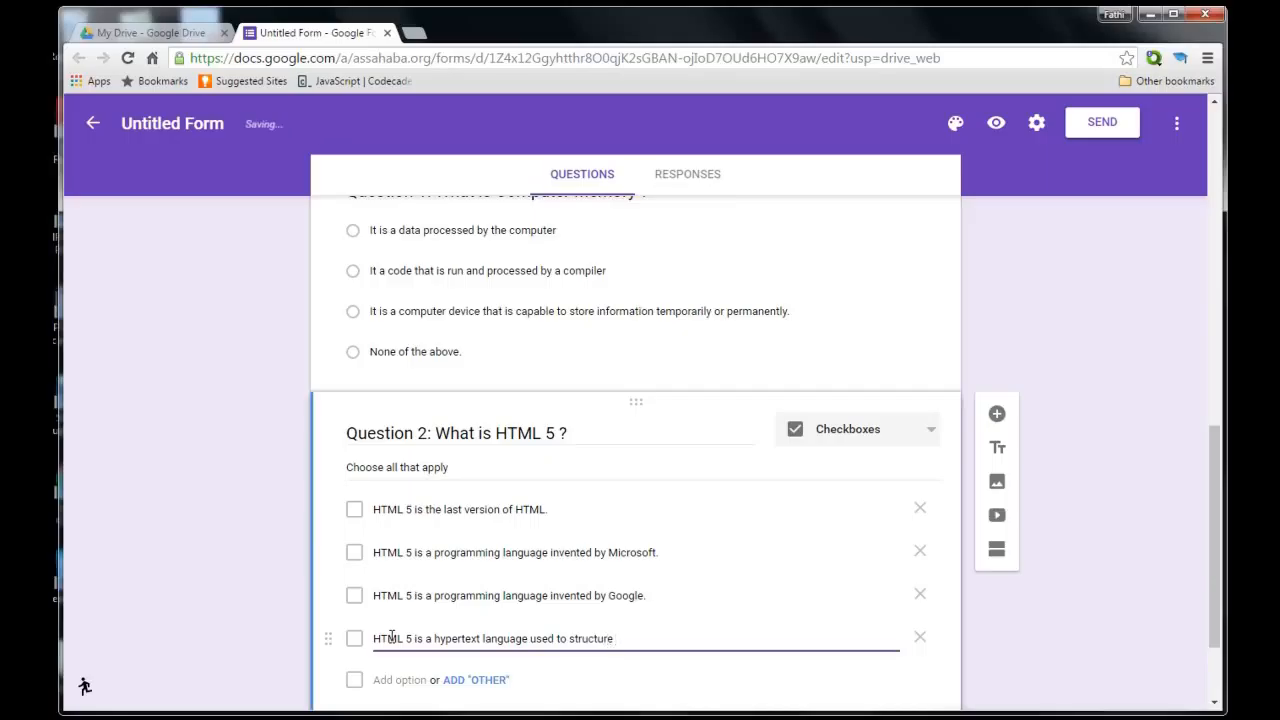
{"action": "type", "text": "the conten"}
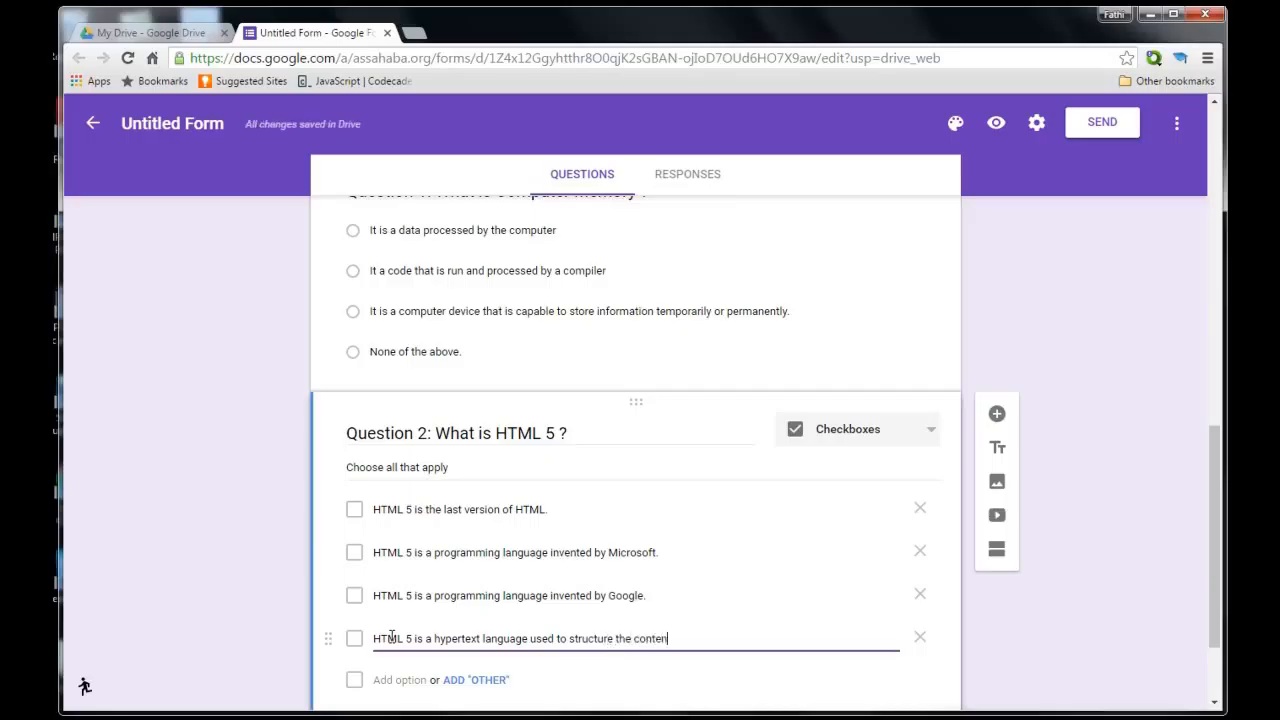
{"action": "type", "text": "t "}
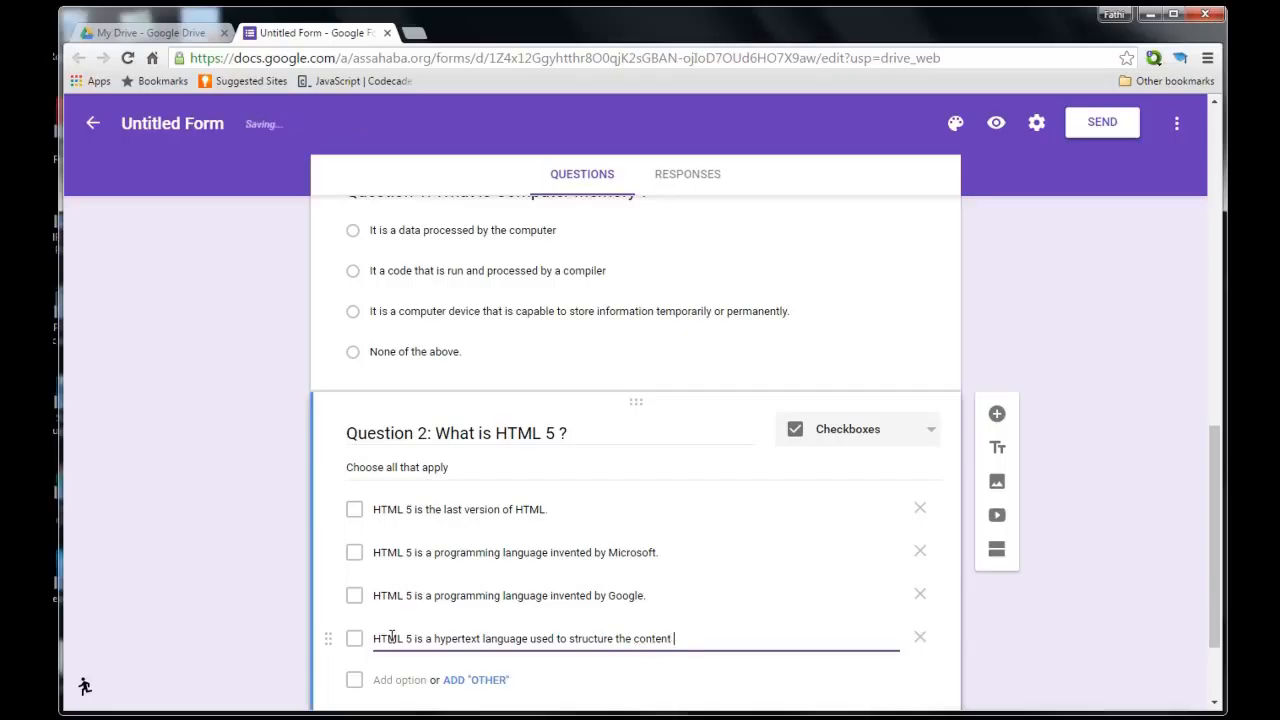
{"action": "type", "text": "of a web page"}
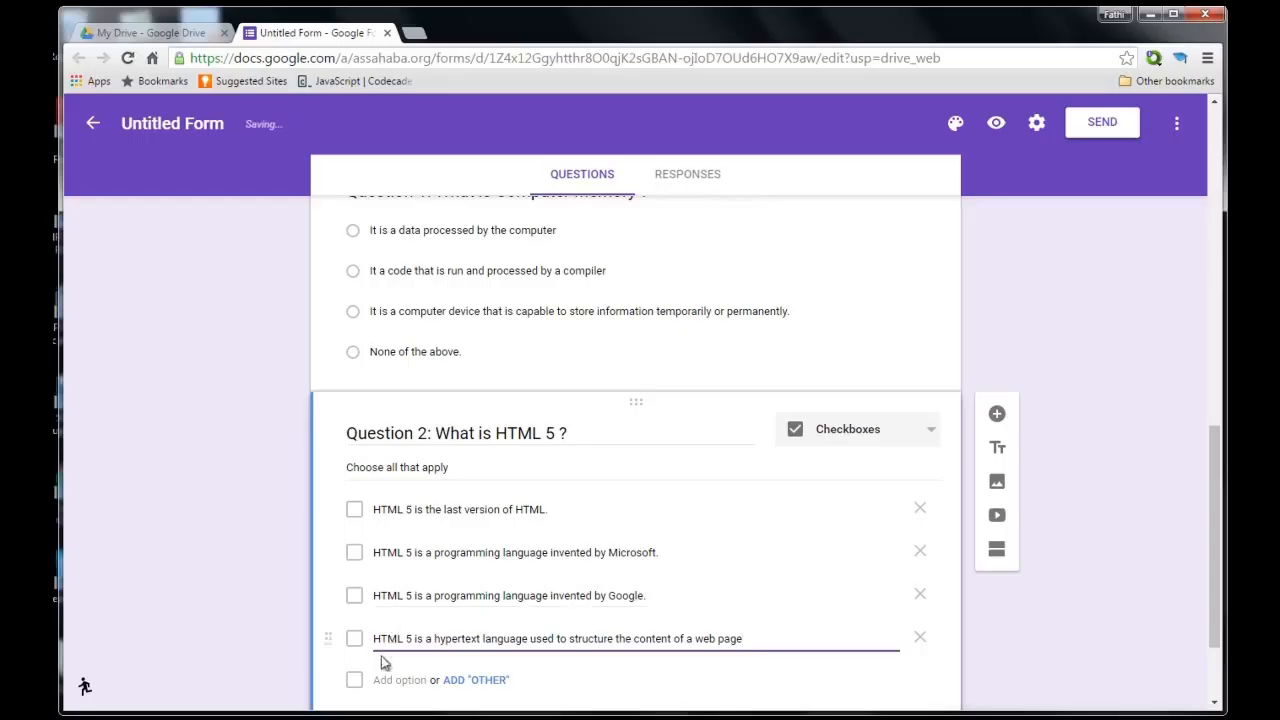
{"action": "left_click", "coordinate": [385, 680]}
{"action": "type", "text": "Non"}
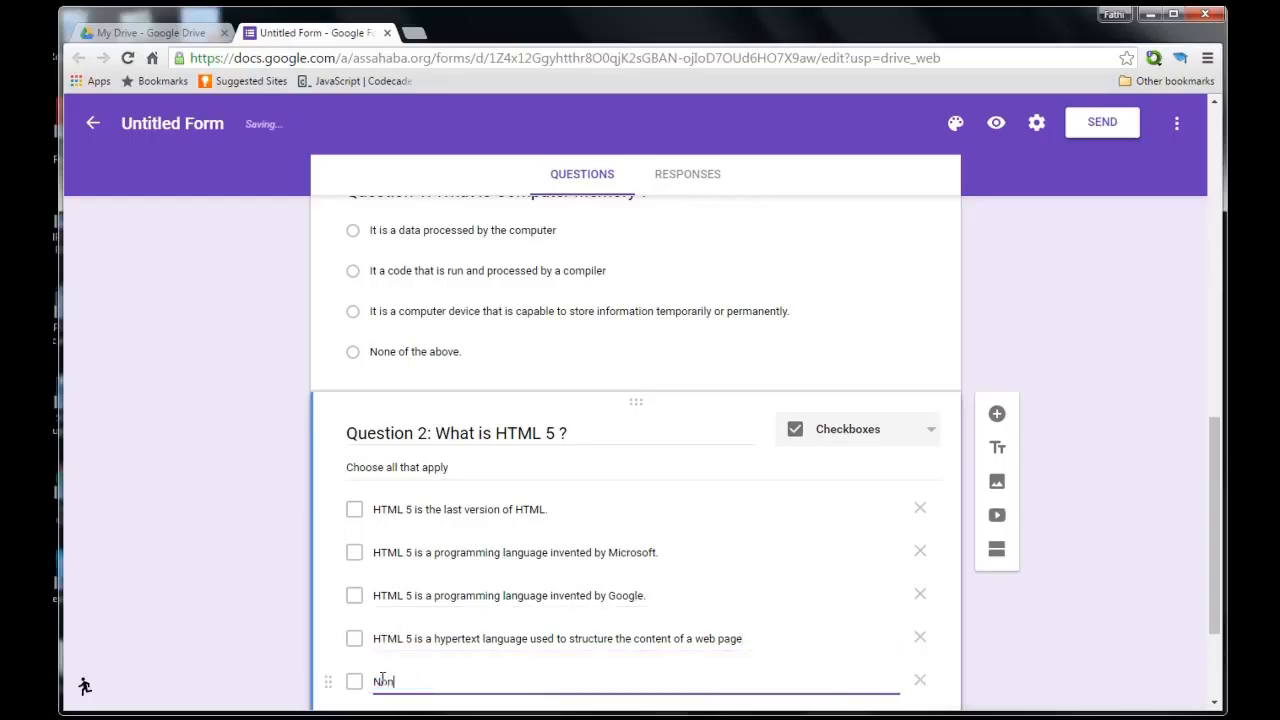
{"action": "type", "text": "e of the above"}
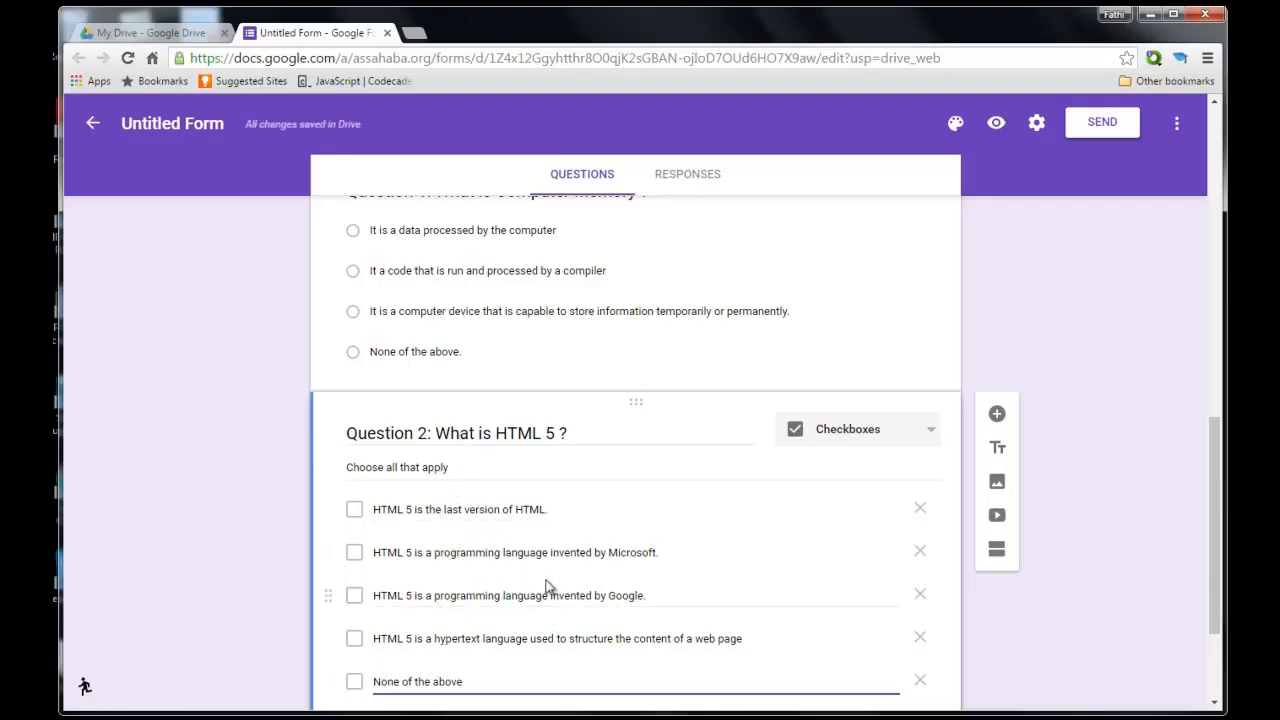
Scroll back up and select Question 1 to review its settings.
{"action": "scroll", "coordinate": [549, 586], "scroll_direction": "down", "scroll_amount": 2}
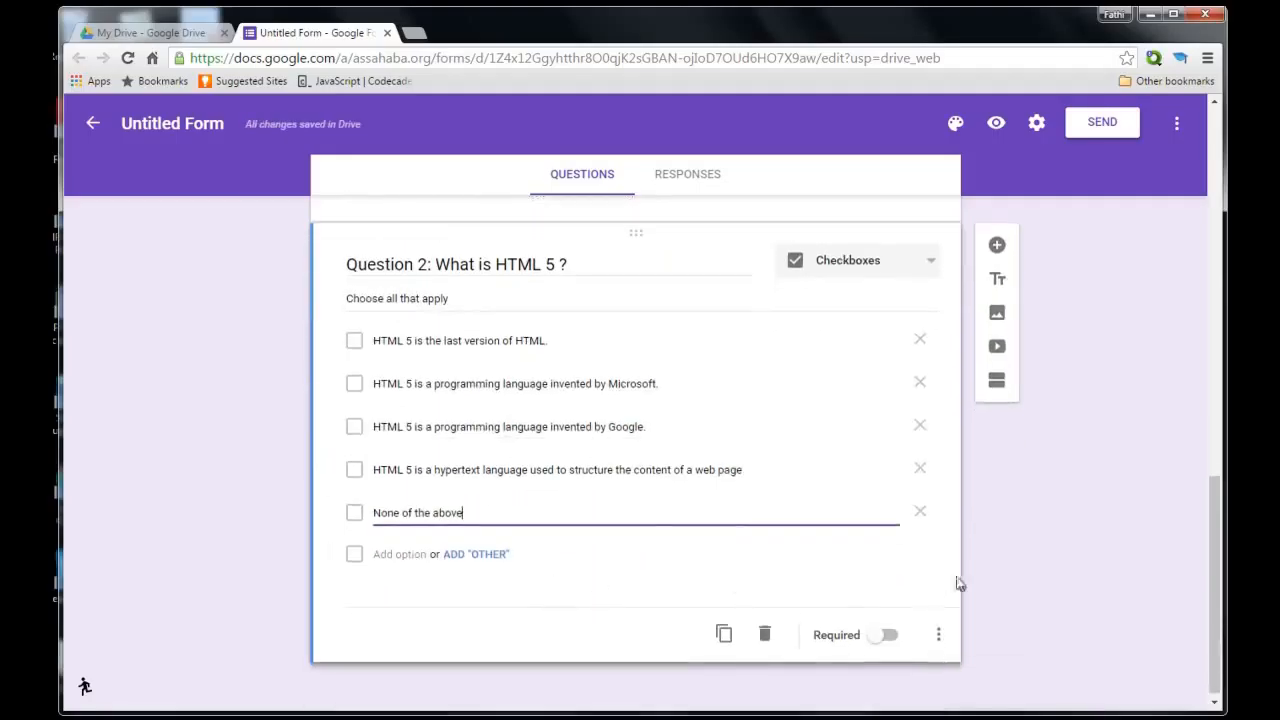
{"action": "scroll", "coordinate": [1045, 584], "scroll_direction": "up", "scroll_amount": 2}
{"action": "scroll", "coordinate": [1045, 584], "scroll_direction": "up", "scroll_amount": 1}
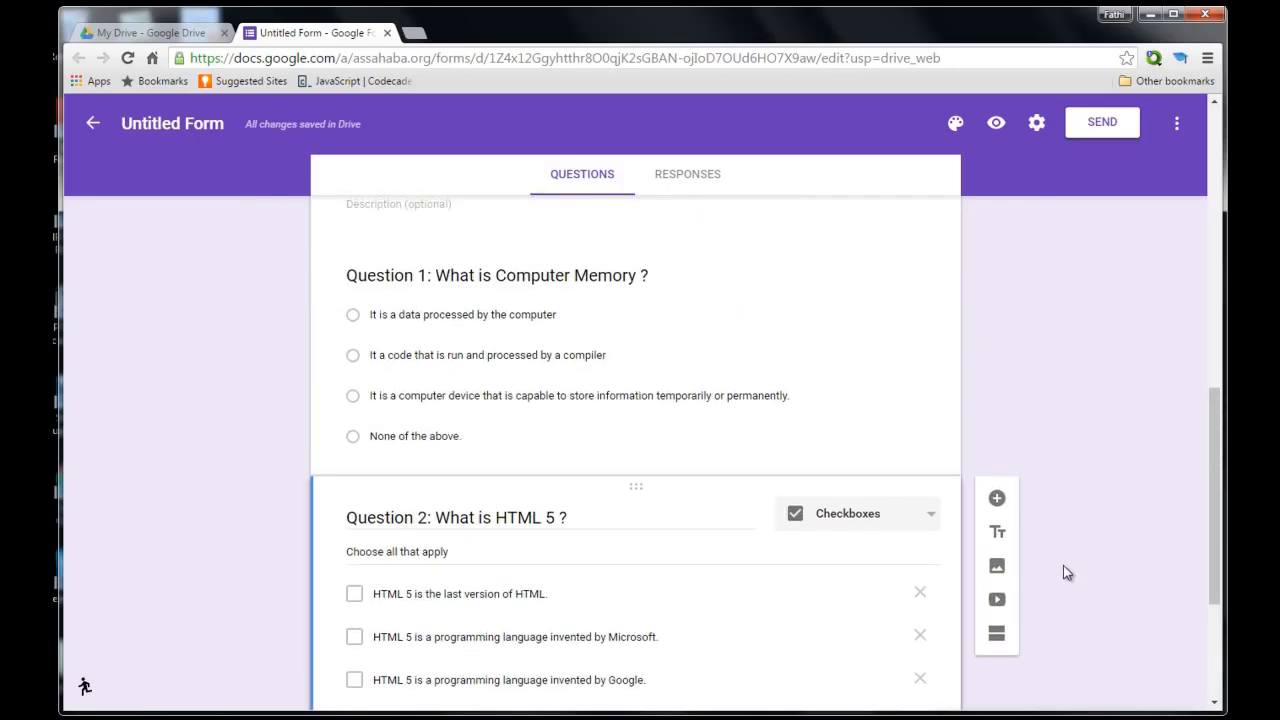
{"action": "scroll", "coordinate": [1064, 566], "scroll_direction": "down", "scroll_amount": 2}
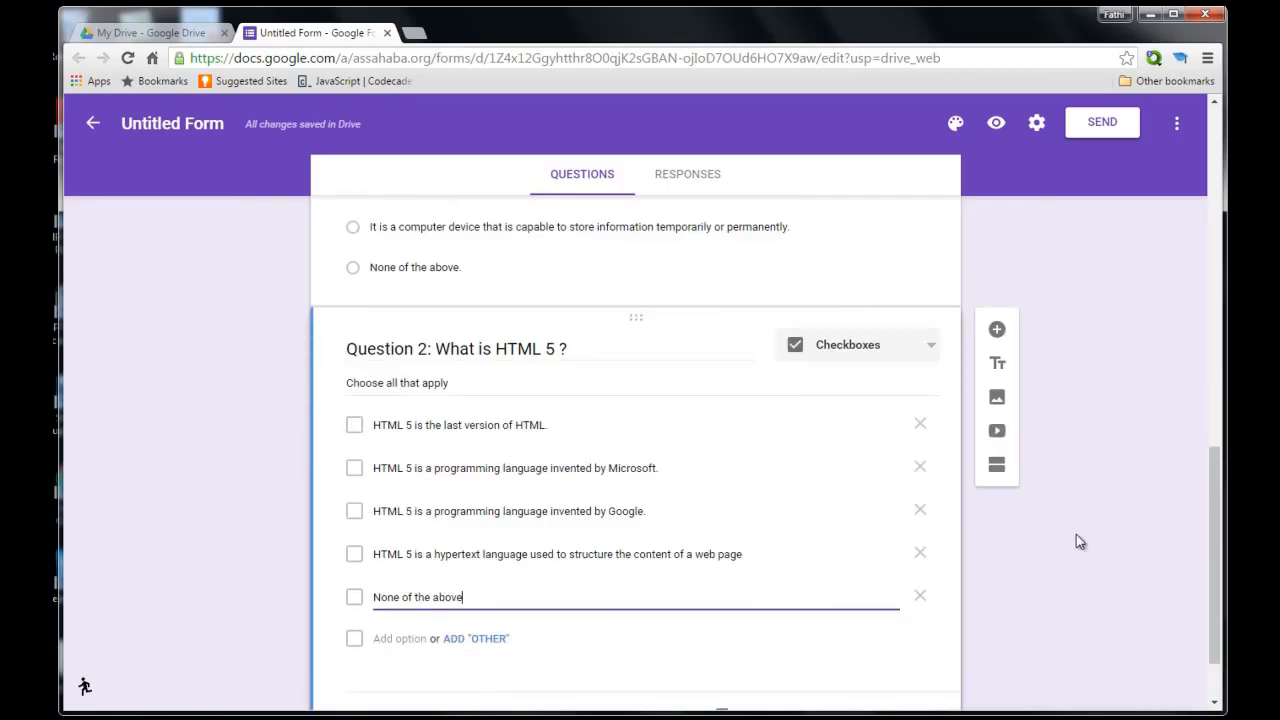
{"action": "scroll", "coordinate": [1076, 537], "scroll_direction": "up", "scroll_amount": 4}
{"action": "scroll", "coordinate": [1076, 537], "scroll_direction": "down", "scroll_amount": 2}
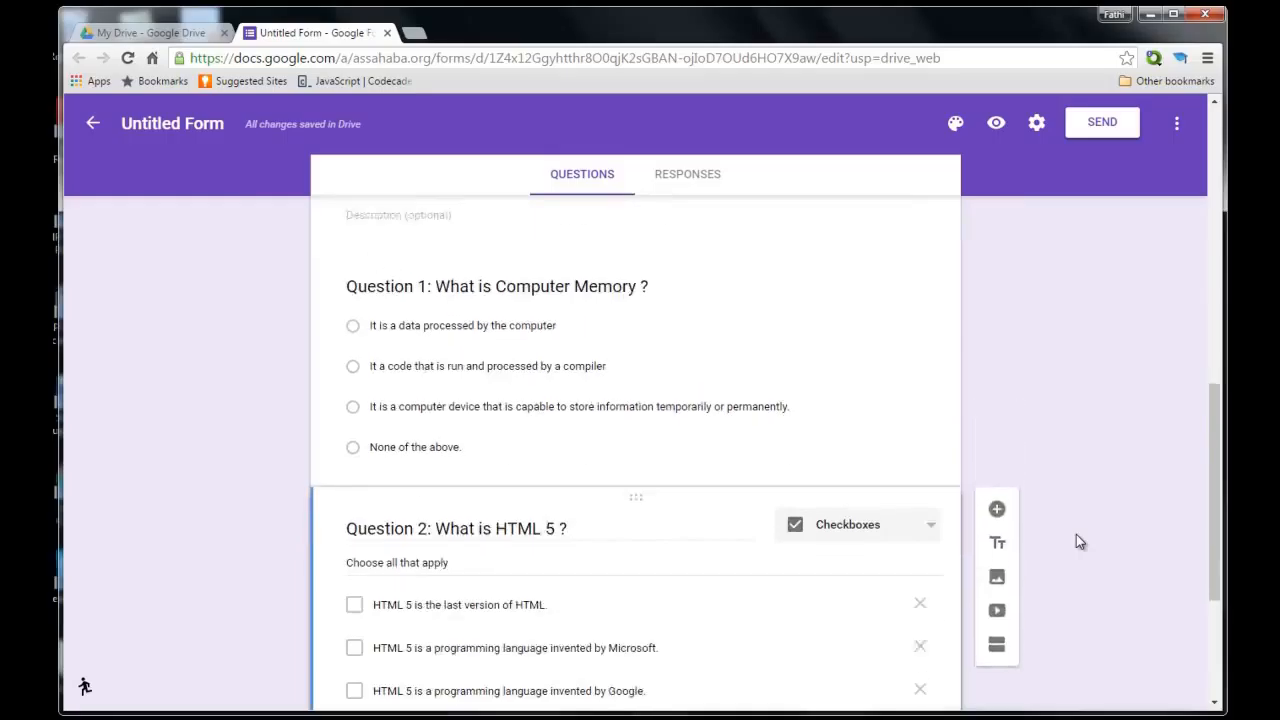
{"action": "scroll", "coordinate": [1076, 536], "scroll_direction": "up", "scroll_amount": 1}
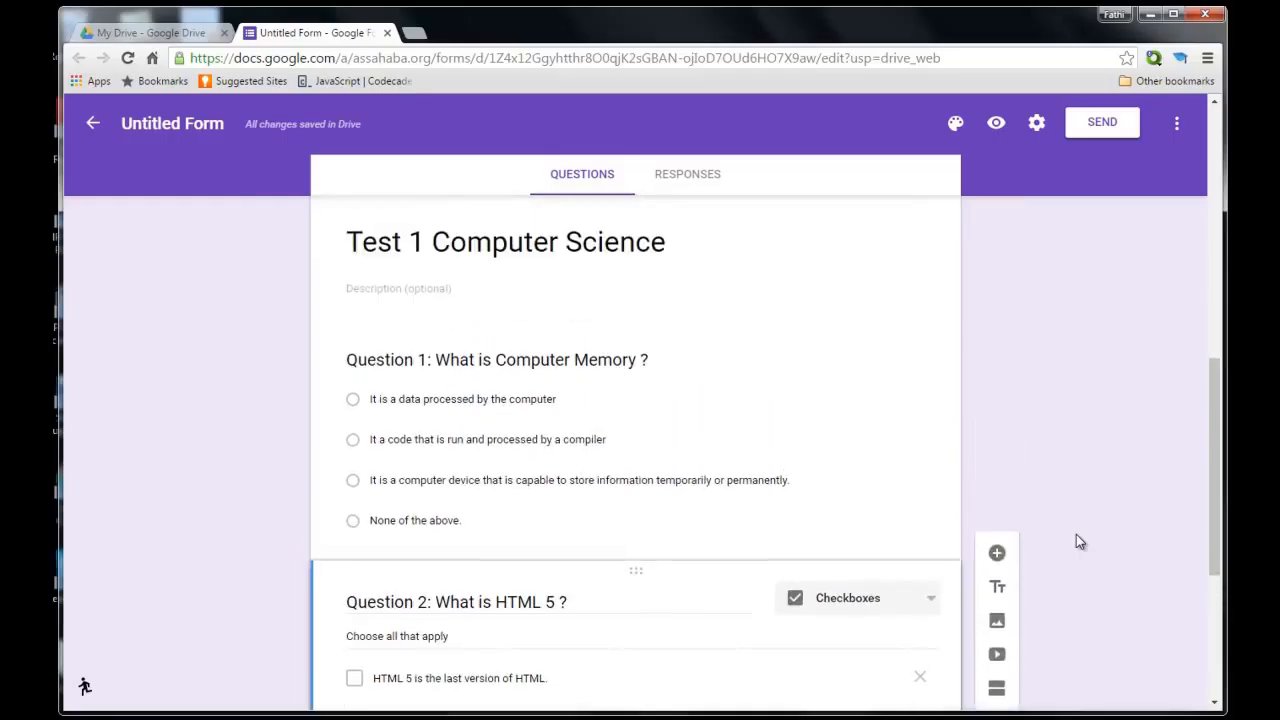
{"action": "left_click", "coordinate": [854, 524]}
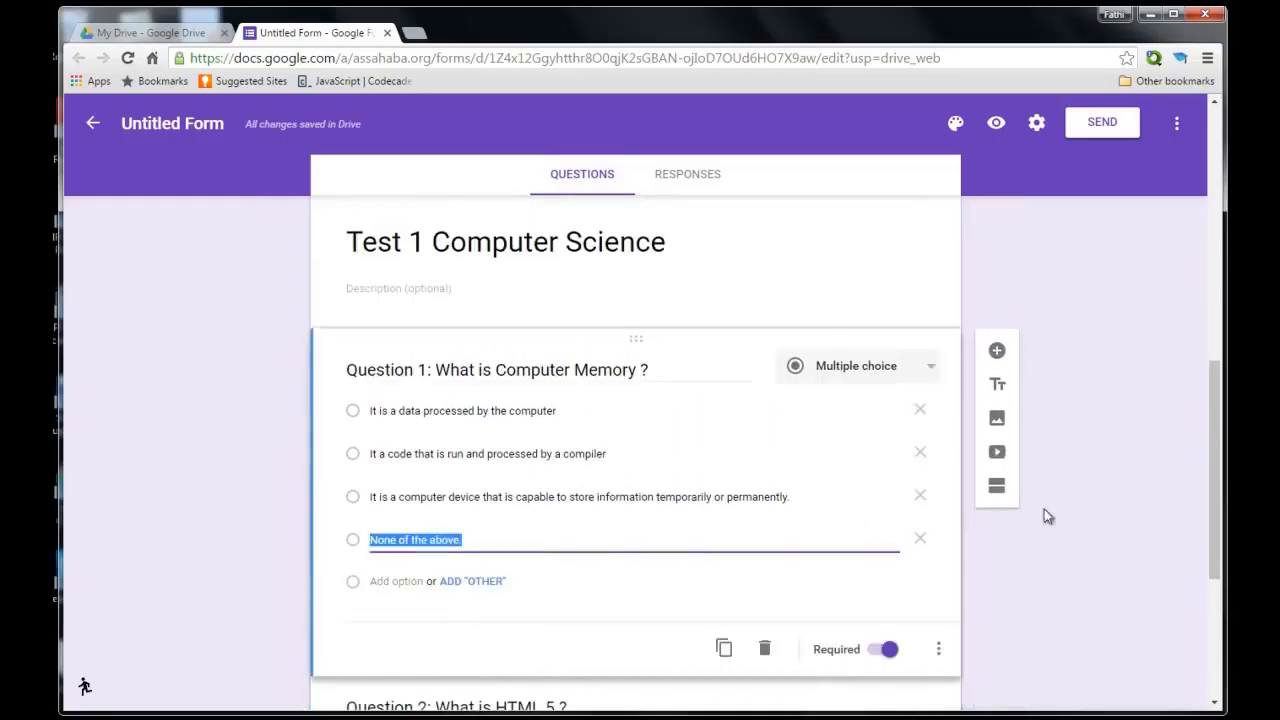
Switch on the Required toggle for Question 2.
{"action": "scroll", "coordinate": [1016, 540], "scroll_direction": "down", "scroll_amount": 3}
{"action": "scroll", "coordinate": [866, 571], "scroll_direction": "down", "scroll_amount": 1}
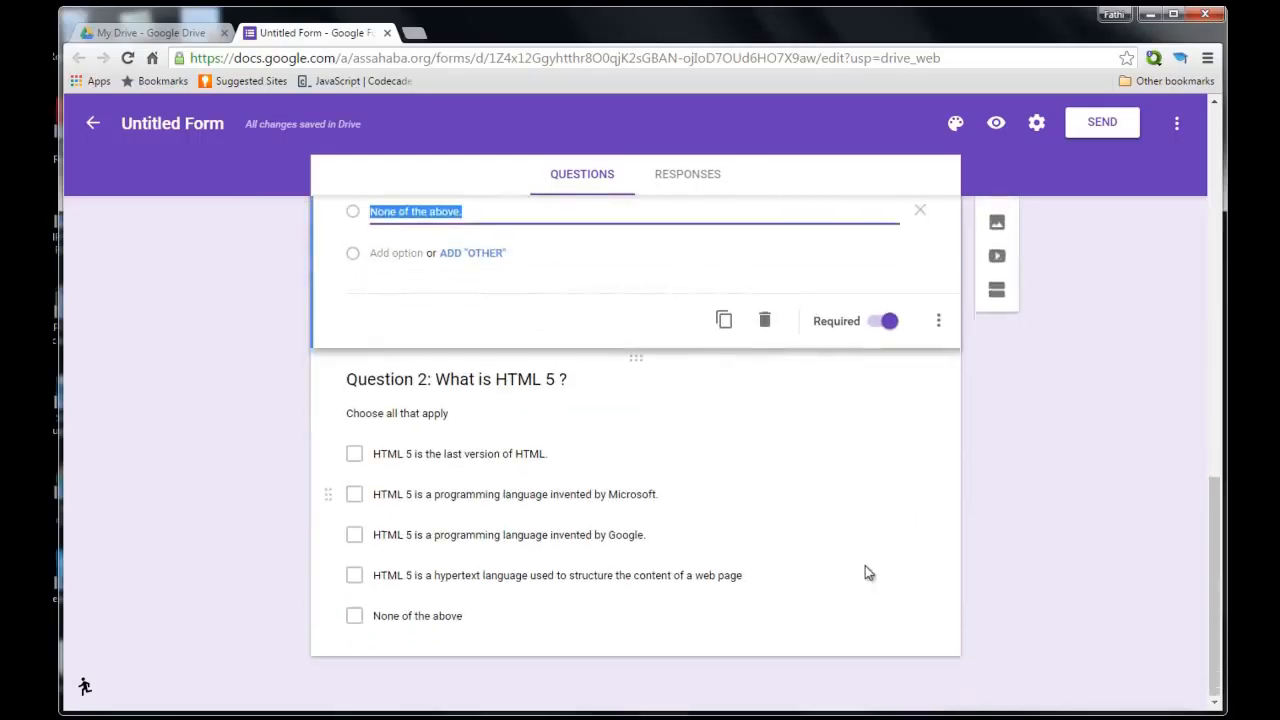
{"action": "left_click", "coordinate": [826, 592]}
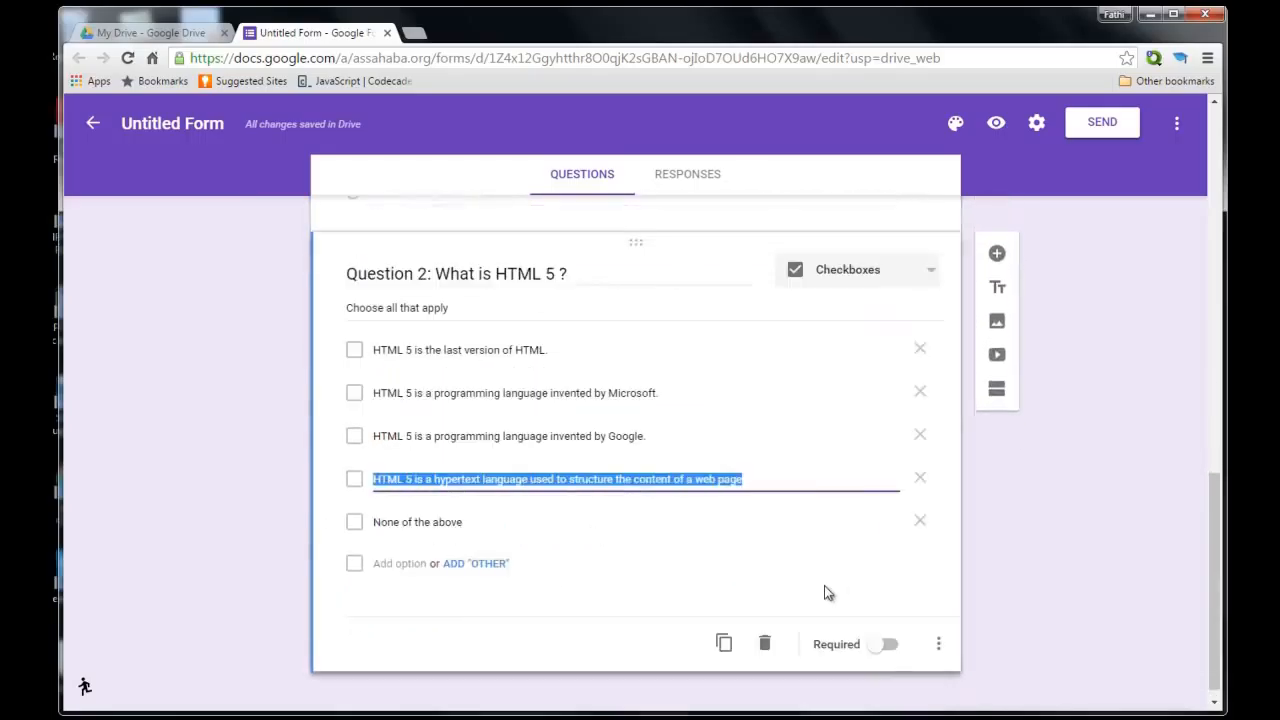
{"action": "left_click", "coordinate": [887, 646]}
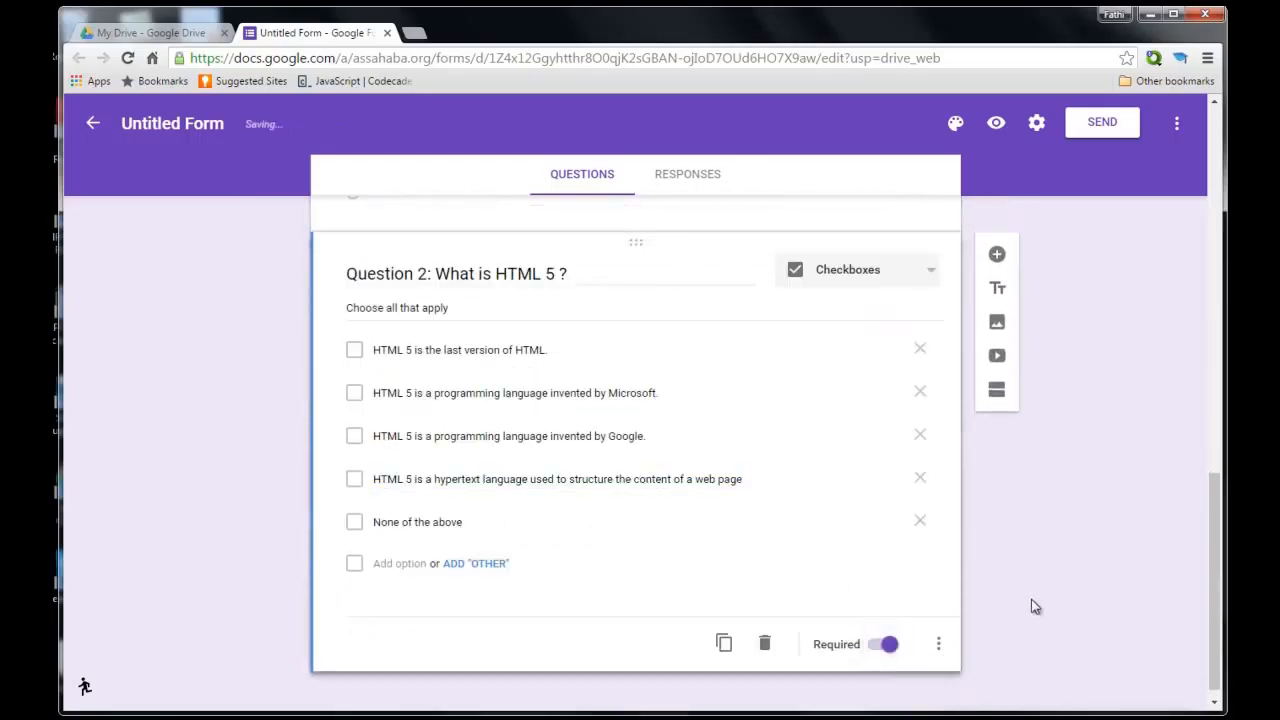
{"action": "scroll", "coordinate": [1032, 599], "scroll_direction": "up", "scroll_amount": 10}
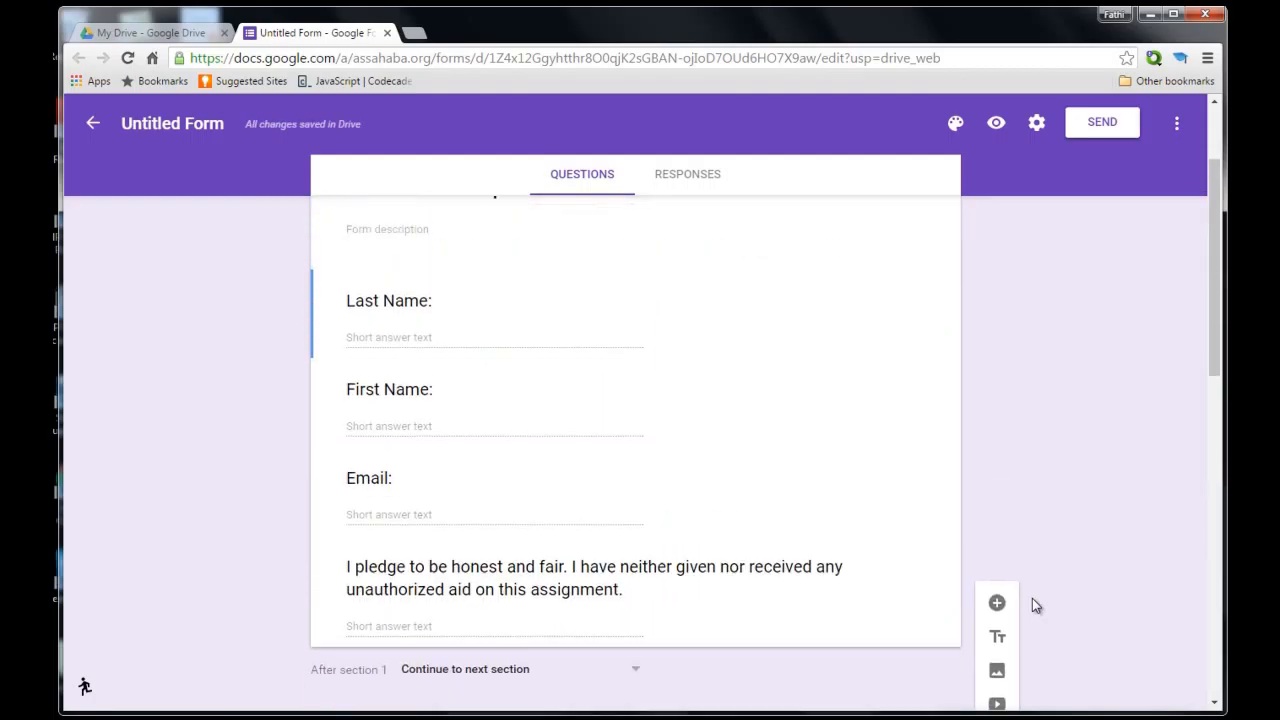
Preview the form and enter the respondent's last name, first name and e-mail address.
{"action": "left_click", "coordinate": [996, 123]}
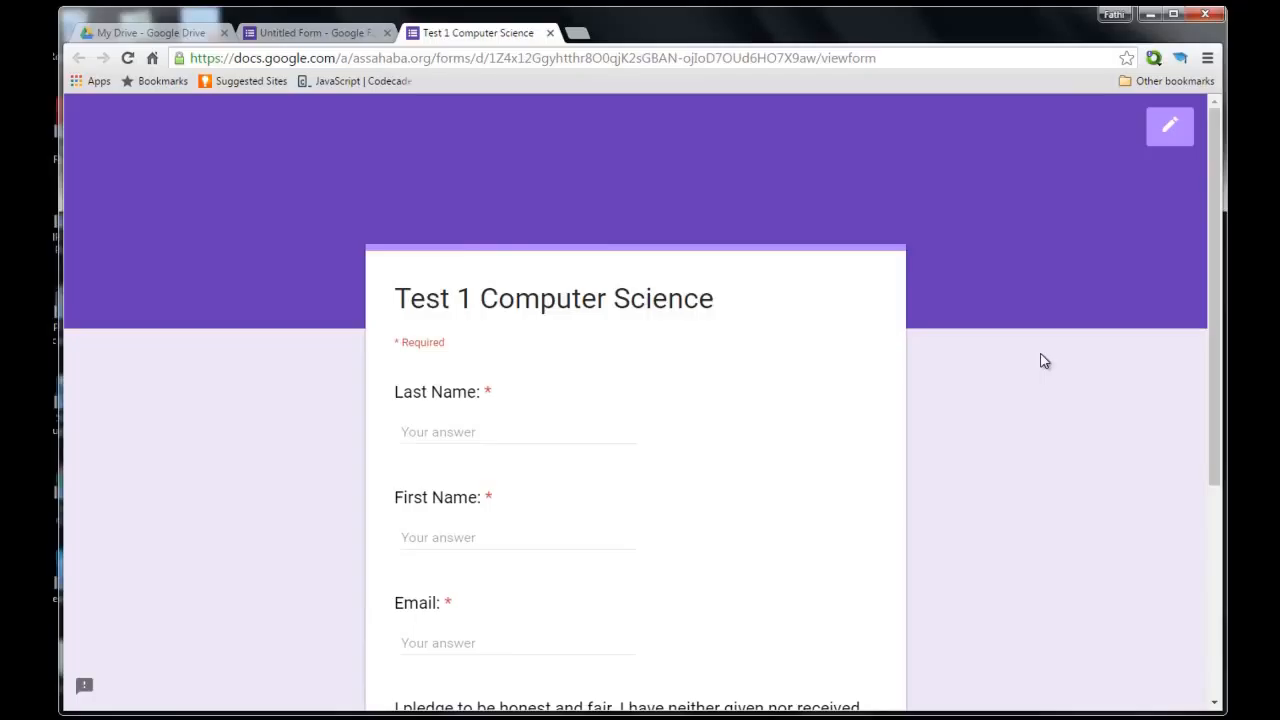
{"action": "left_click", "coordinate": [526, 430]}
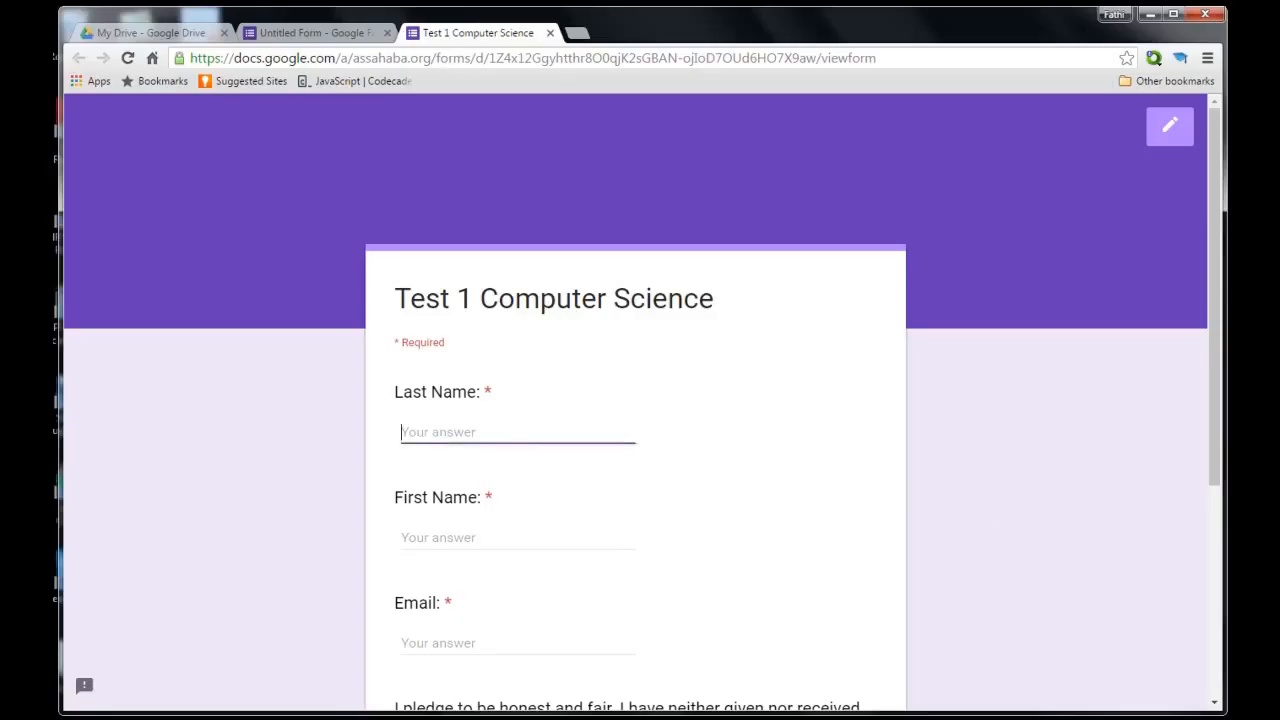
{"action": "key", "text": "Tab"}
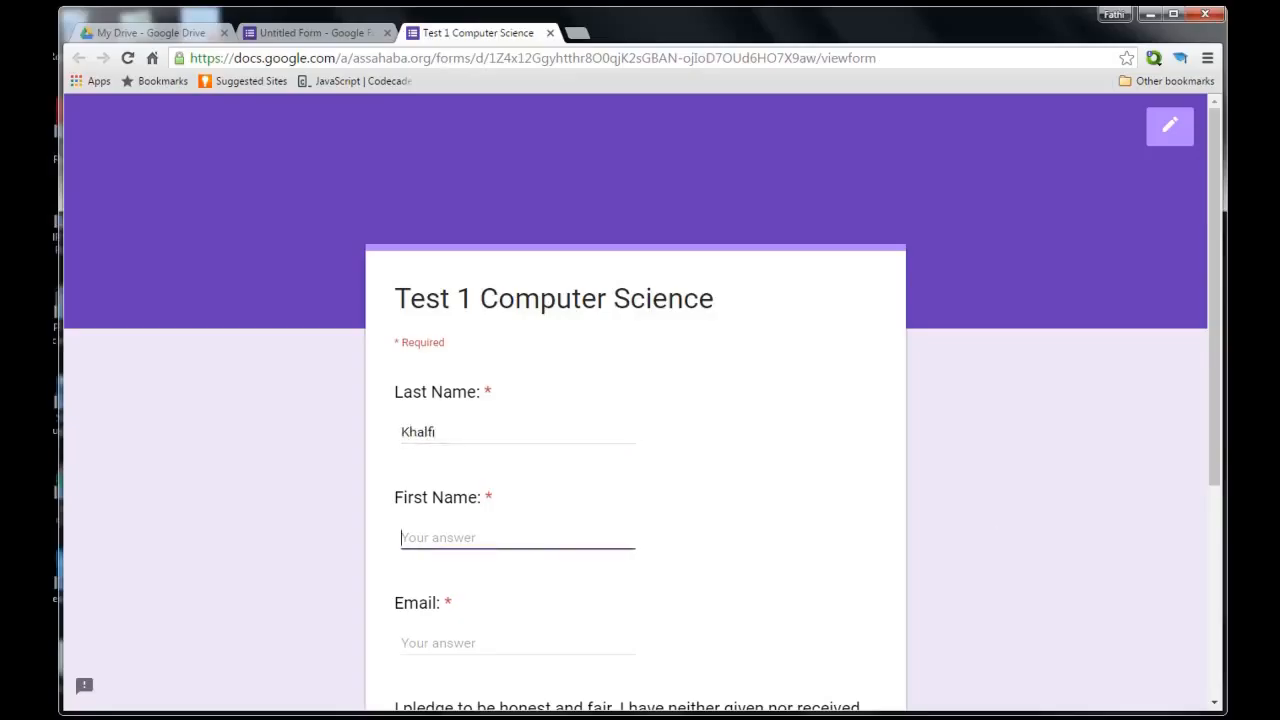
{"action": "key", "text": "Tab"}
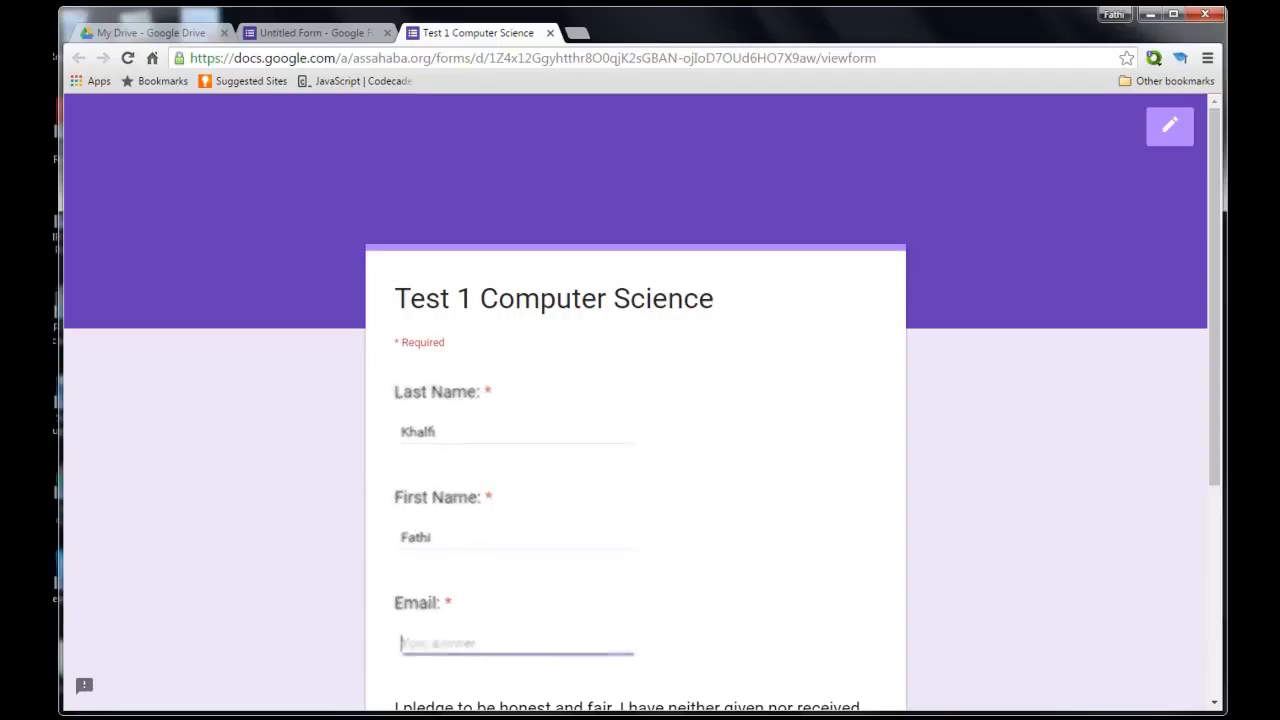
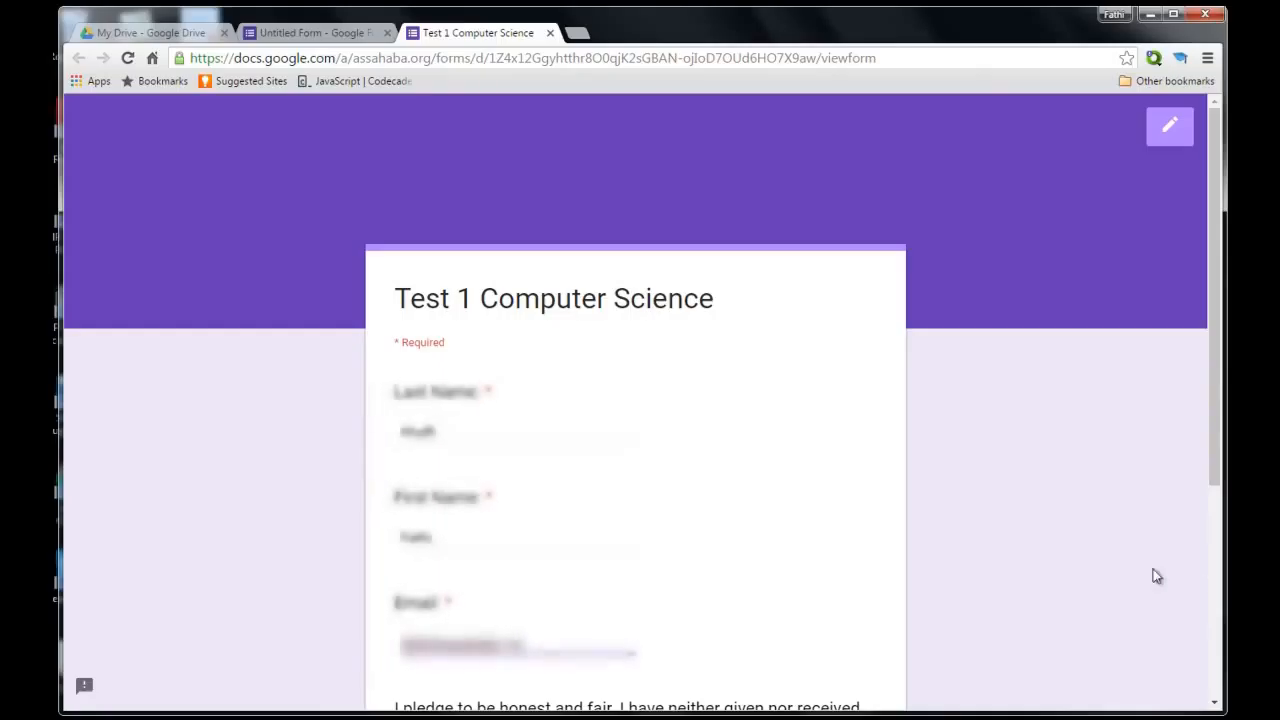
Enter the respondent's initials for the honesty pledge and continue to the questions page.
{"action": "scroll", "coordinate": [1050, 603], "scroll_direction": "down", "scroll_amount": 1}
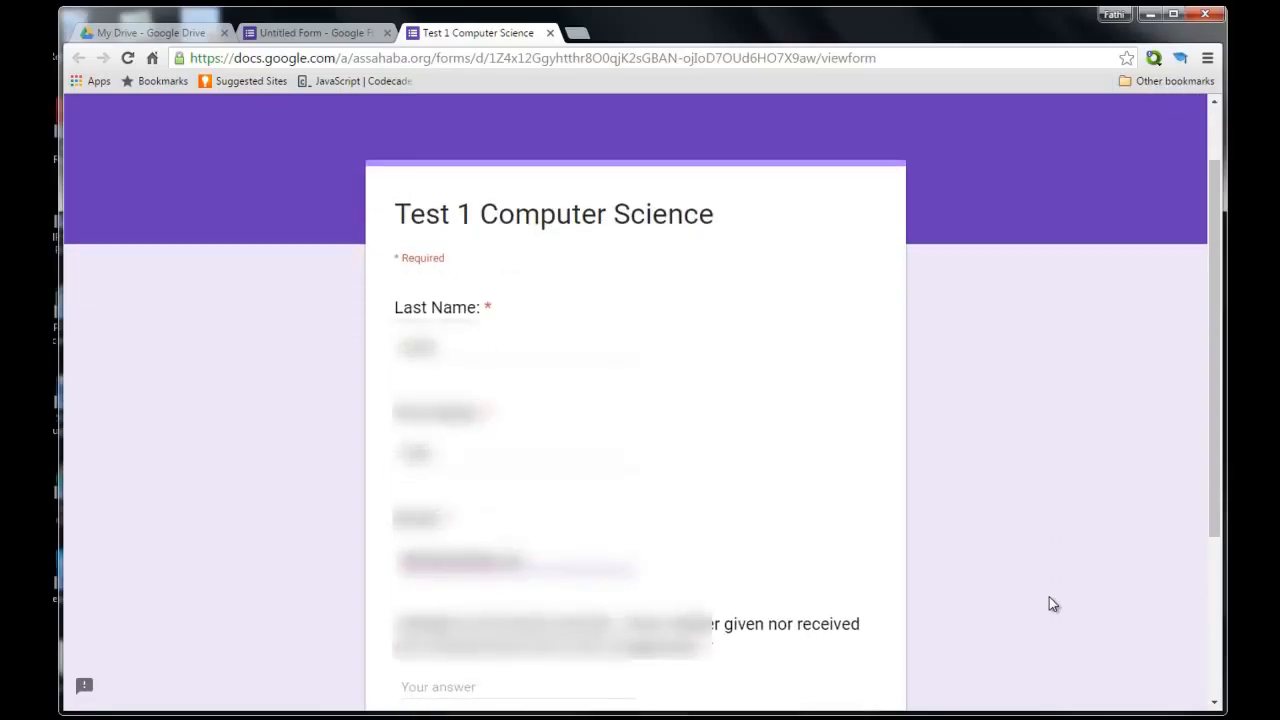
{"action": "scroll", "coordinate": [1049, 598], "scroll_direction": "down", "scroll_amount": 1}
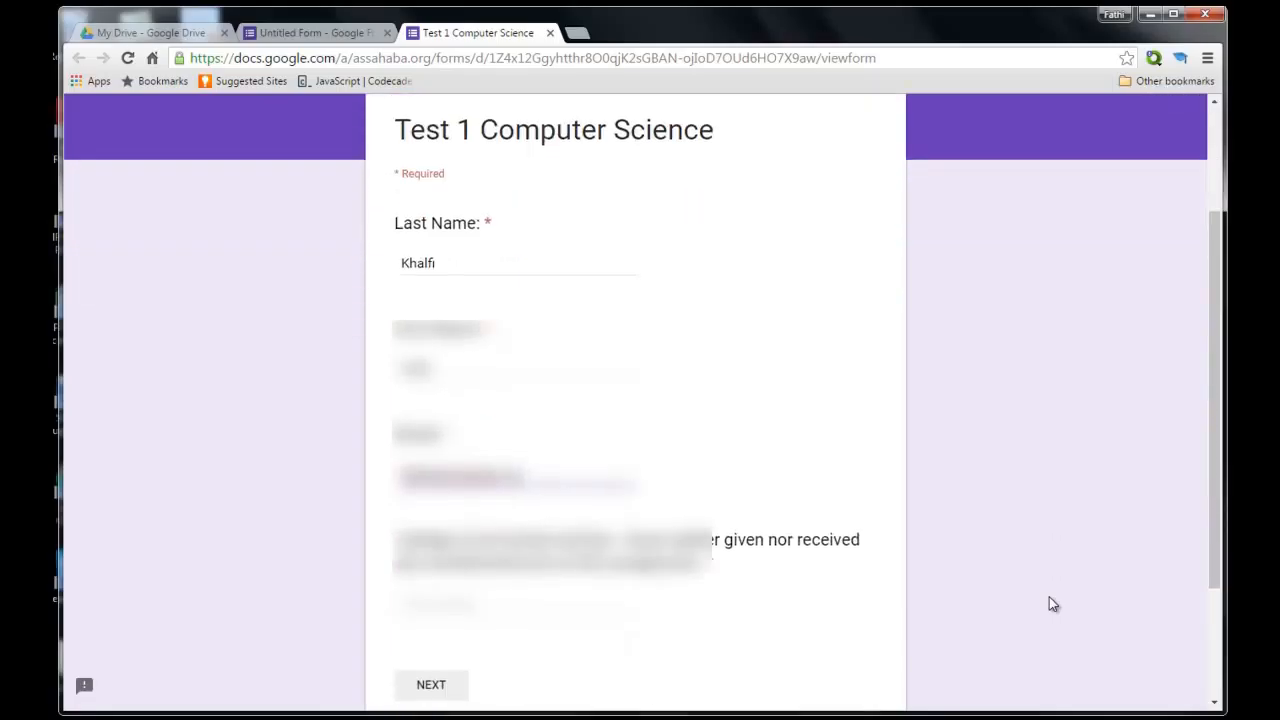
{"action": "left_click", "coordinate": [448, 603]}
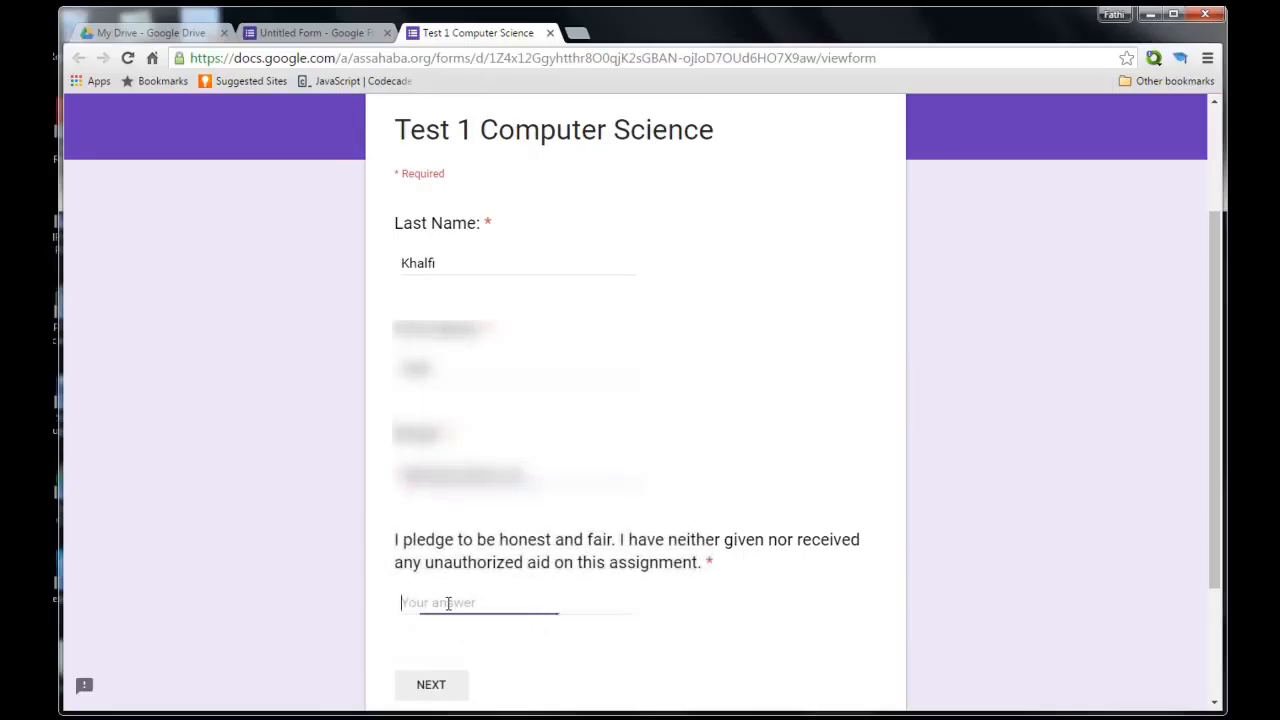
{"action": "type", "text": "F K"}
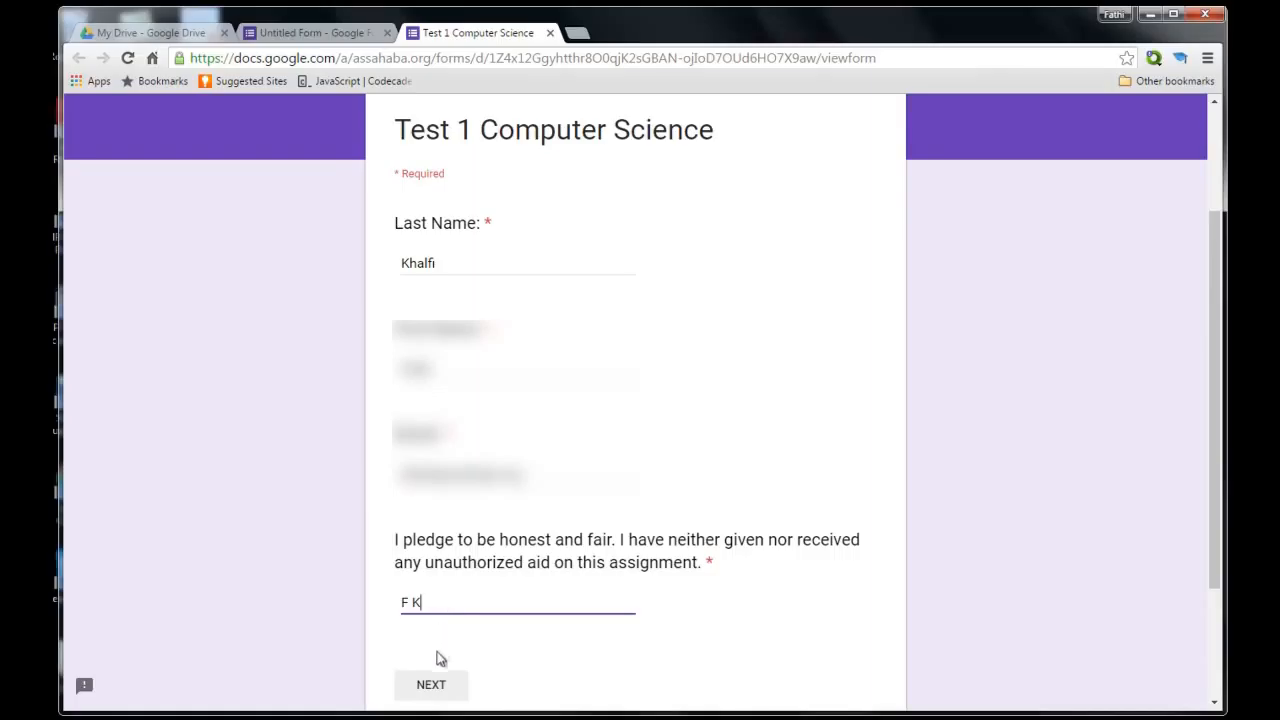
{"action": "left_click", "coordinate": [433, 685]}
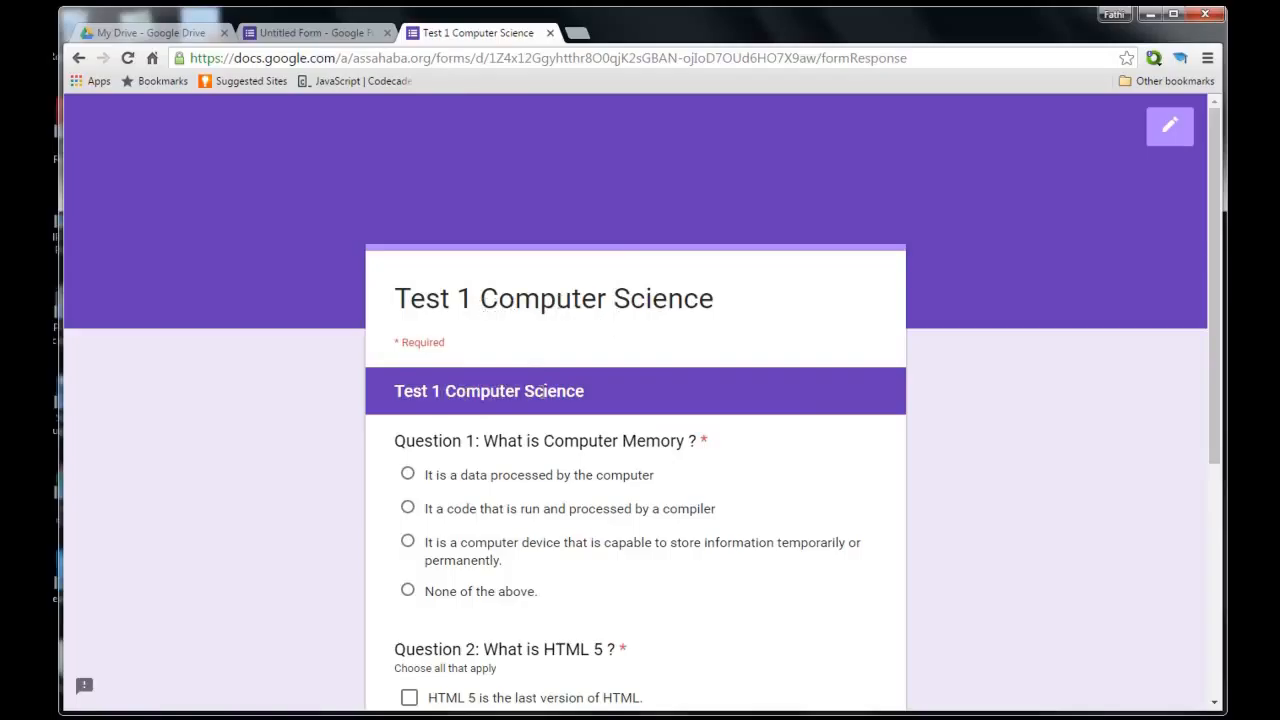
Answer Question 1 with the computer device option.
{"action": "scroll", "coordinate": [543, 392], "scroll_direction": "down", "scroll_amount": 1}
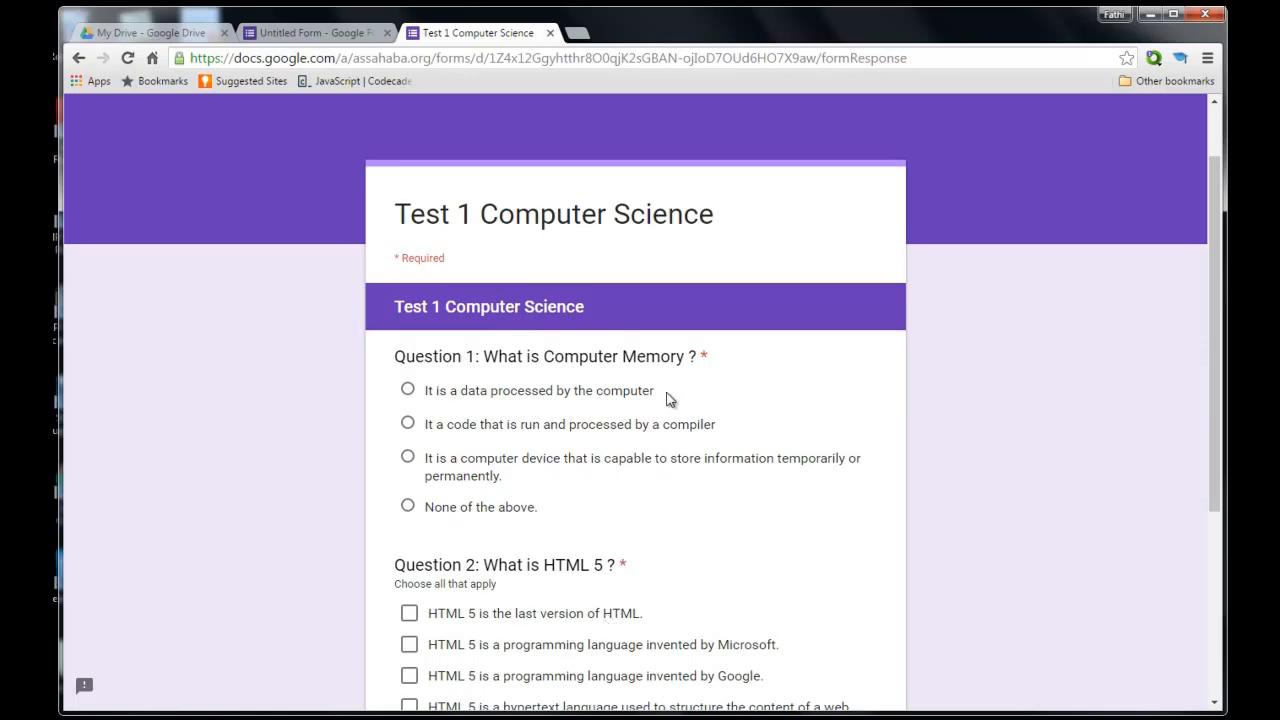
{"action": "scroll", "coordinate": [668, 383], "scroll_direction": "down", "scroll_amount": 4}
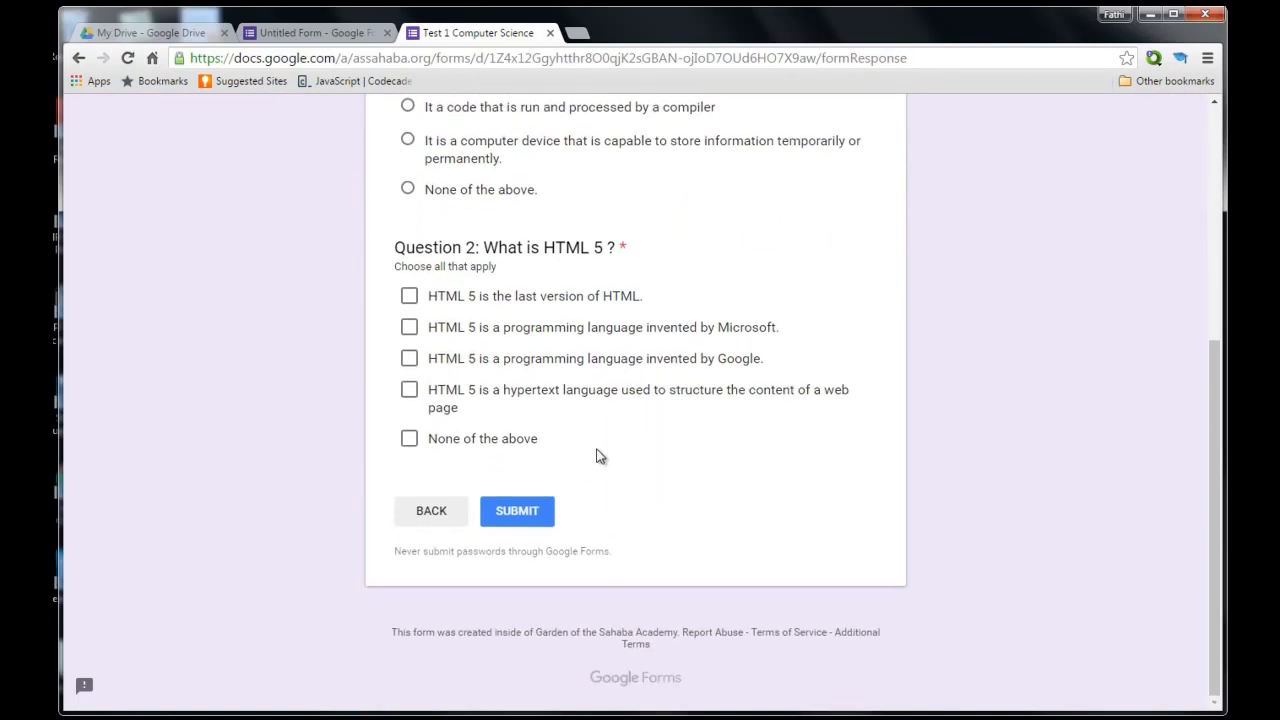
{"action": "scroll", "coordinate": [600, 452], "scroll_direction": "up", "scroll_amount": 3}
{"action": "scroll", "coordinate": [603, 447], "scroll_direction": "up", "scroll_amount": 2}
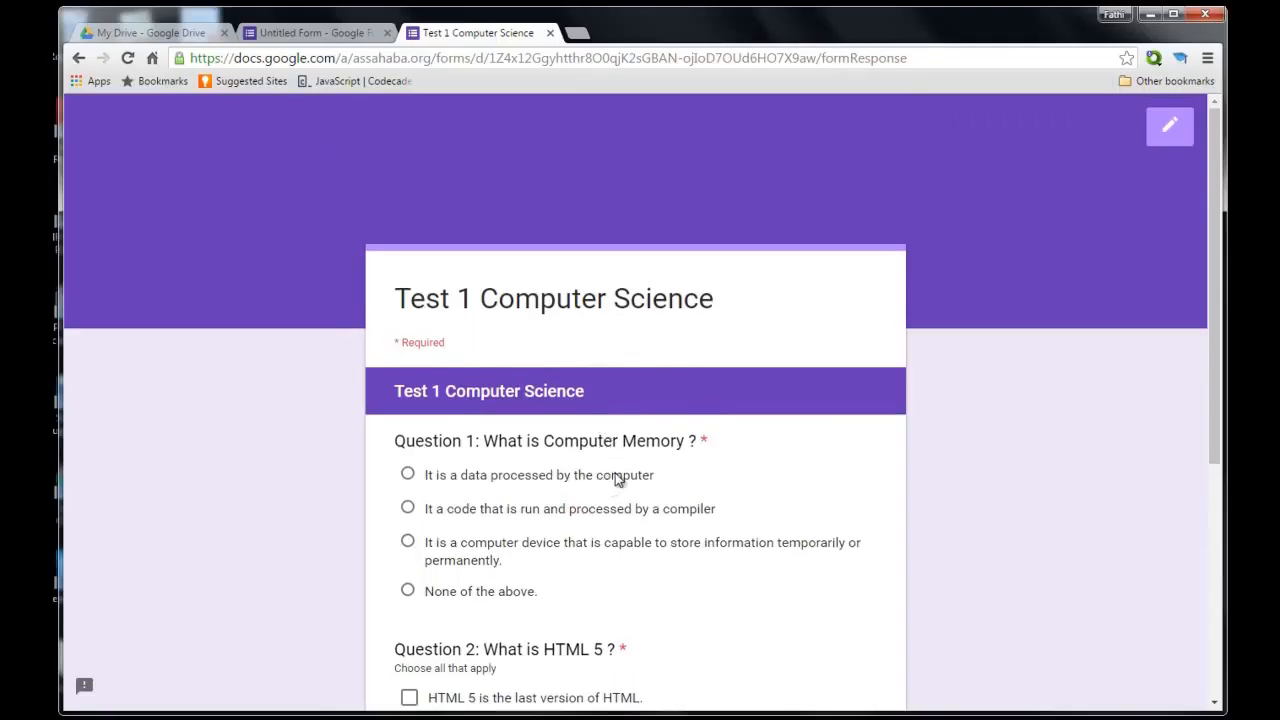
{"action": "scroll", "coordinate": [612, 480], "scroll_direction": "down", "scroll_amount": 1}
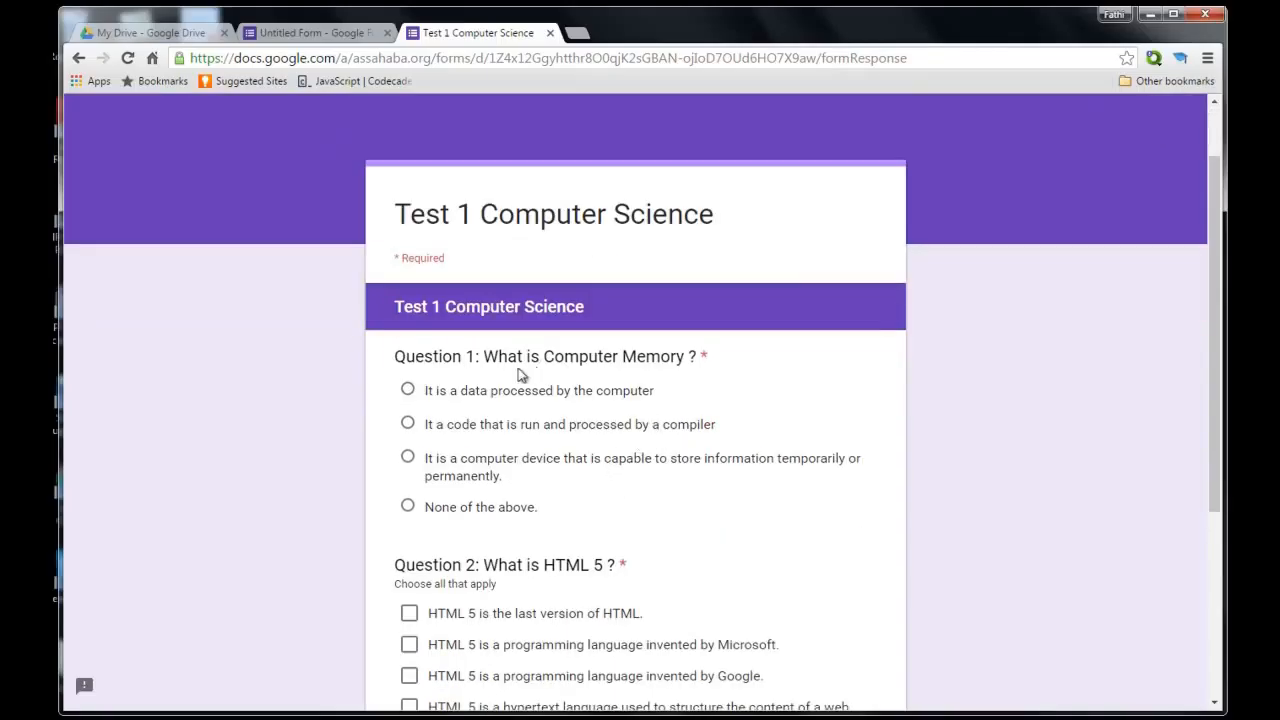
{"action": "left_click", "coordinate": [408, 458]}
{"action": "scroll", "coordinate": [666, 451], "scroll_direction": "down", "scroll_amount": 3}
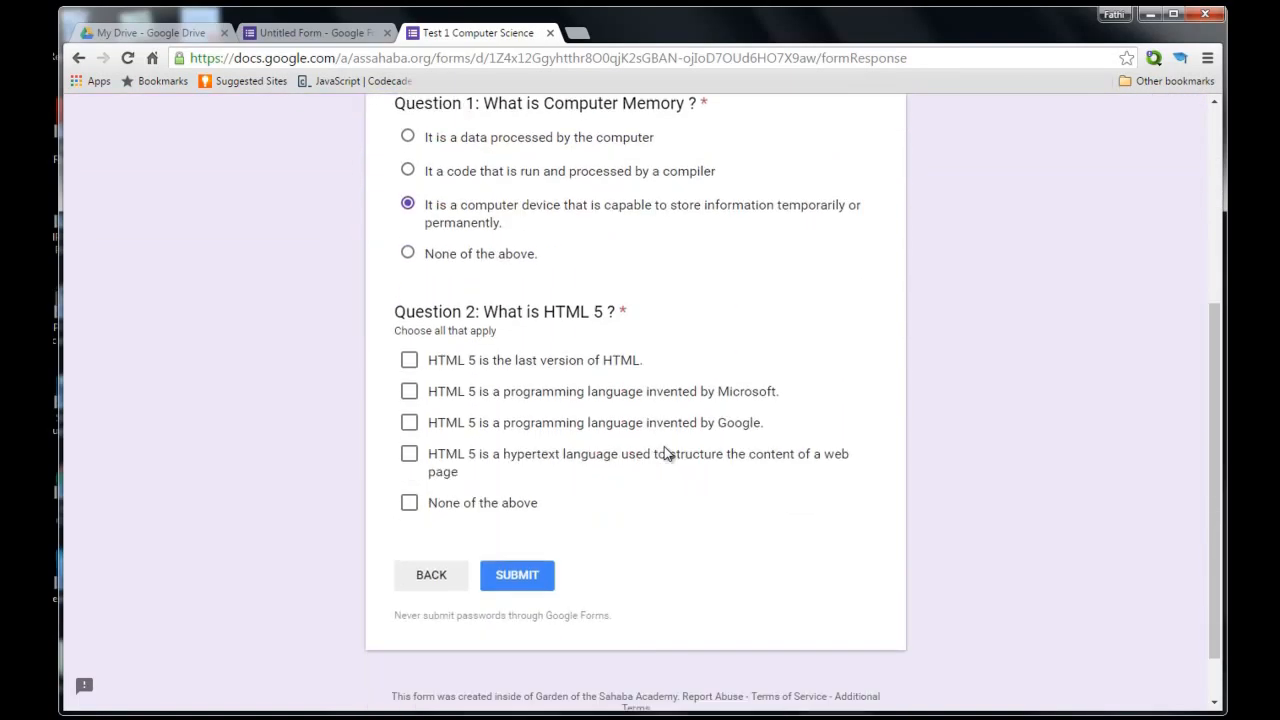
{"action": "scroll", "coordinate": [504, 360], "scroll_direction": "up", "scroll_amount": 3}
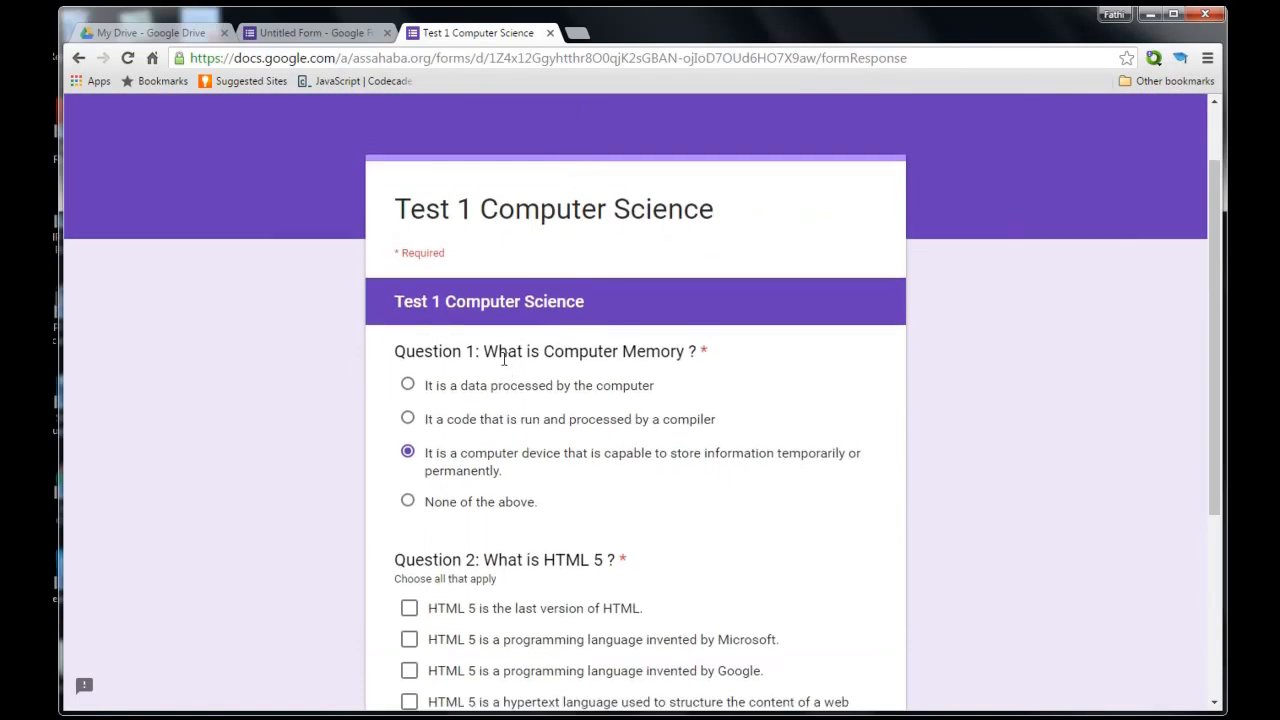
{"action": "left_click", "coordinate": [408, 423]}
{"action": "left_click", "coordinate": [407, 458]}
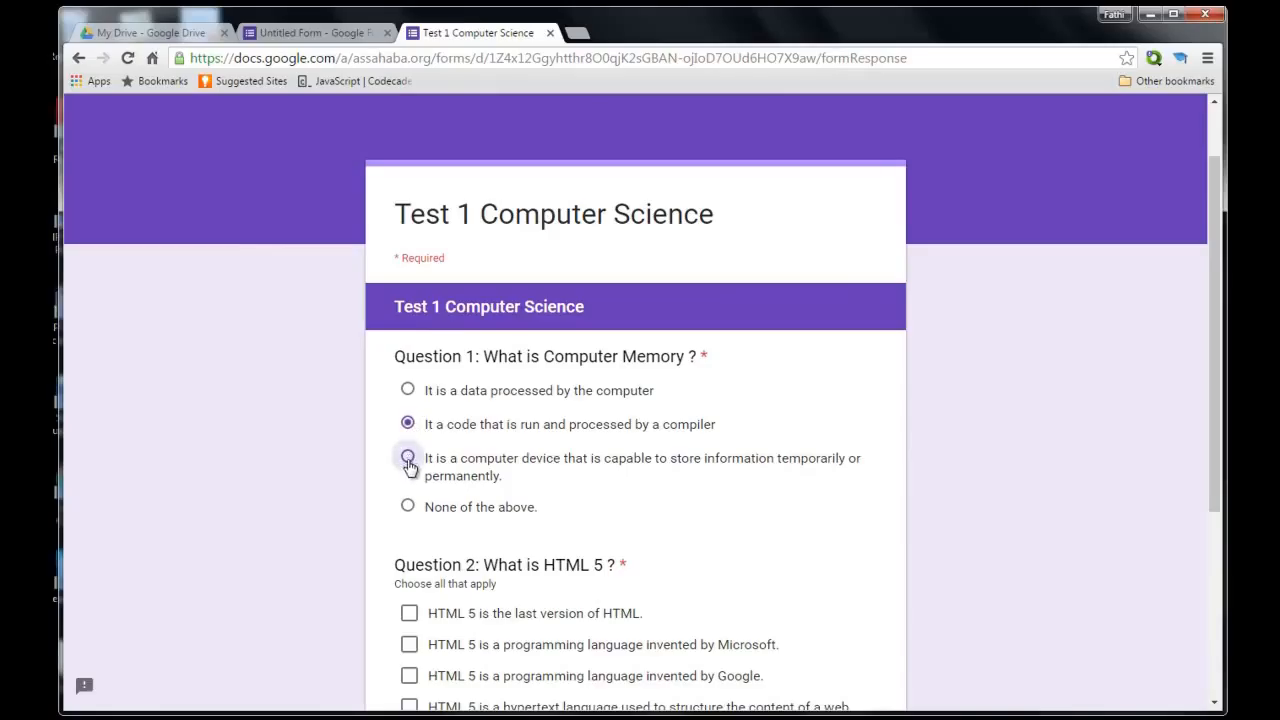
Tick 'HTML 5 is the last version of HTML' and the hypertext language statement, then submit.
{"action": "scroll", "coordinate": [452, 455], "scroll_direction": "down", "scroll_amount": 2}
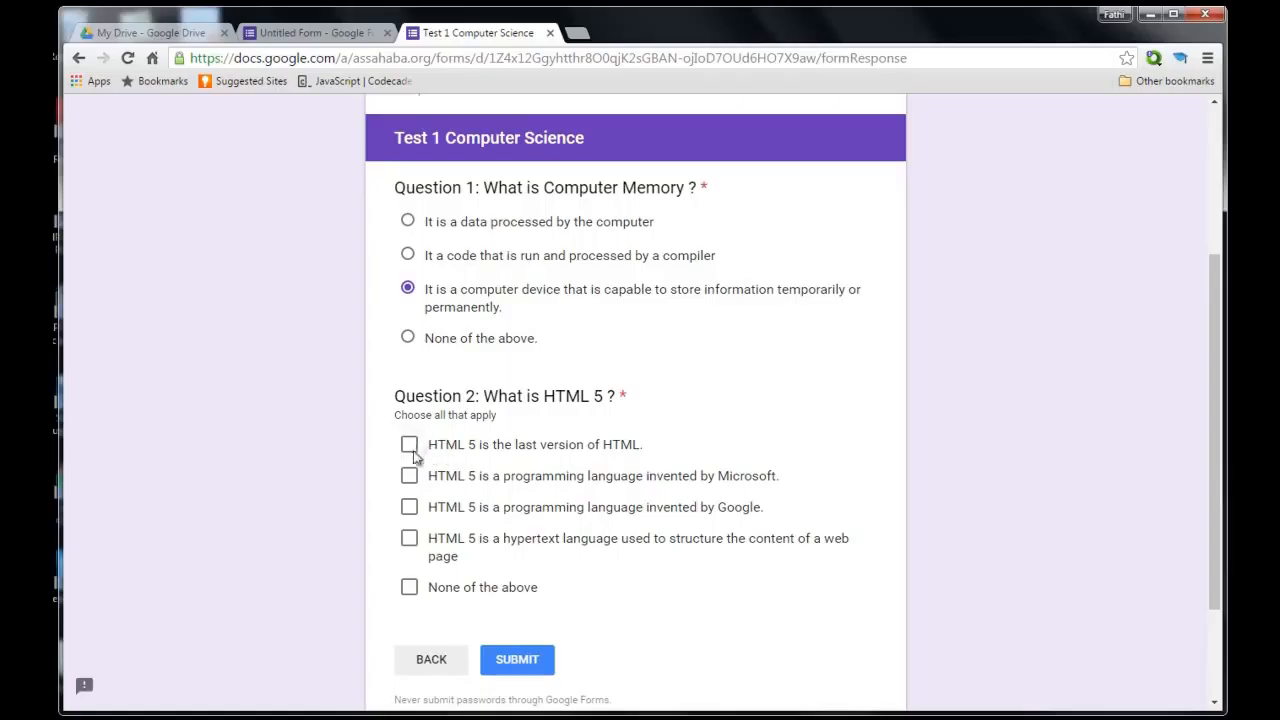
{"action": "left_click", "coordinate": [409, 444]}
{"action": "left_click", "coordinate": [409, 475]}
{"action": "left_click", "coordinate": [409, 475]}
{"action": "left_click", "coordinate": [410, 444]}
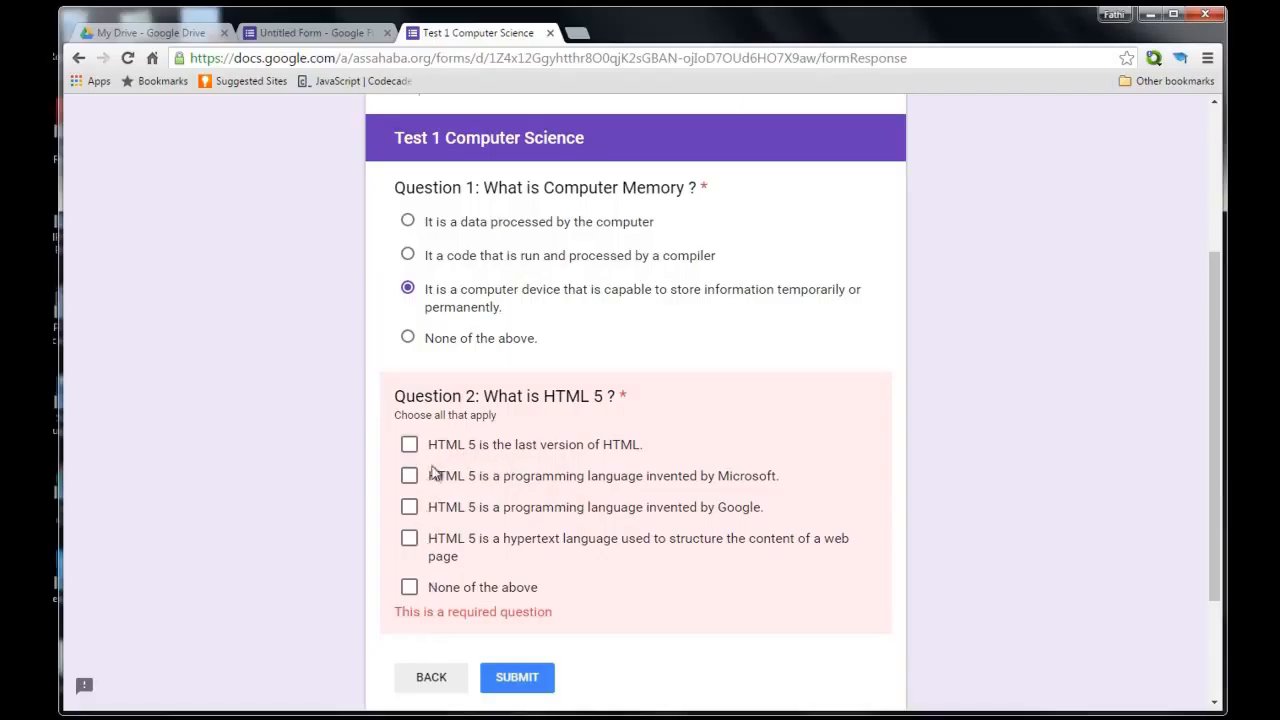
{"action": "left_click", "coordinate": [409, 446]}
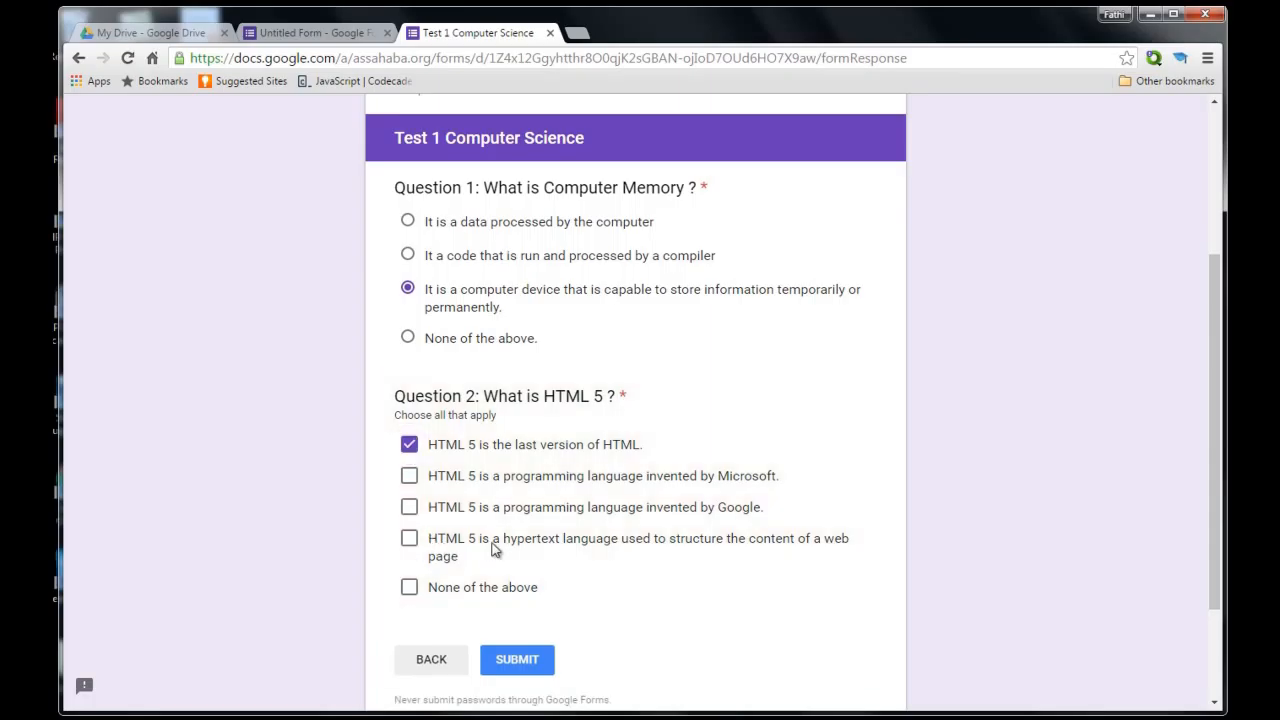
{"action": "left_click", "coordinate": [410, 539]}
{"action": "scroll", "coordinate": [615, 610], "scroll_direction": "down", "scroll_amount": 2}
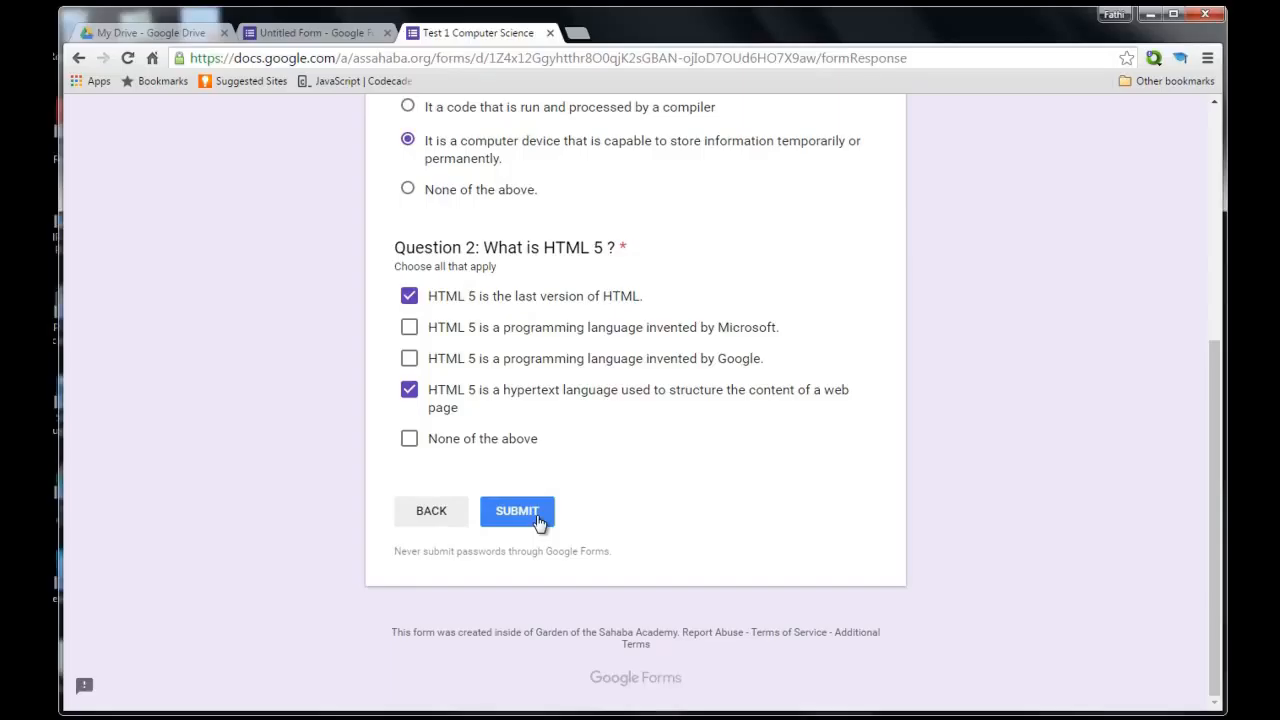
{"action": "left_click", "coordinate": [518, 512]}
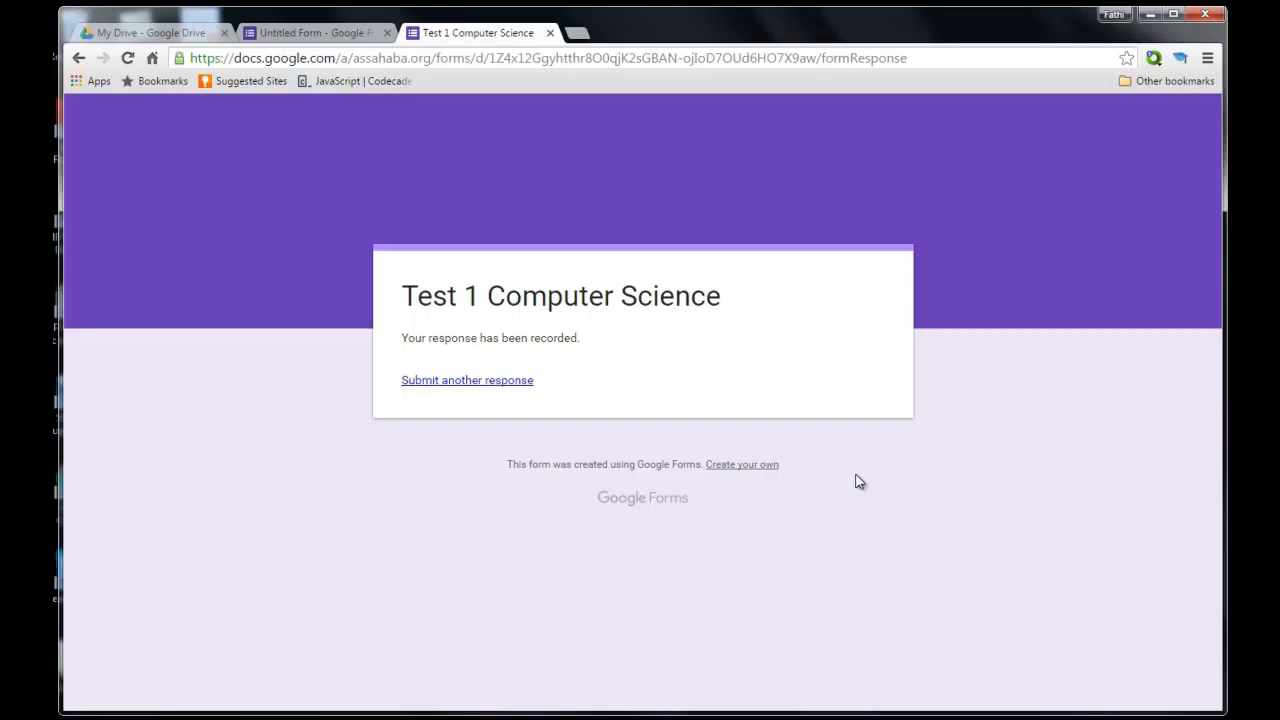
Back in the form editor, retitle the untitled form 'Test 1 Computer Science'.
{"action": "left_click", "coordinate": [330, 34]}
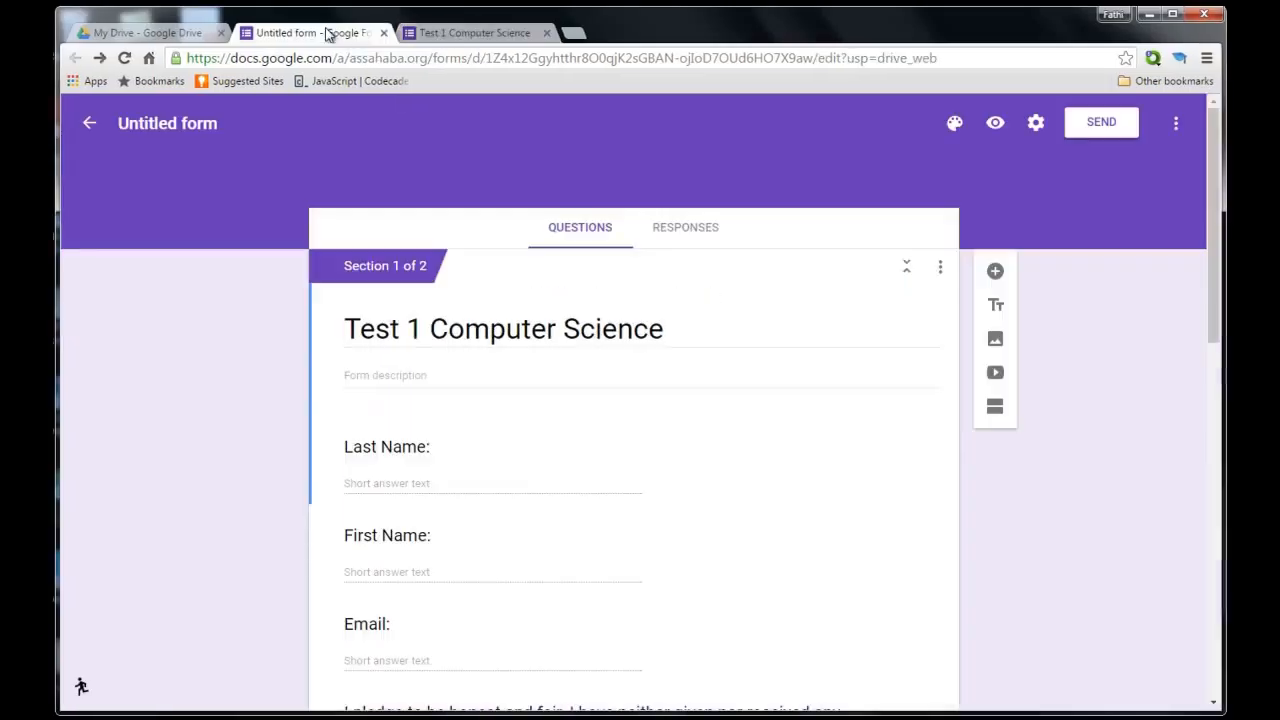
{"action": "scroll", "coordinate": [1086, 450], "scroll_direction": "down", "scroll_amount": 2}
{"action": "scroll", "coordinate": [1086, 449], "scroll_direction": "up", "scroll_amount": 2}
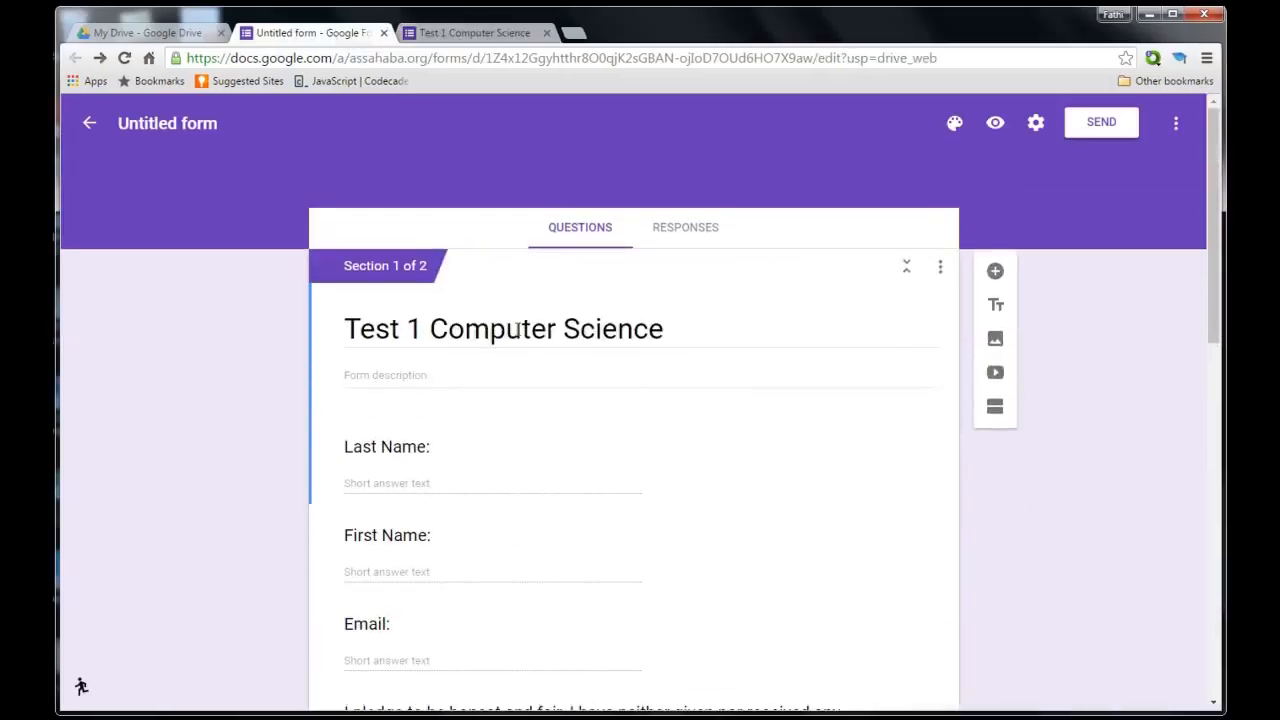
{"action": "left_click", "coordinate": [167, 123]}
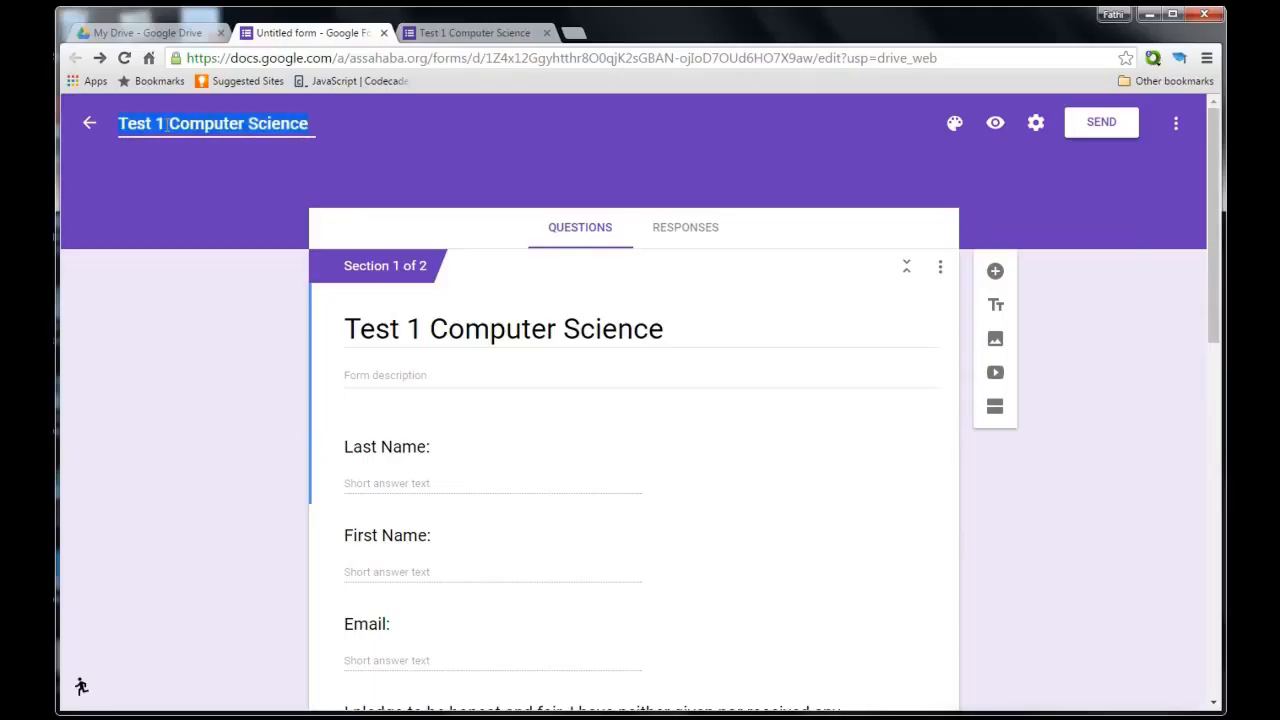
{"action": "key", "text": "BackSpace"}
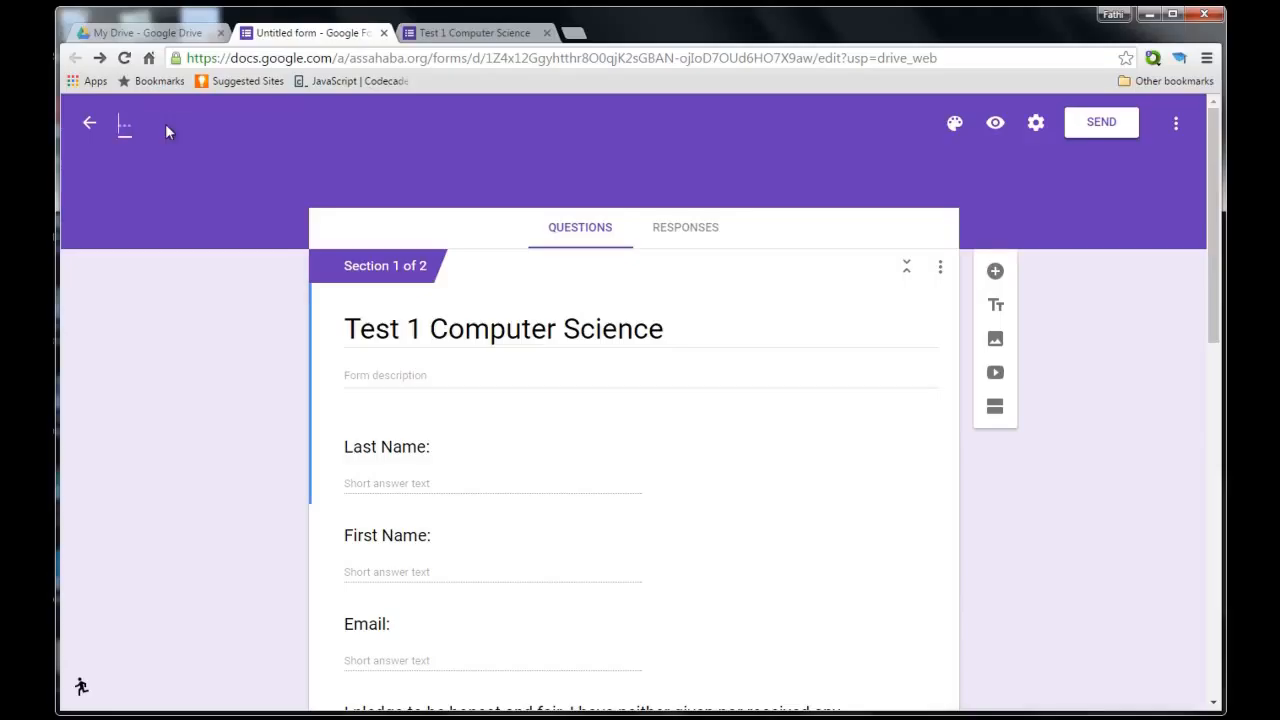
{"action": "type", "text": "Test 1 Computer Science"}
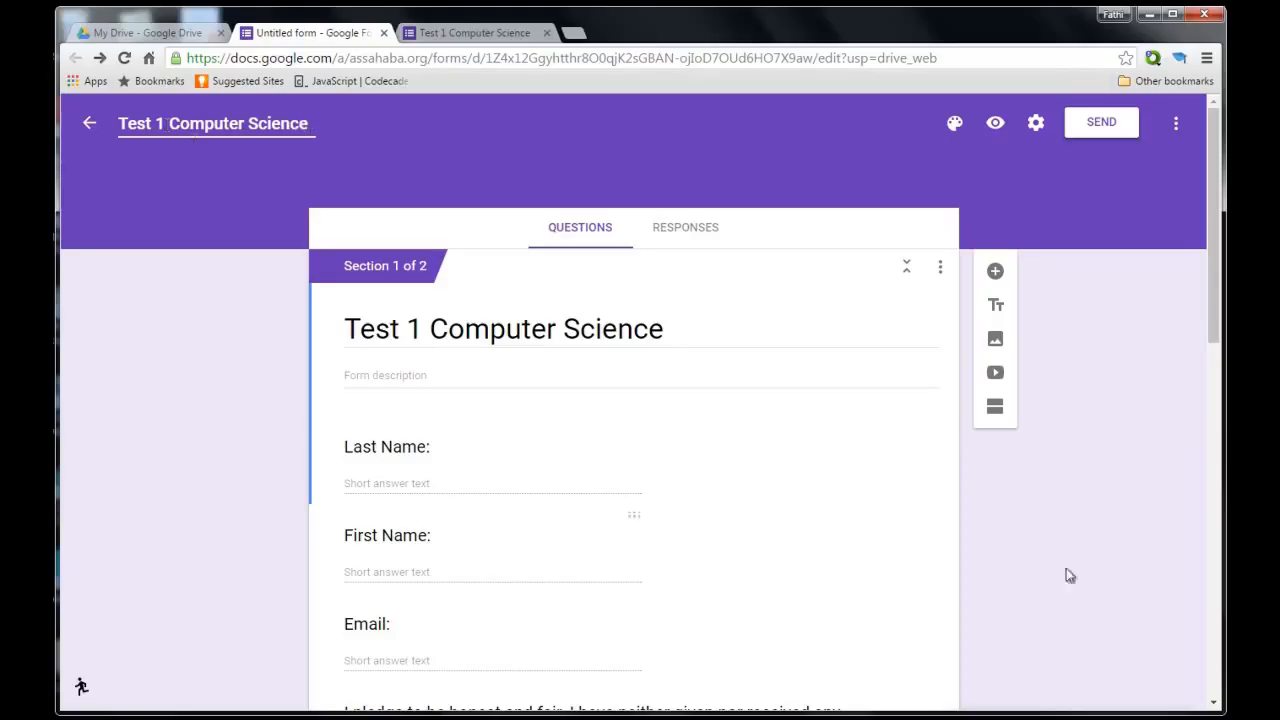
{"action": "left_click", "coordinate": [1140, 545]}
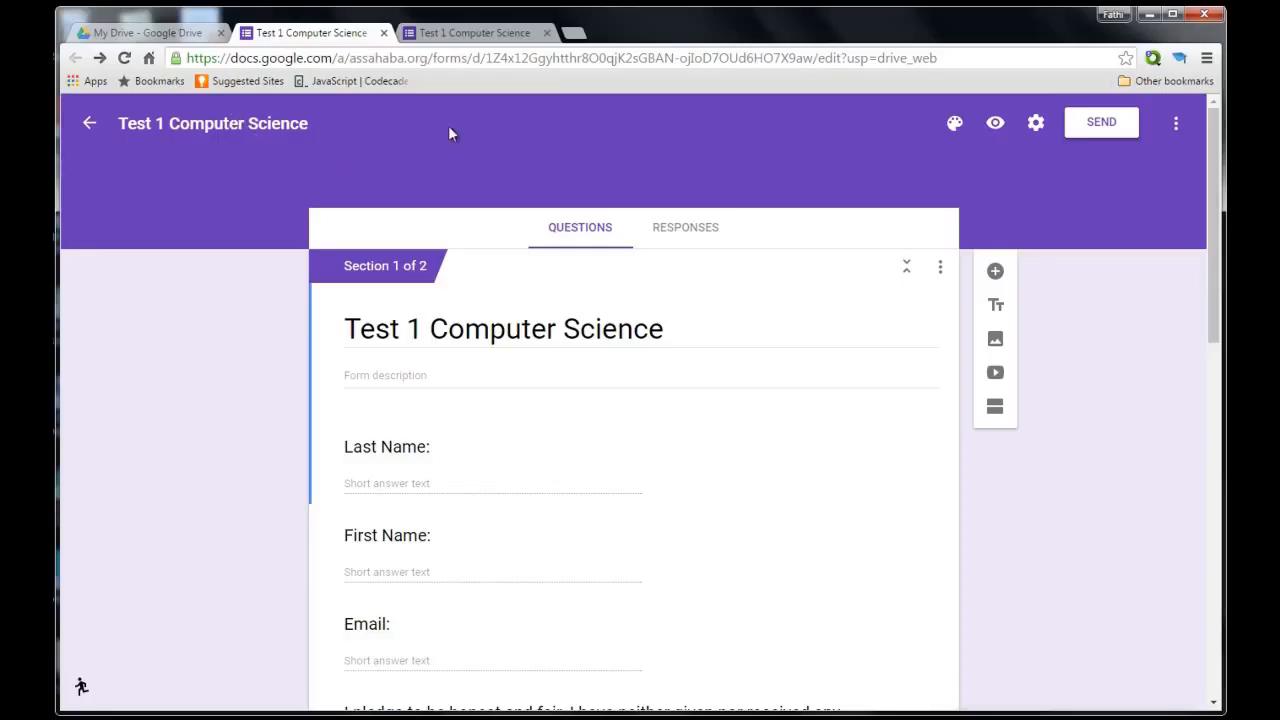
Open the linked responses spreadsheet from the Responses tab and scroll across its answer columns.
{"action": "left_click", "coordinate": [685, 230]}
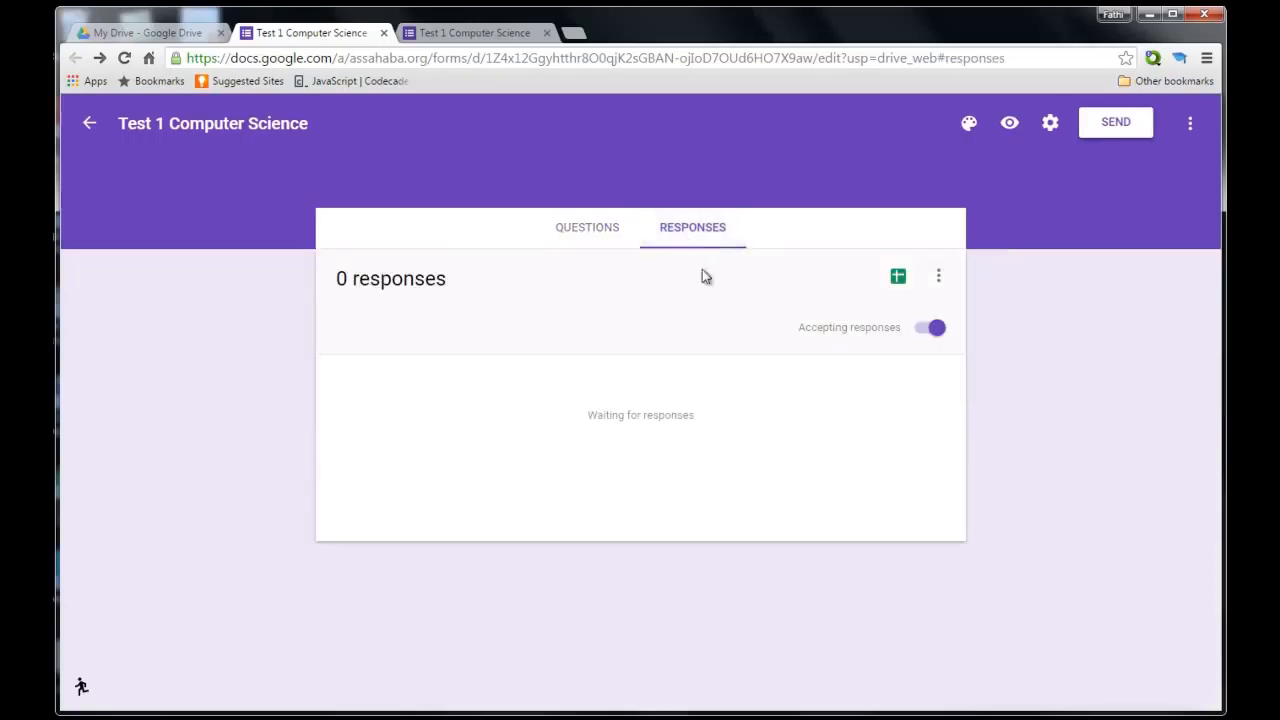
{"action": "left_click", "coordinate": [899, 280]}
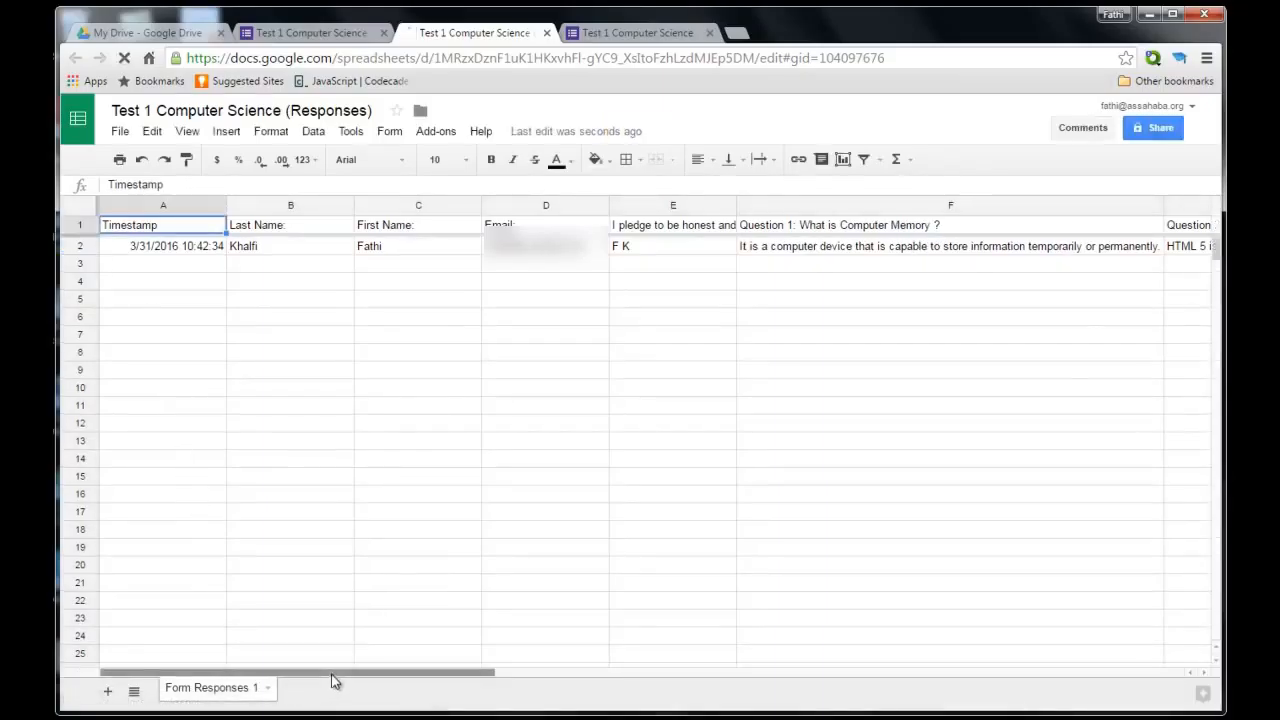
{"action": "left_click_drag", "start_coordinate": [378, 679], "coordinate": [306, 651]}
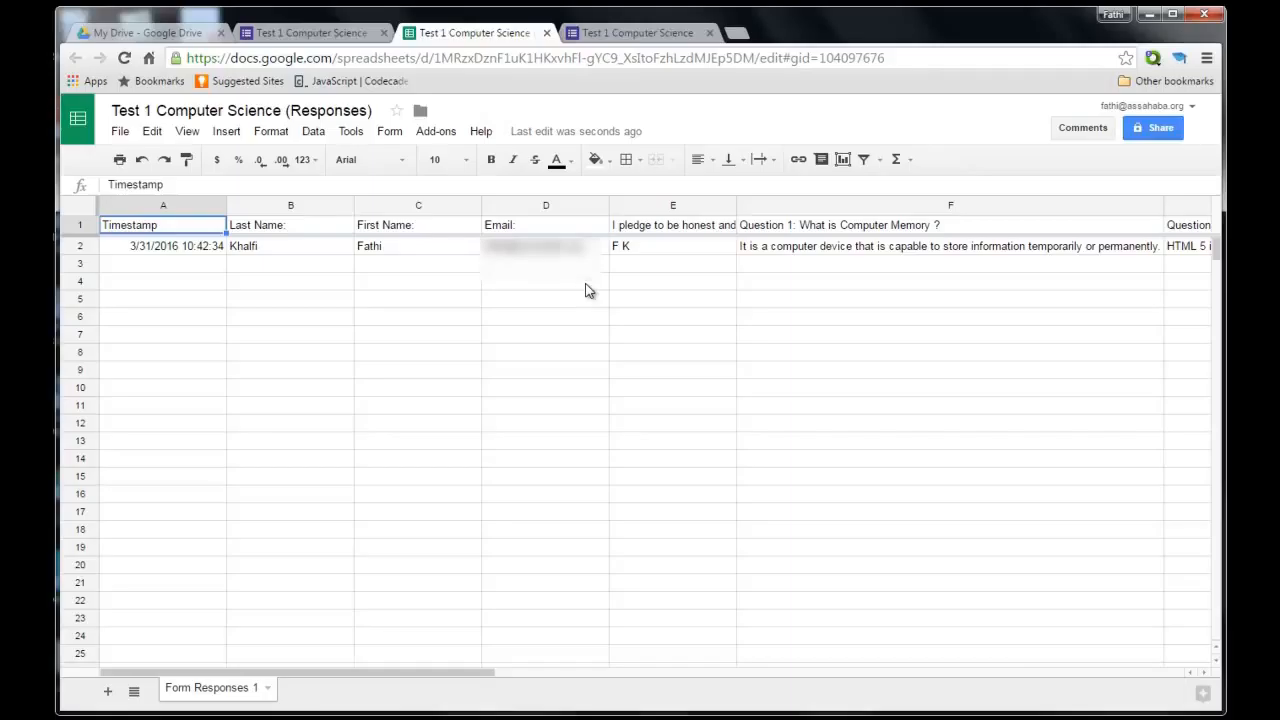
Close the spreadsheet and form tabs, then select the Test 1 Computer Science form to view its activity.
{"action": "left_click", "coordinate": [547, 34]}
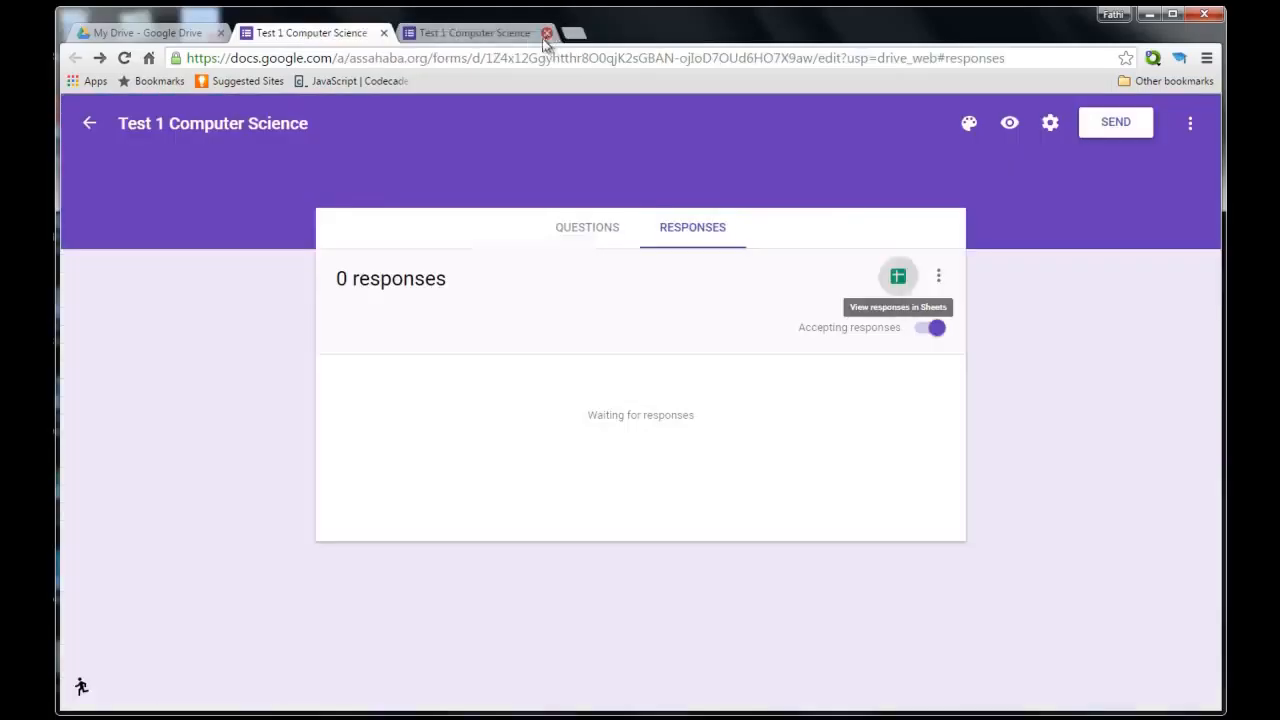
{"action": "left_click", "coordinate": [383, 33]}
{"action": "left_click", "coordinate": [383, 33]}
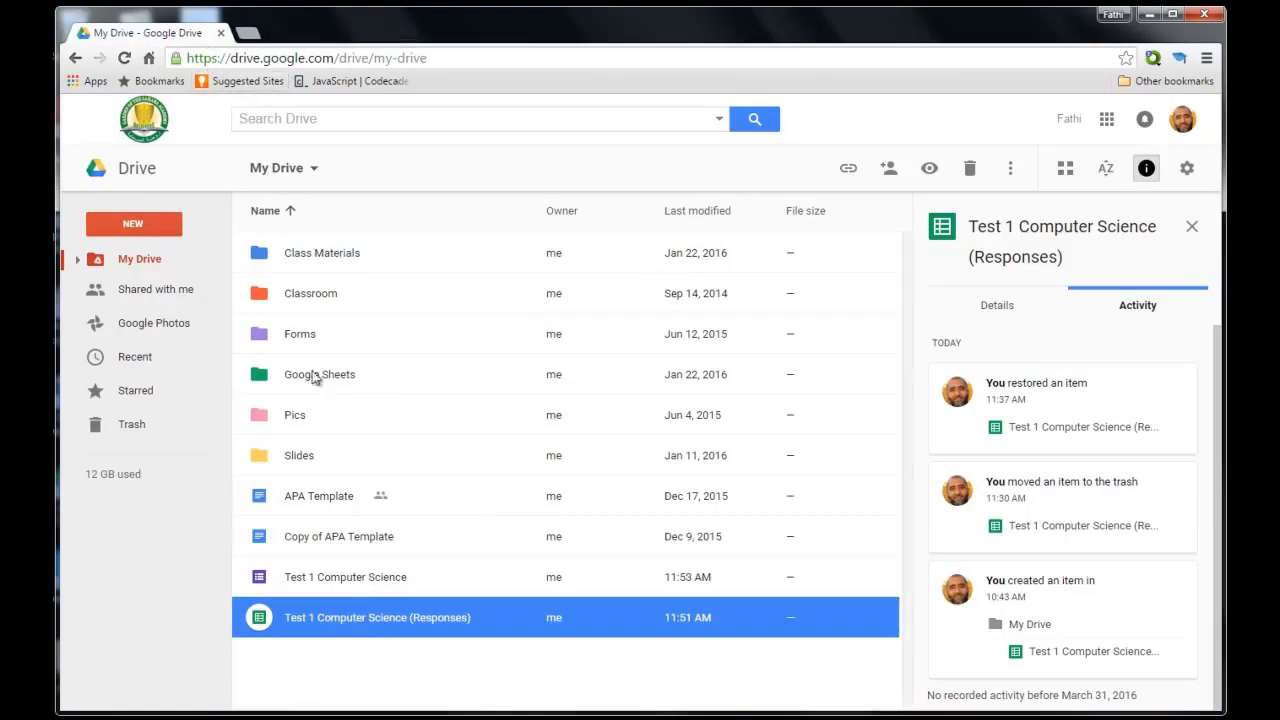
{"action": "left_click", "coordinate": [346, 580]}
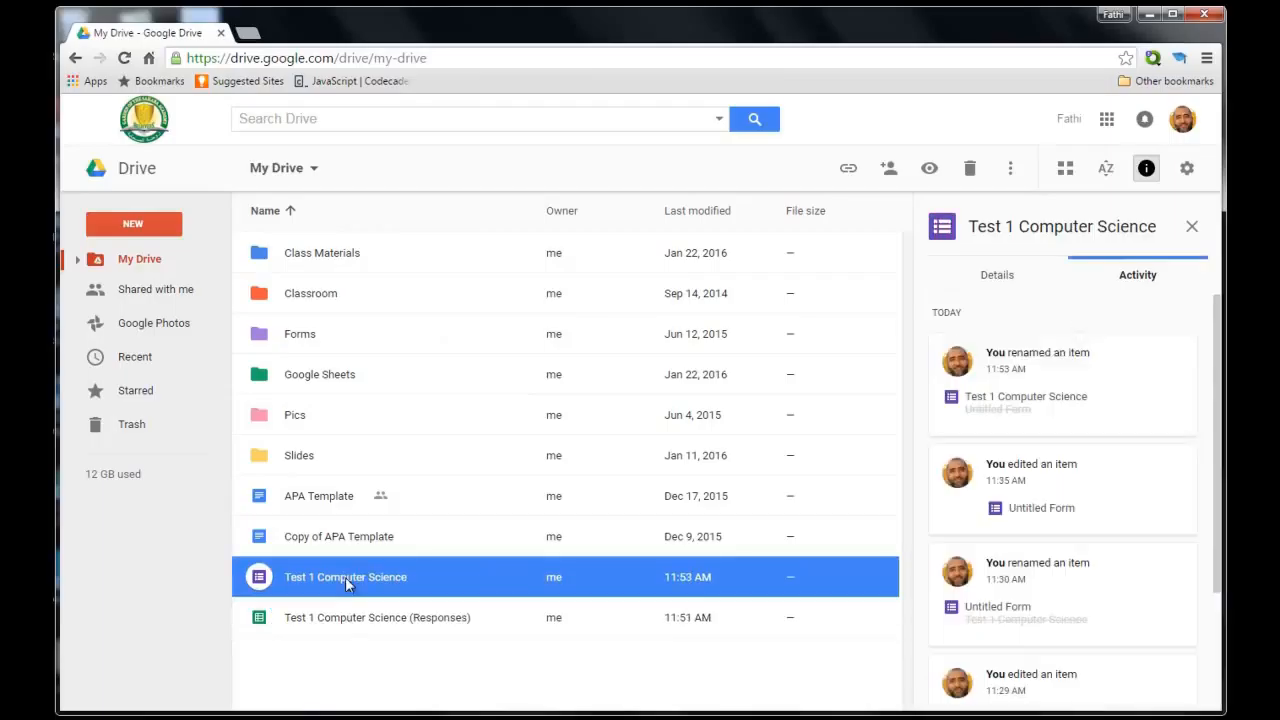
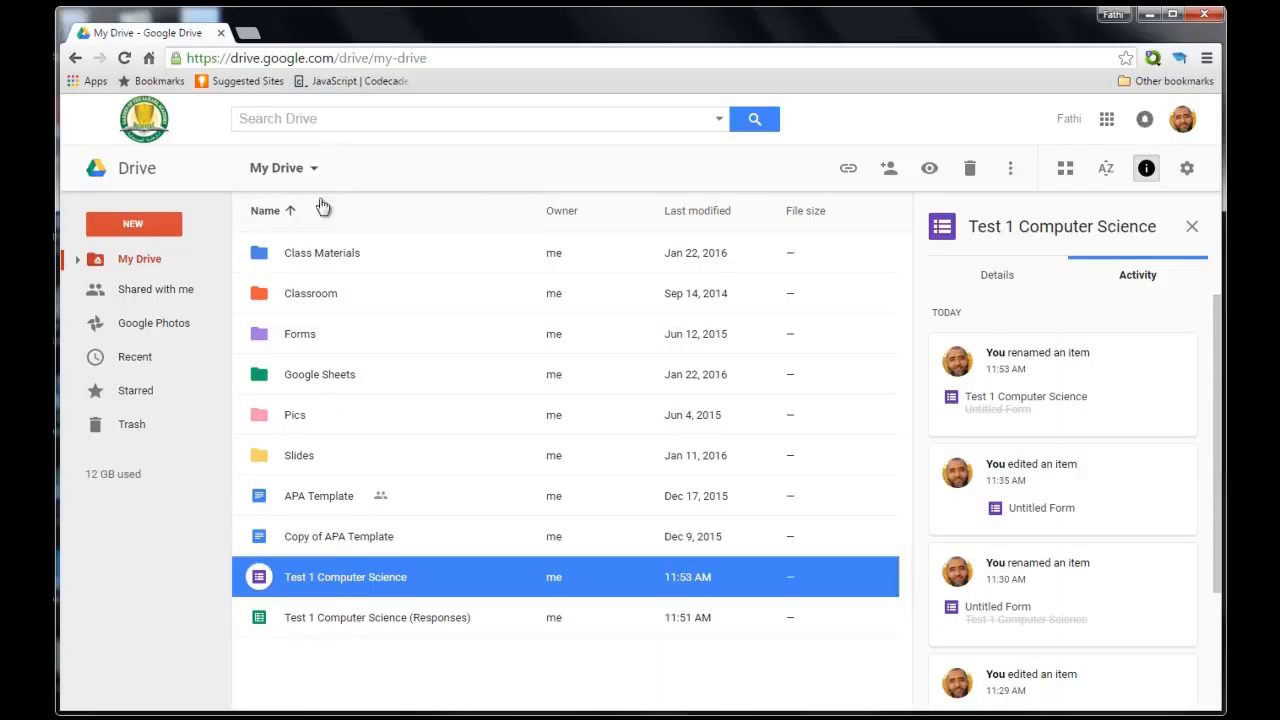
Open the Test 1 Computer Science form from My Drive in the Google Forms editor.
{"action": "double_click", "coordinate": [386, 585]}
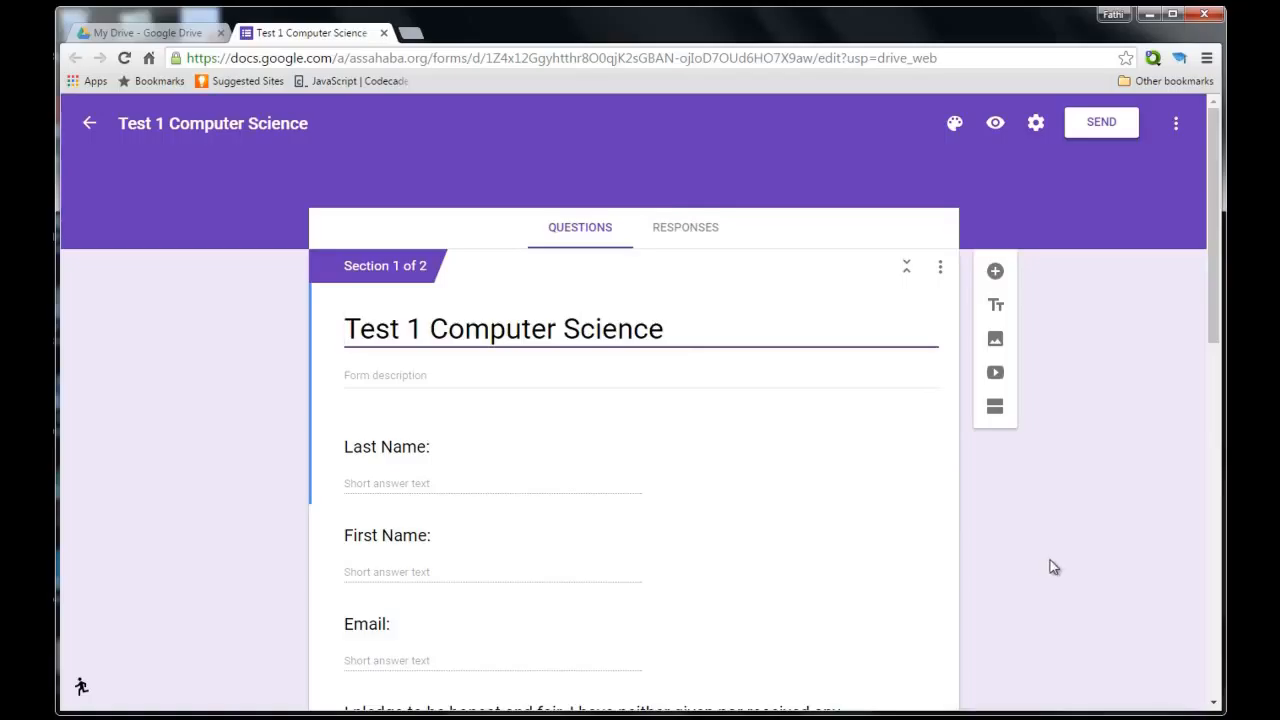
Open the form's pre-filled link page, then open a blank new browser tab.
{"action": "left_click", "coordinate": [1177, 131]}
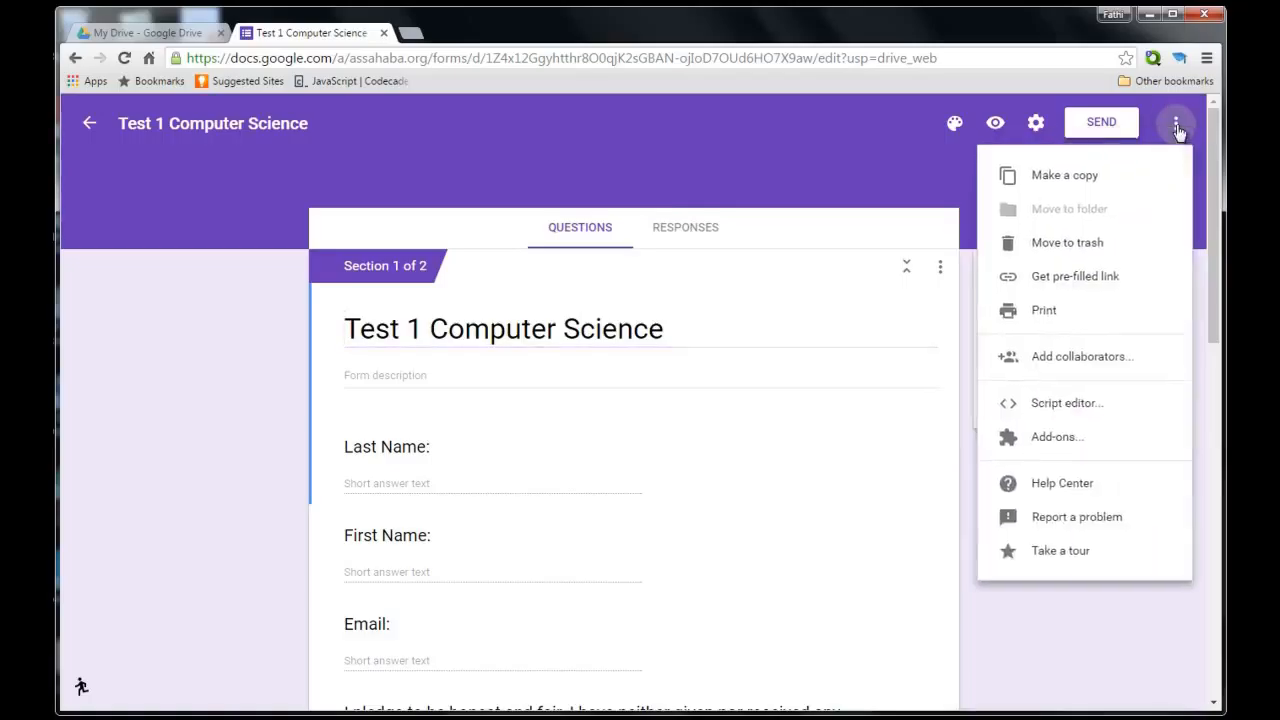
{"action": "left_click", "coordinate": [1111, 287]}
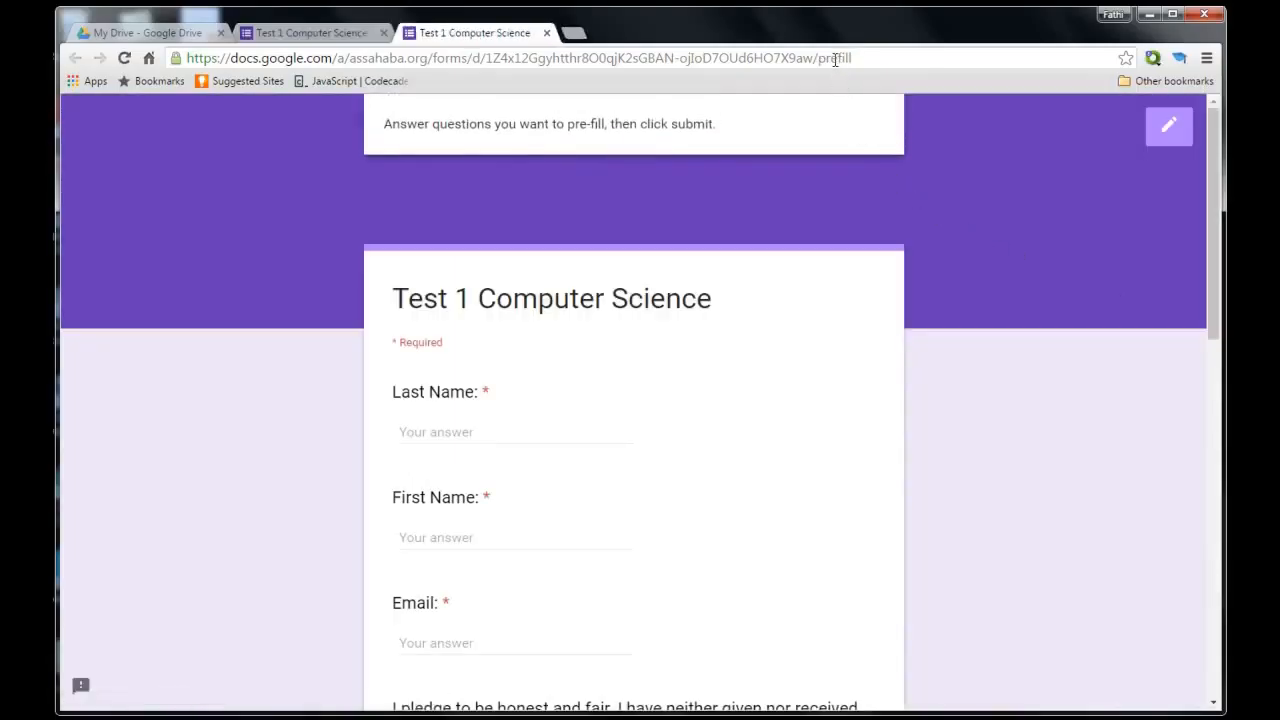
{"action": "left_click", "coordinate": [573, 33]}
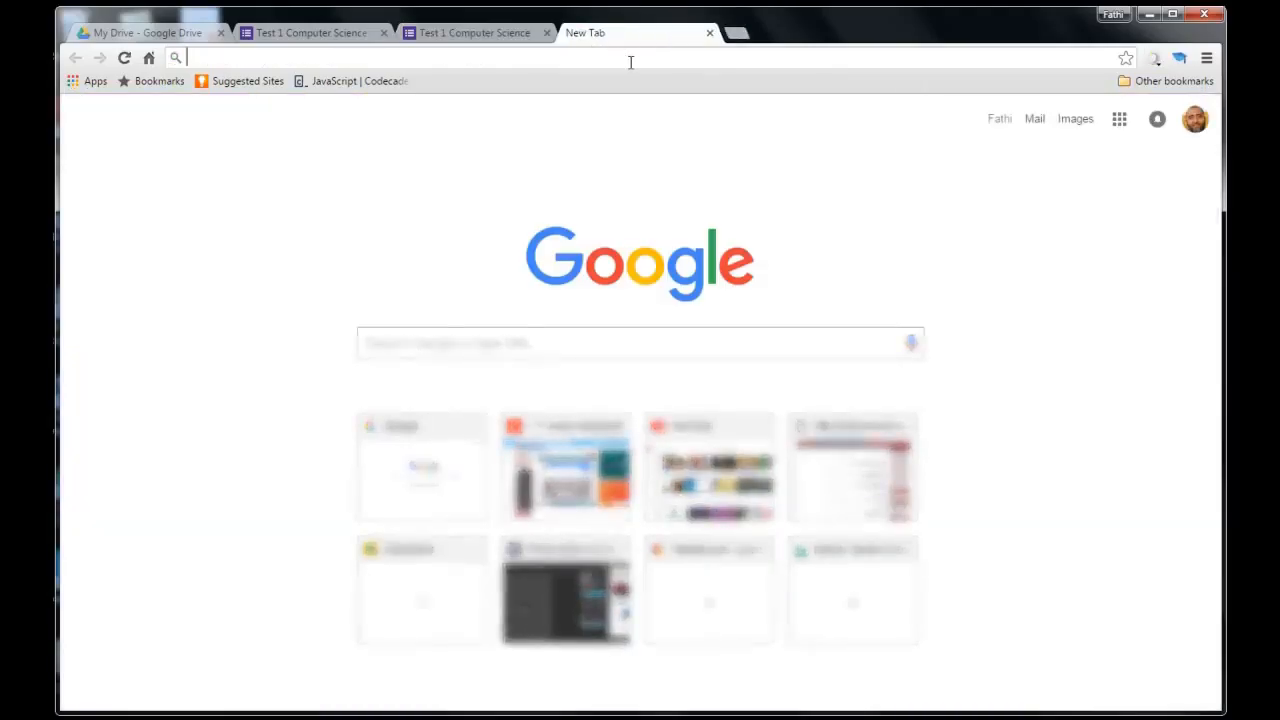
Go to classroom.google.com, open the Computer Science 10th Grade class, and start a new post.
{"action": "type", "text": "classroom.google.com"}
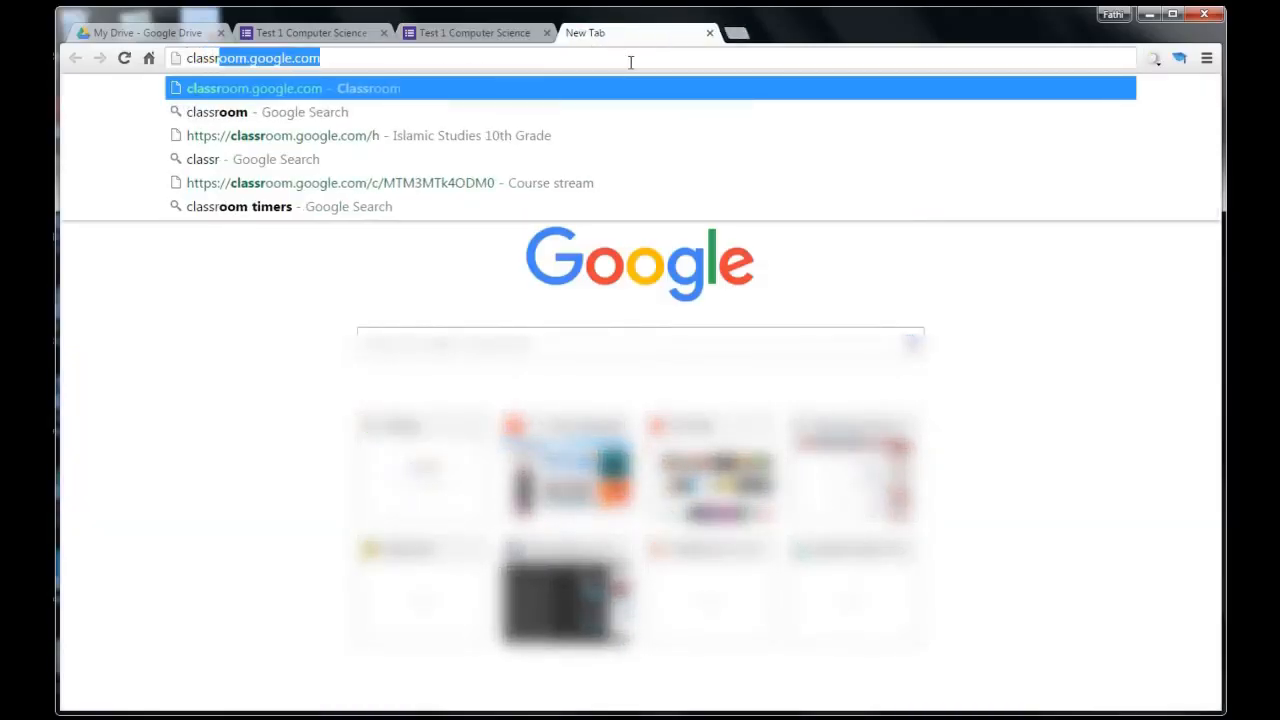
{"action": "key", "text": "Return"}
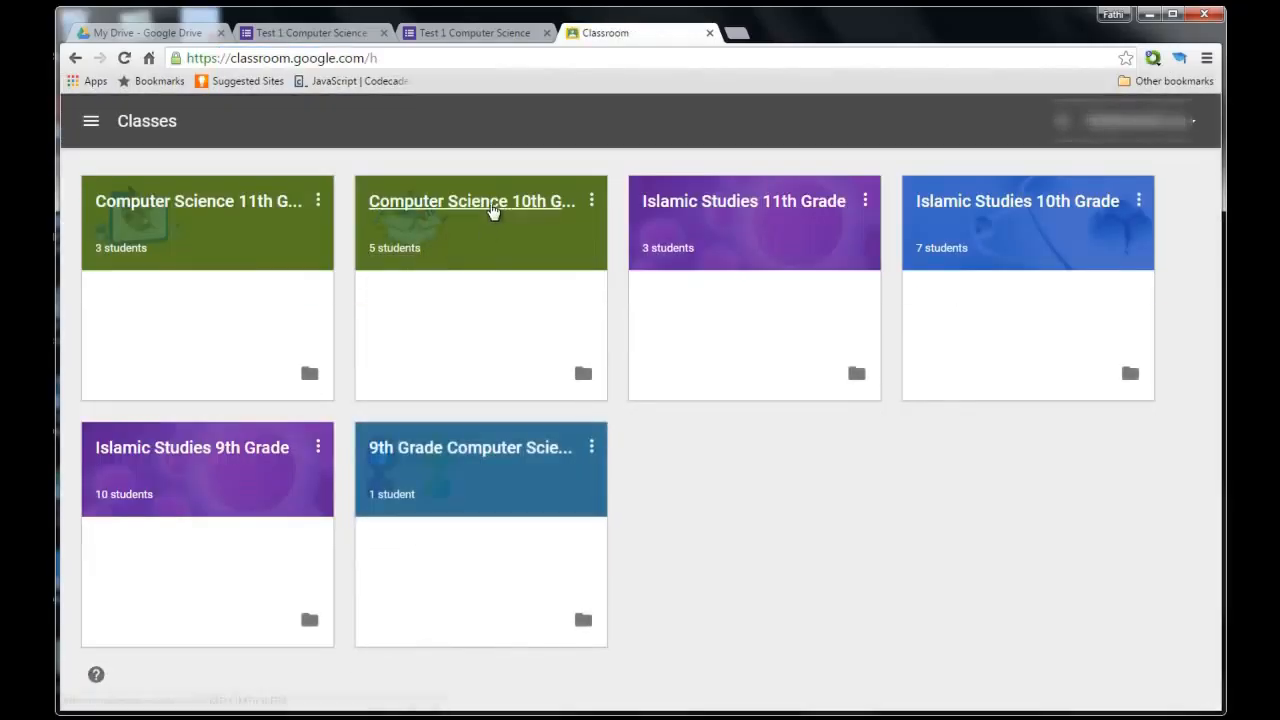
{"action": "left_click", "coordinate": [493, 206]}
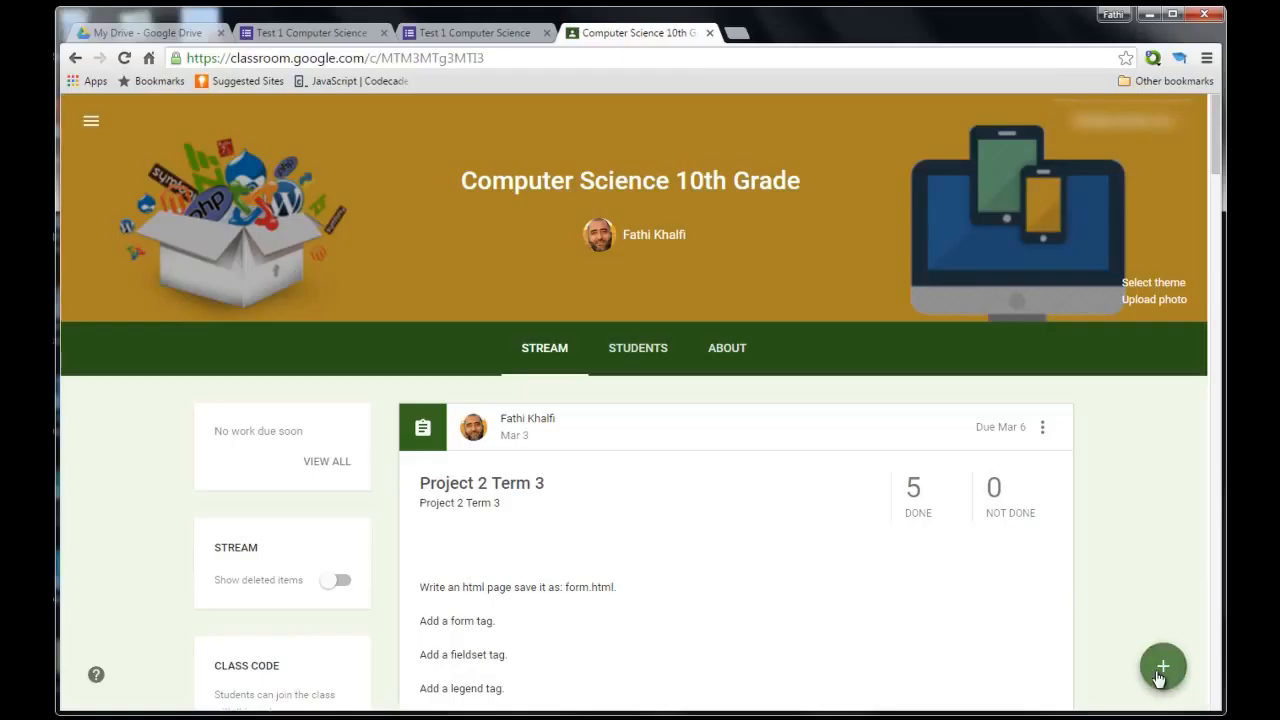
{"action": "mouse_move", "coordinate": [1160, 676]}
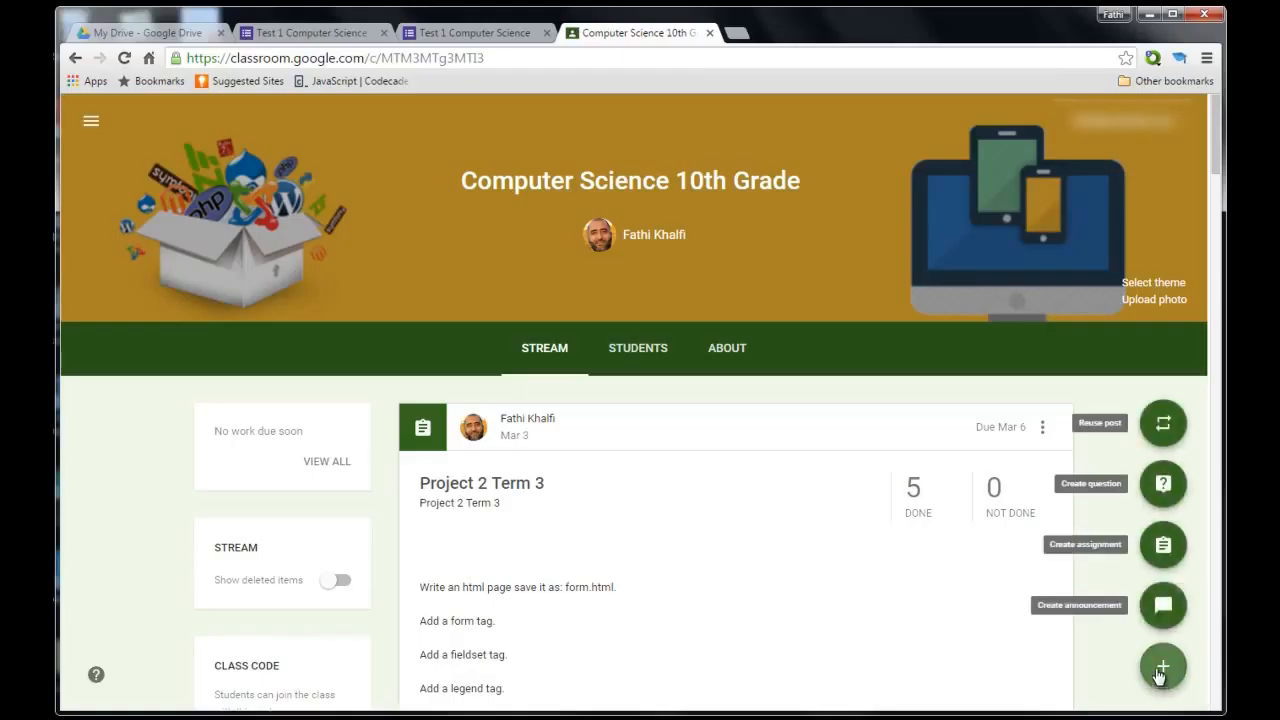
{"action": "left_click", "coordinate": [1163, 605]}
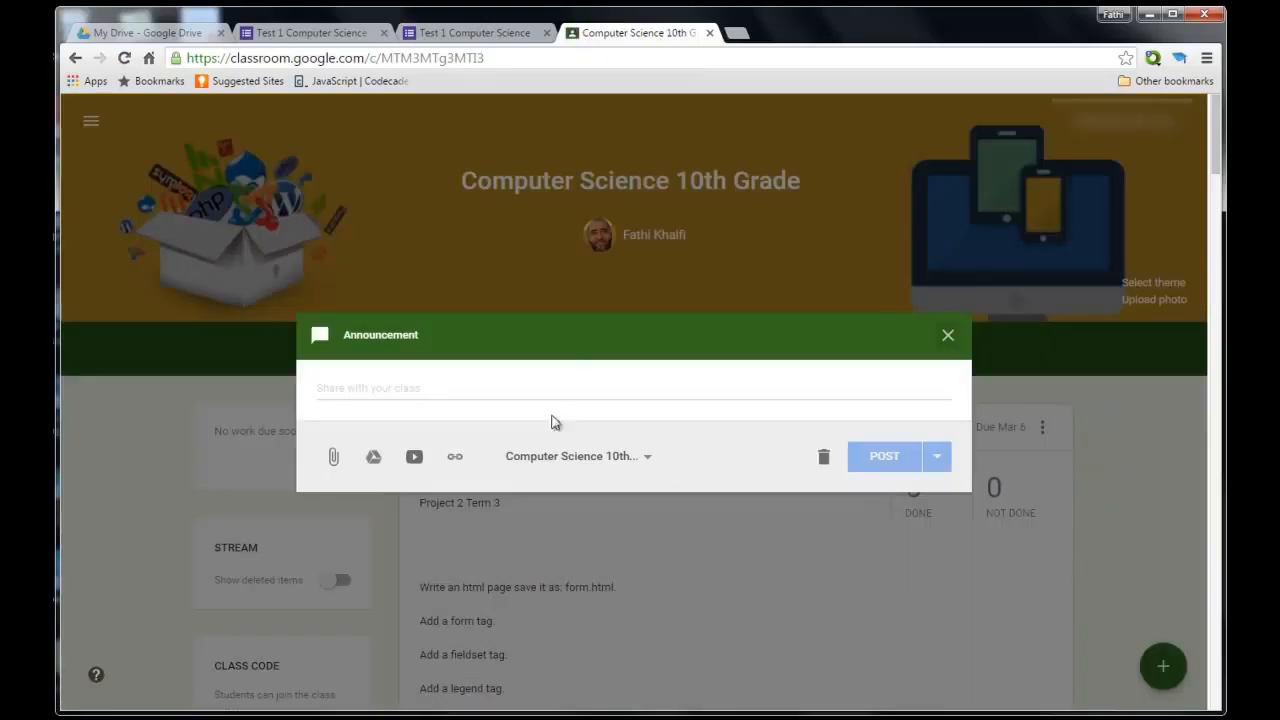
Write the announcement 'Test 1' with a second line 'Click the link to take your test'.
{"action": "left_click", "coordinate": [519, 396]}
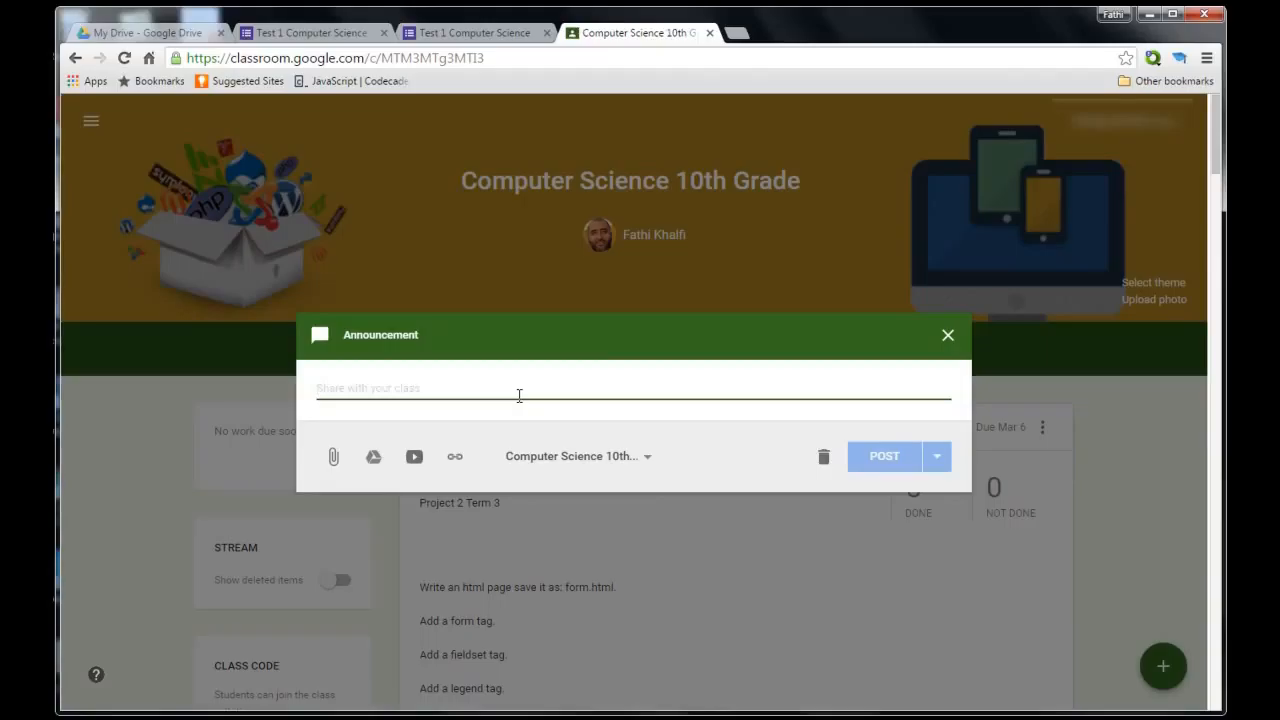
{"action": "type", "text": "Tes"}
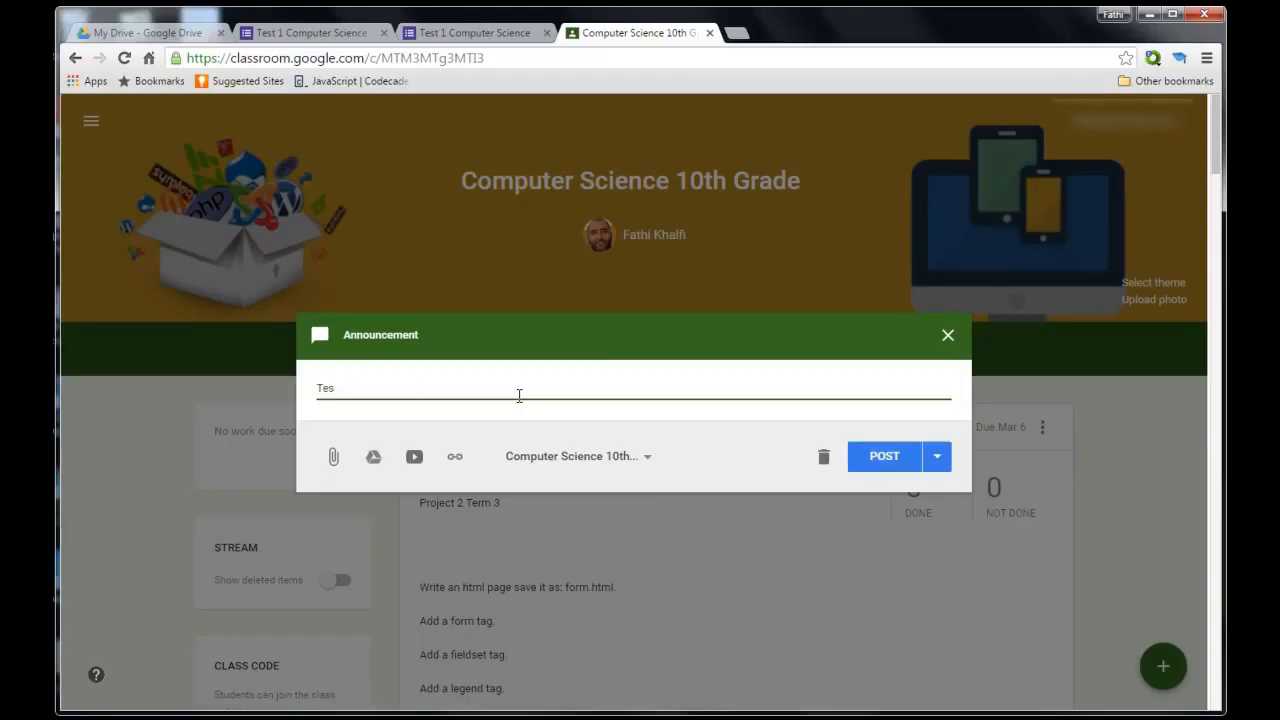
{"action": "type", "text": "t 1"}
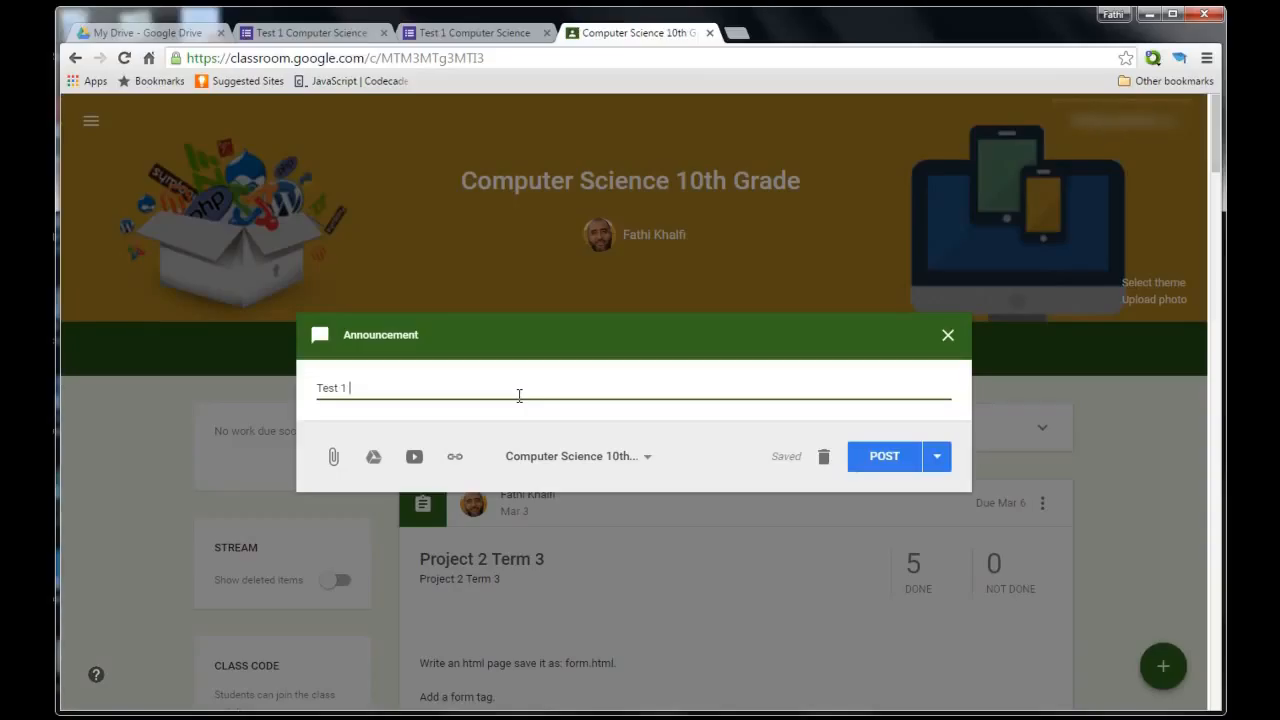
{"action": "key", "text": "Return"}
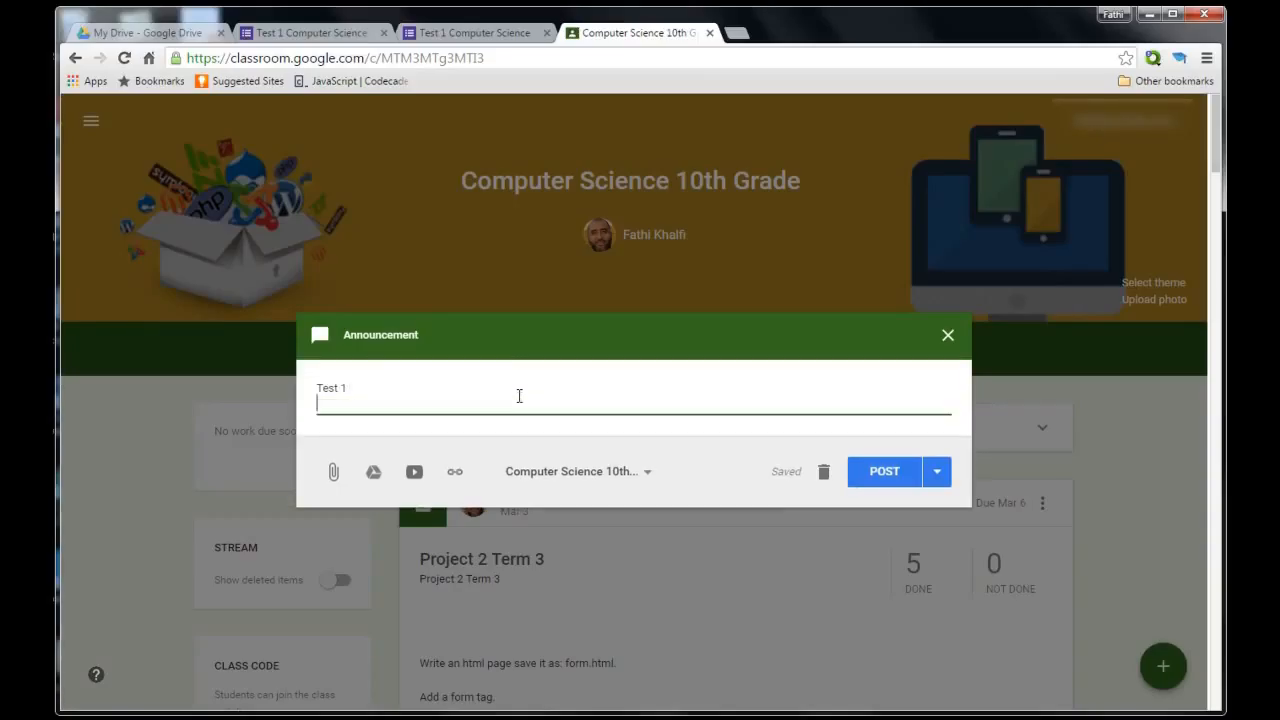
{"action": "type", "text": "Cl"}
{"action": "key", "text": "BackSpace"}
{"action": "type", "text": "ick the link to "}
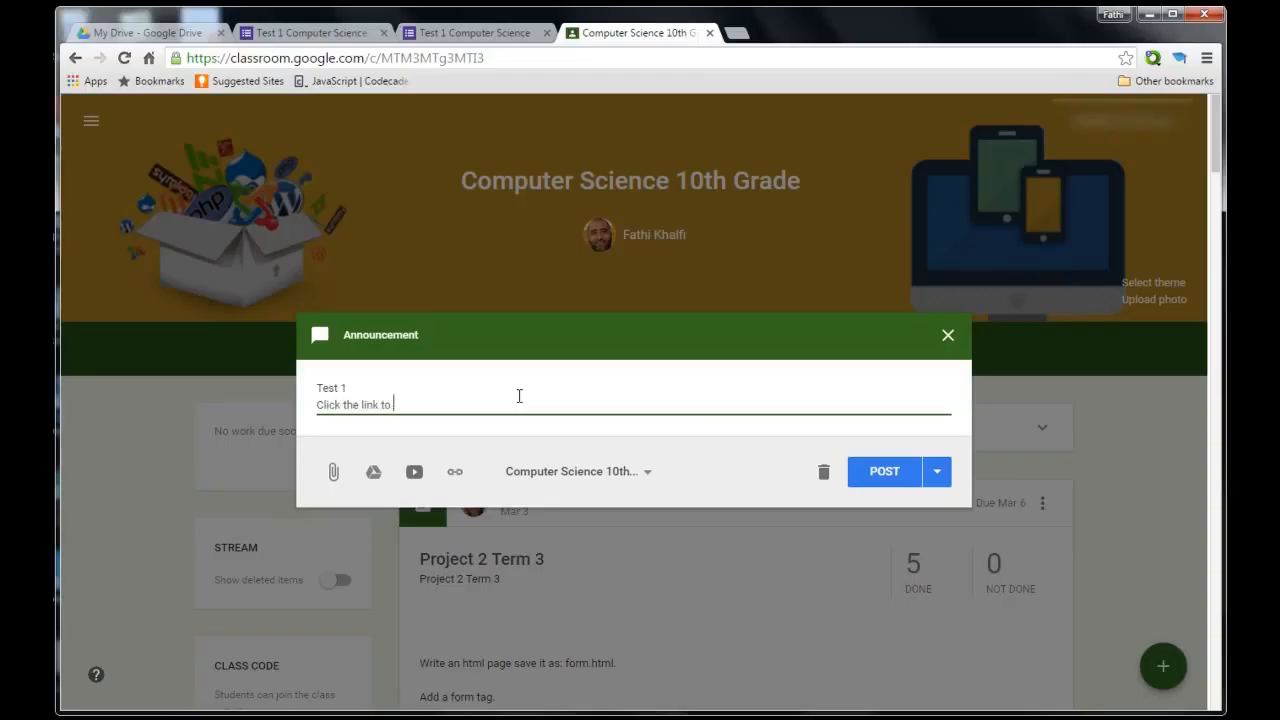
{"action": "type", "text": "take your test"}
Add a link field to the announcement, undo the wrong paste, and return to the pre-fill page.
{"action": "left_click", "coordinate": [456, 472]}
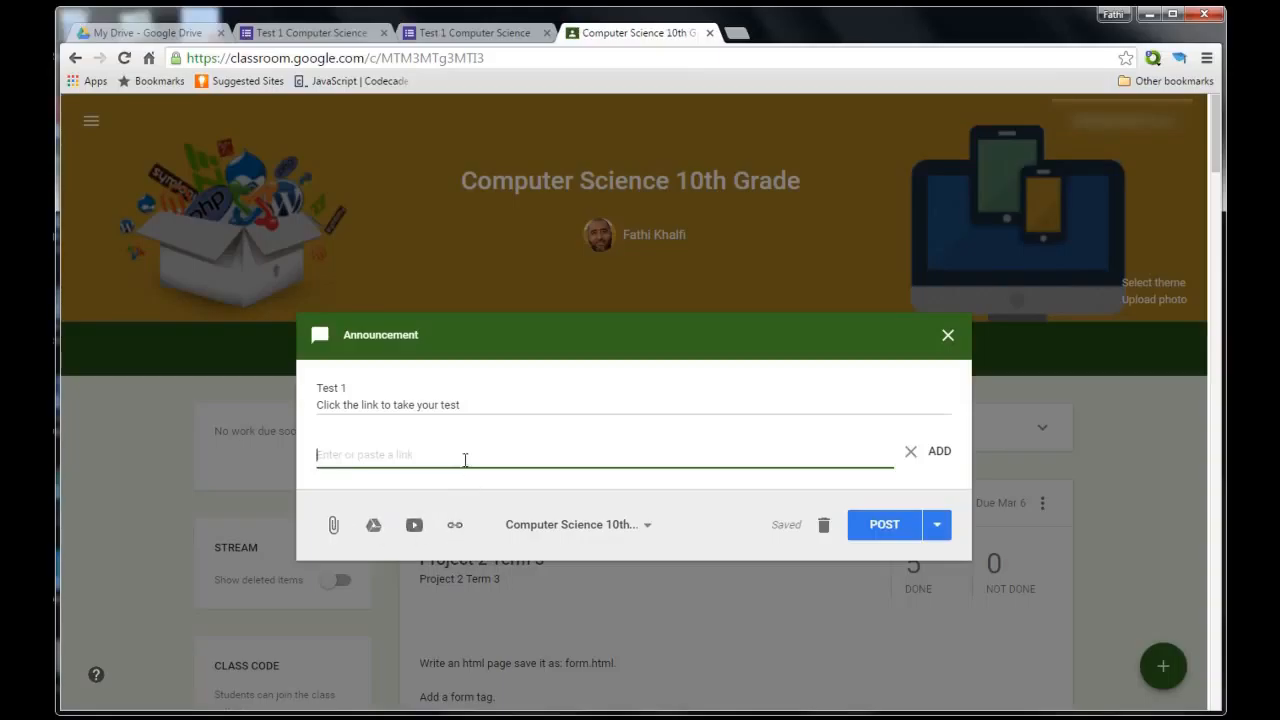
{"action": "type", "text": "HTML 5 is a programming language invented by Microsoft."}
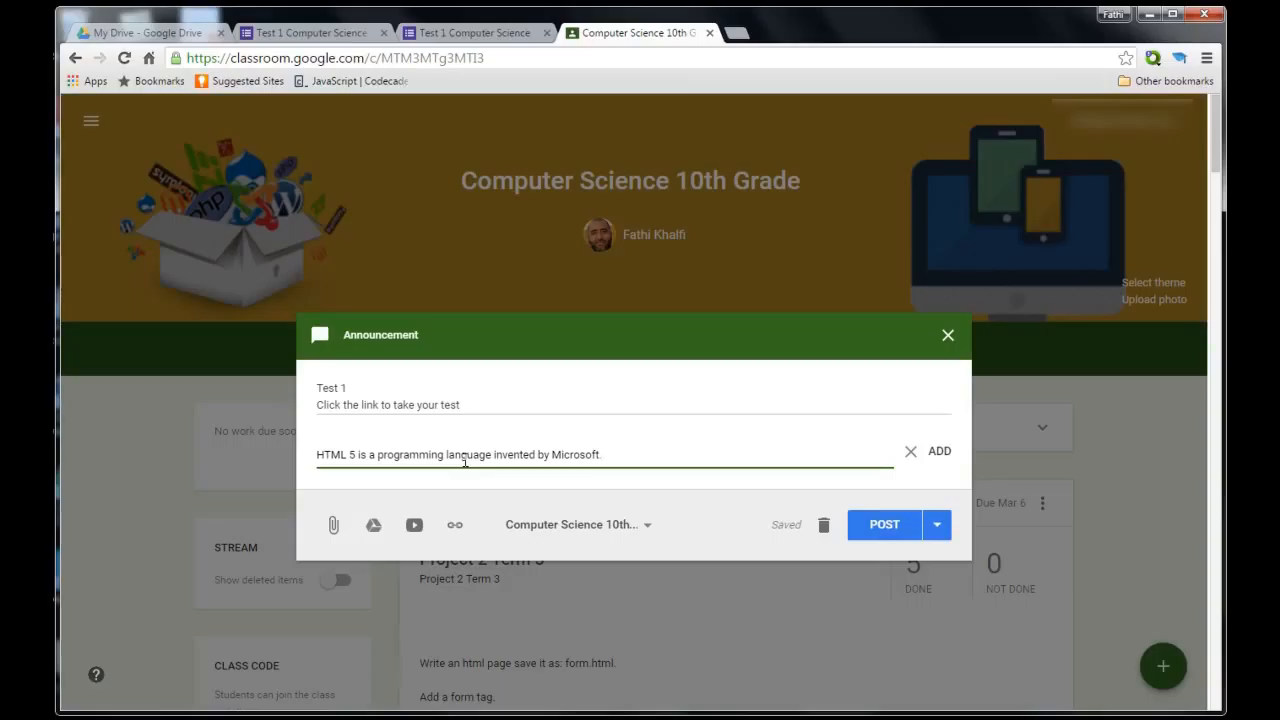
{"action": "key", "text": "ctrl+z"}
{"action": "left_click", "coordinate": [452, 33]}
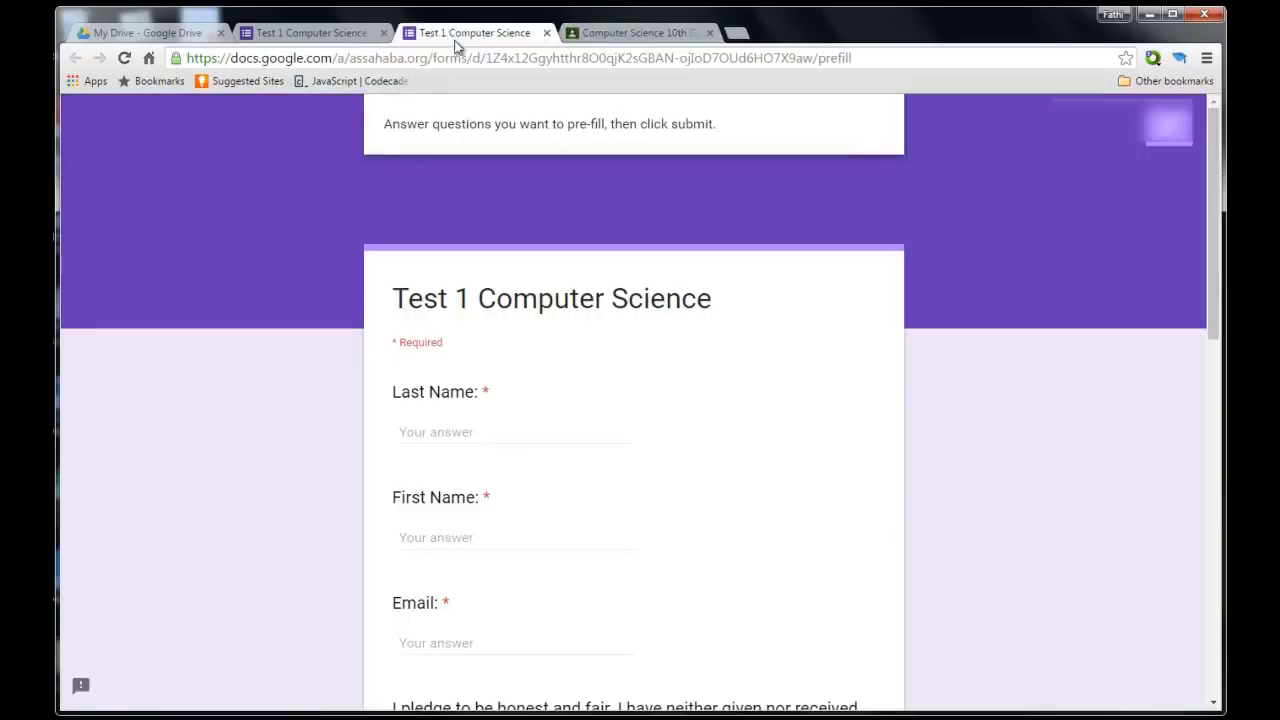
Paste the pre-fill page's web address into the announcement's link field.
{"action": "left_click", "coordinate": [328, 35]}
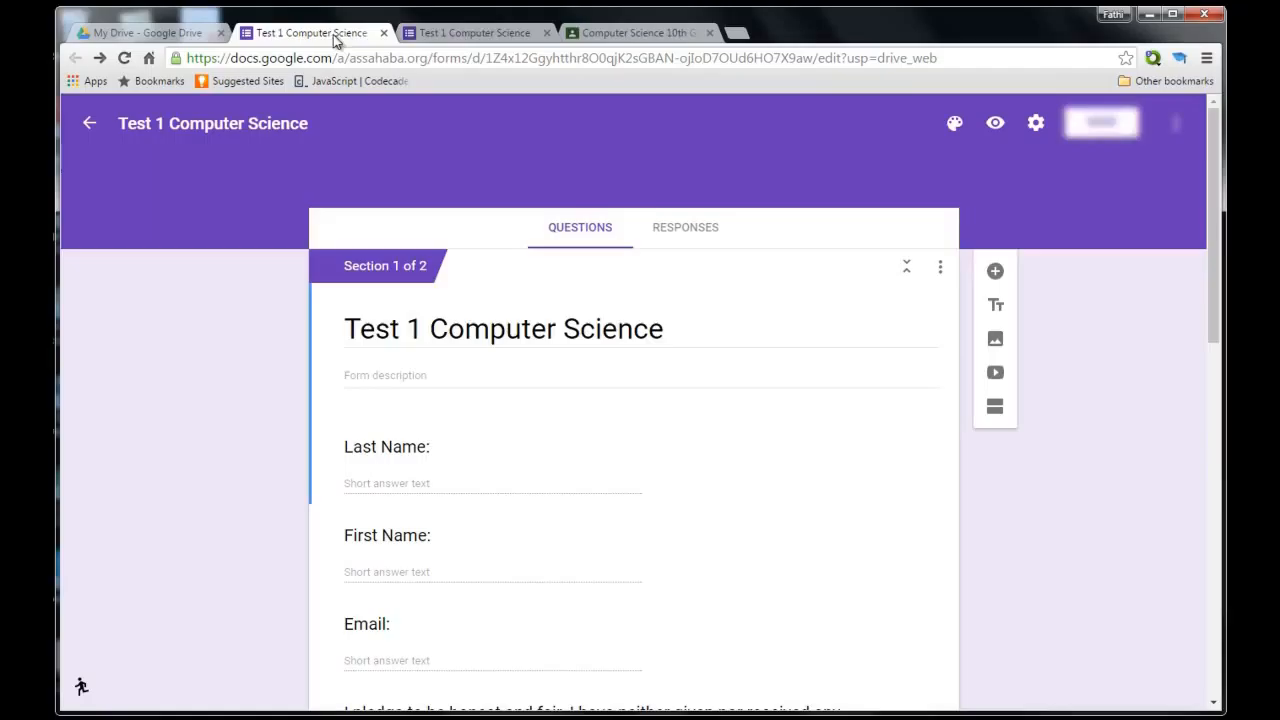
{"action": "left_click", "coordinate": [470, 33]}
{"action": "scroll", "coordinate": [941, 354], "scroll_direction": "down", "scroll_amount": 3}
{"action": "scroll", "coordinate": [767, 100], "scroll_direction": "up", "scroll_amount": 3}
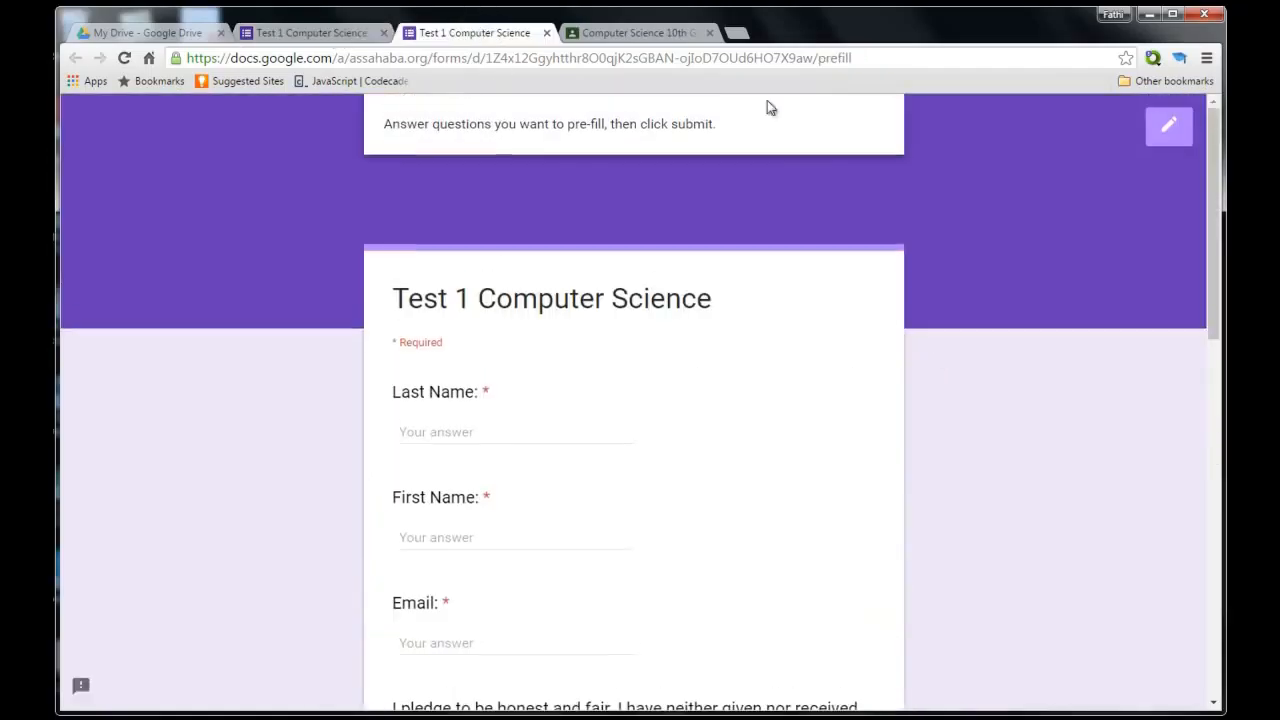
{"action": "left_click", "coordinate": [744, 59]}
{"action": "key", "text": "ctrl+c"}
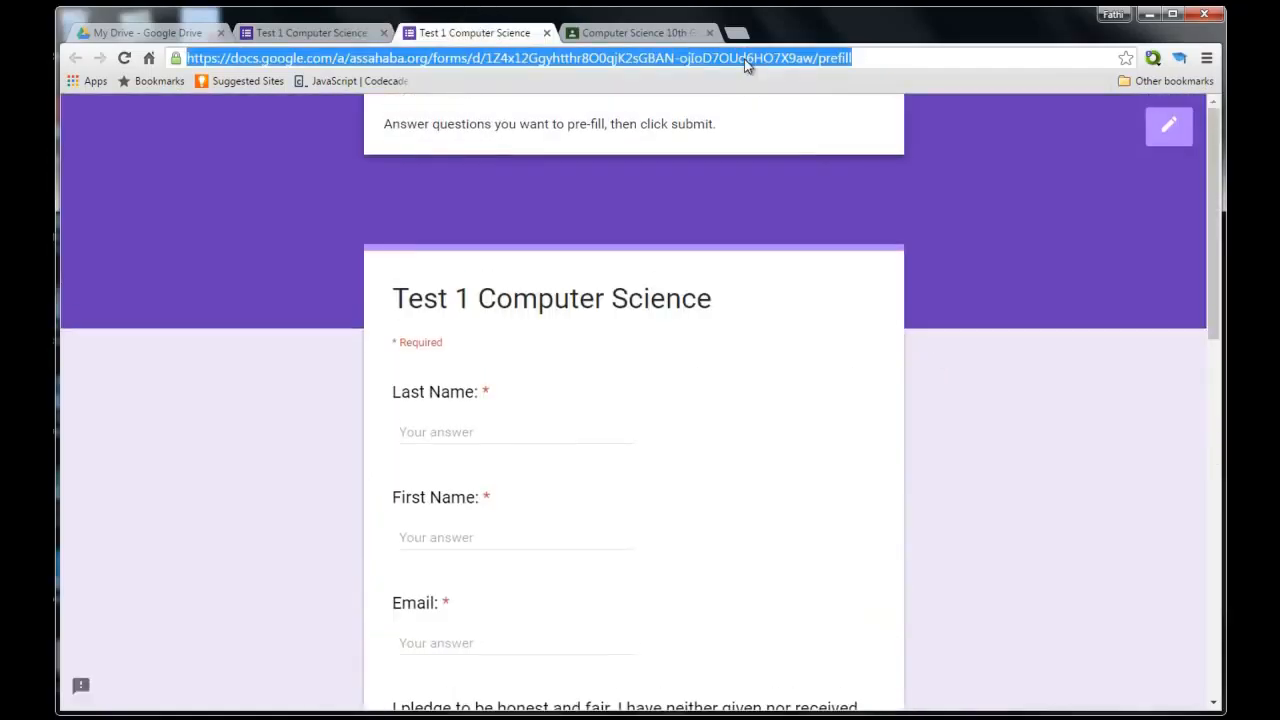
{"action": "left_click", "coordinate": [683, 28]}
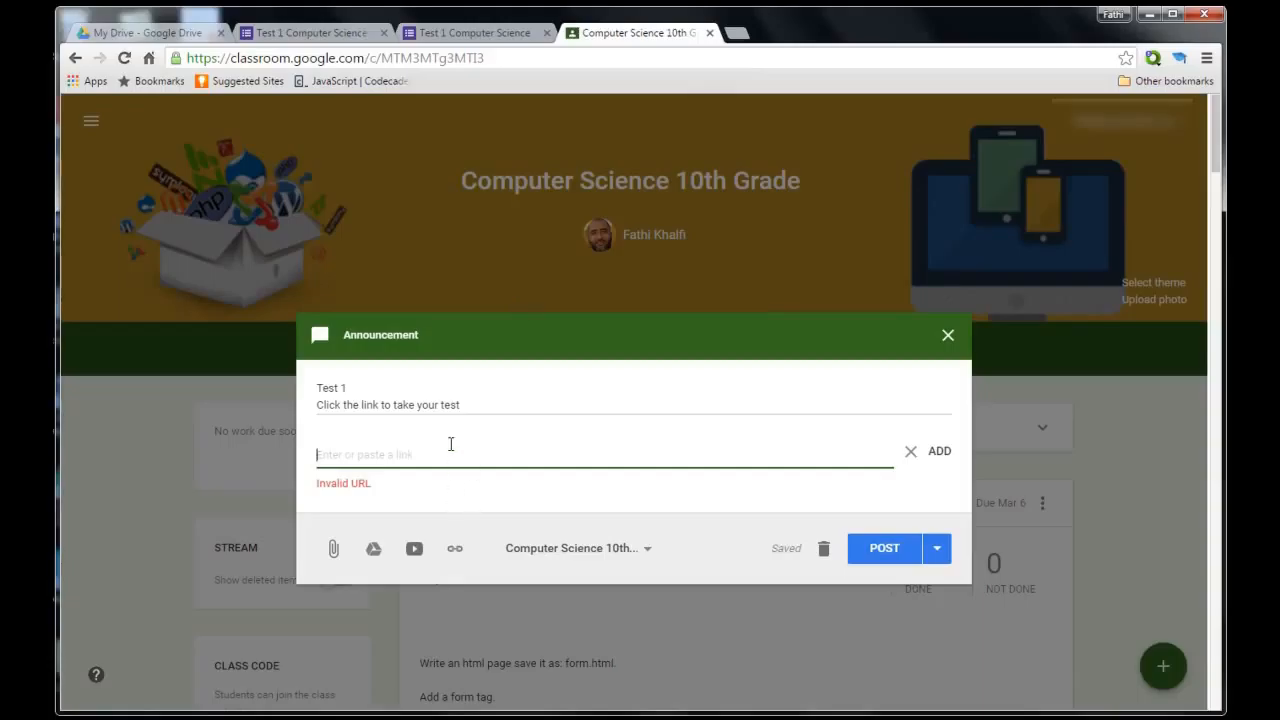
{"action": "key", "text": "ctrl+v"}
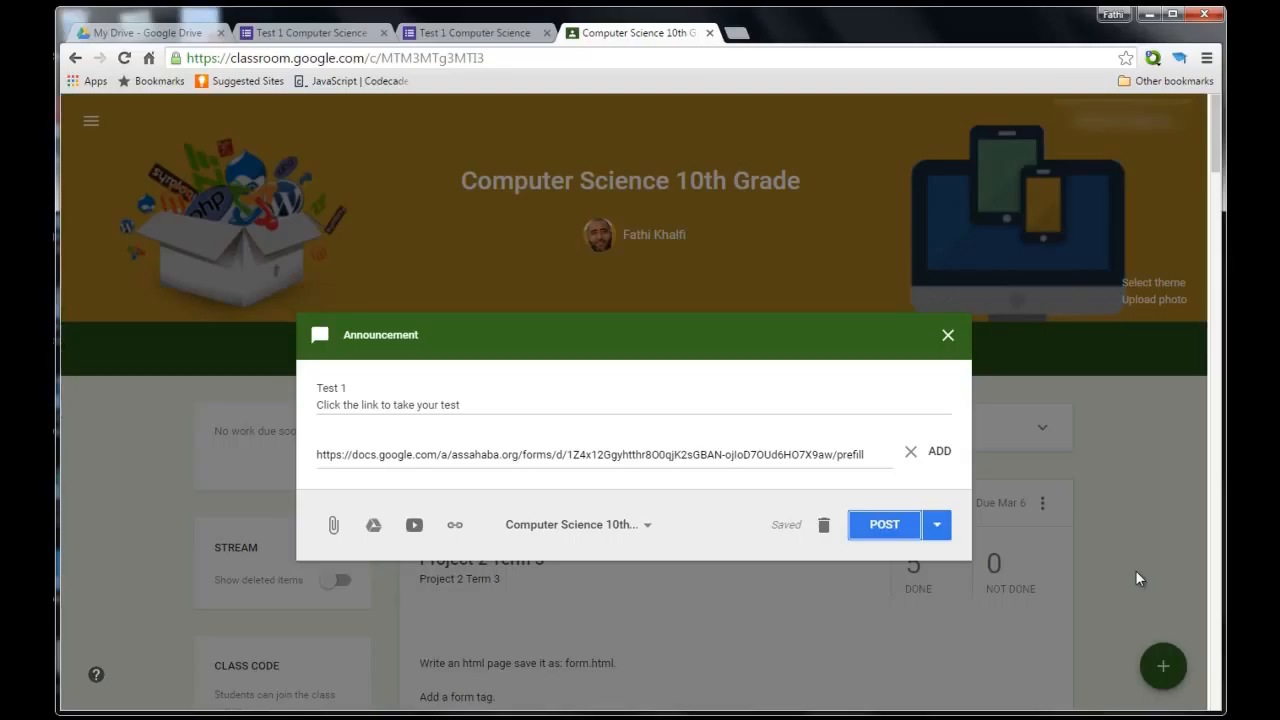
Post the Test 1 announcement, then open and review its attached form before closing it.
{"action": "left_click", "coordinate": [884, 527]}
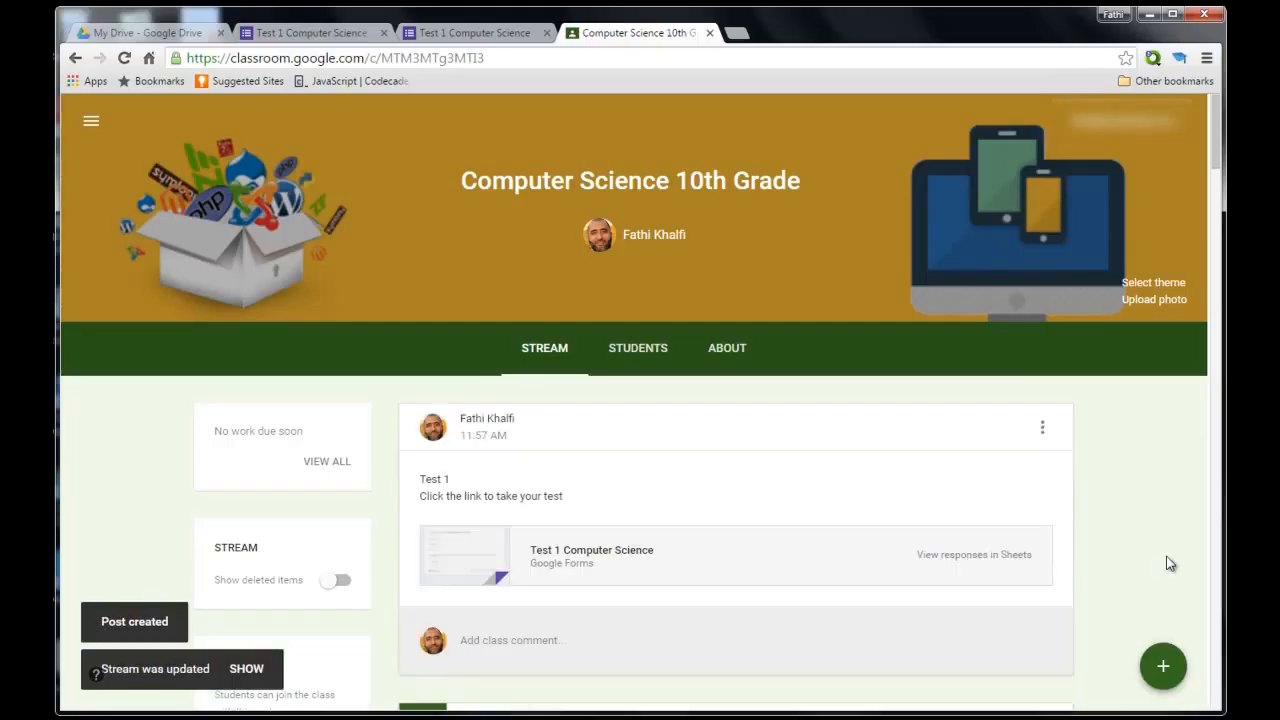
{"action": "left_click", "coordinate": [579, 556]}
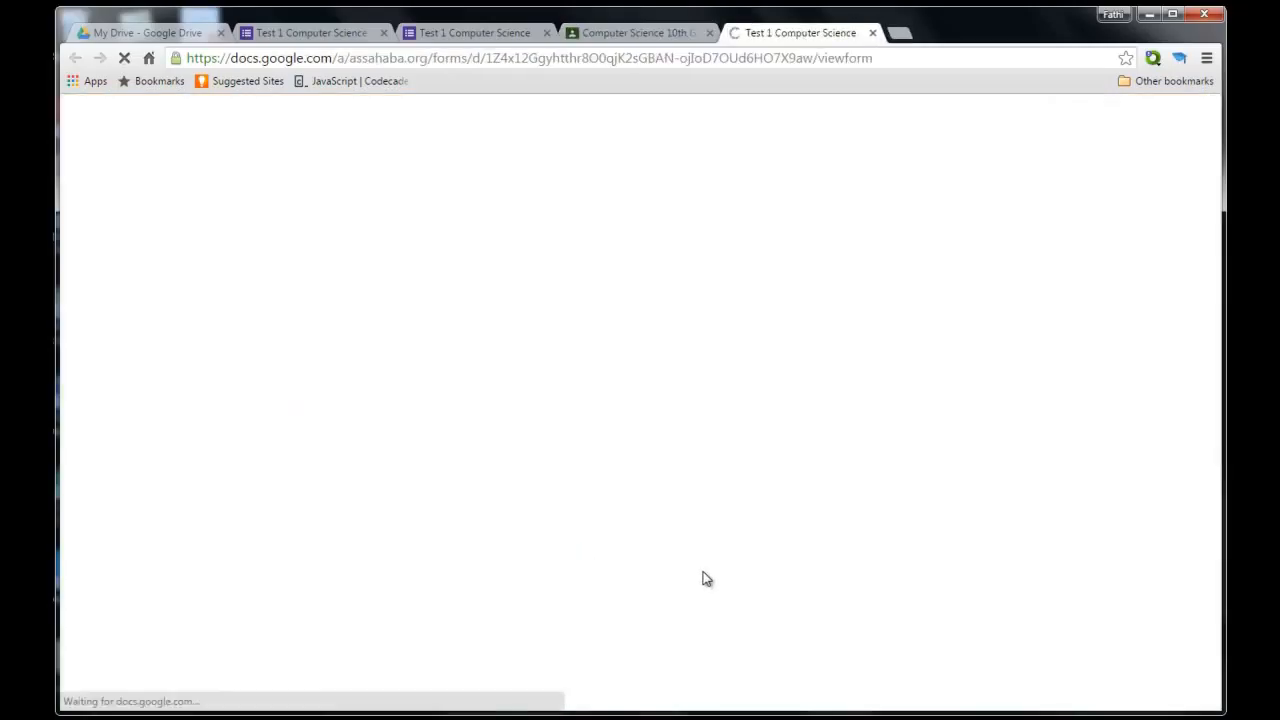
{"action": "scroll", "coordinate": [1058, 396], "scroll_direction": "down", "scroll_amount": 5}
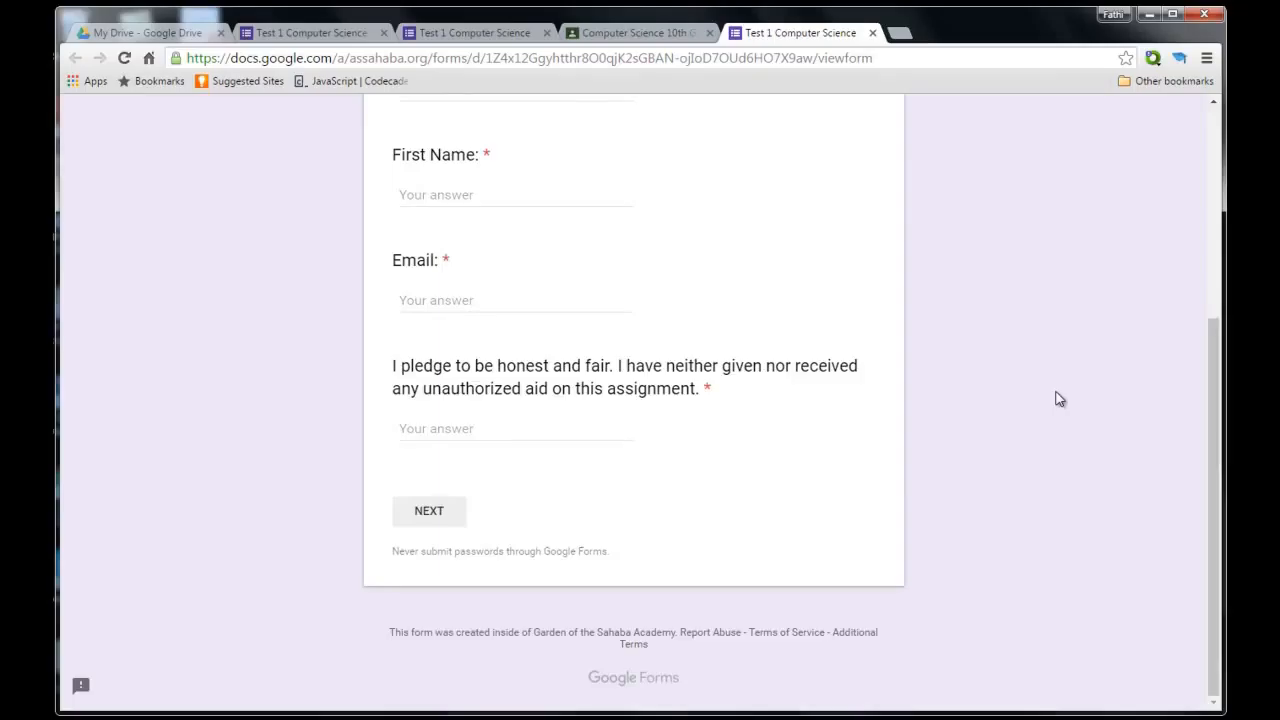
{"action": "scroll", "coordinate": [1058, 398], "scroll_direction": "up", "scroll_amount": 5}
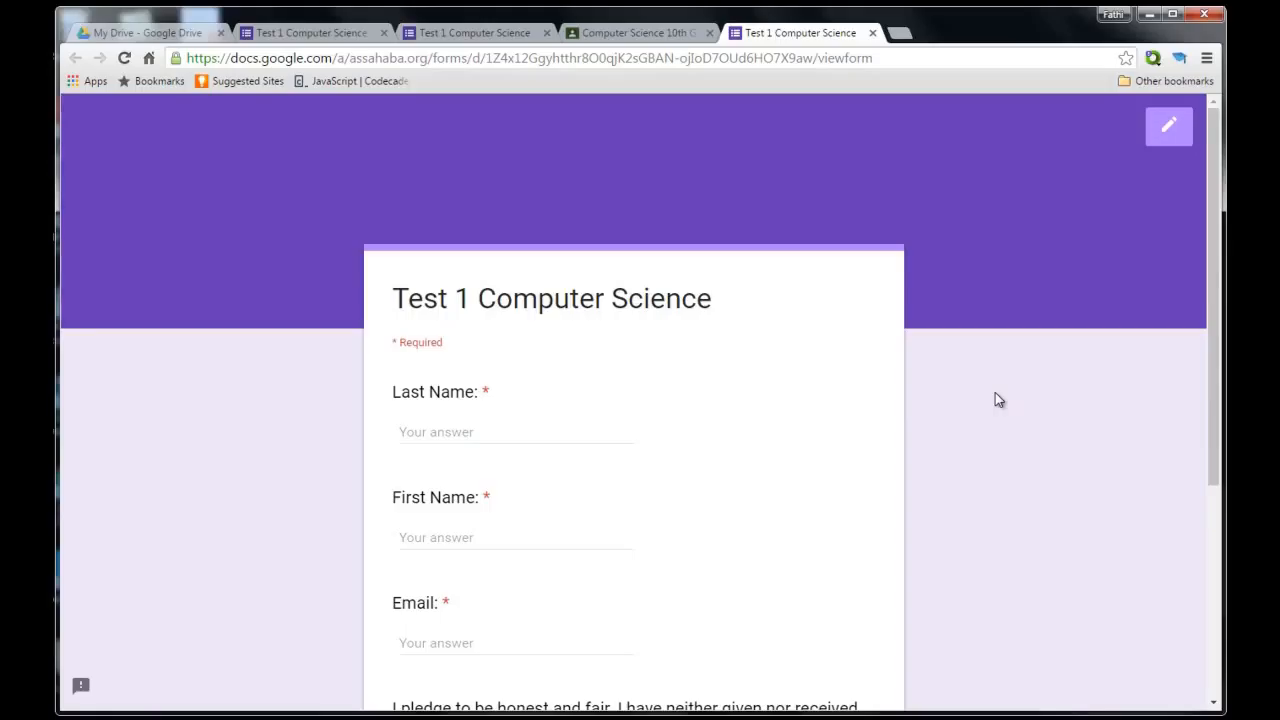
{"action": "left_click", "coordinate": [872, 33]}
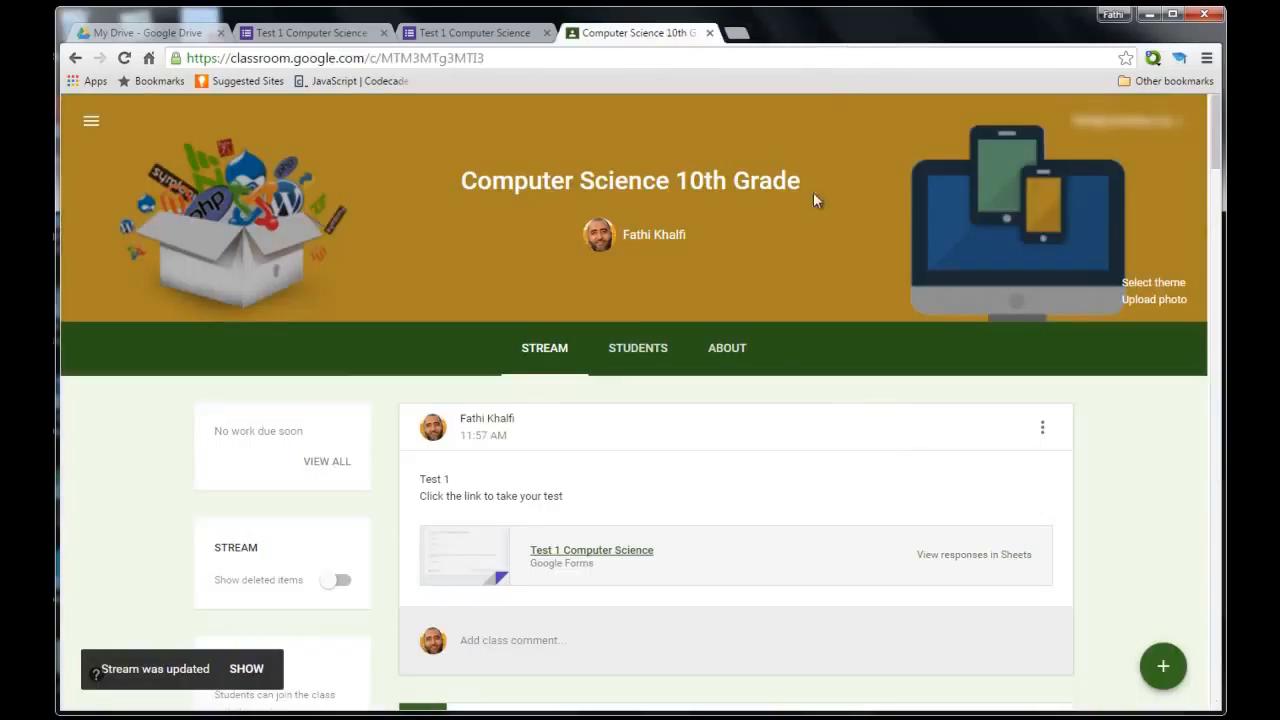
Delete the Test 1 announcement and scroll the stream to confirm it is gone.
{"action": "left_click", "coordinate": [1043, 432]}
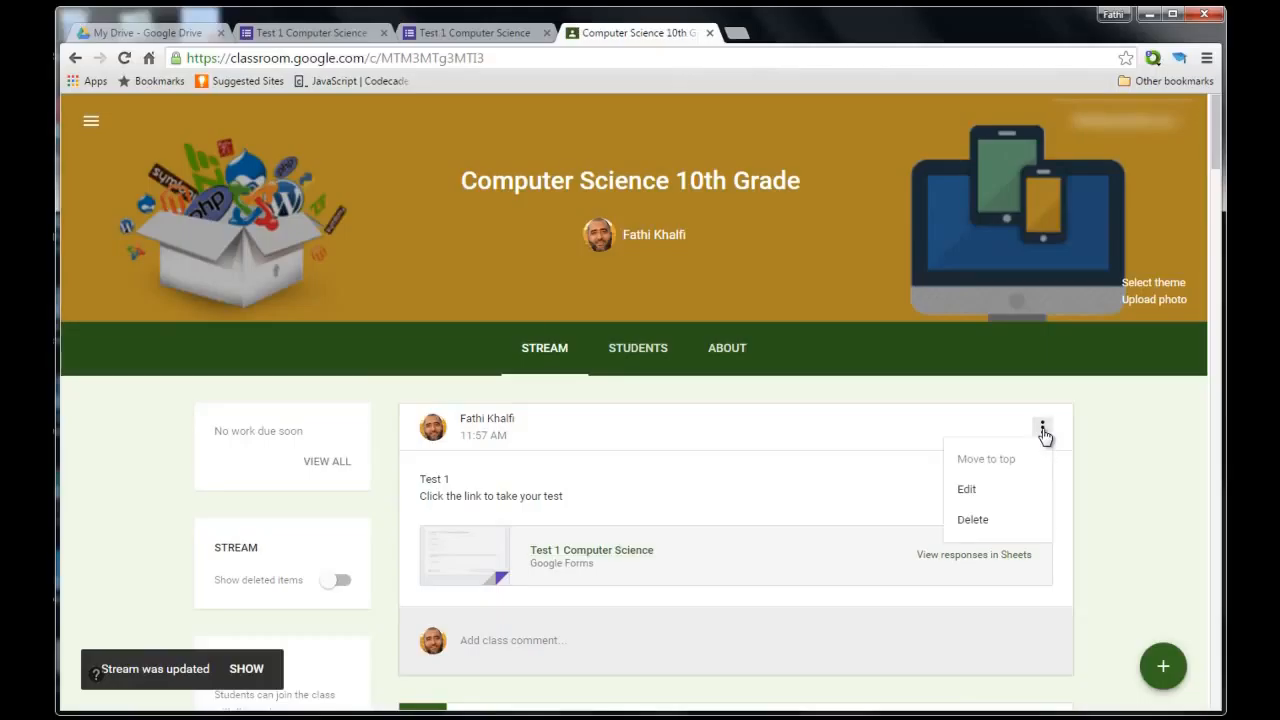
{"action": "left_click", "coordinate": [1000, 520]}
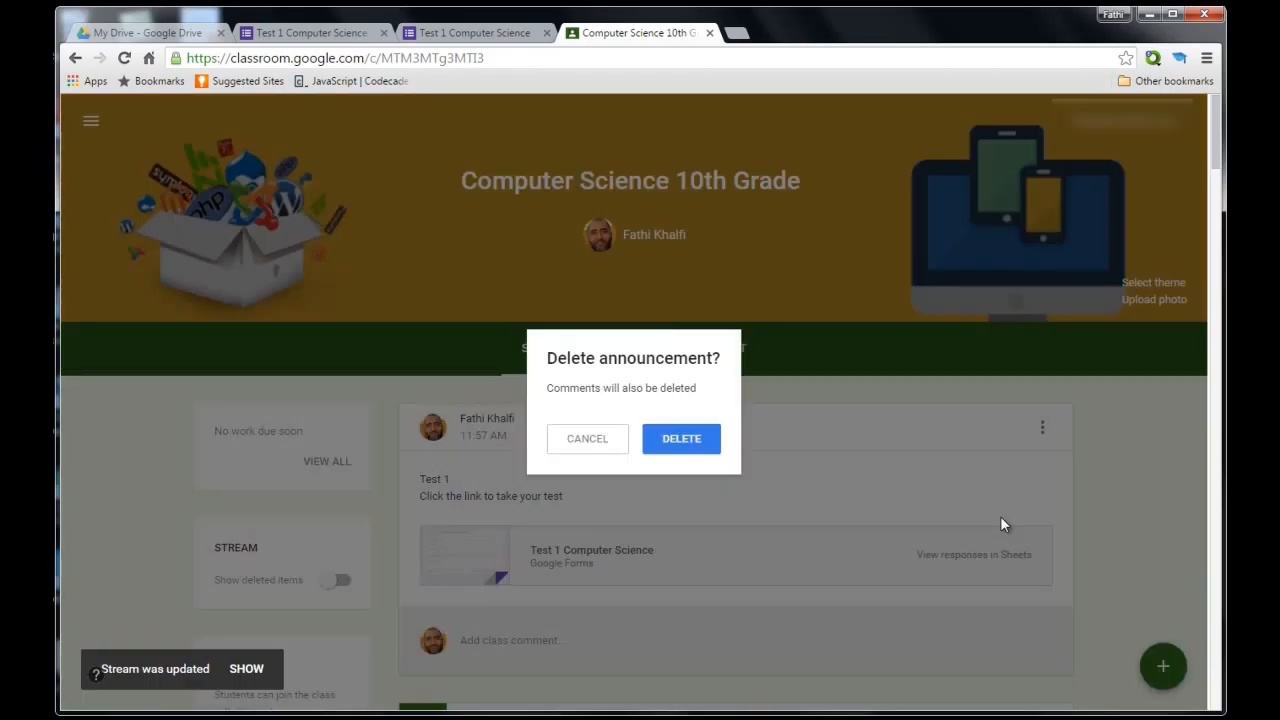
{"action": "left_click", "coordinate": [680, 438]}
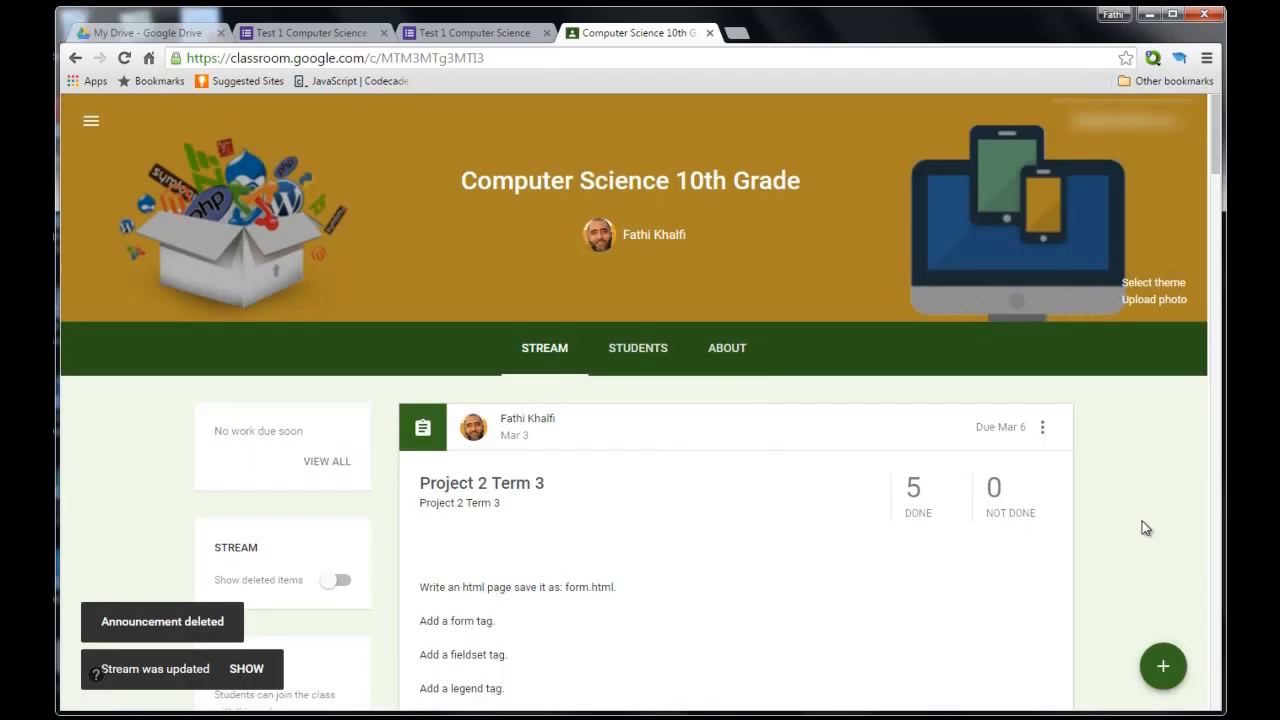
{"action": "scroll", "coordinate": [1094, 517], "scroll_direction": "down", "scroll_amount": 2}
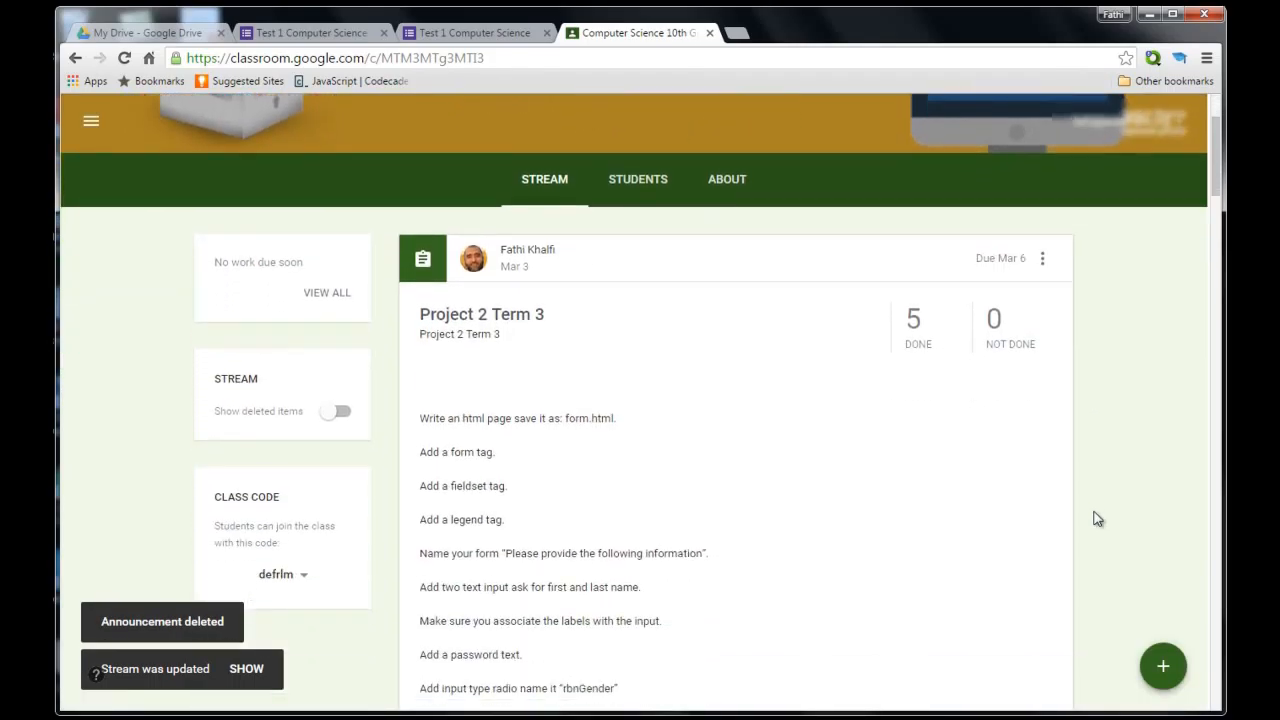
{"action": "scroll", "coordinate": [763, 451], "scroll_direction": "down", "scroll_amount": 3}
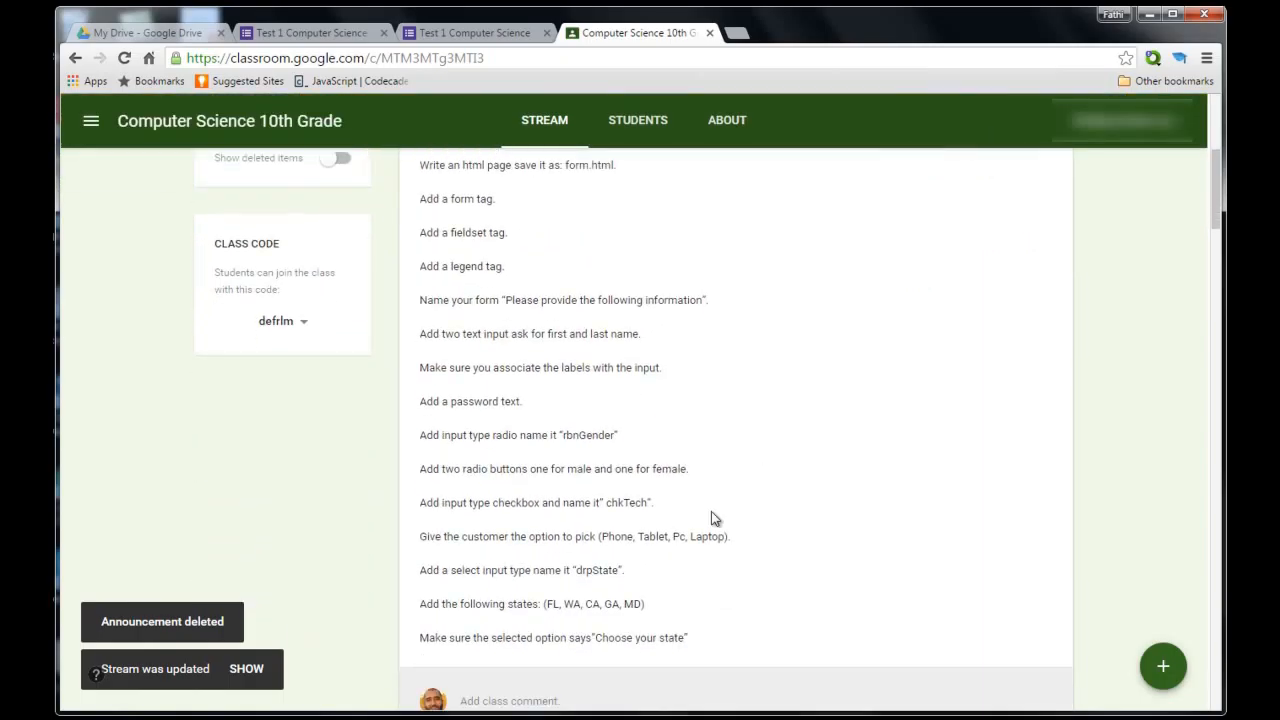
{"action": "scroll", "coordinate": [750, 449], "scroll_direction": "down", "scroll_amount": 3}
{"action": "scroll", "coordinate": [747, 447], "scroll_direction": "down", "scroll_amount": 1}
{"action": "scroll", "coordinate": [766, 429], "scroll_direction": "up", "scroll_amount": 10}
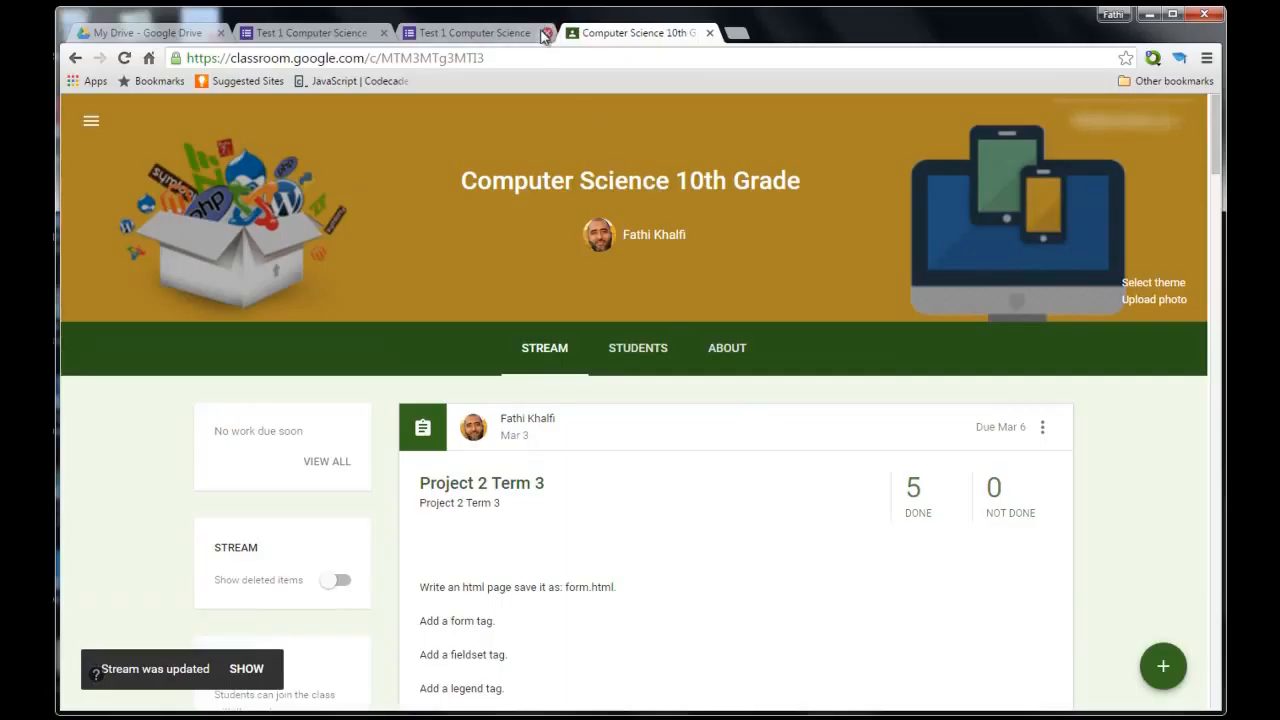
Change the Test 1 Computer Science form's theme colour to green.
{"action": "left_click", "coordinate": [350, 33]}
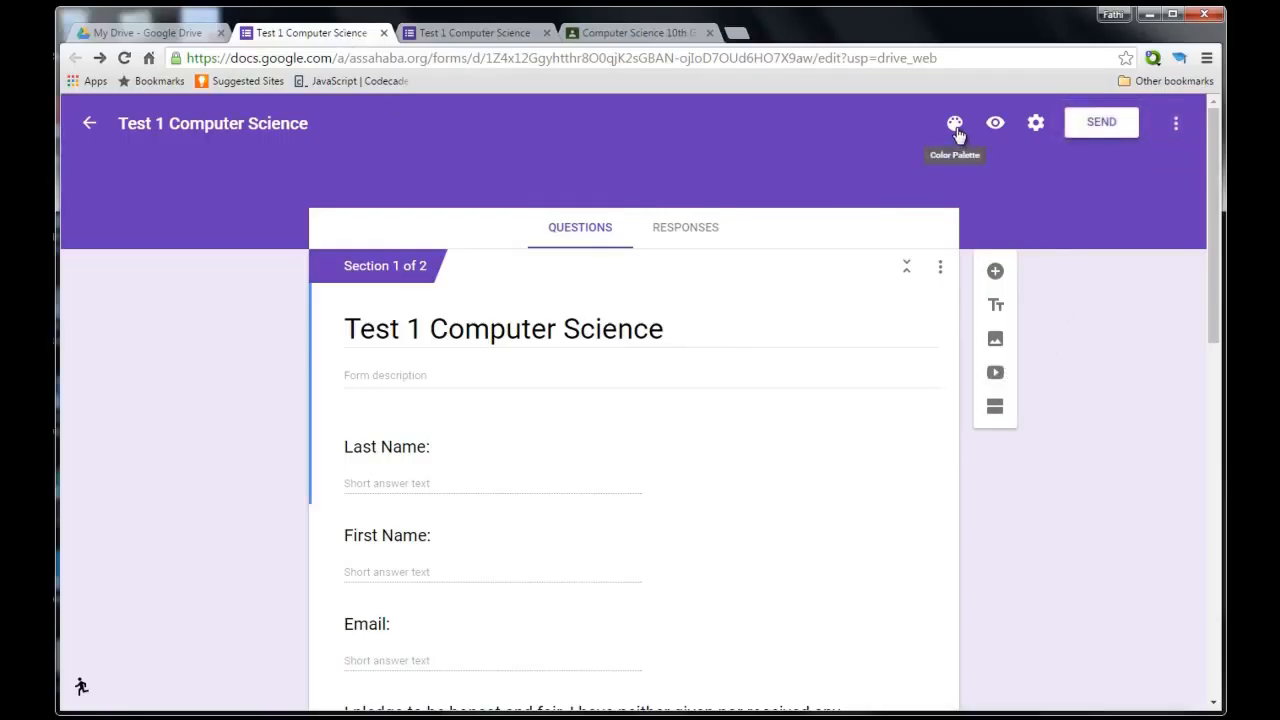
{"action": "left_click", "coordinate": [955, 128]}
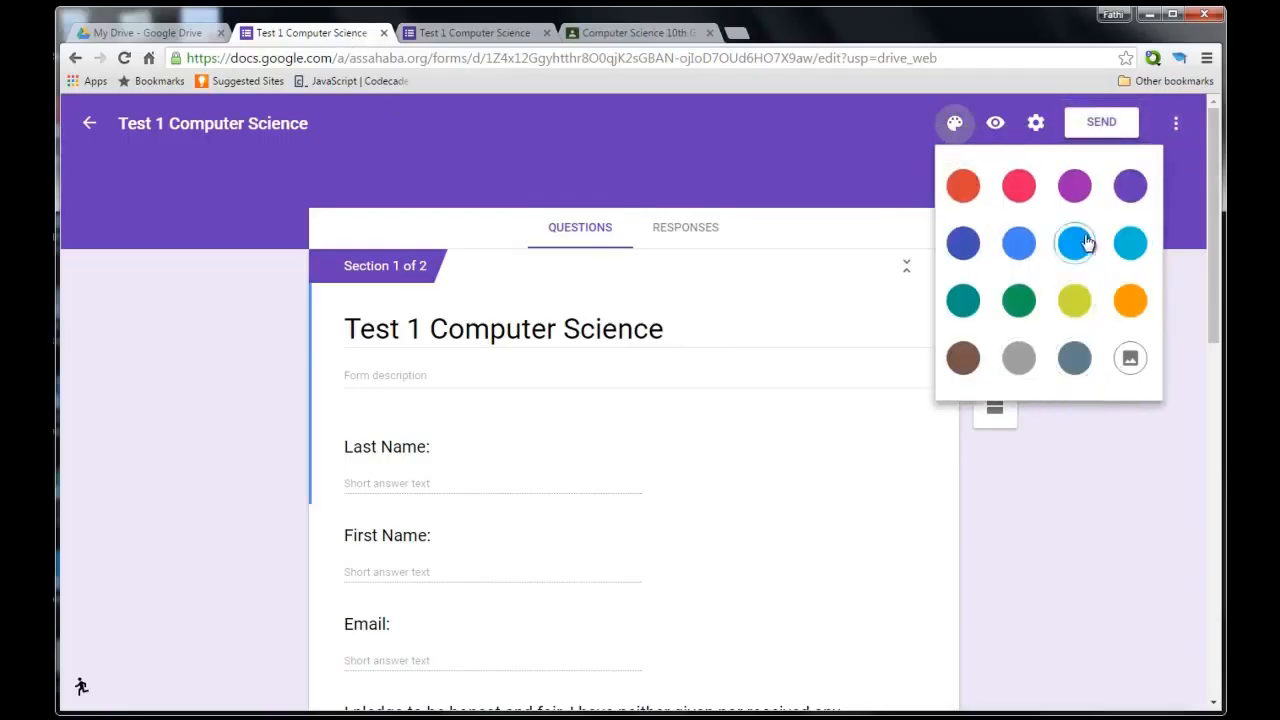
{"action": "left_click", "coordinate": [1020, 302]}
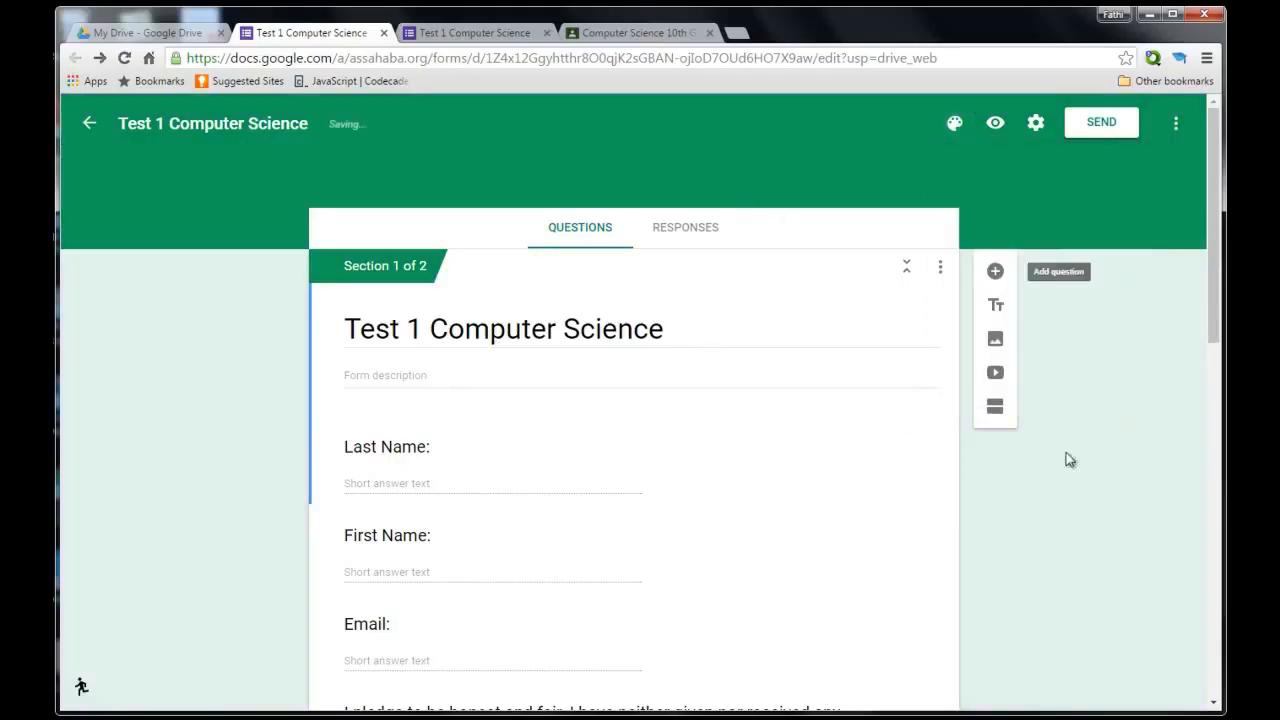
Apply the colored-pencils image from Work and School as the form's header.
{"action": "left_click", "coordinate": [963, 126]}
{"action": "left_click", "coordinate": [1132, 368]}
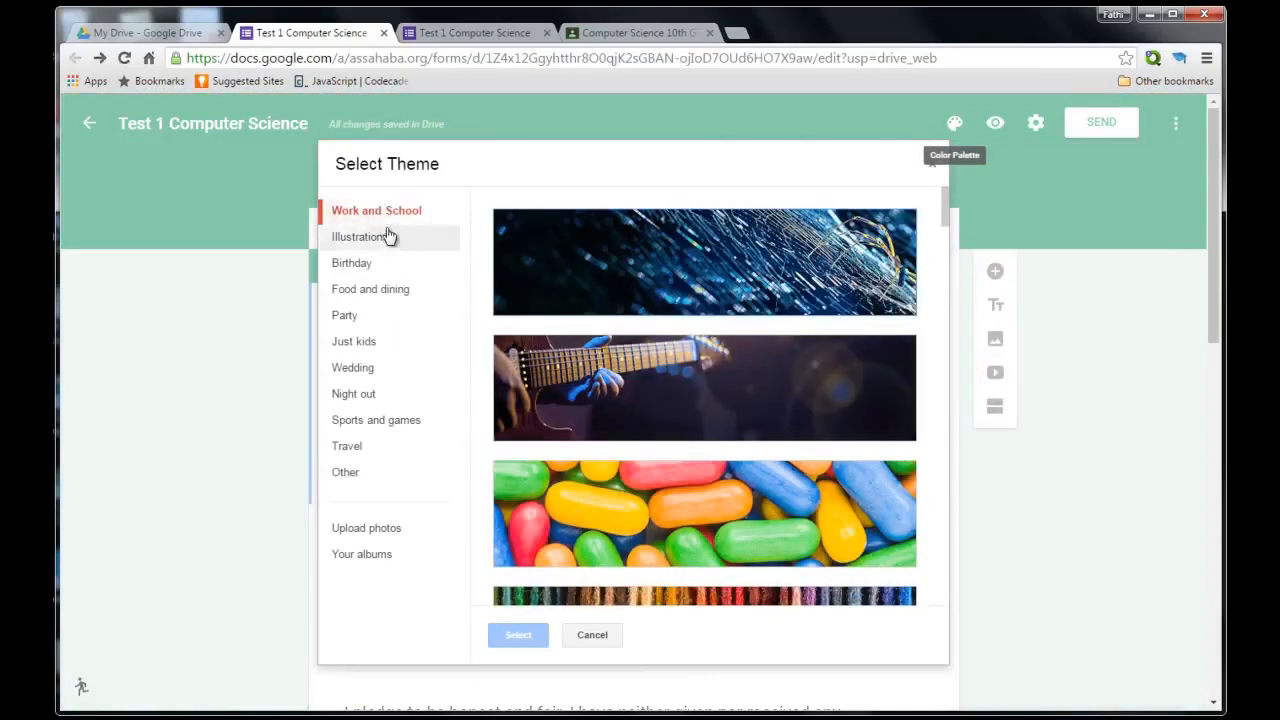
{"action": "left_click", "coordinate": [388, 236]}
{"action": "left_click", "coordinate": [372, 268]}
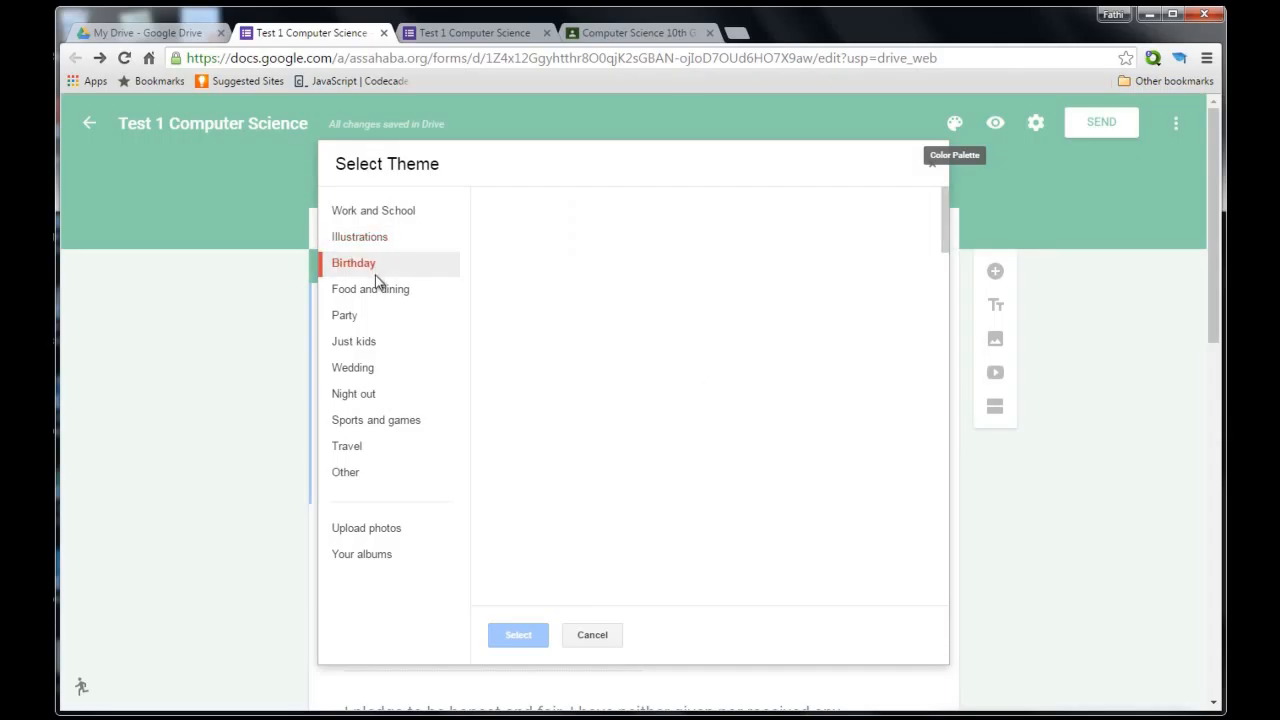
{"action": "left_click", "coordinate": [375, 293]}
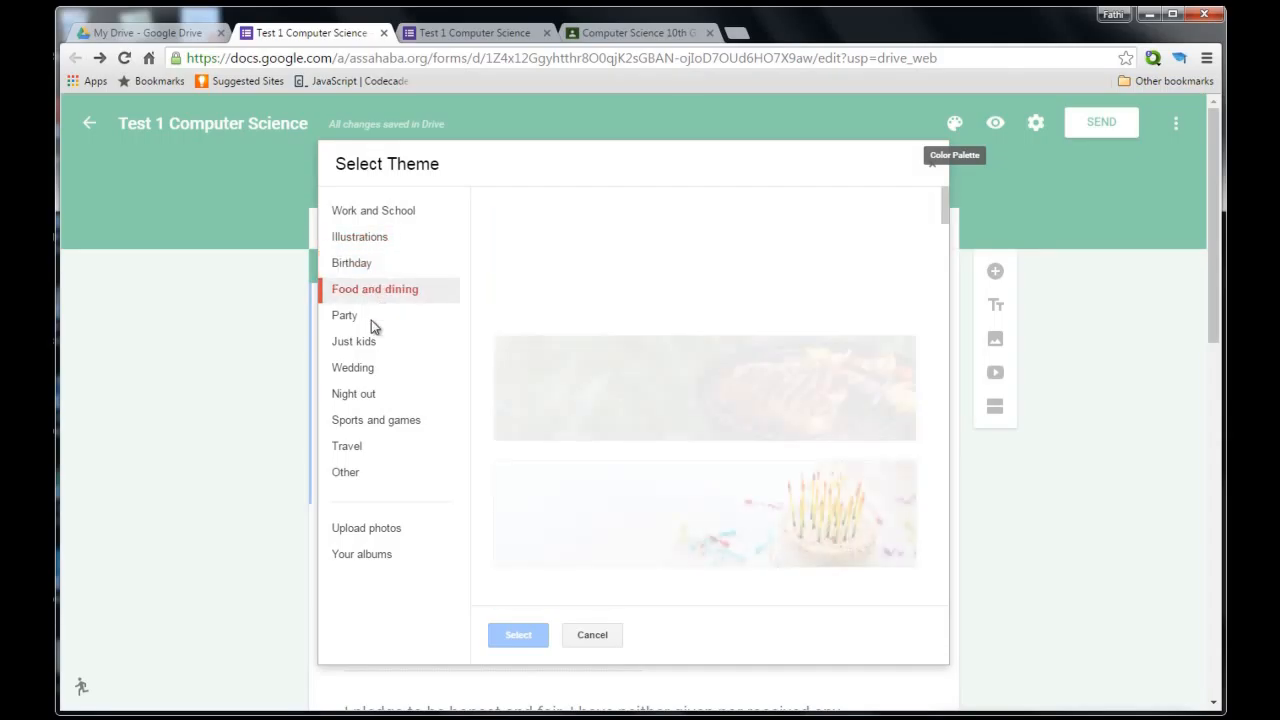
{"action": "left_click", "coordinate": [368, 318]}
{"action": "left_click", "coordinate": [373, 344]}
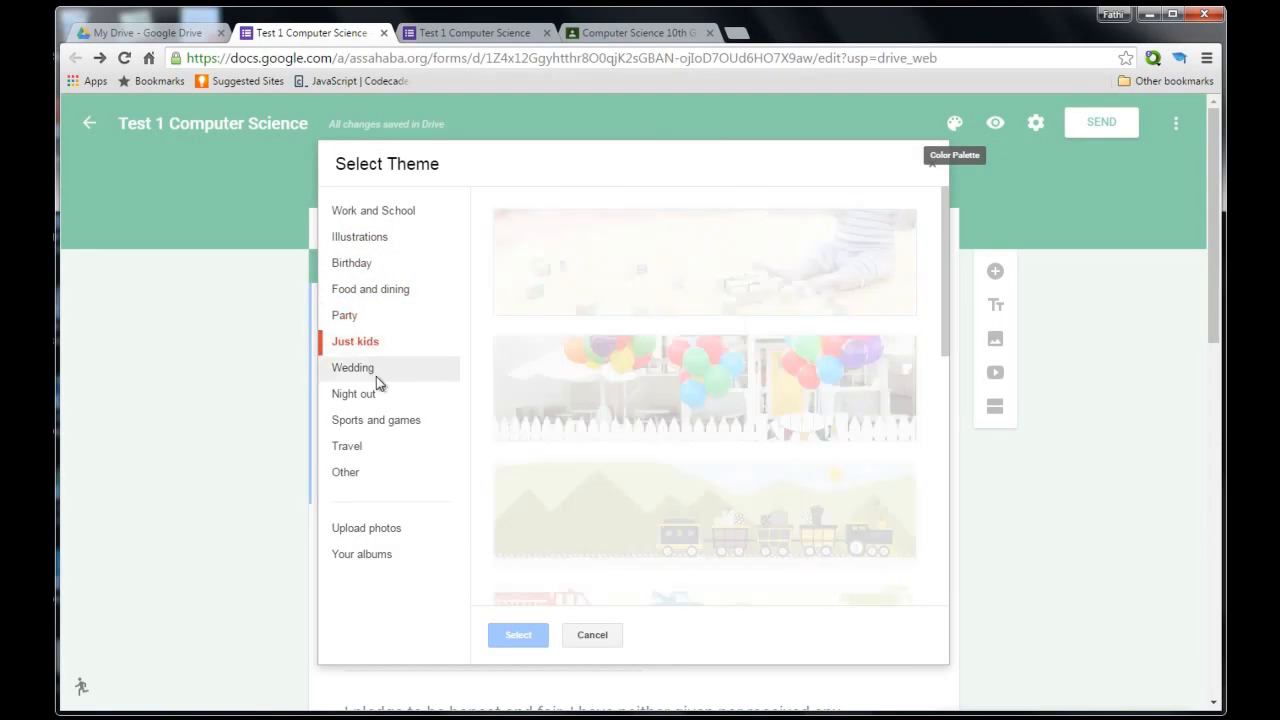
{"action": "left_click", "coordinate": [392, 214]}
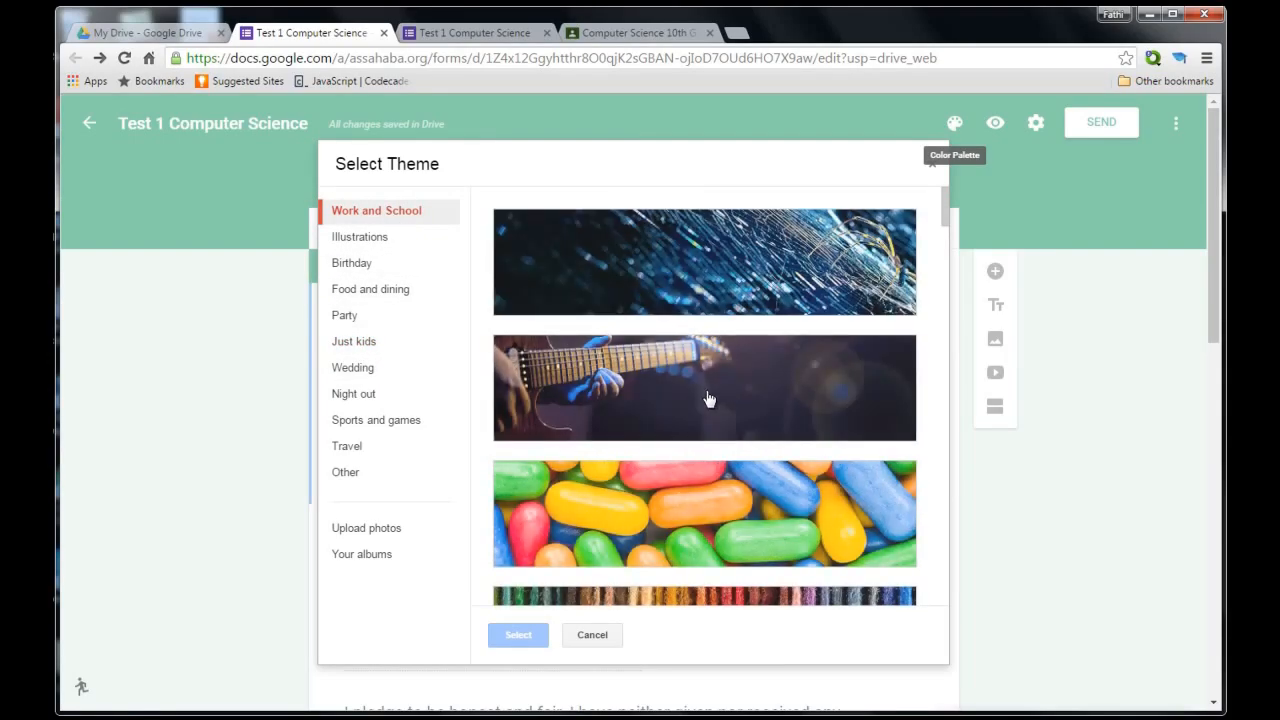
{"action": "scroll", "coordinate": [707, 399], "scroll_direction": "down", "scroll_amount": 10}
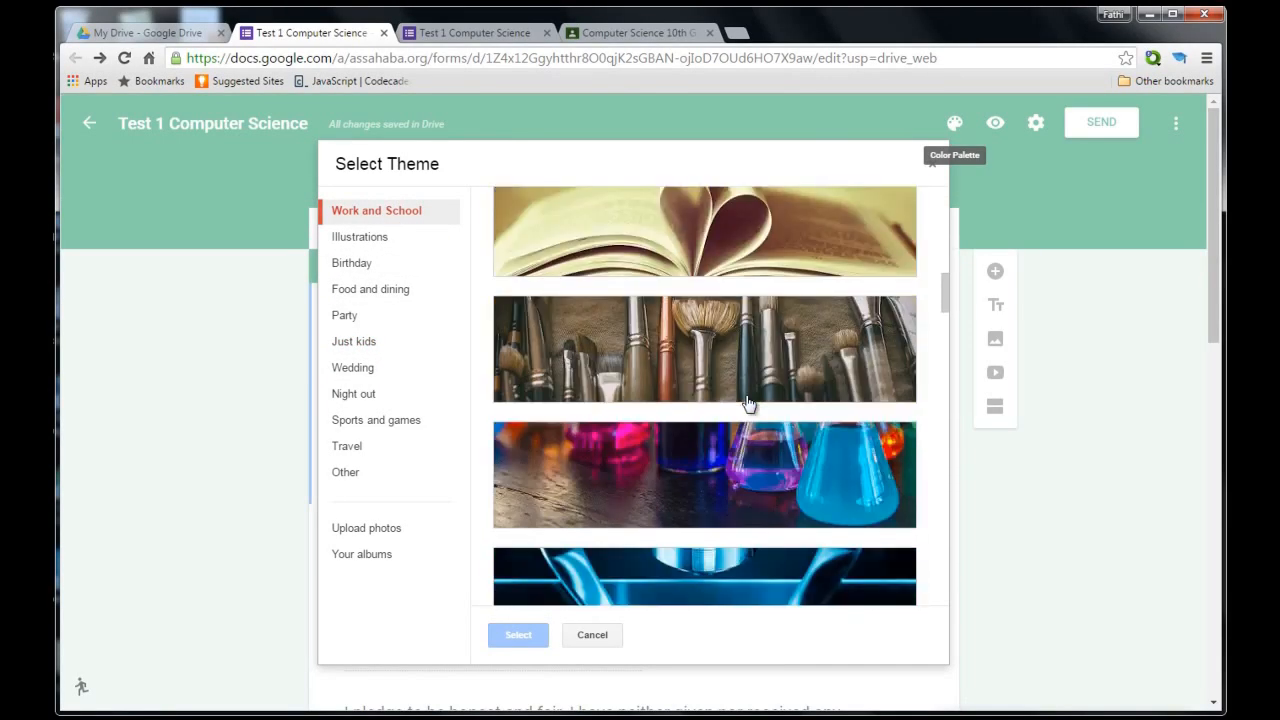
{"action": "scroll", "coordinate": [748, 403], "scroll_direction": "down", "scroll_amount": 4}
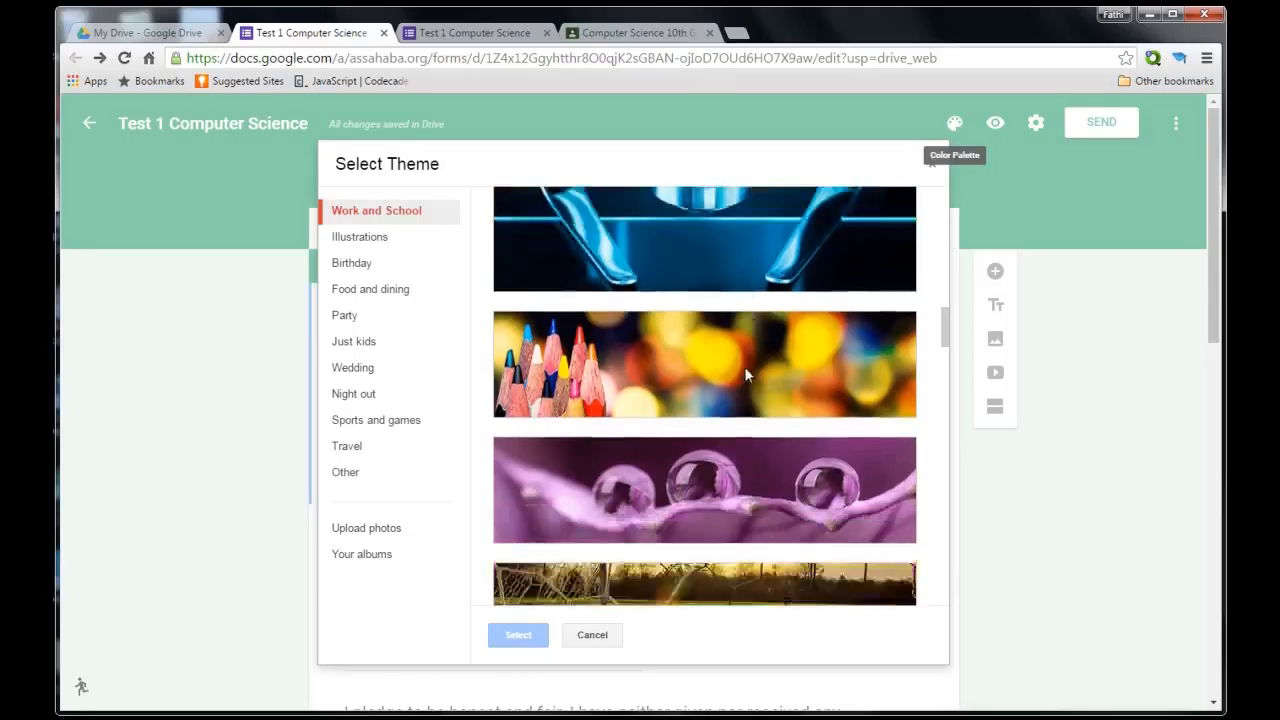
{"action": "left_click", "coordinate": [757, 306]}
{"action": "left_click", "coordinate": [520, 638]}
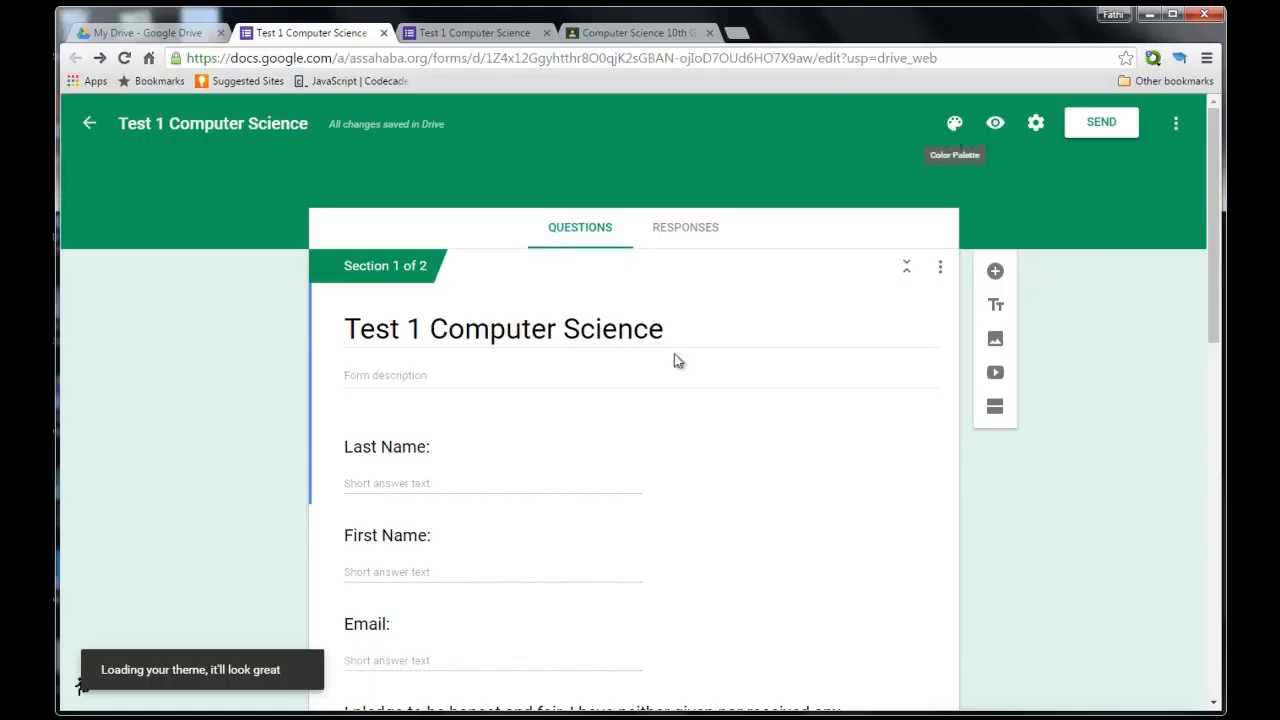
{"action": "left_click", "coordinate": [955, 128]}
{"action": "left_click", "coordinate": [1119, 503]}
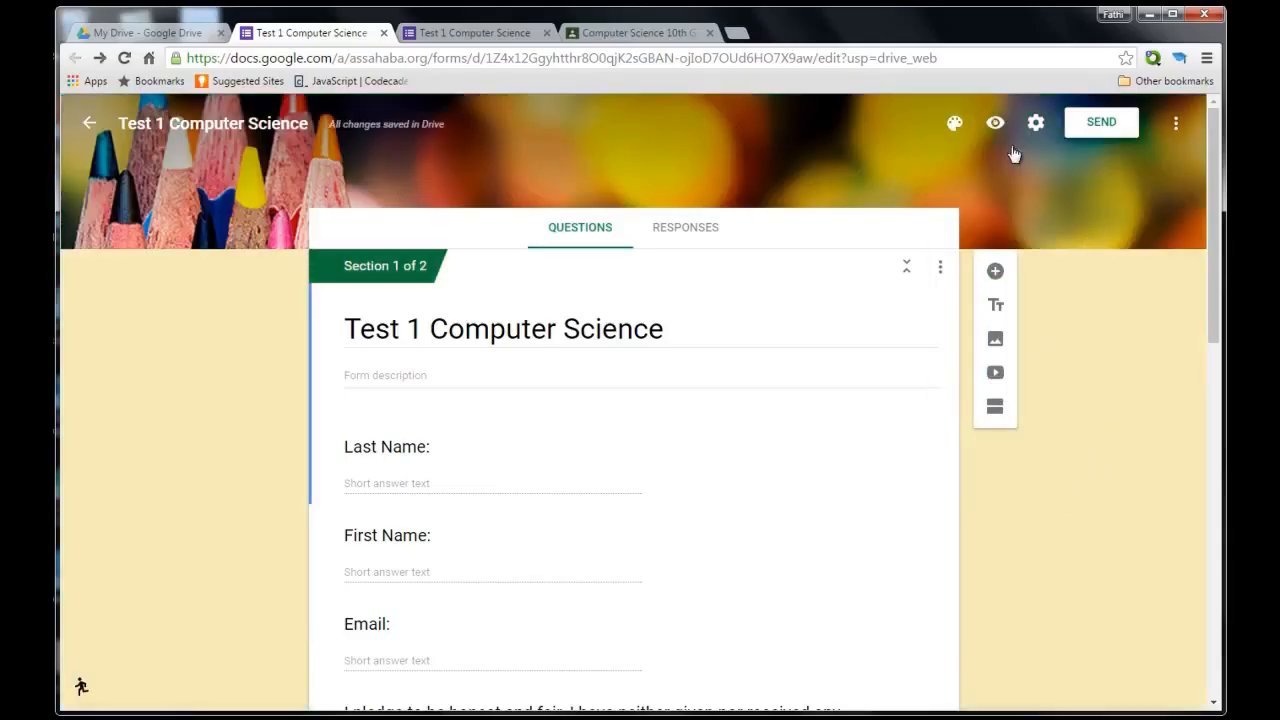
{"action": "left_click", "coordinate": [955, 128]}
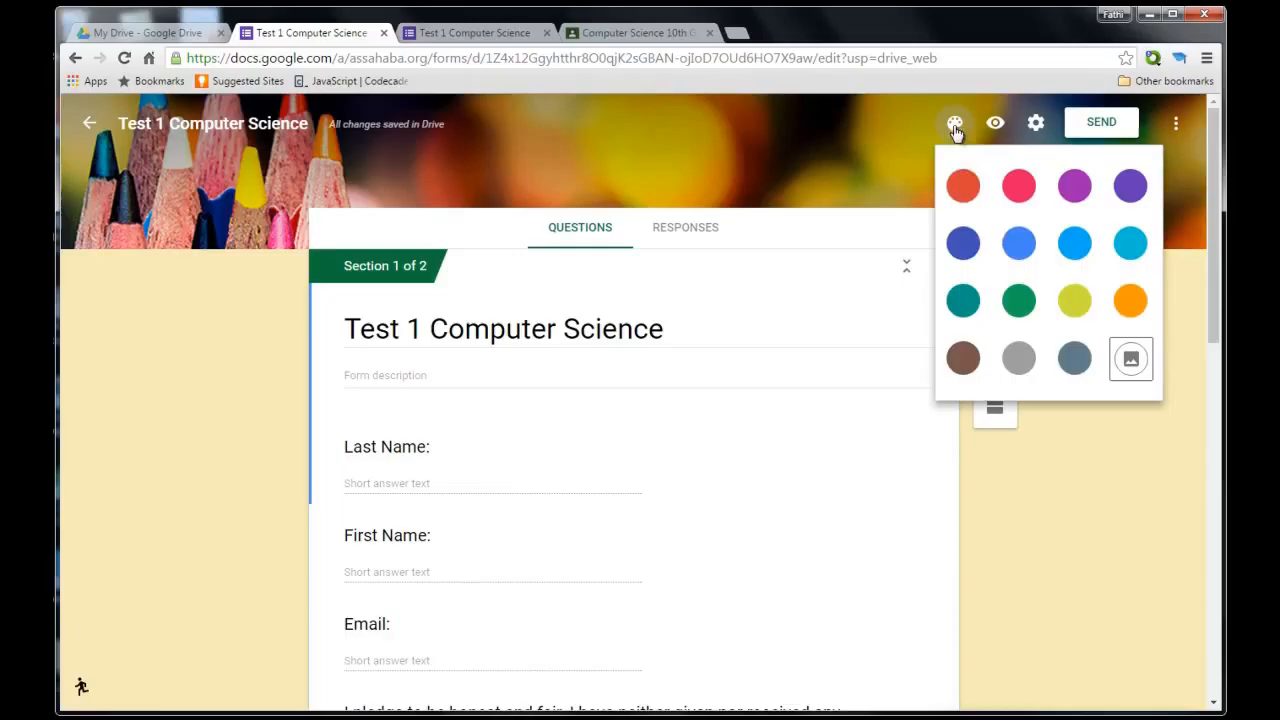
{"action": "left_click", "coordinate": [1131, 355]}
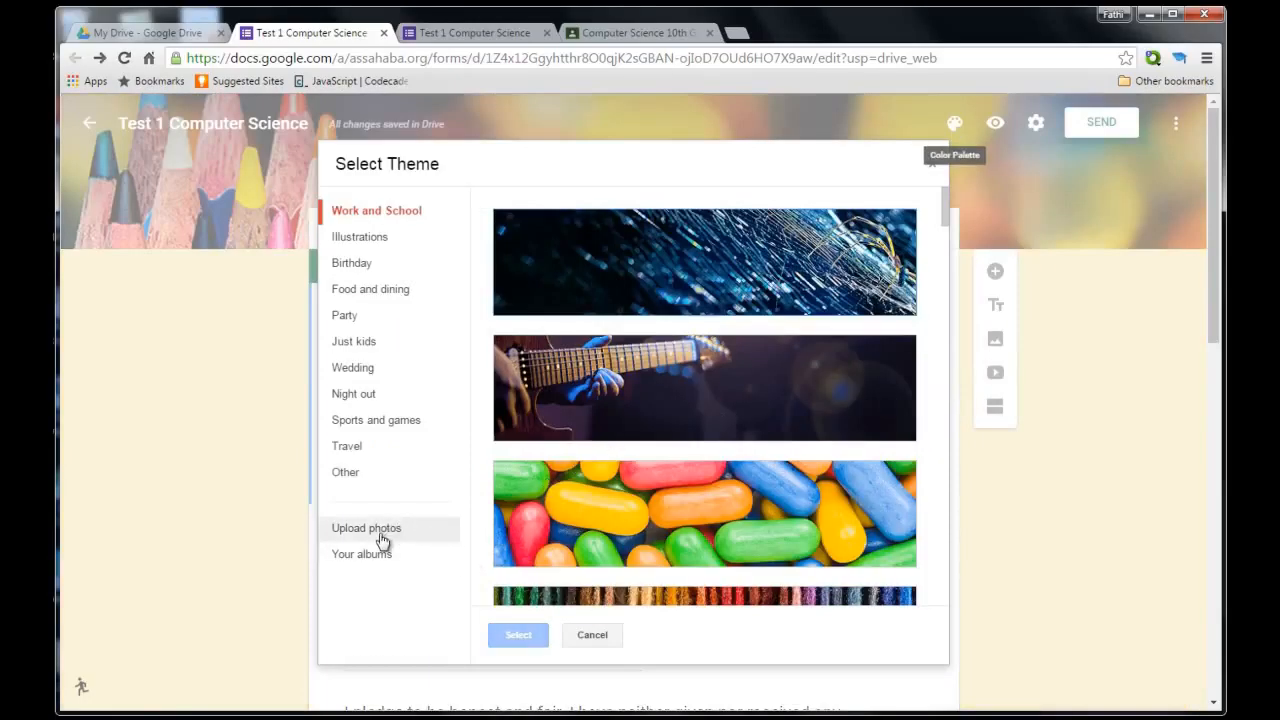
{"action": "left_click", "coordinate": [380, 532]}
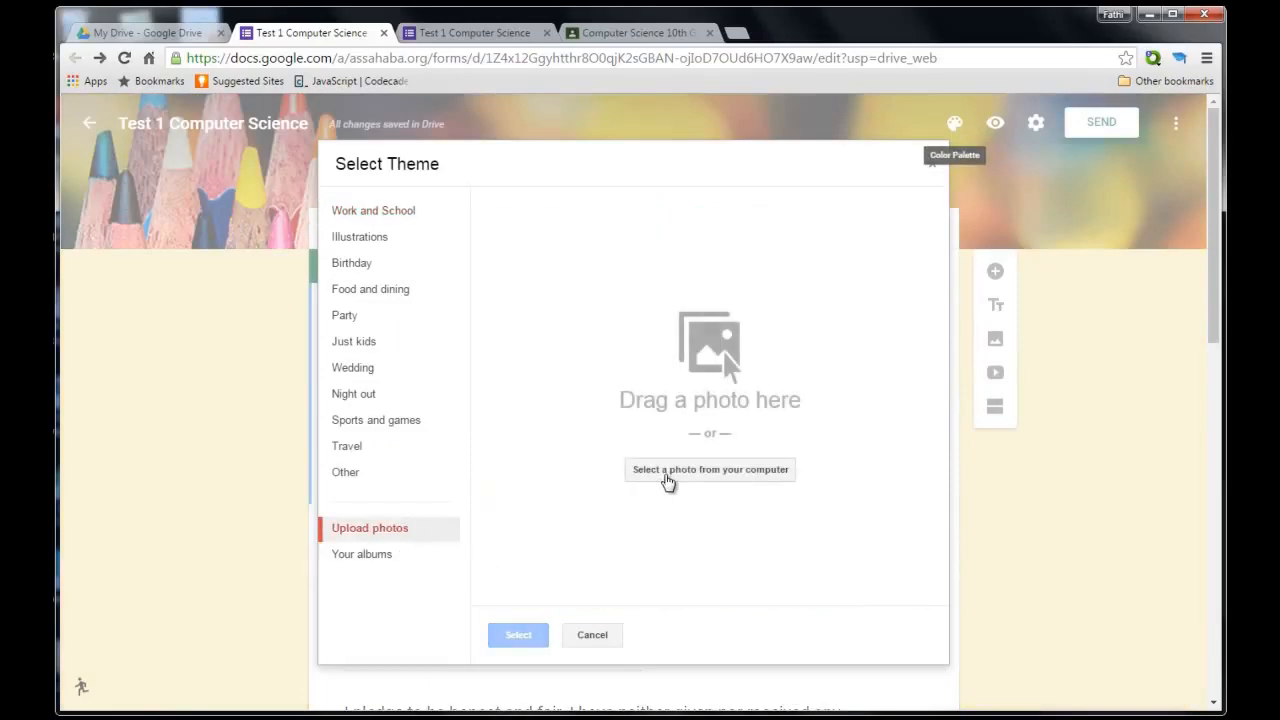
{"action": "left_click", "coordinate": [666, 480]}
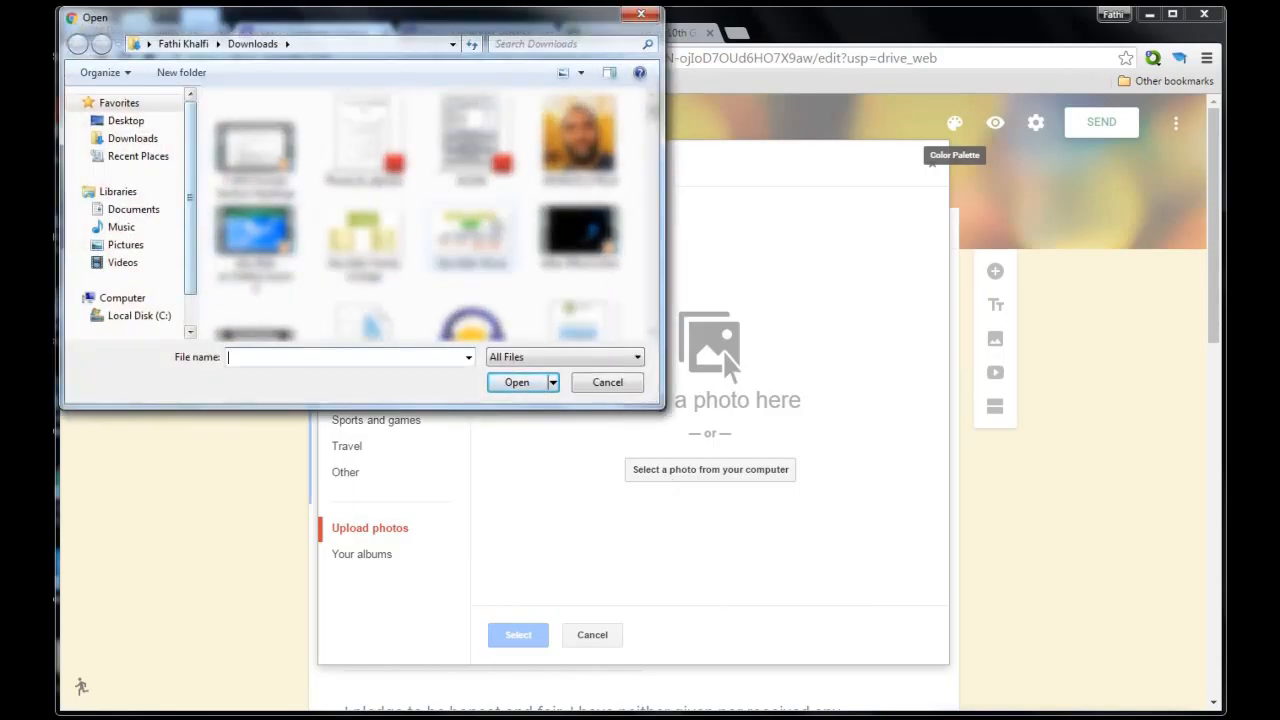
{"action": "left_click_drag", "start_coordinate": [658, 120], "coordinate": [662, 260]}
{"action": "left_click_drag", "start_coordinate": [664, 215], "coordinate": [665, 102]}
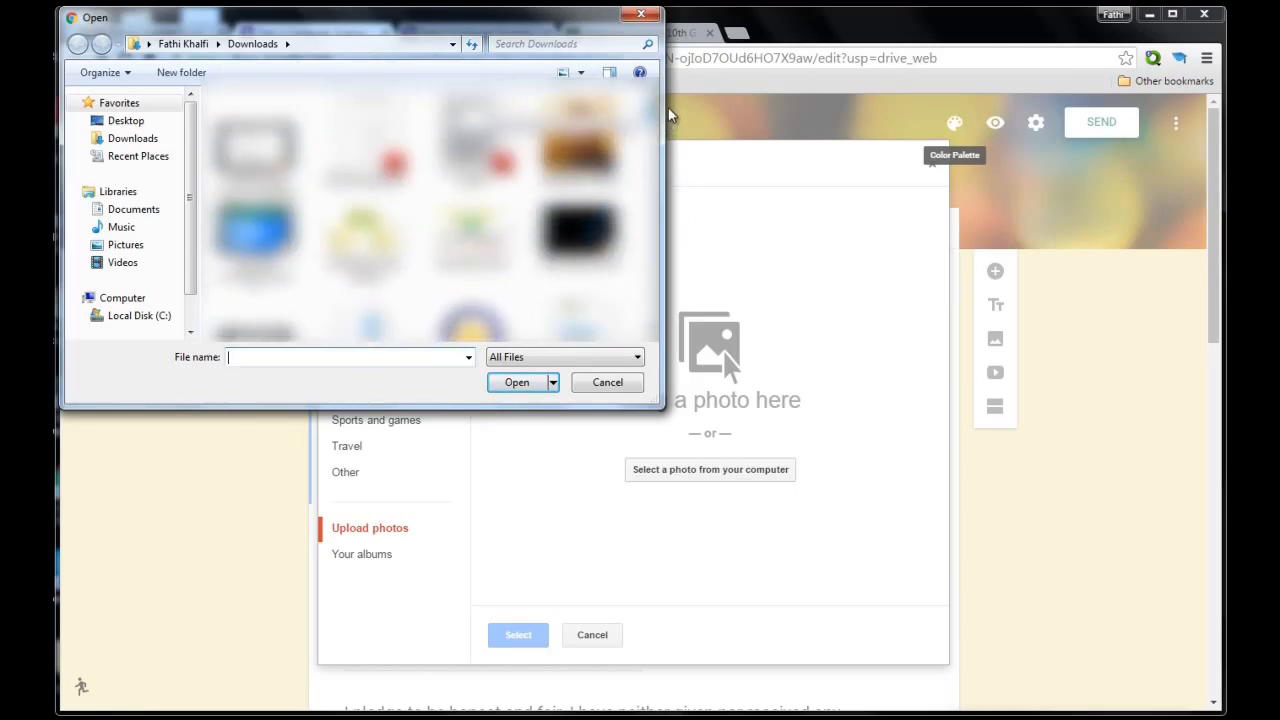
{"action": "left_click", "coordinate": [640, 14]}
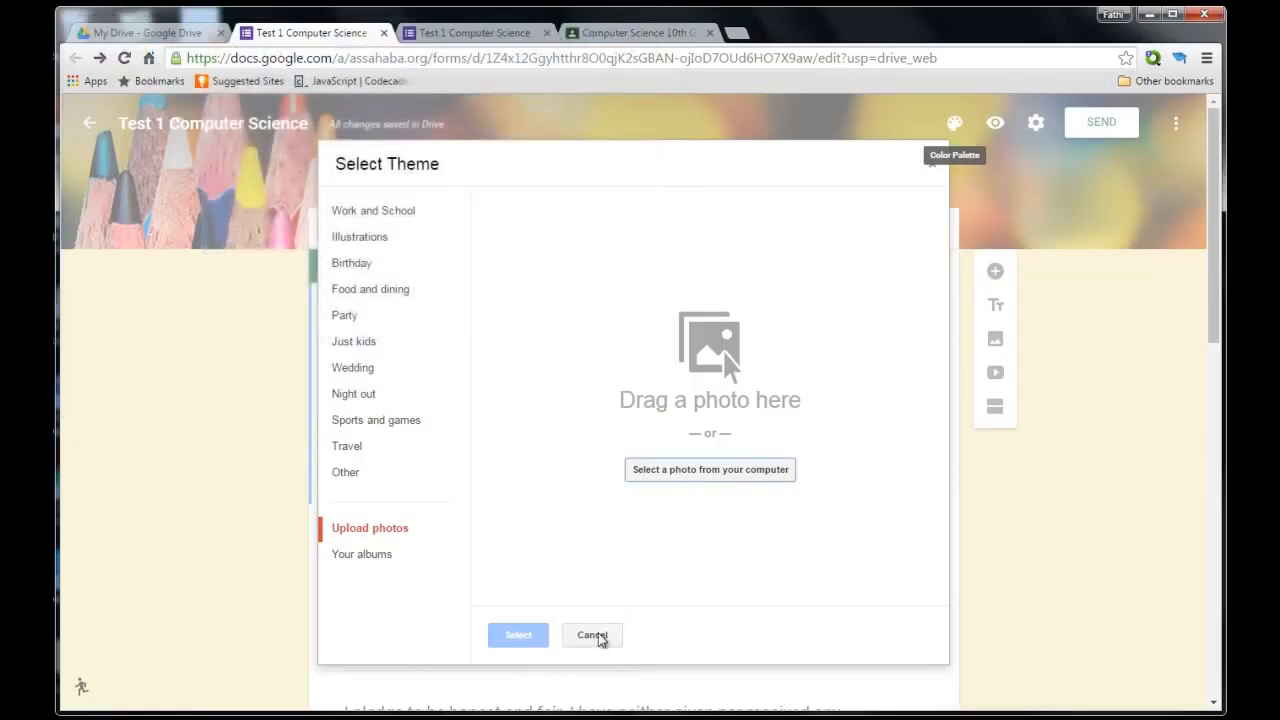
{"action": "left_click", "coordinate": [598, 635]}
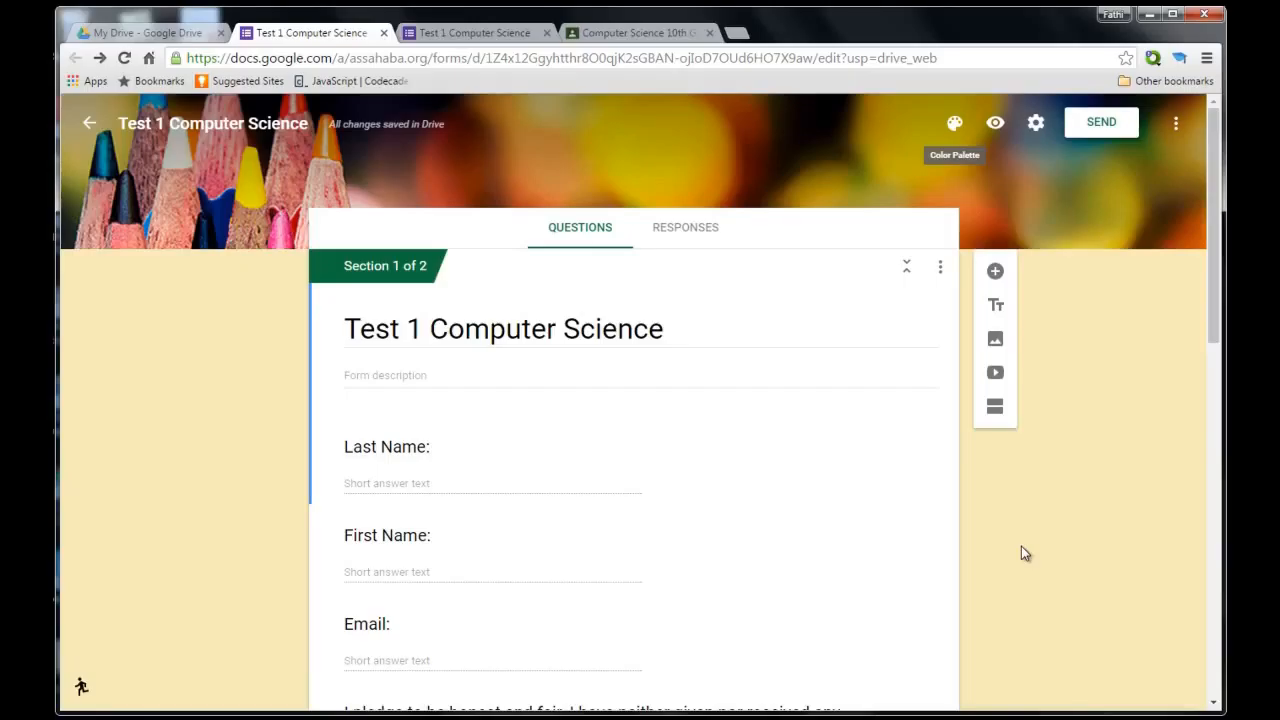
Add a question after Question 2: 'What are the organs shown in this picture ?', then insert an image.
{"action": "scroll", "coordinate": [1021, 546], "scroll_direction": "down", "scroll_amount": 5}
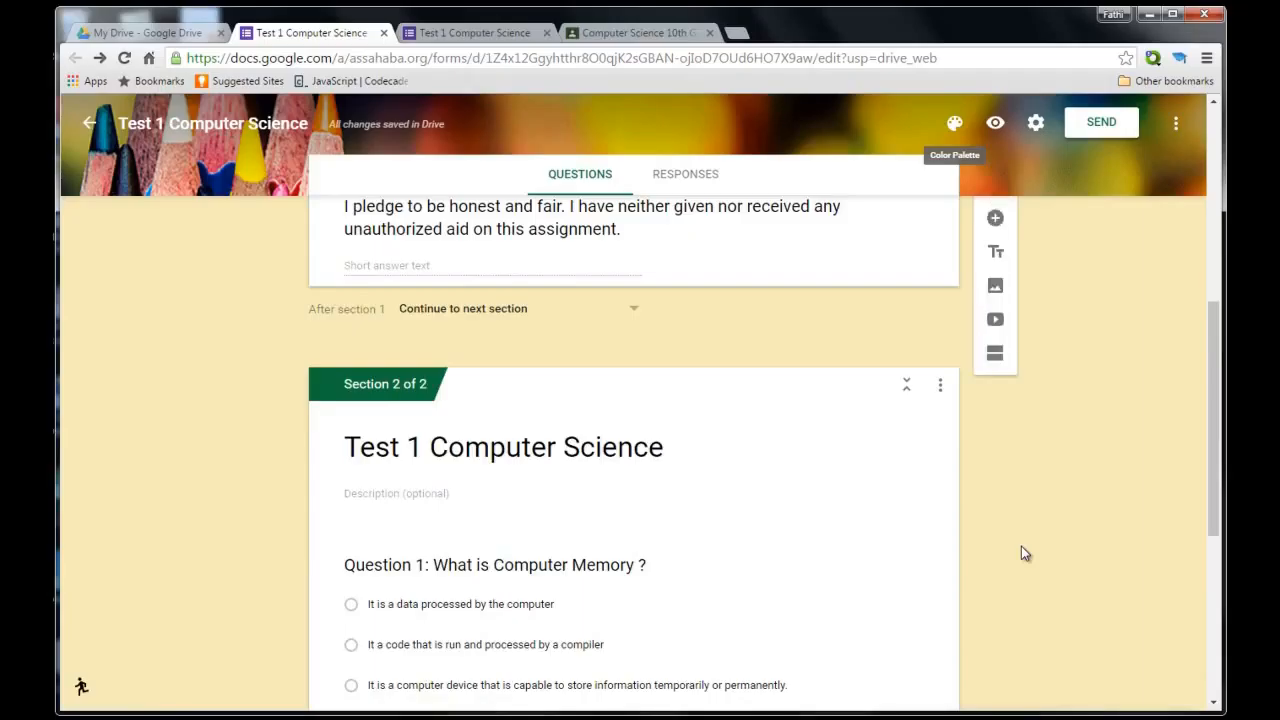
{"action": "scroll", "coordinate": [1021, 548], "scroll_direction": "down", "scroll_amount": 3}
{"action": "scroll", "coordinate": [1021, 548], "scroll_direction": "down", "scroll_amount": 1}
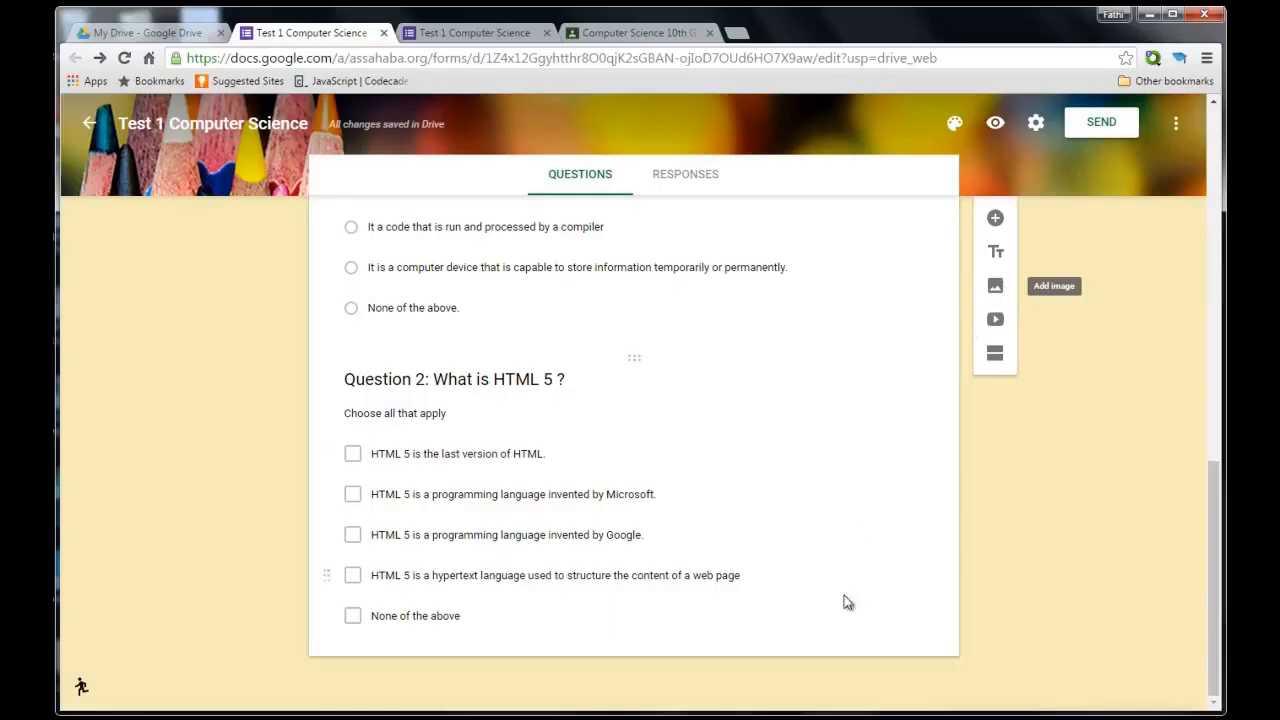
{"action": "left_click", "coordinate": [924, 630]}
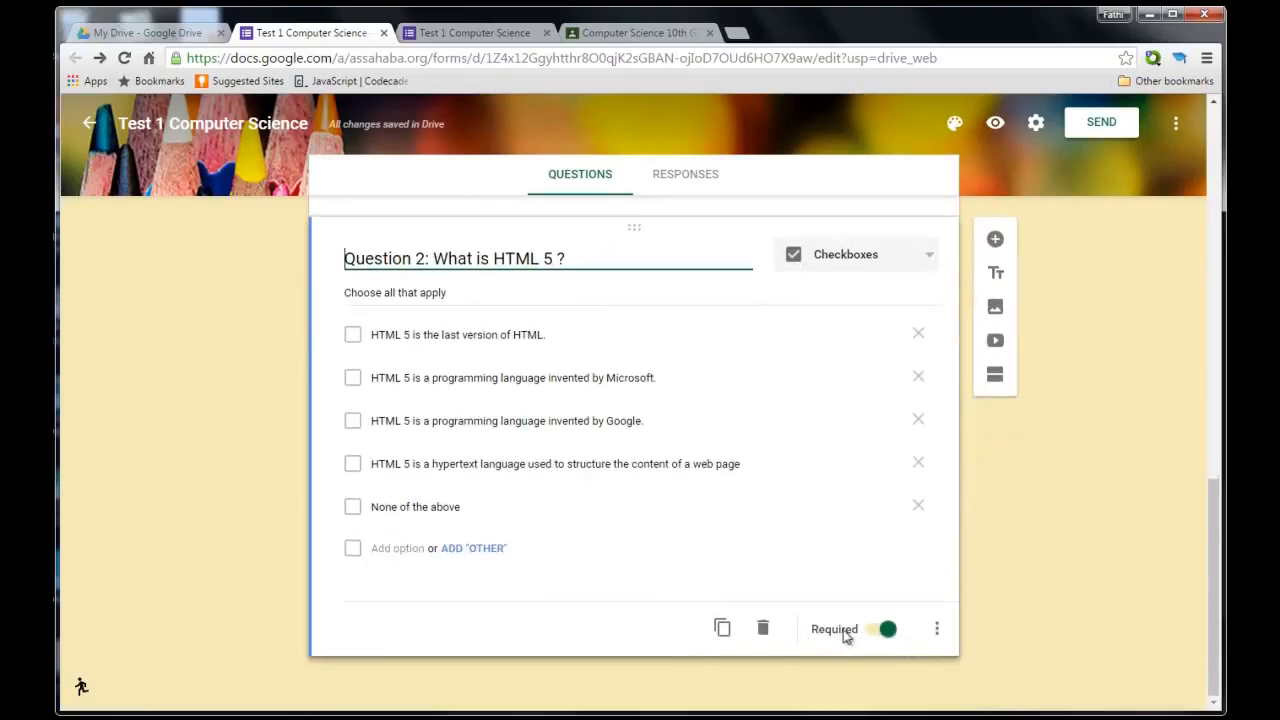
{"action": "left_click", "coordinate": [995, 240]}
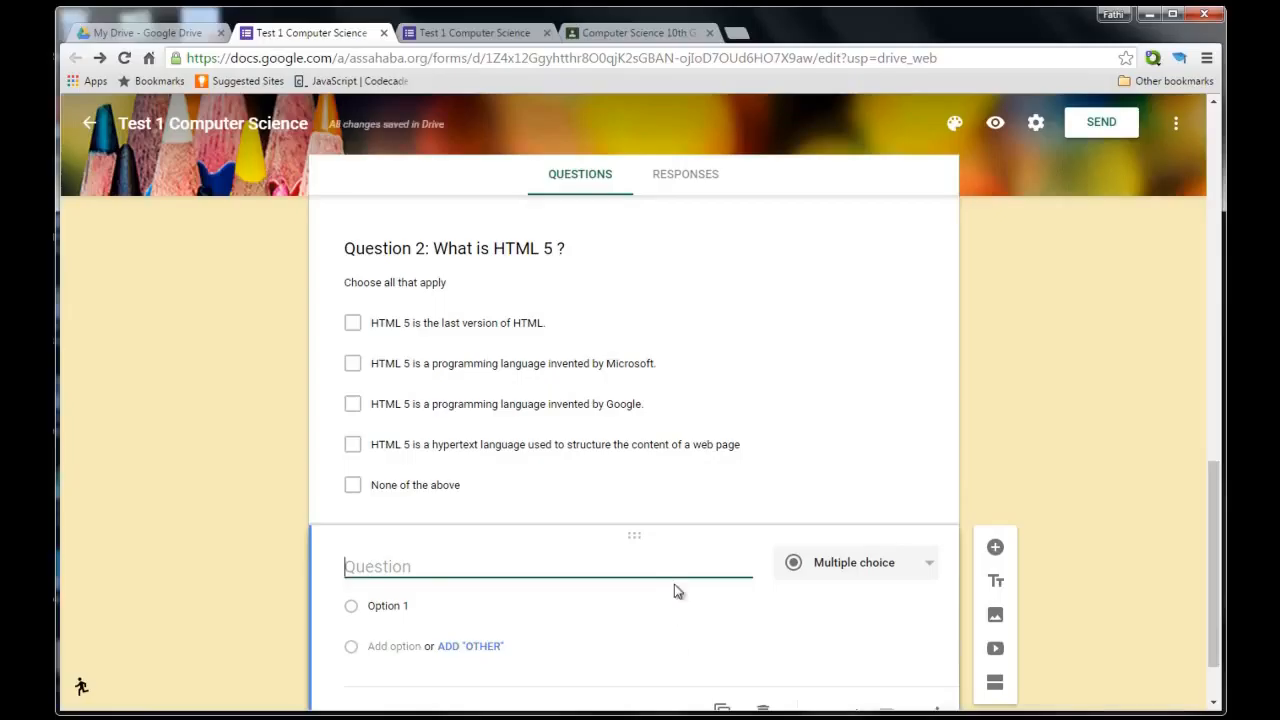
{"action": "type", "text": "Wh"}
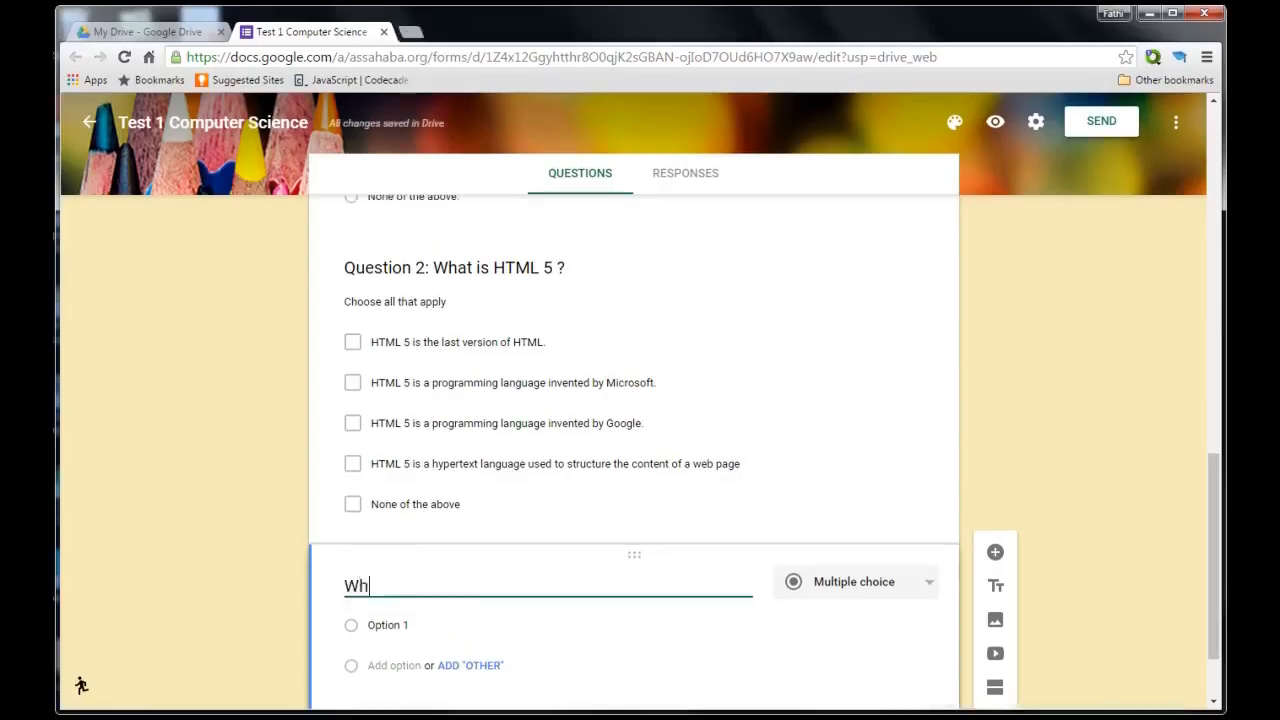
{"action": "type", "text": "at are th"}
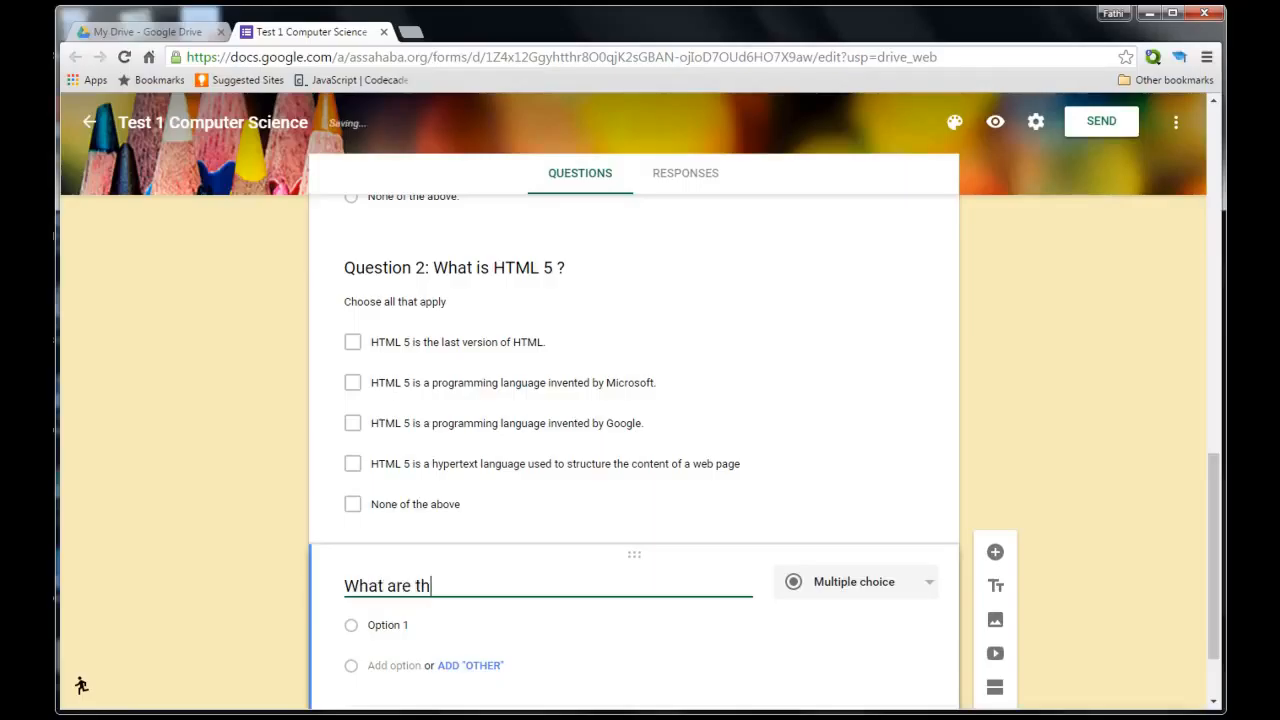
{"action": "type", "text": "e organs sh"}
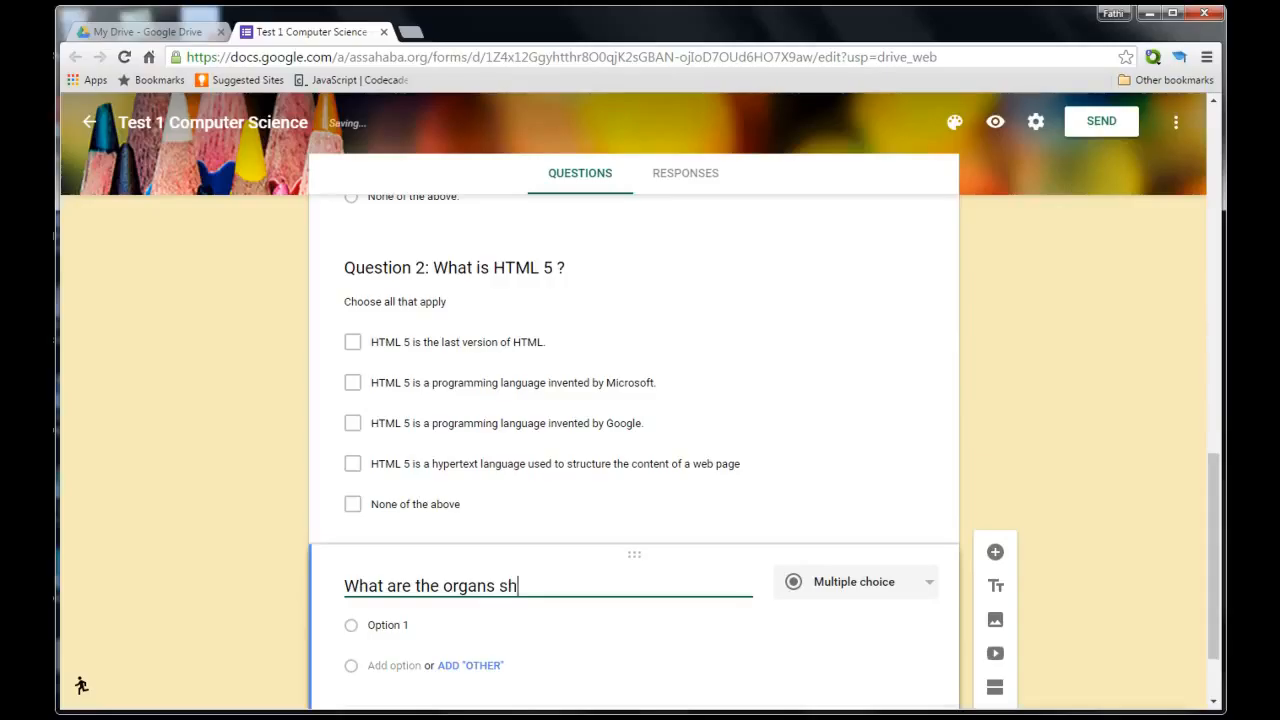
{"action": "type", "text": "own in this picture"}
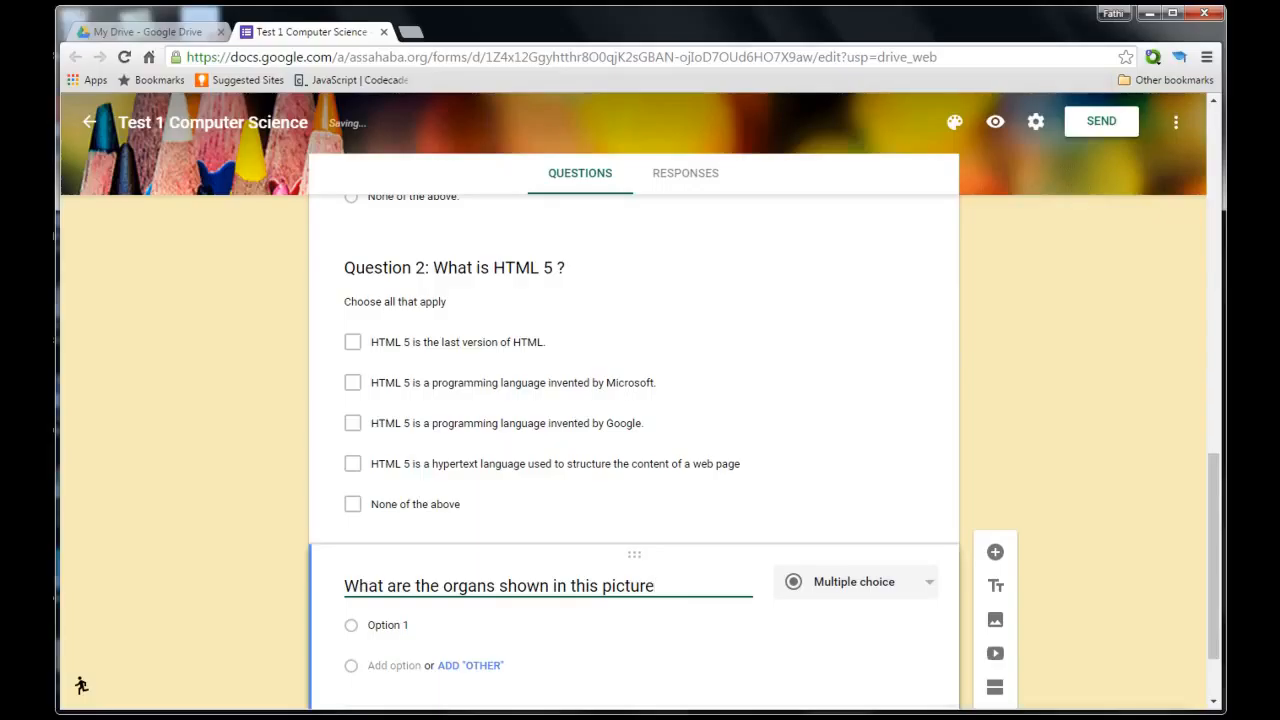
{"action": "type", "text": " ?"}
{"action": "scroll", "coordinate": [1110, 596], "scroll_direction": "down", "scroll_amount": 1}
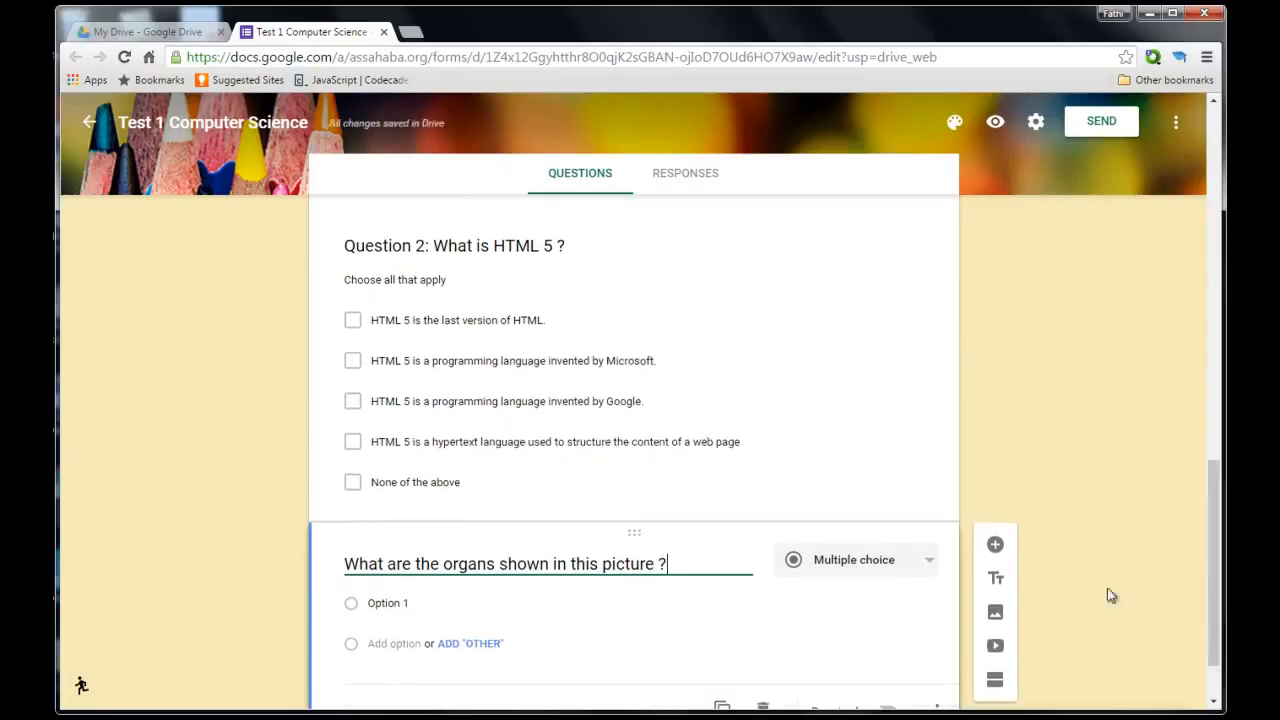
{"action": "left_click", "coordinate": [992, 614]}
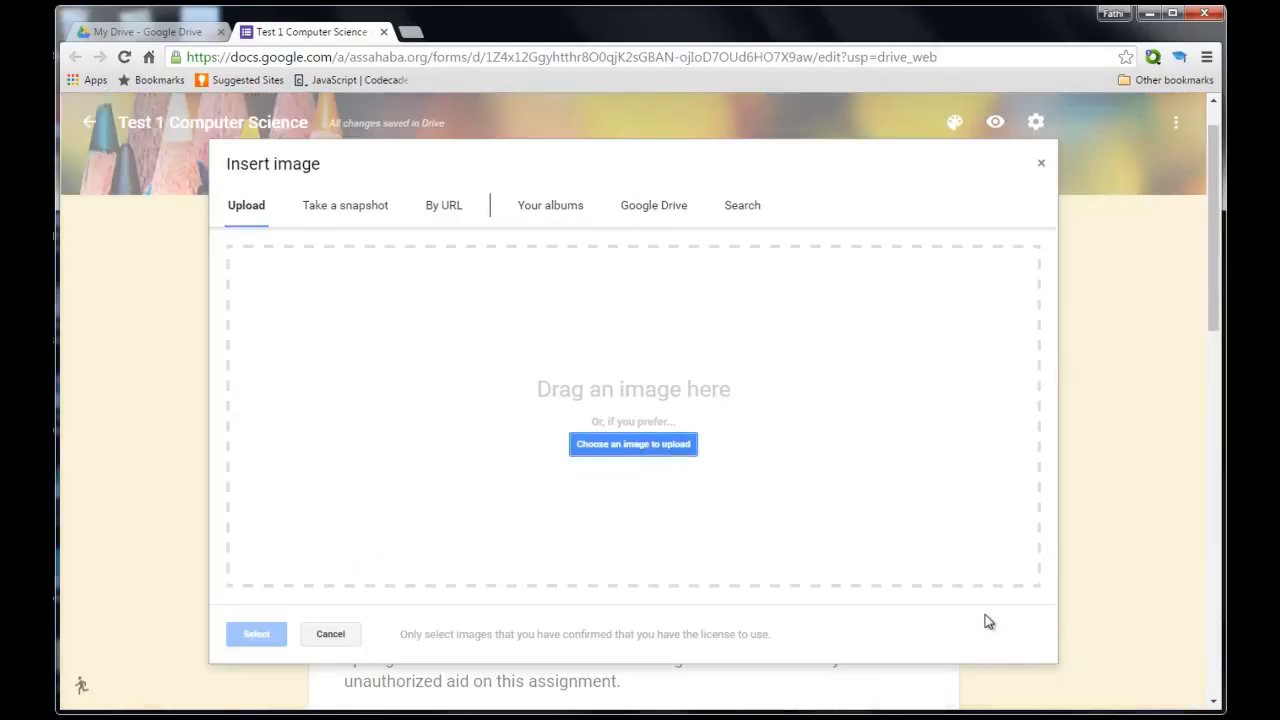
Upload the labelled human-organs diagram and settle its alignment on Center.
{"action": "left_click", "coordinate": [675, 452]}
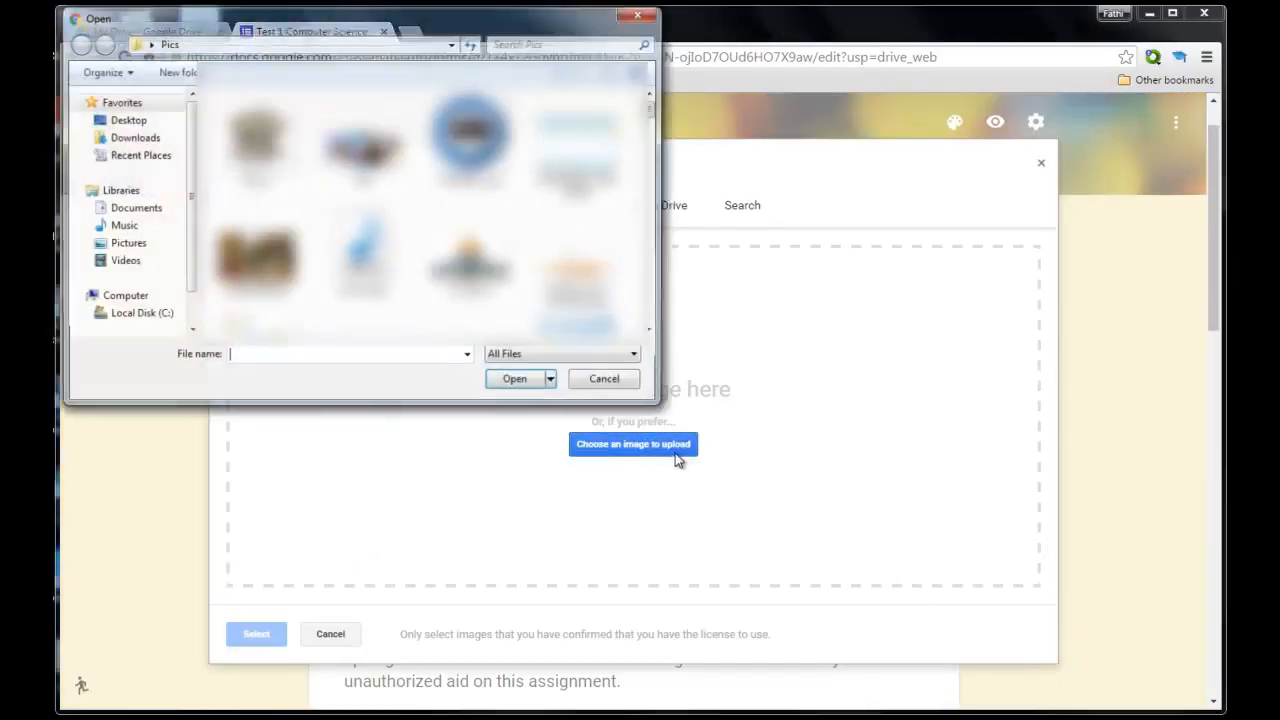
{"action": "left_click_drag", "start_coordinate": [655, 117], "coordinate": [657, 248]}
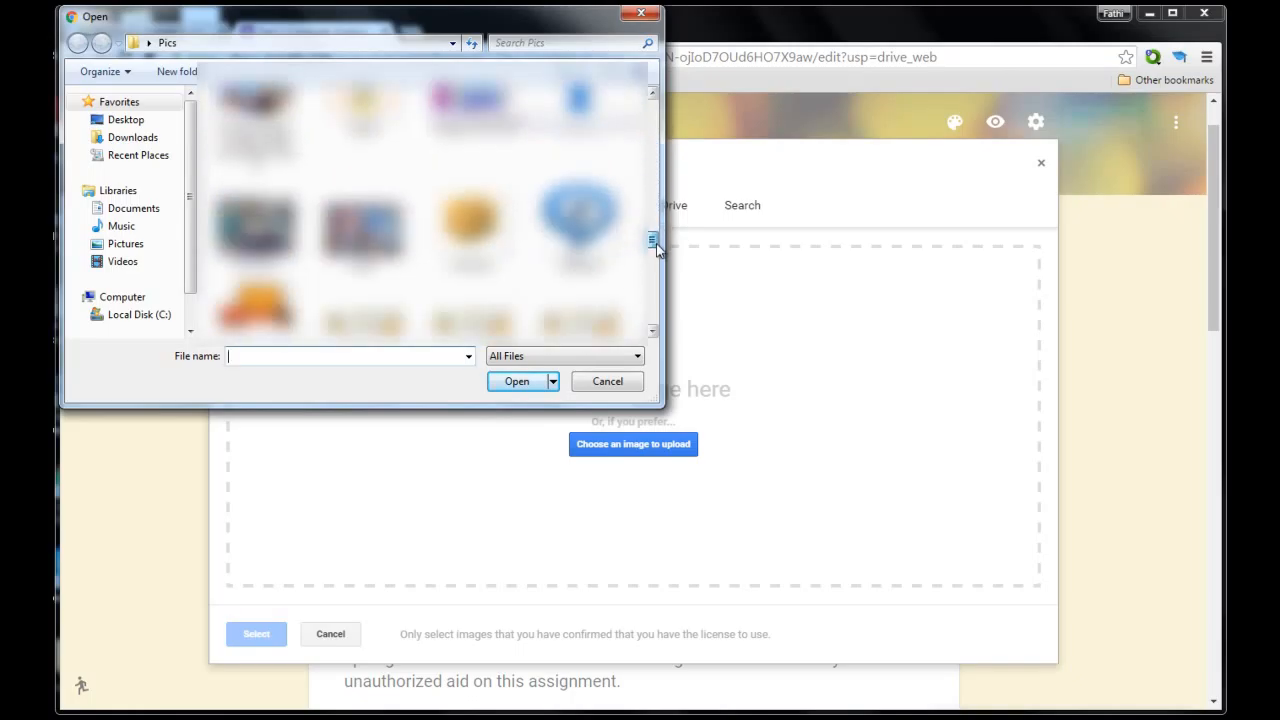
{"action": "double_click", "coordinate": [388, 109]}
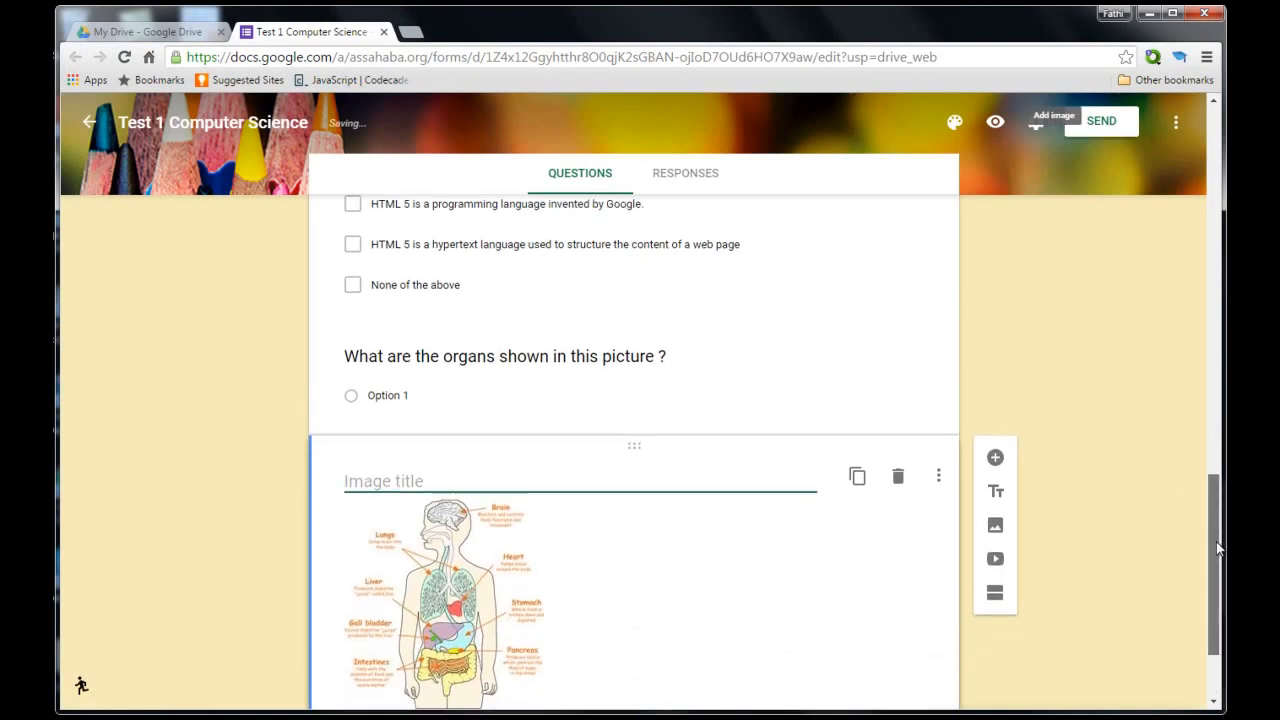
{"action": "left_click", "coordinate": [406, 612]}
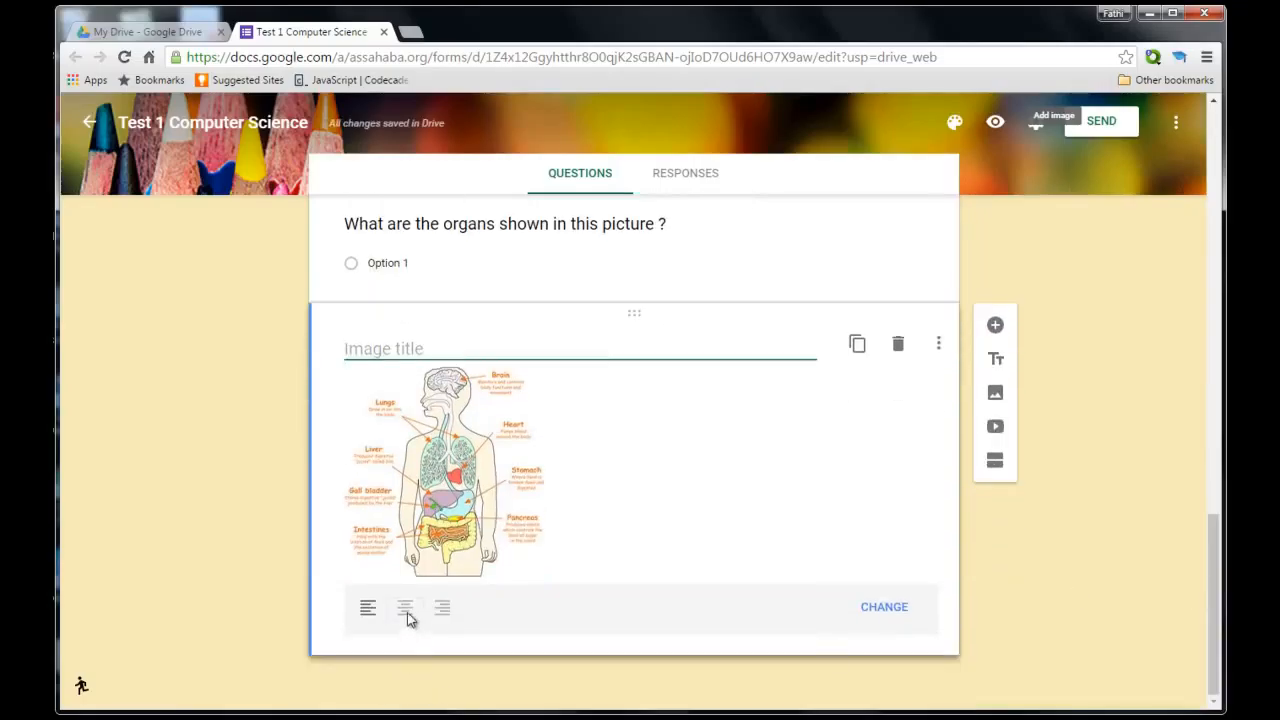
{"action": "left_click", "coordinate": [443, 614]}
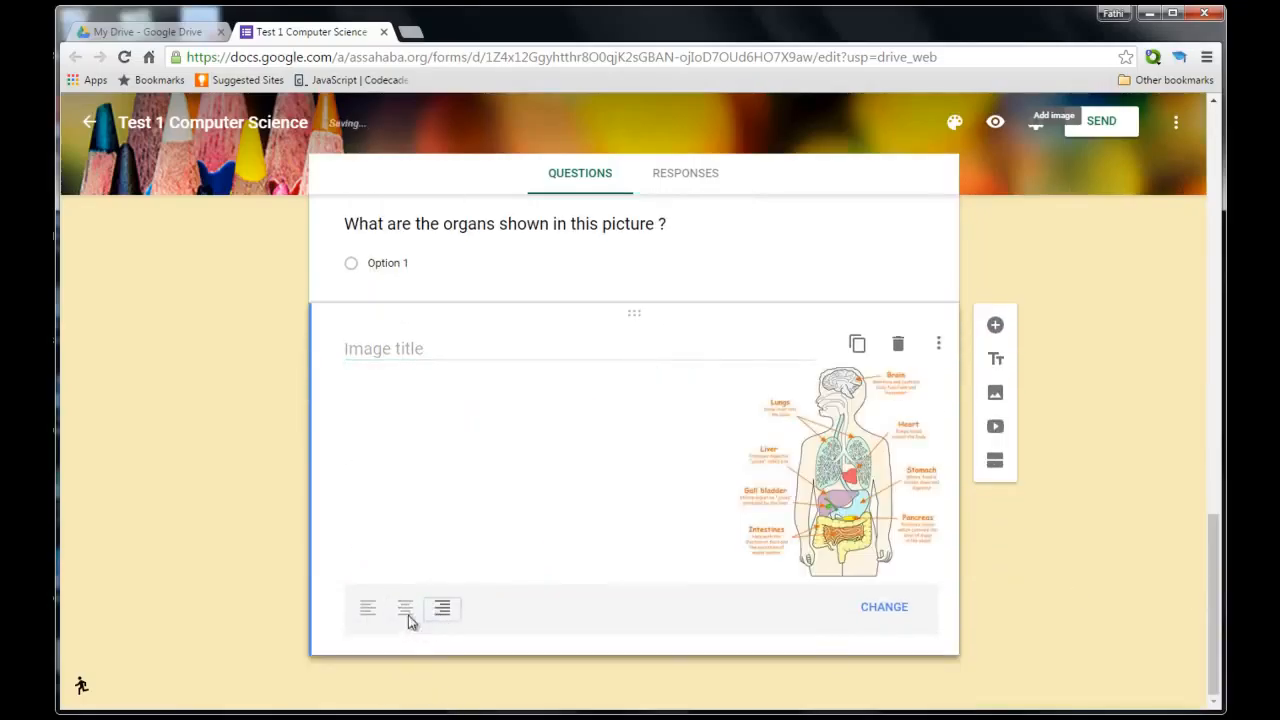
{"action": "left_click", "coordinate": [370, 614]}
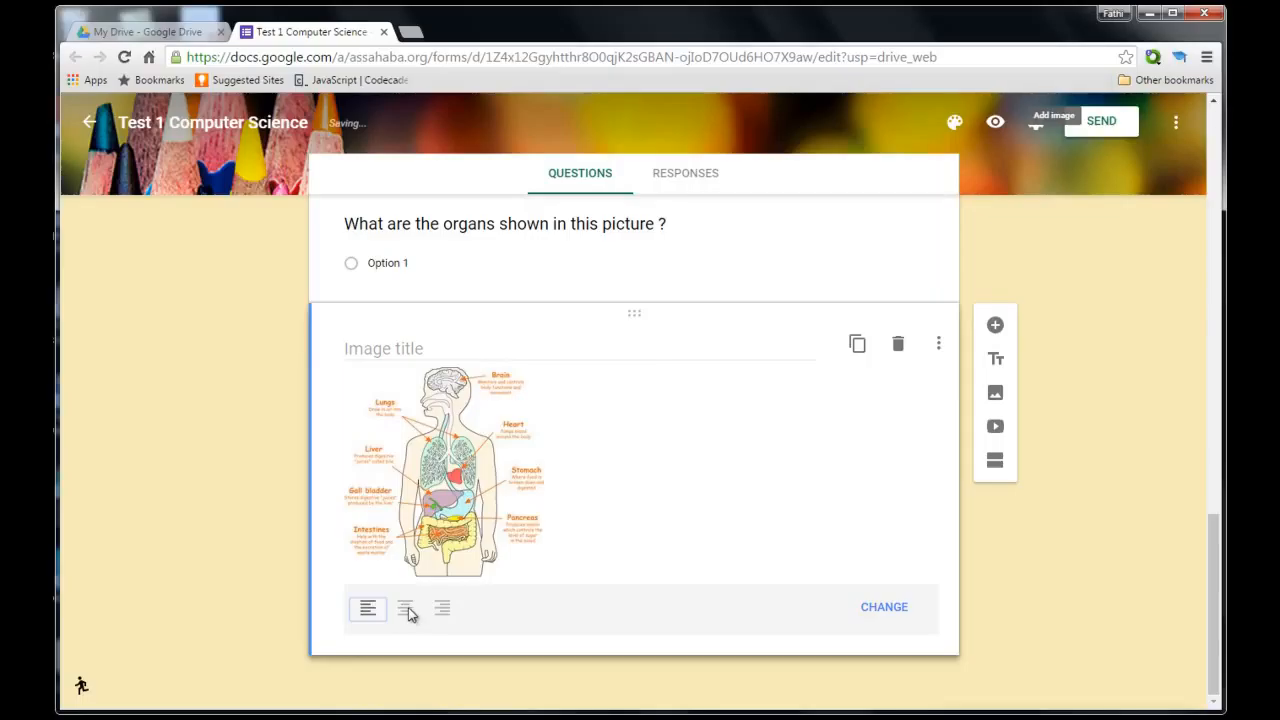
{"action": "left_click", "coordinate": [408, 610]}
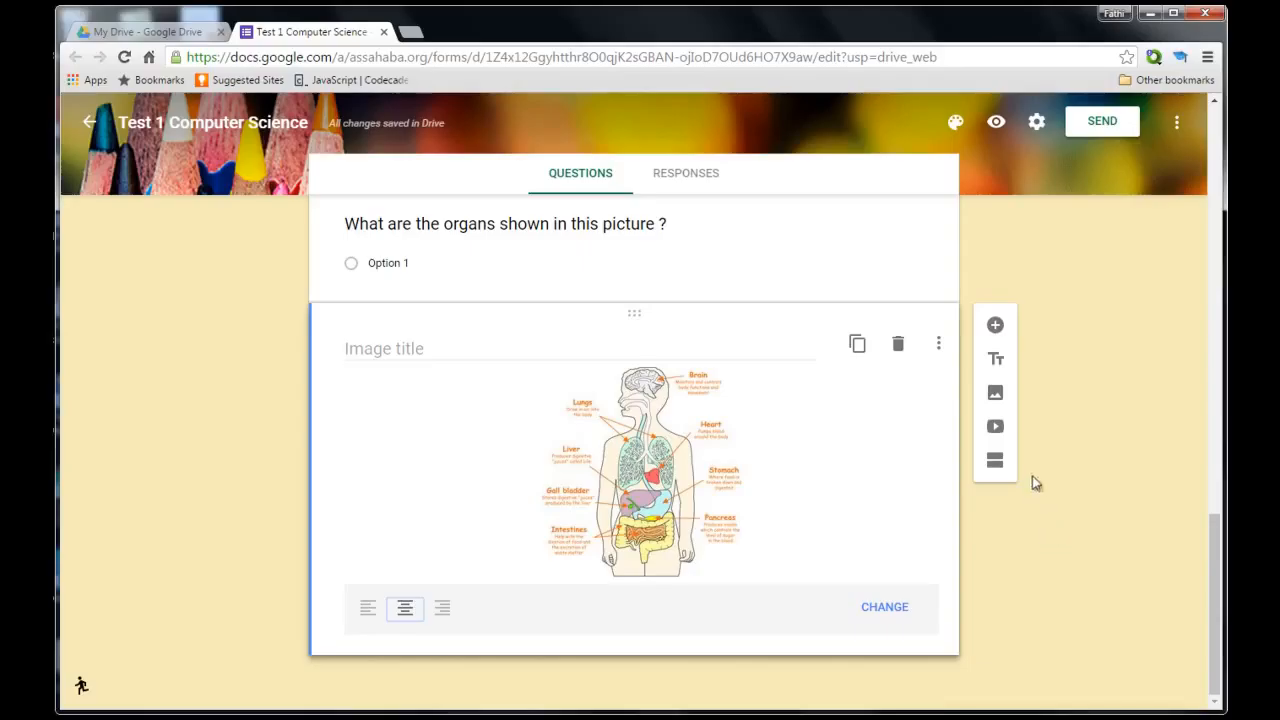
{"action": "left_click", "coordinate": [995, 427]}
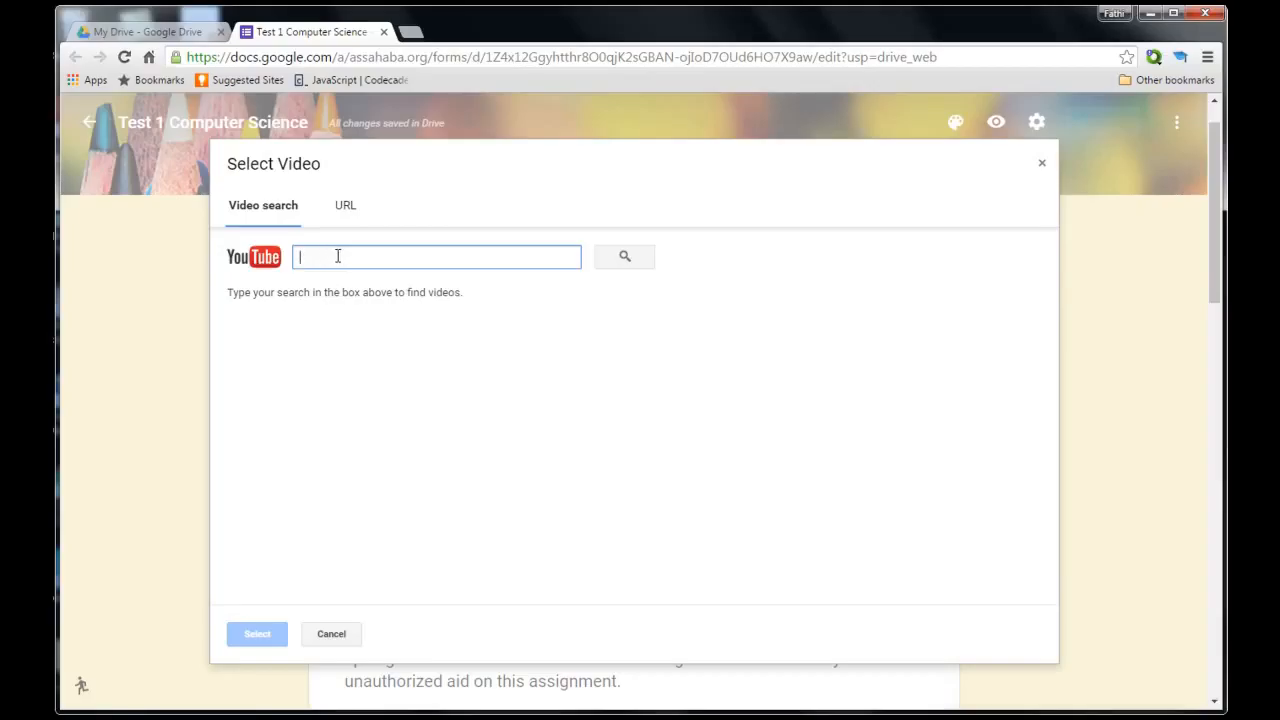
{"action": "left_click", "coordinate": [1042, 166]}
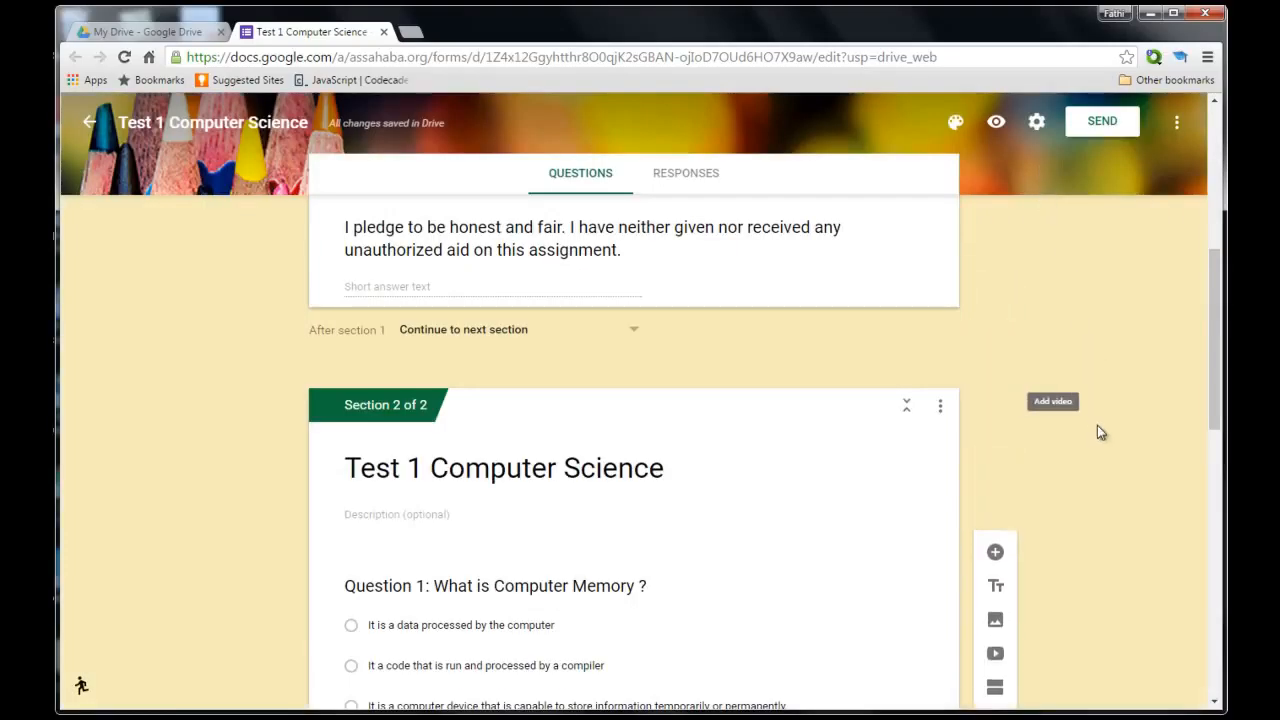
{"action": "scroll", "coordinate": [1220, 412], "scroll_direction": "down", "scroll_amount": 2}
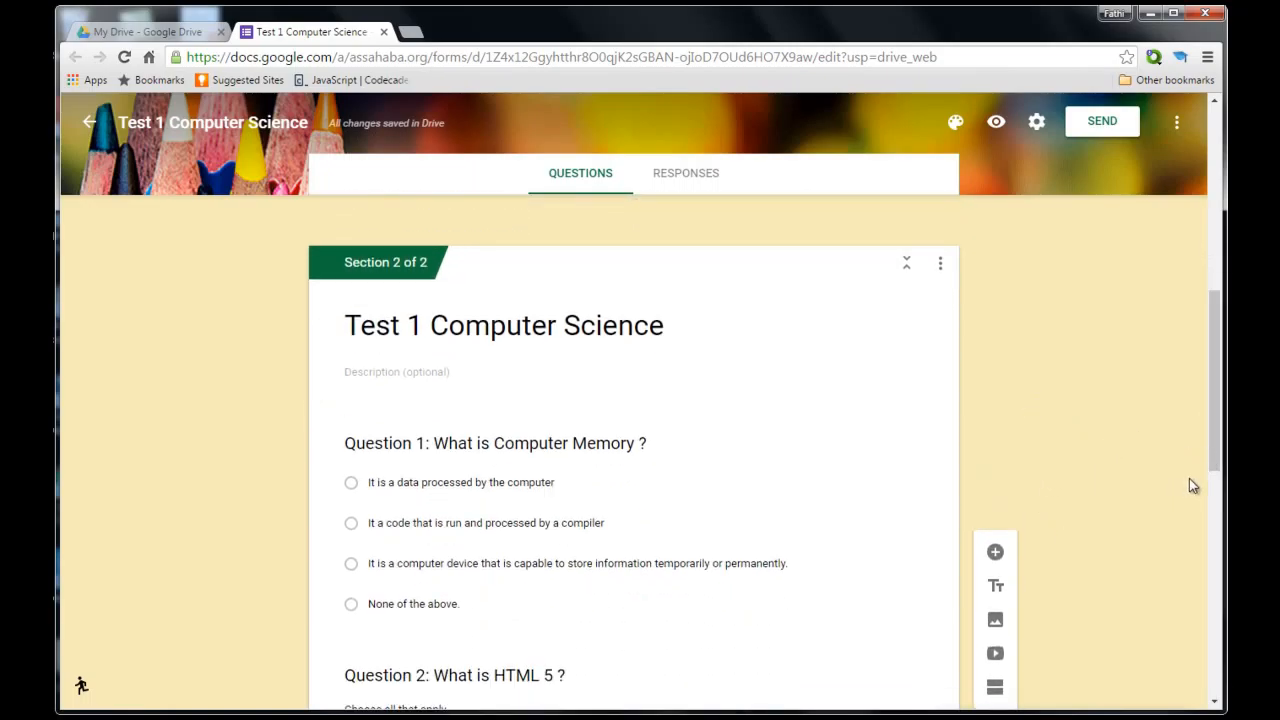
{"action": "left_click_drag", "start_coordinate": [1210, 458], "coordinate": [1187, 288]}
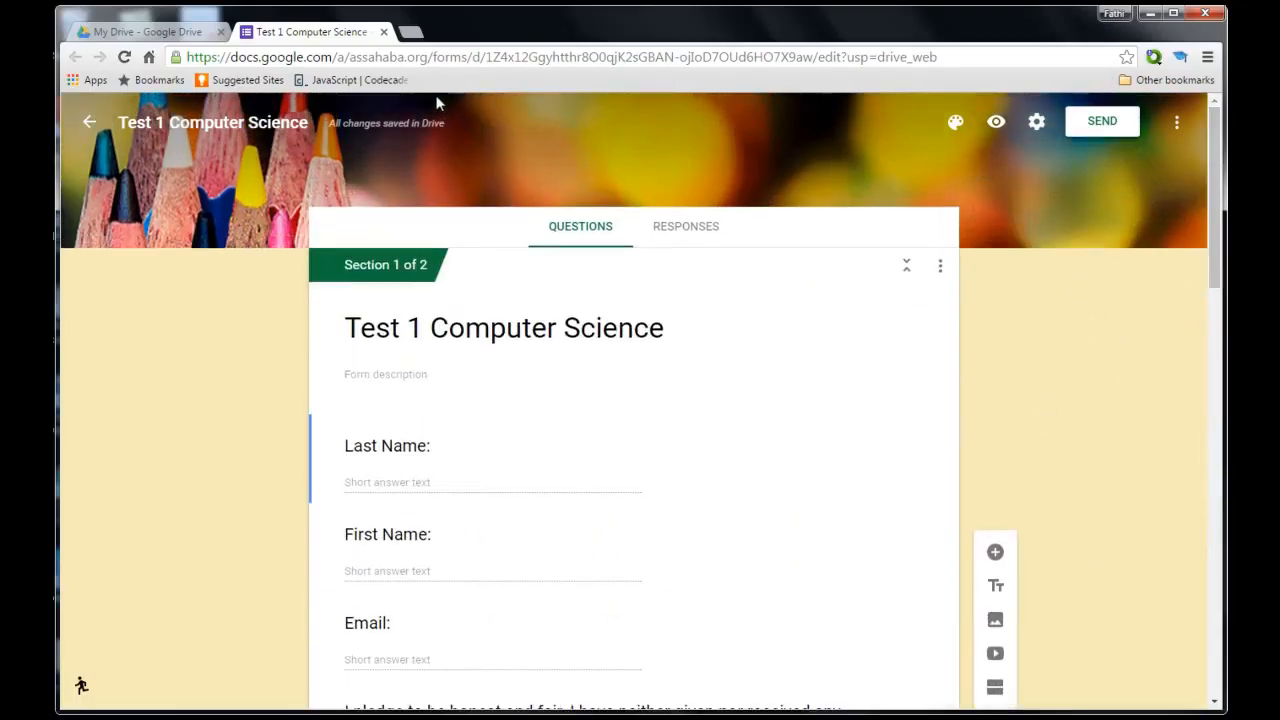
Preview 'Test 1 Computer Science' as respondents see it, checking the required name, email and pledge fields.
{"action": "left_click", "coordinate": [220, 31]}
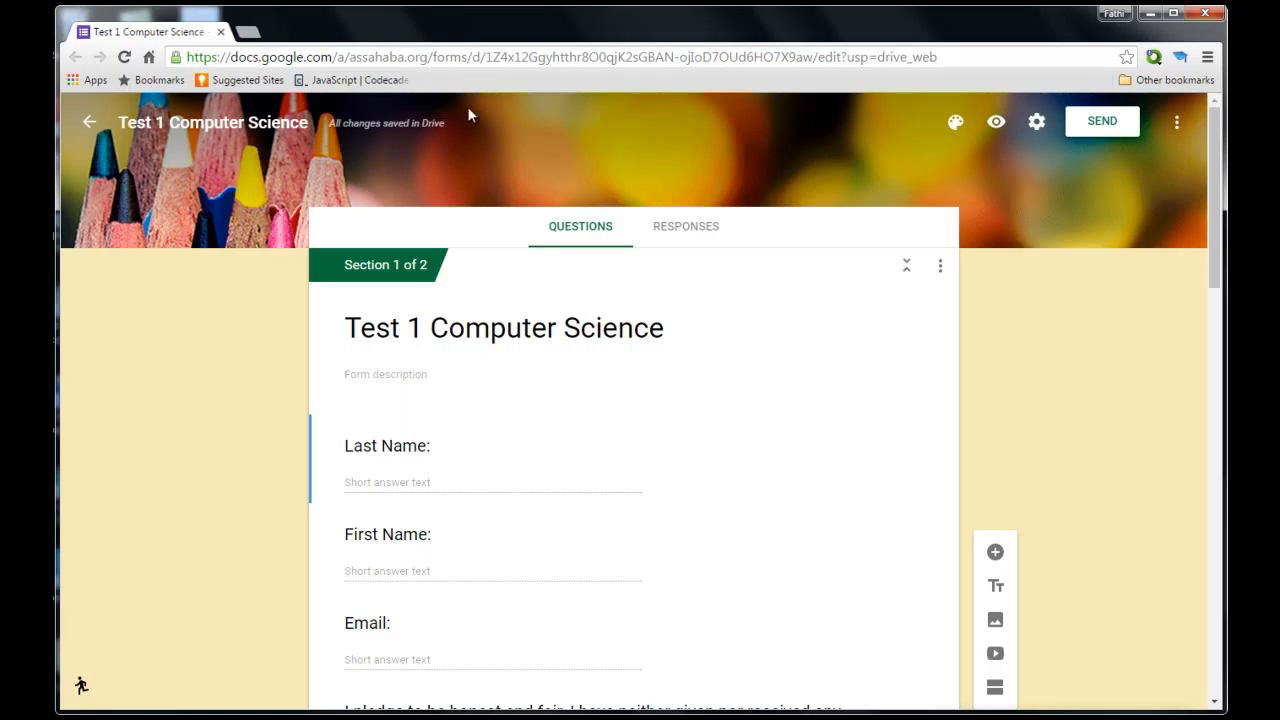
{"action": "left_click", "coordinate": [996, 122]}
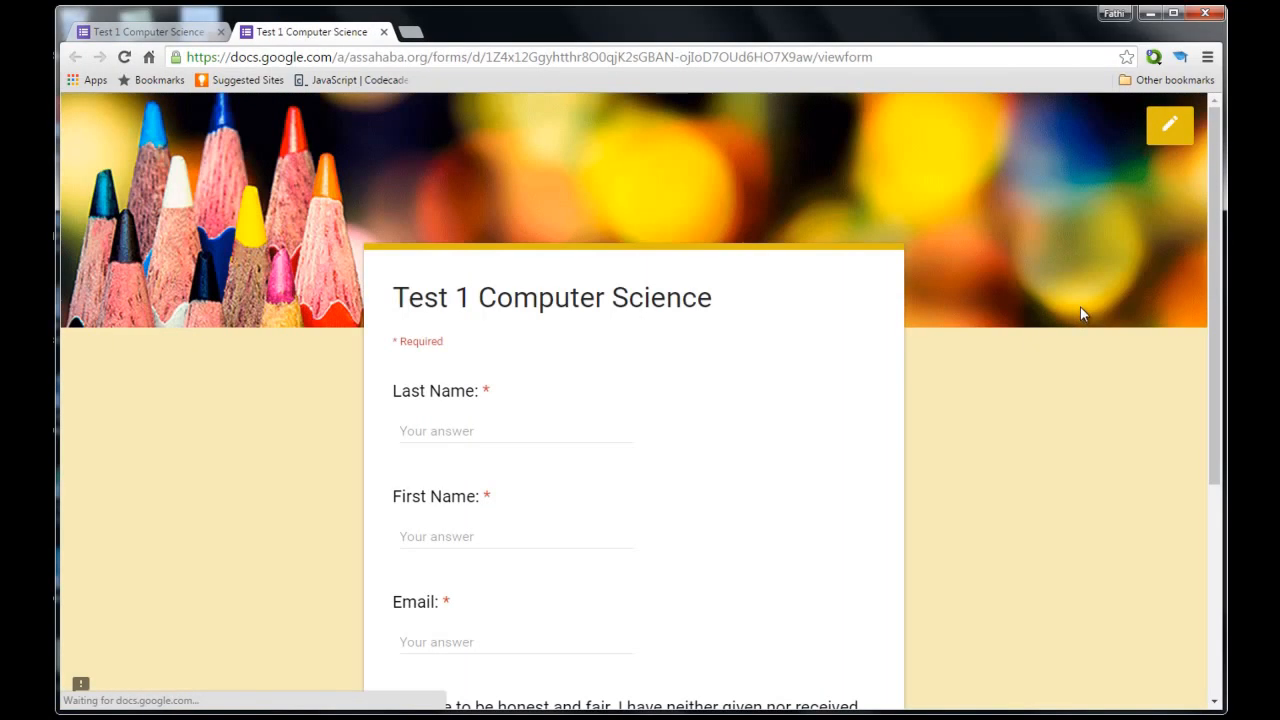
{"action": "mouse_move", "coordinate": [1211, 272]}
{"action": "left_mouse_down"}
{"action": "mouse_move", "coordinate": [1221, 497]}
{"action": "mouse_move", "coordinate": [1213, 302]}
{"action": "left_mouse_up"}
{"action": "scroll", "coordinate": [870, 556], "scroll_direction": "down", "scroll_amount": 3}
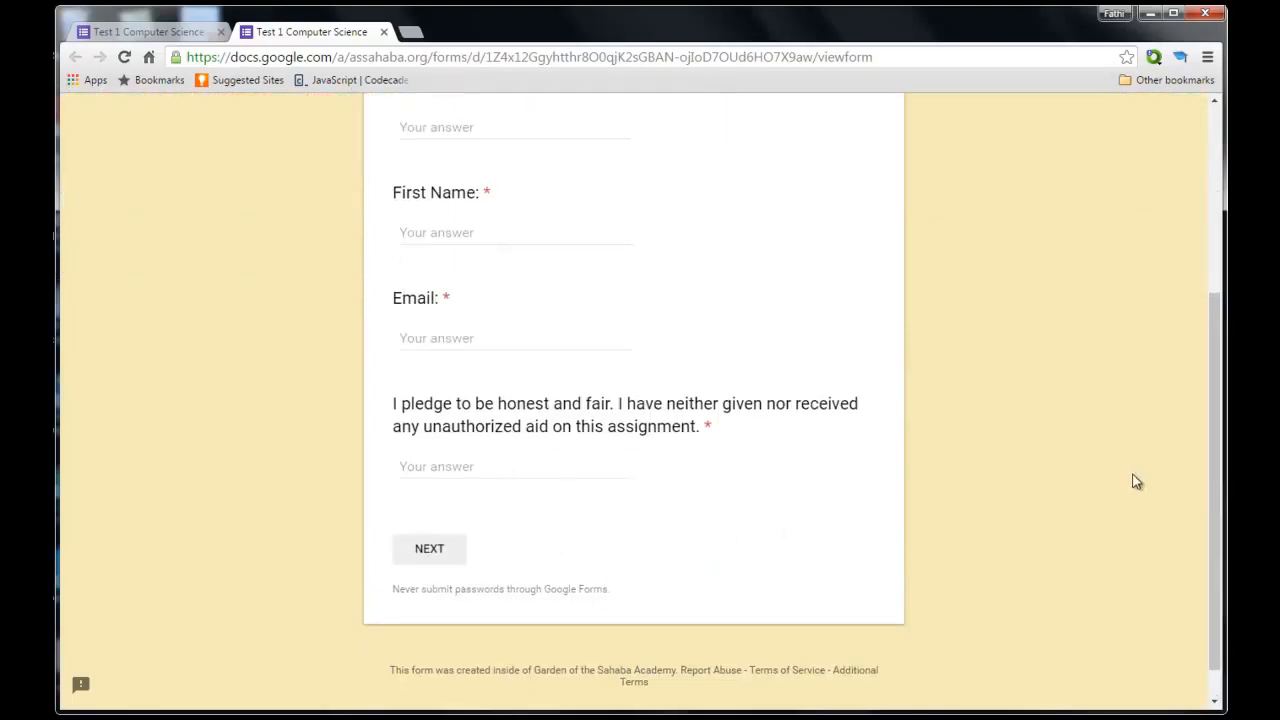
{"action": "scroll", "coordinate": [1136, 481], "scroll_direction": "up", "scroll_amount": 3}
{"action": "scroll", "coordinate": [1136, 481], "scroll_direction": "down", "scroll_amount": 2}
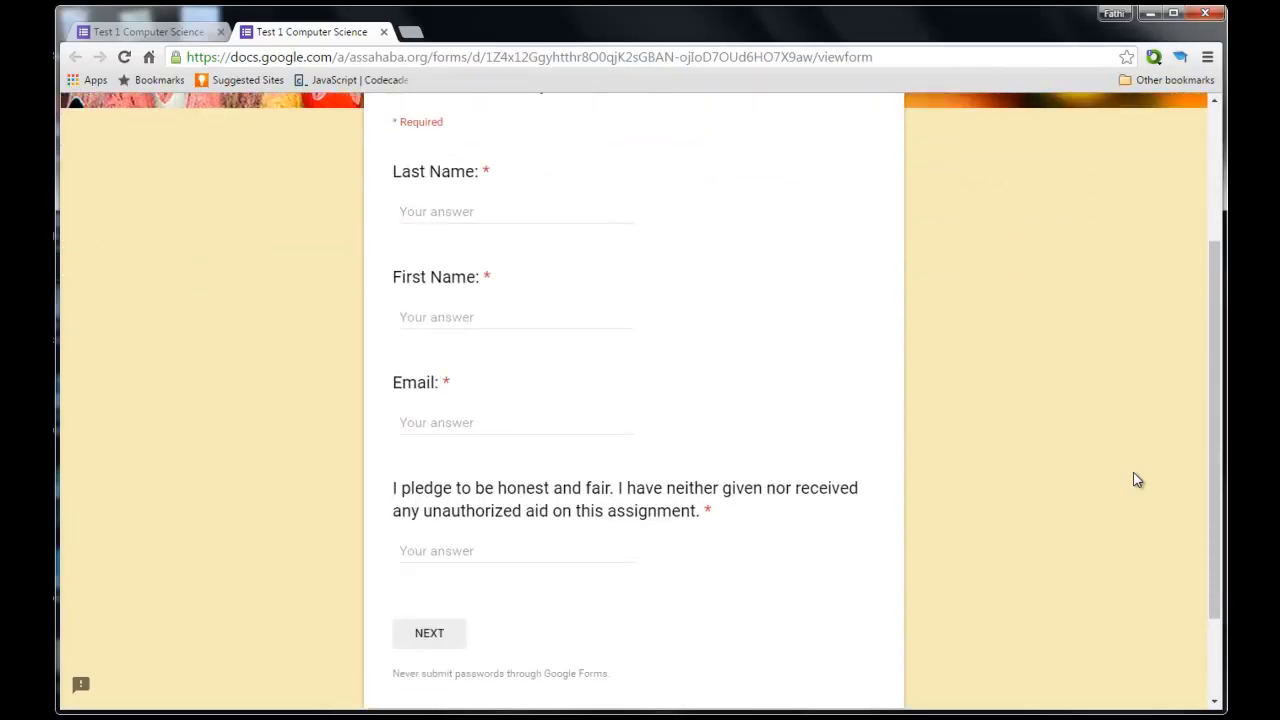
{"action": "scroll", "coordinate": [1136, 481], "scroll_direction": "up", "scroll_amount": 2}
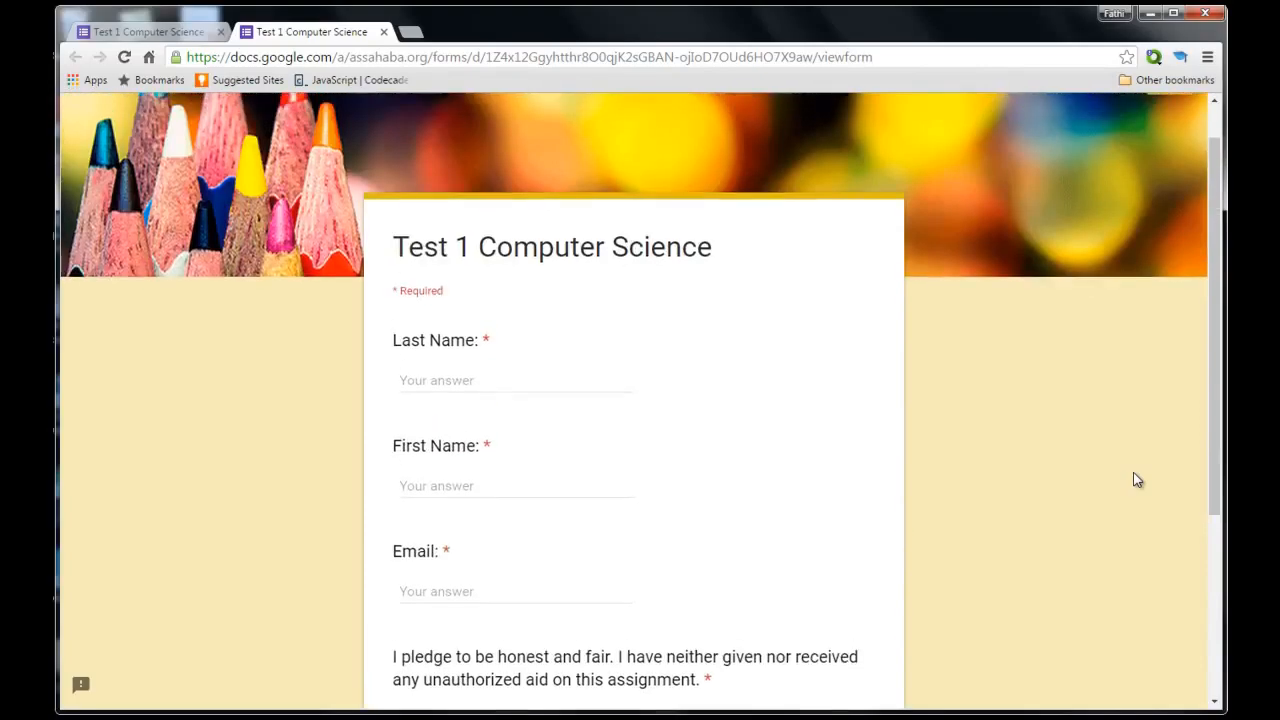